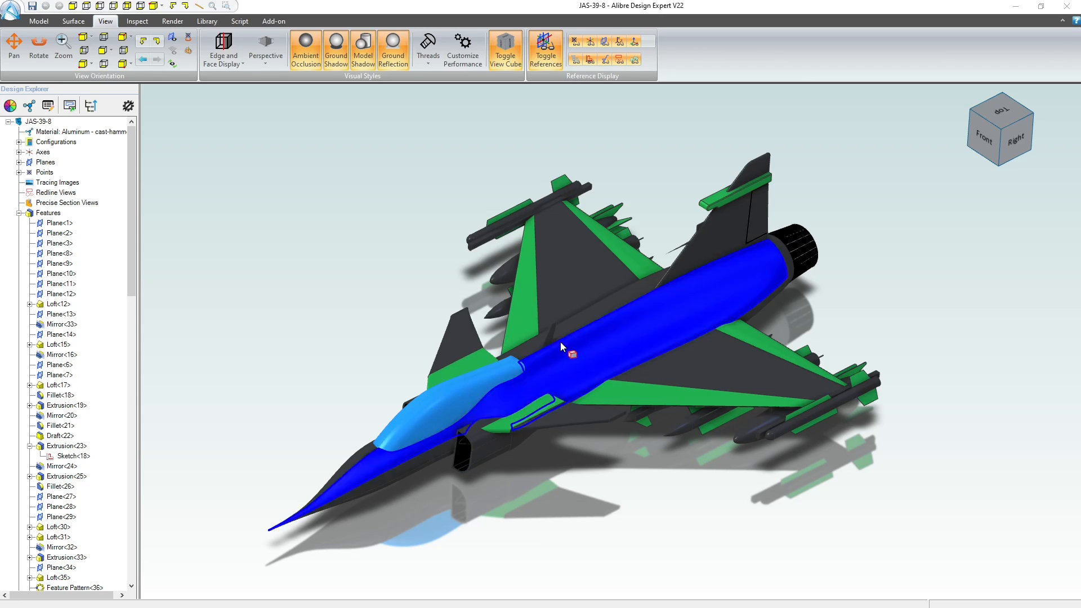
Create a new empty part
middle_click_drag(834, 456, 843, 407)
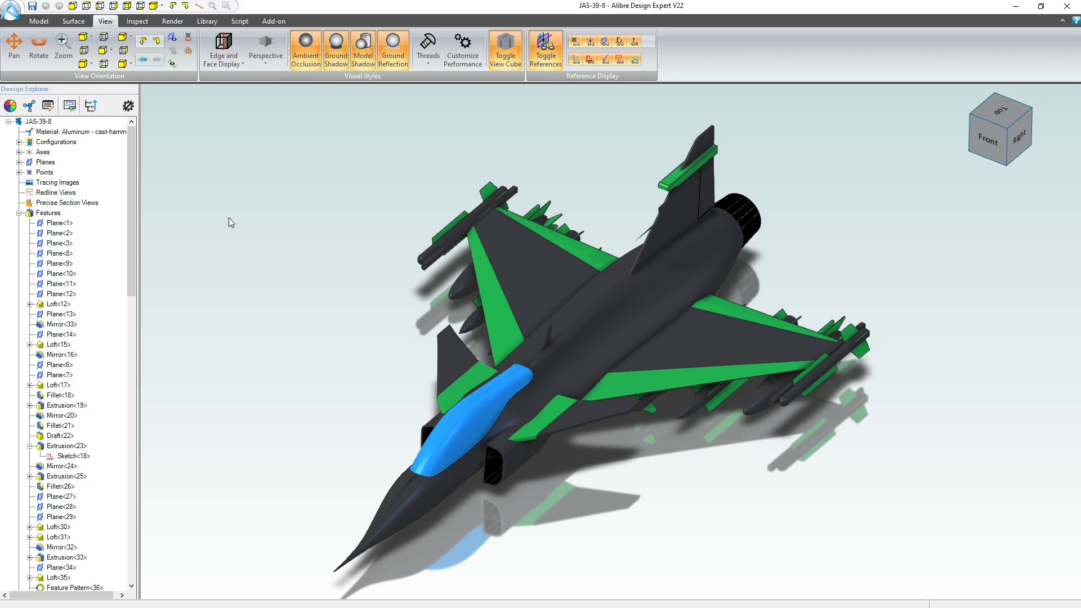
left_click(11, 11)
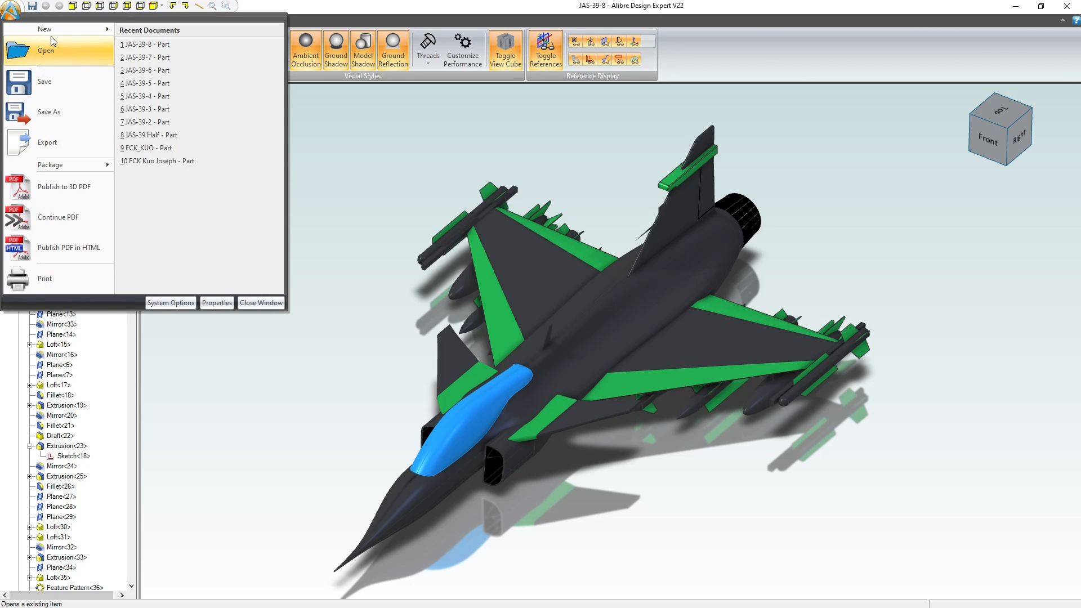
mouse_move(53, 29)
left_click(145, 29)
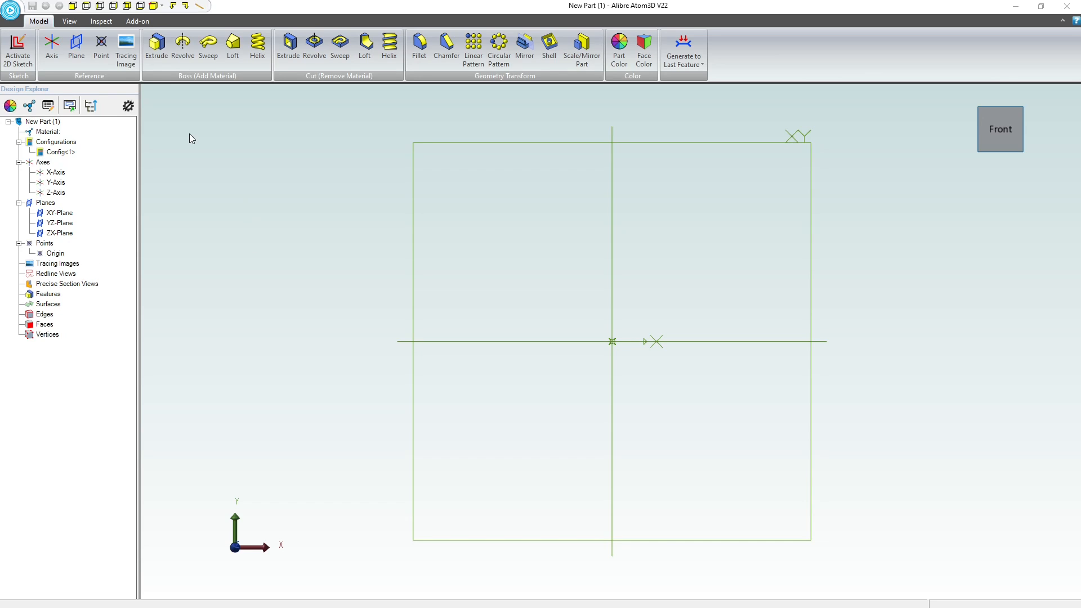
Start a tracing image on the ZX-Plane and load the J Top picture into it
left_click(127, 54)
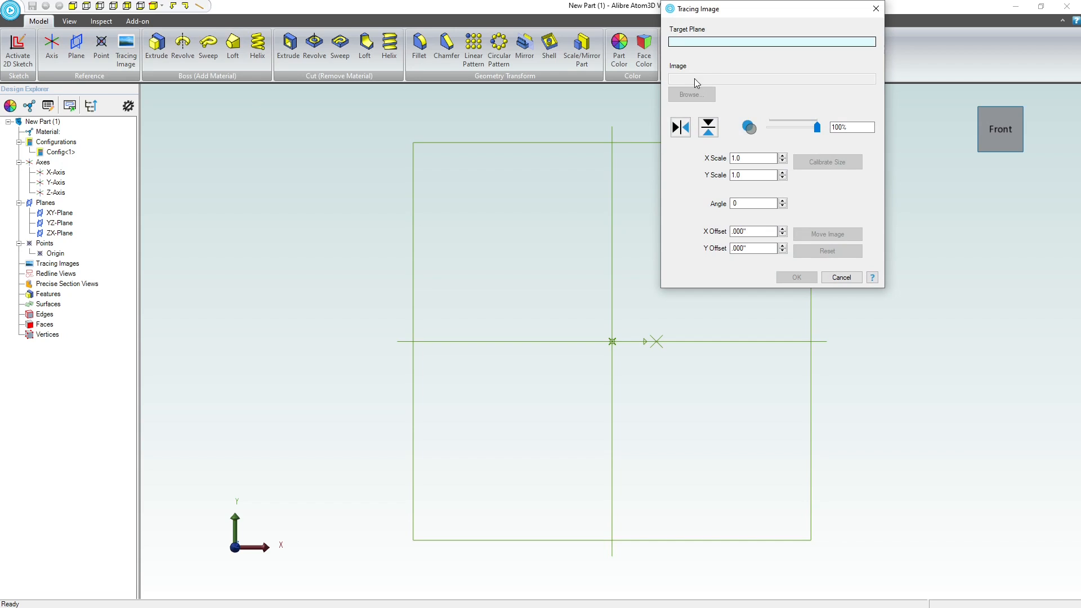
middle_click_drag(724, 401, 704, 417)
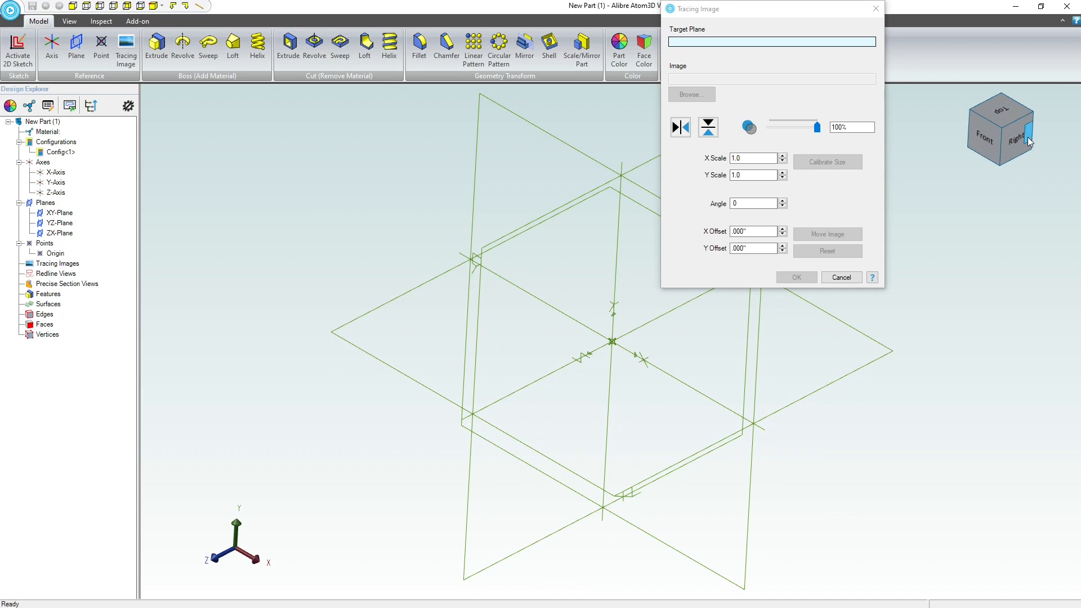
left_click(1002, 131)
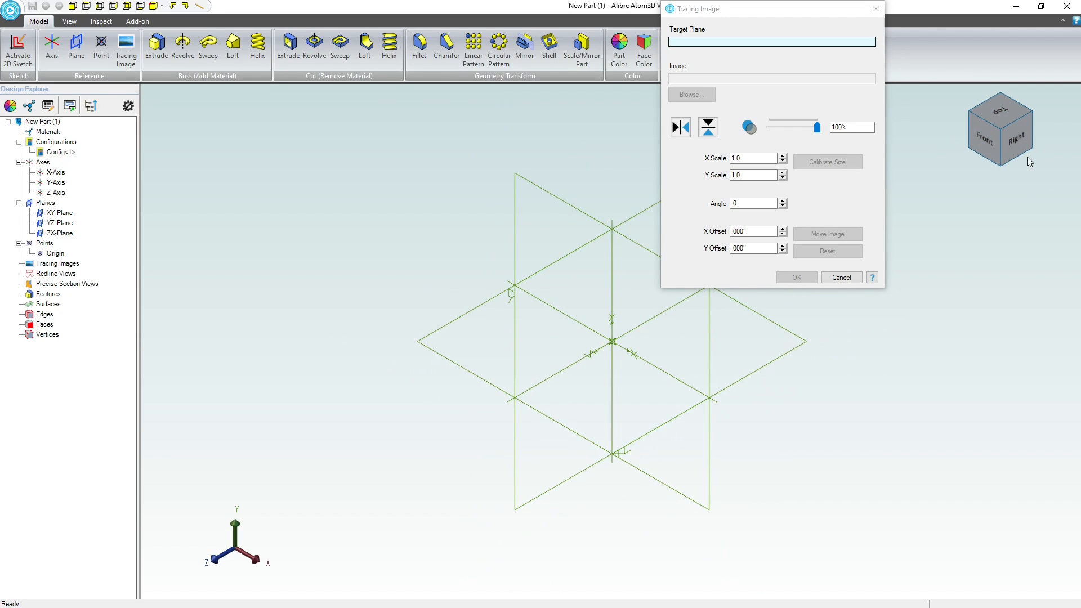
middle_click_drag(958, 271, 958, 269)
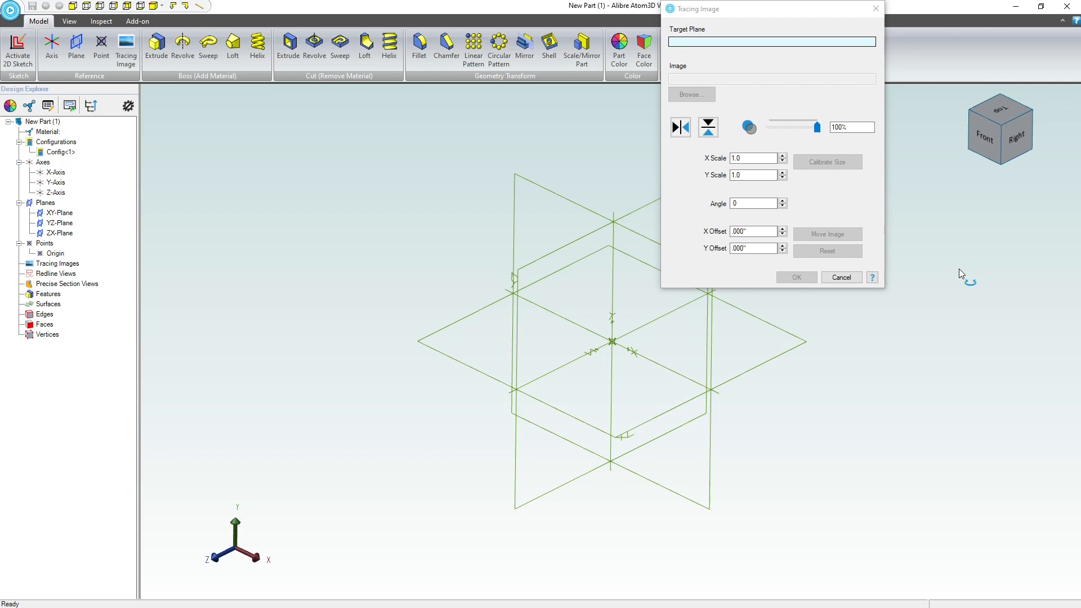
left_click(775, 357)
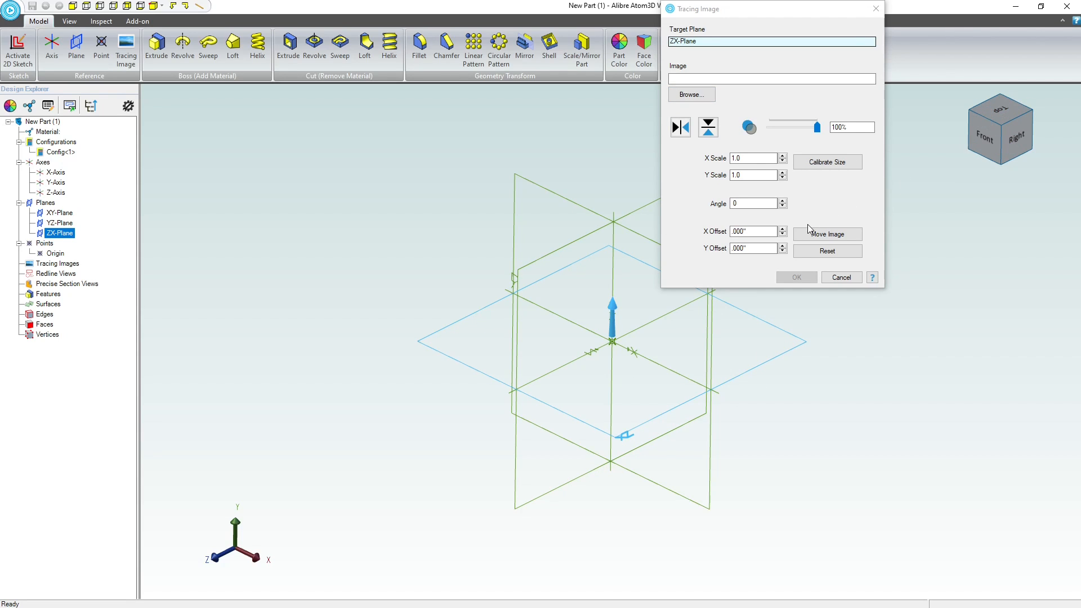
left_click(685, 99)
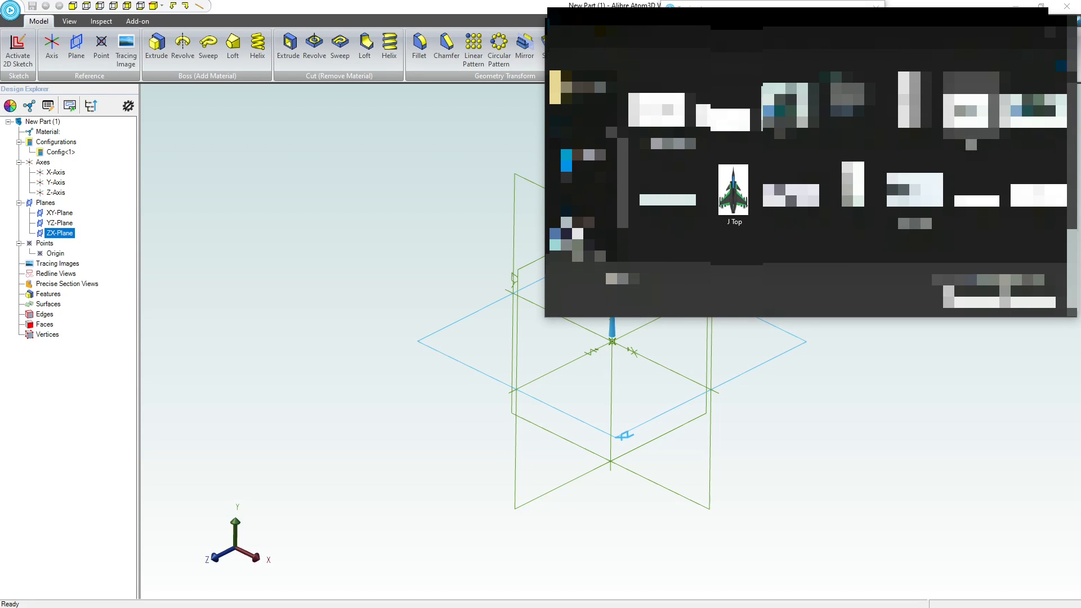
double_click(733, 189)
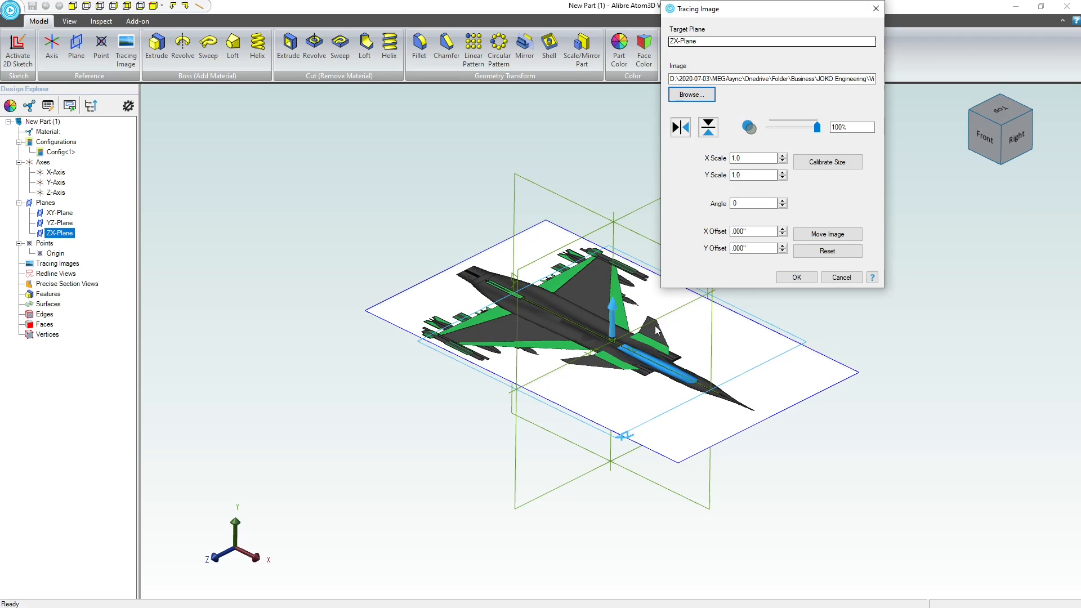
Try rotating the tracing image to an angle of 90°
left_click(749, 203)
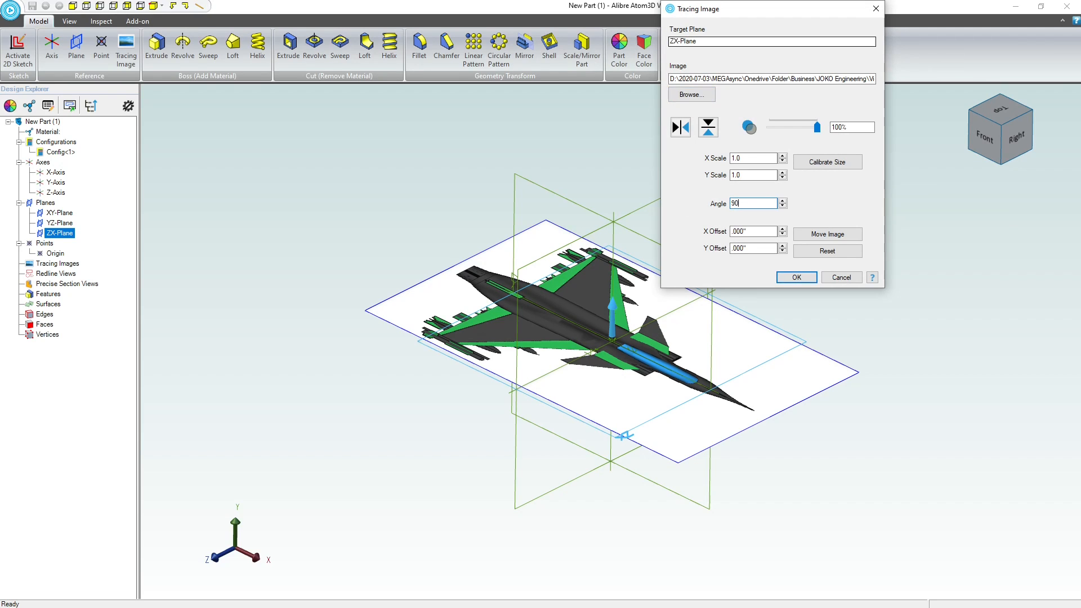
type("90")
left_click(828, 234)
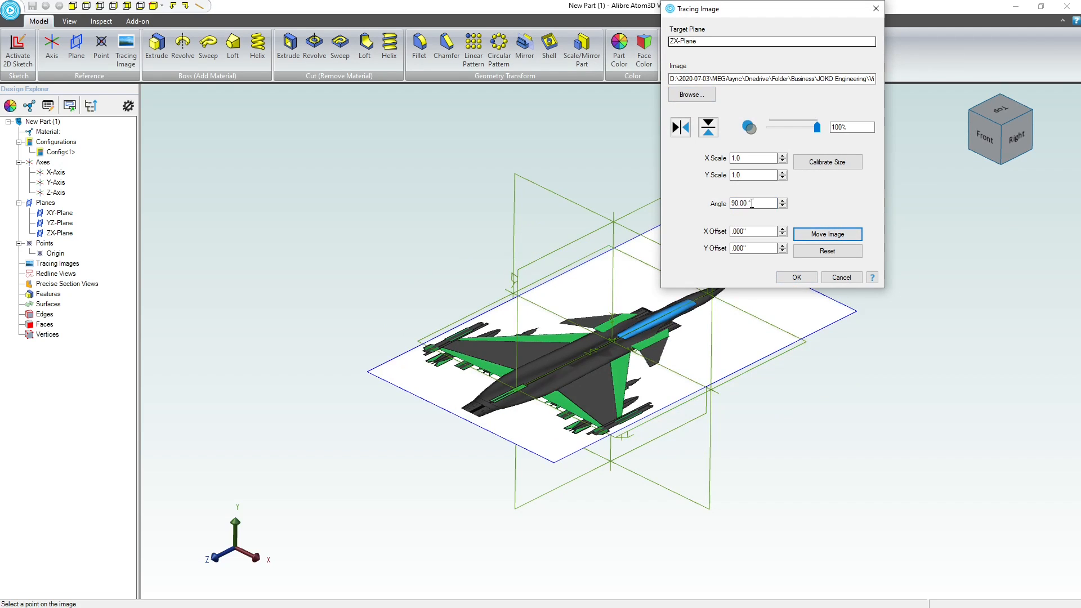
Set the tracing image's angle to 270° and check its orientation against the planes
left_click(754, 203)
type("270")
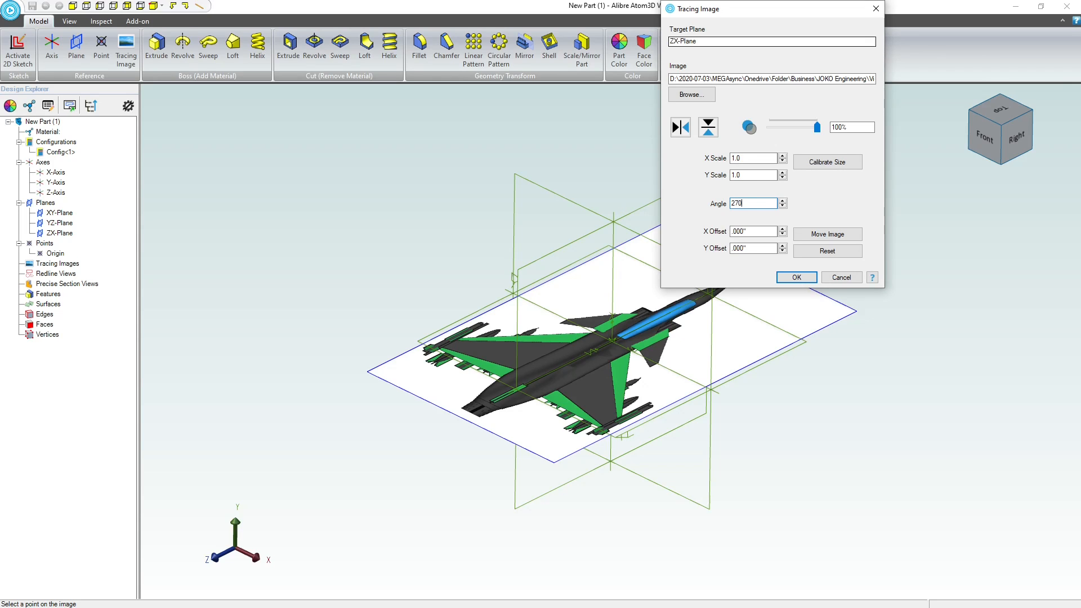
left_click(800, 234)
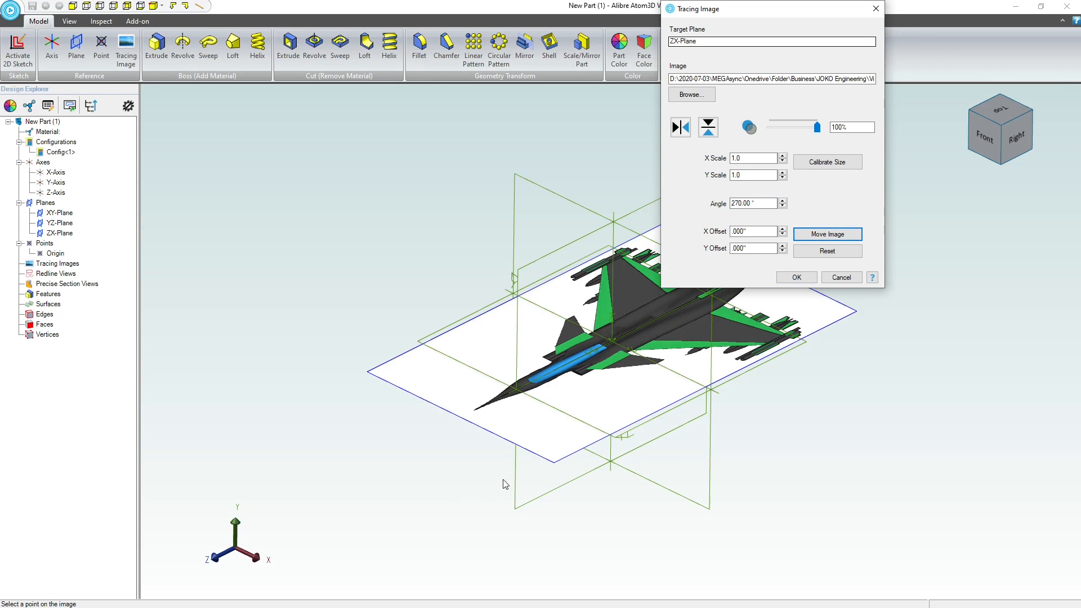
left_click(974, 130)
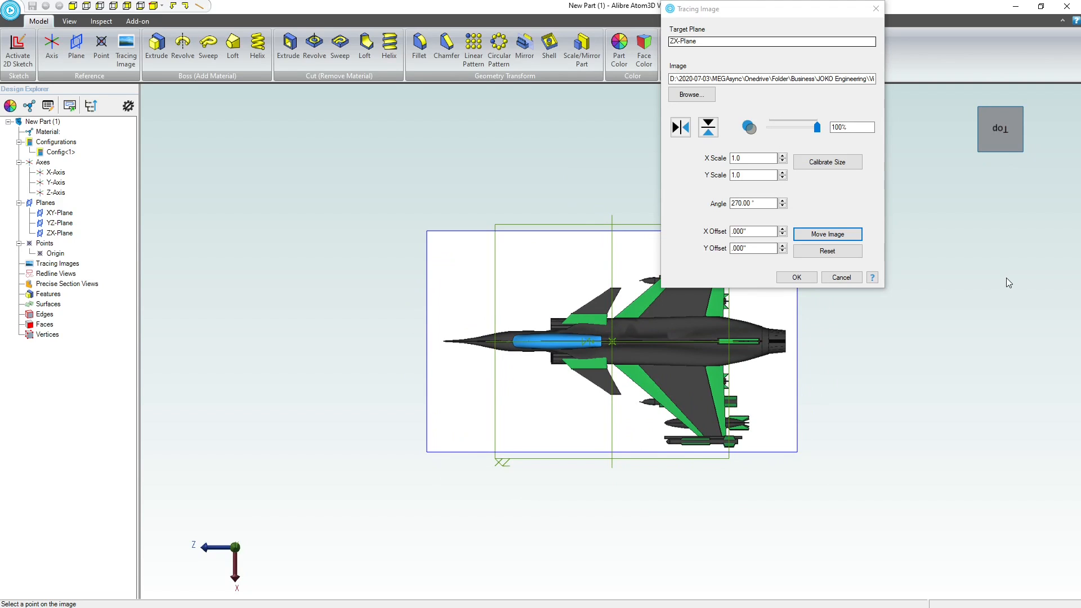
middle_click_drag(1006, 278, 1059, 276)
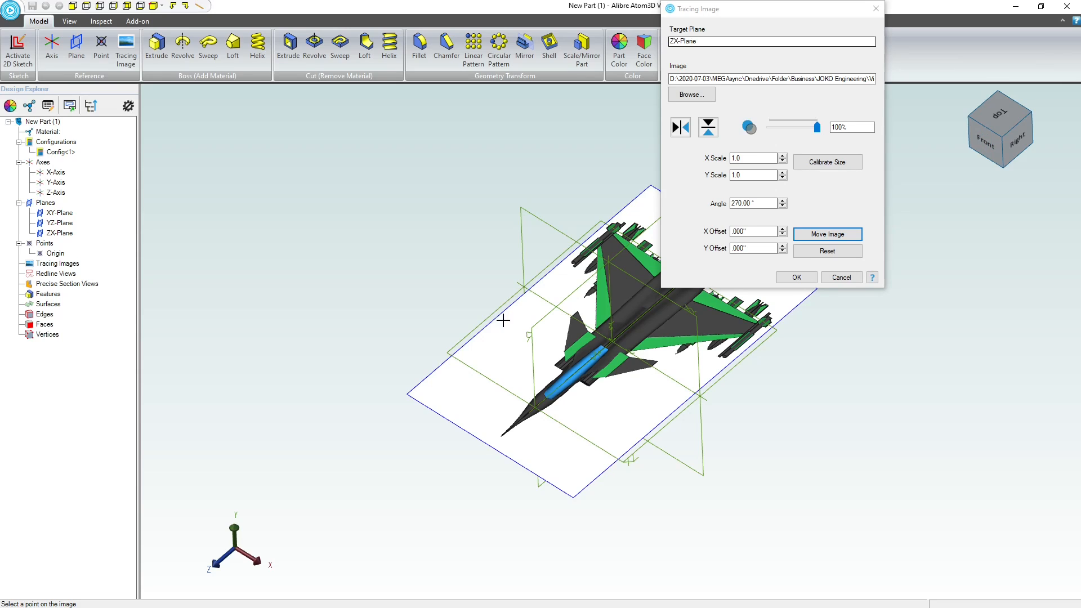
Set the tracing image's opacity to 50% and view it from the top
left_click(742, 130)
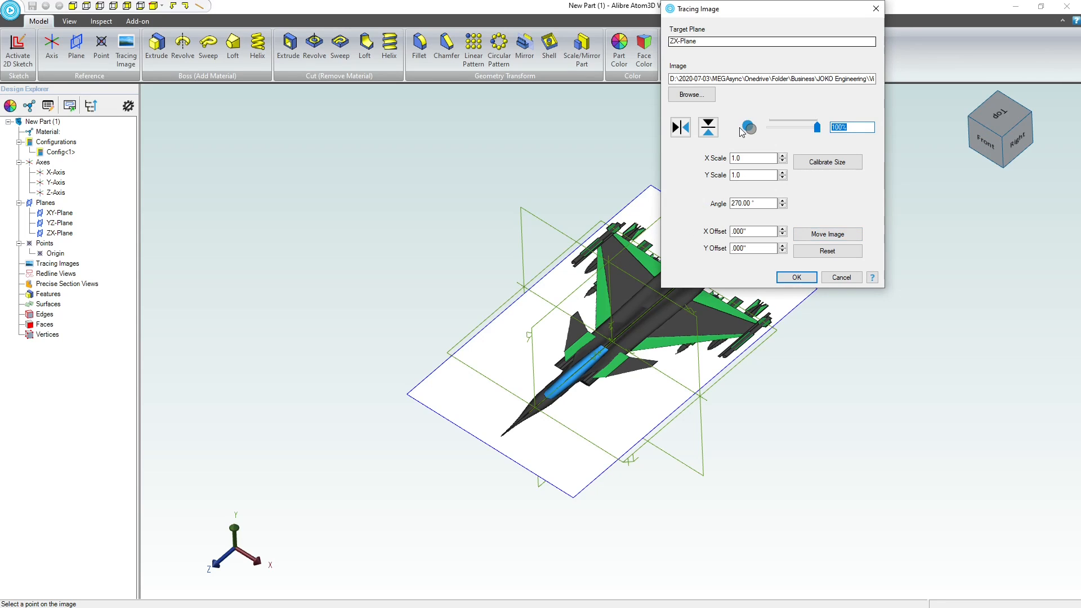
type("50")
left_click(1000, 125)
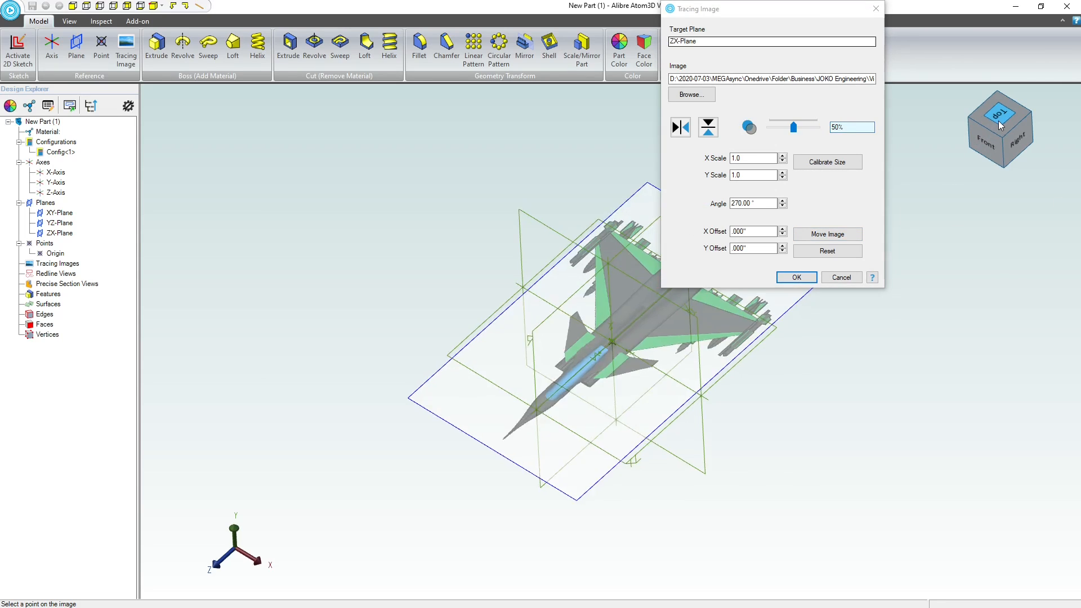
Roughly shift the tracing image toward the origin with a Y offset of 0.200" and an X offset of -3.800"
scroll(615, 346, "up", 5)
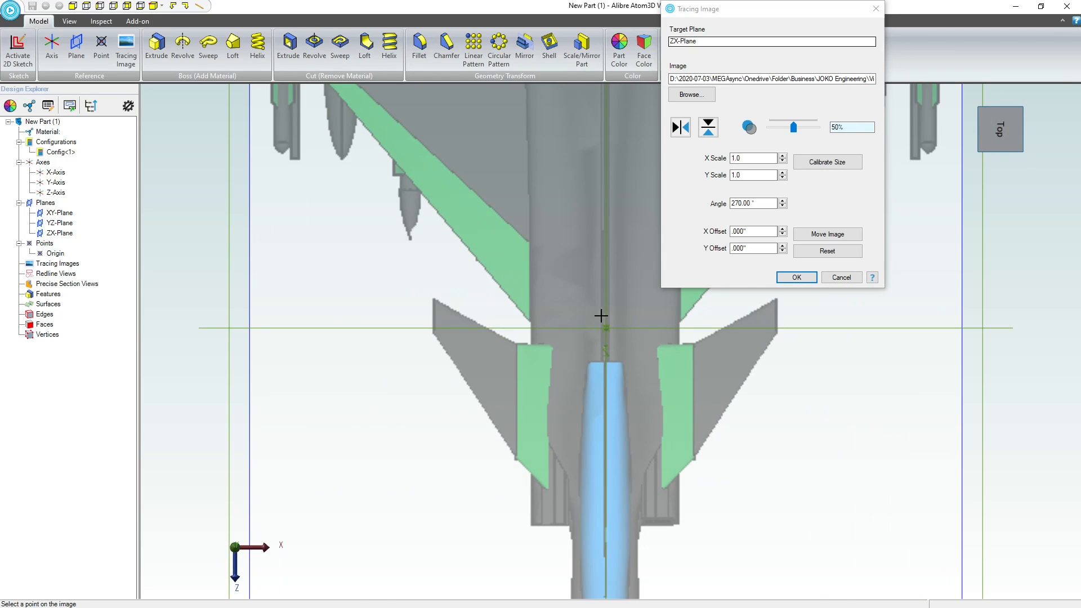
scroll(591, 389, "down", 1)
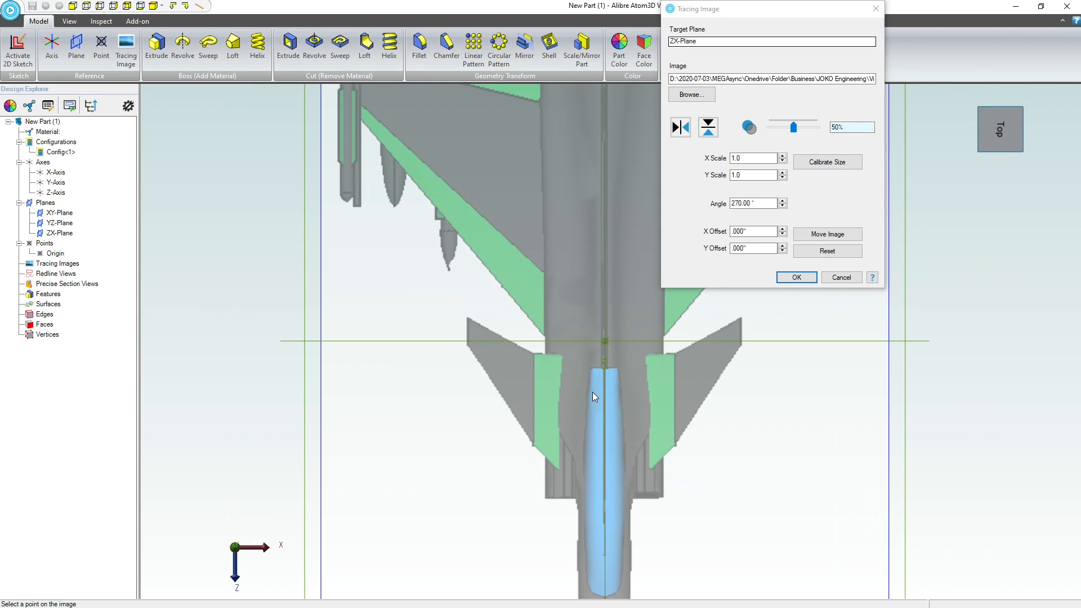
left_click(782, 246)
left_click(783, 246)
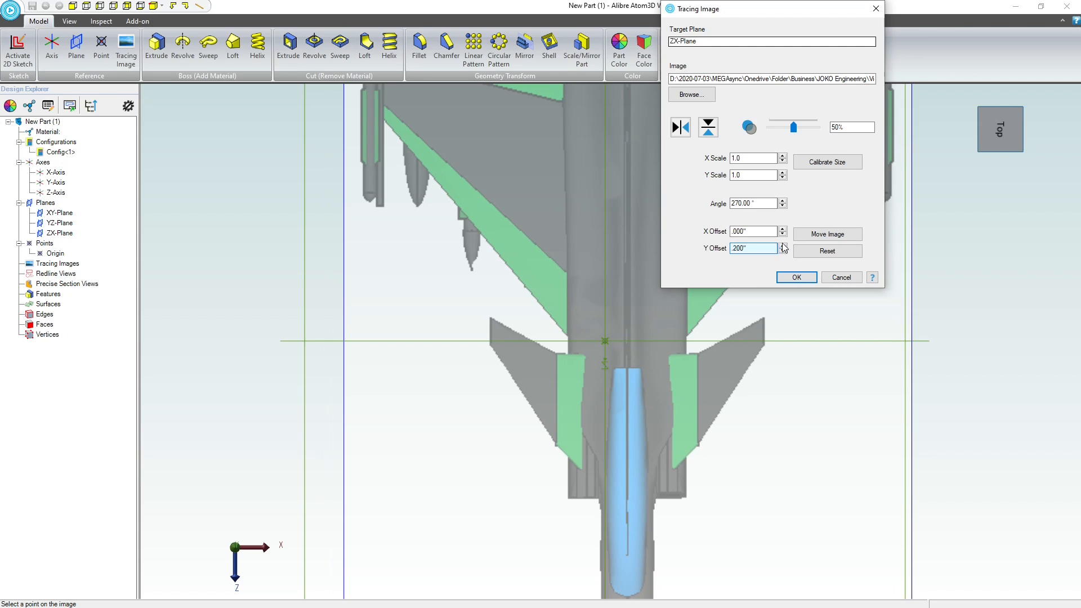
left_click(783, 229)
left_click(782, 236)
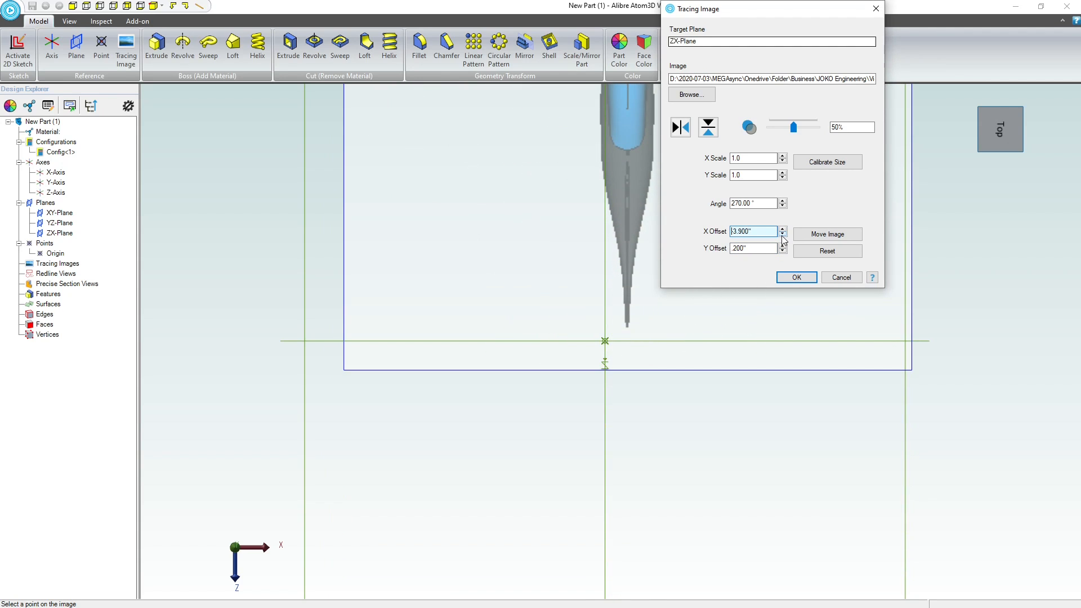
left_click(782, 228)
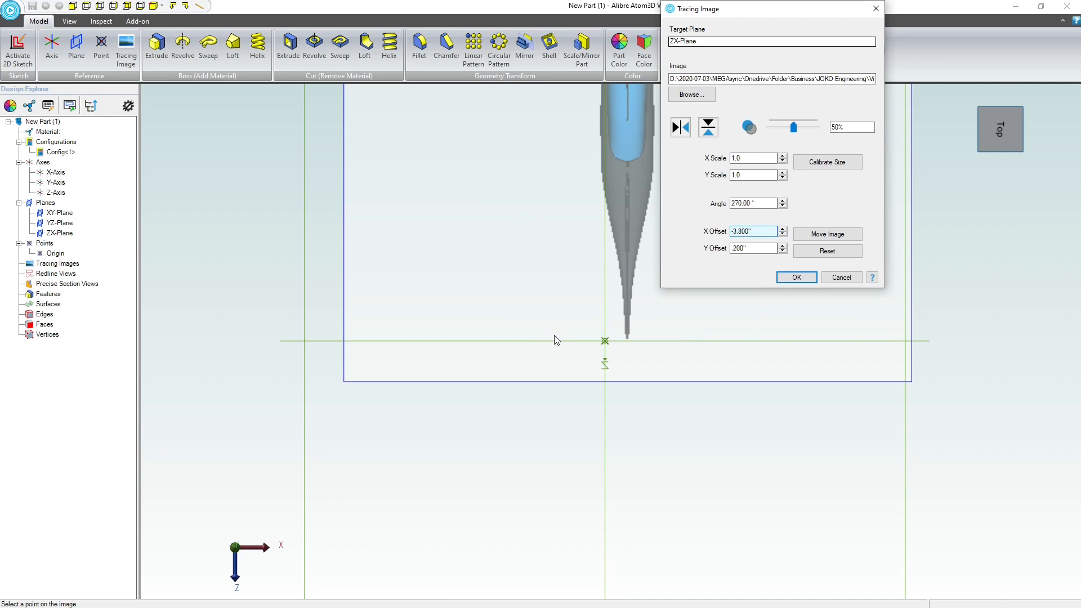
Try X offsets of -3.85" and -3.75" to bring the jet's nose tip level with the origin
scroll(619, 329, "up", 4)
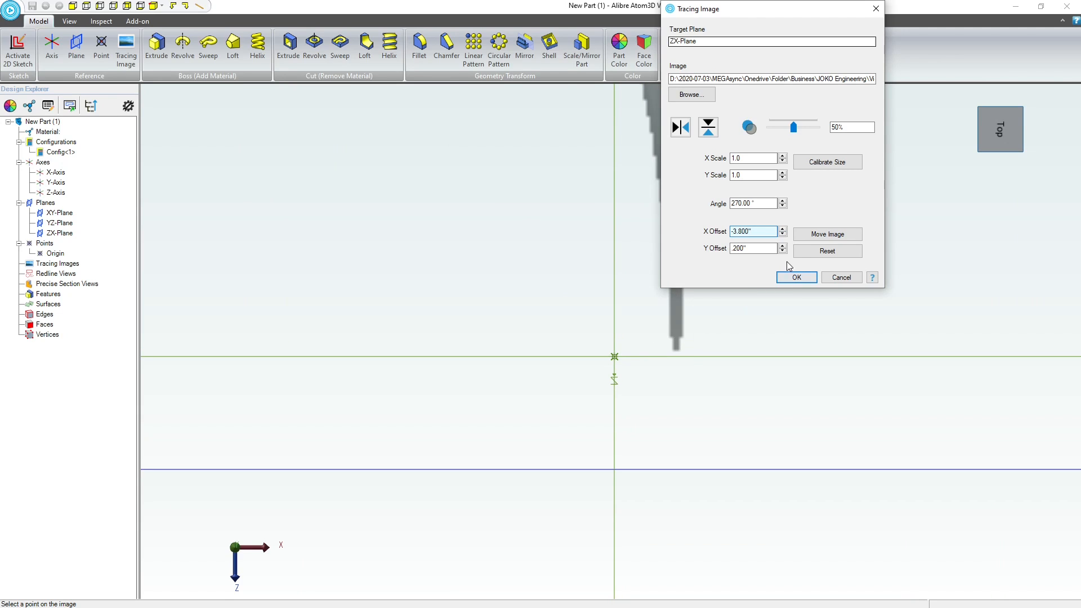
type("-3.85")
left_click(808, 233)
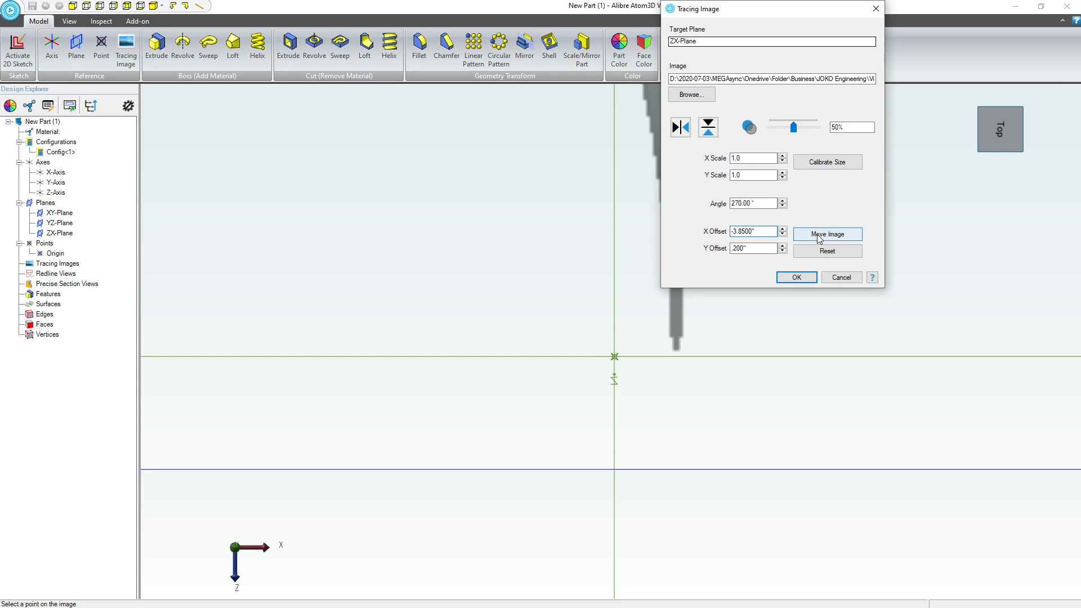
left_click(736, 231)
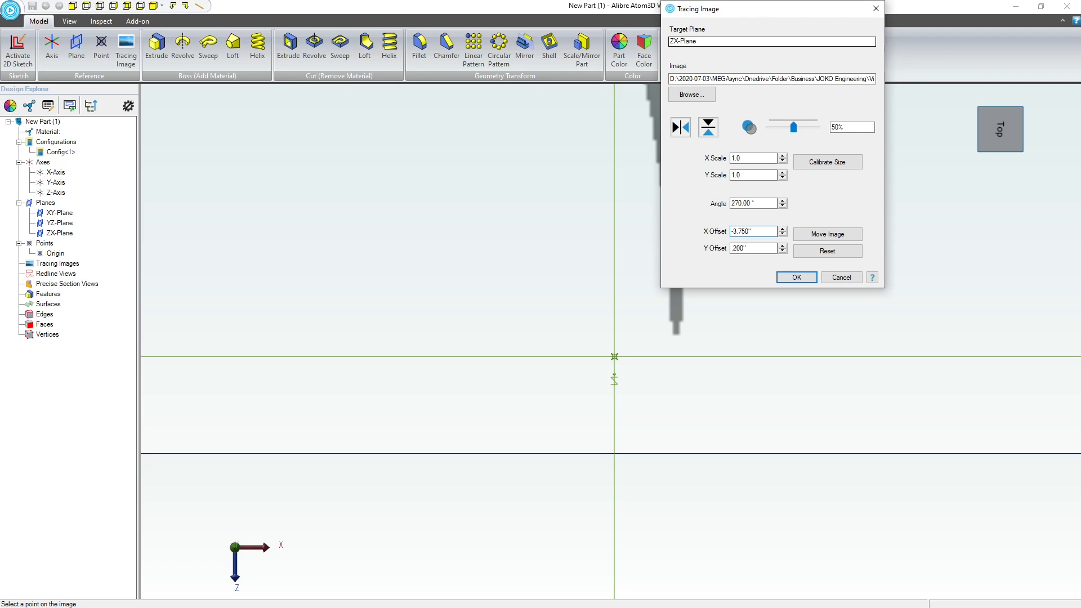
left_click(831, 238)
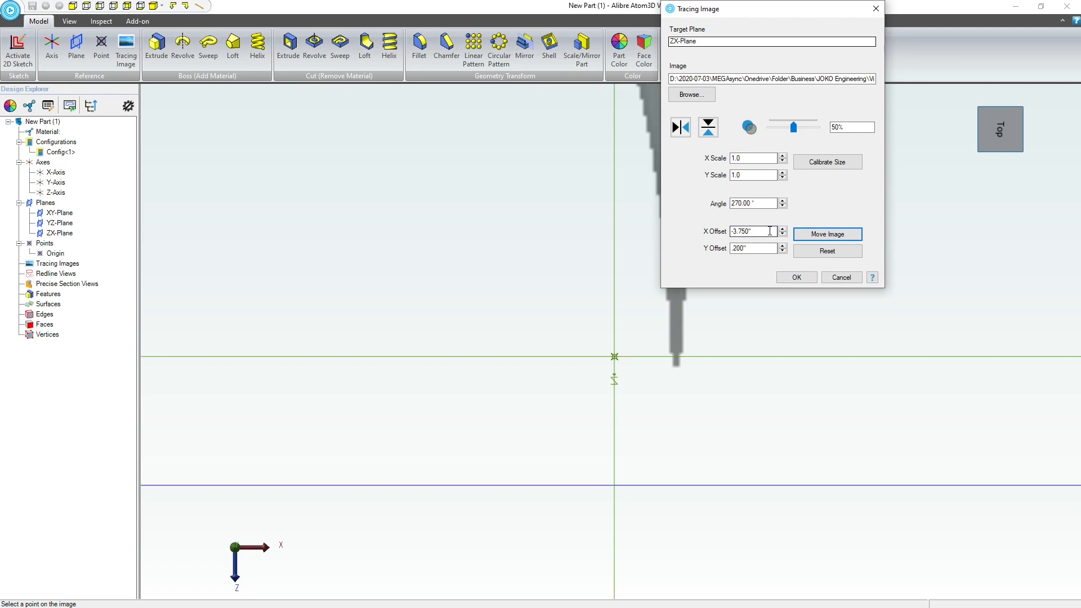
Set the tracing image's X offset to -3.785"
left_click_drag(772, 231, 613, 226)
type("-")
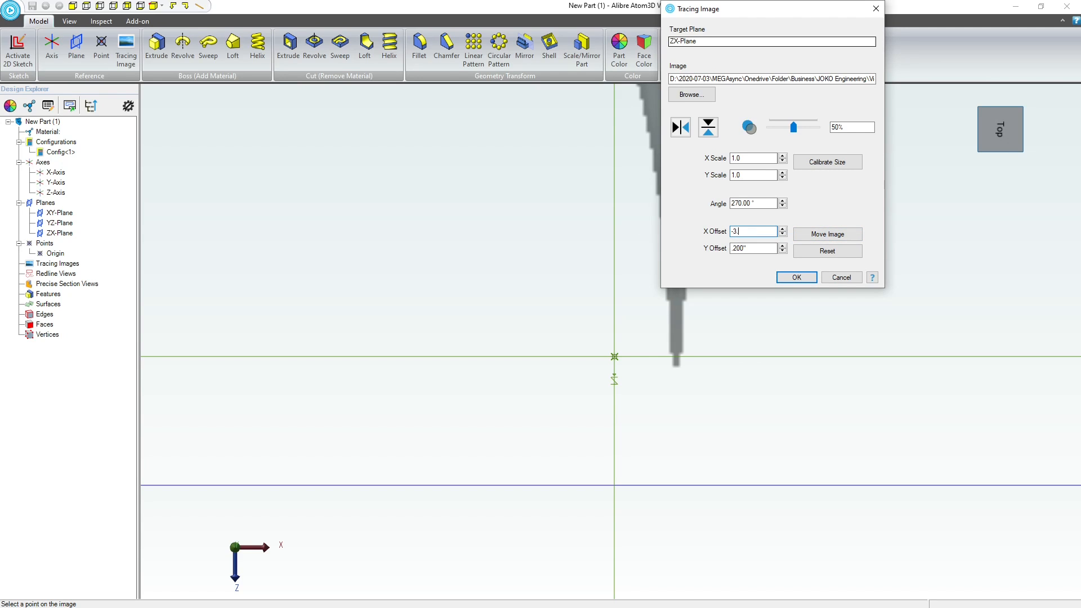
type("3.785")
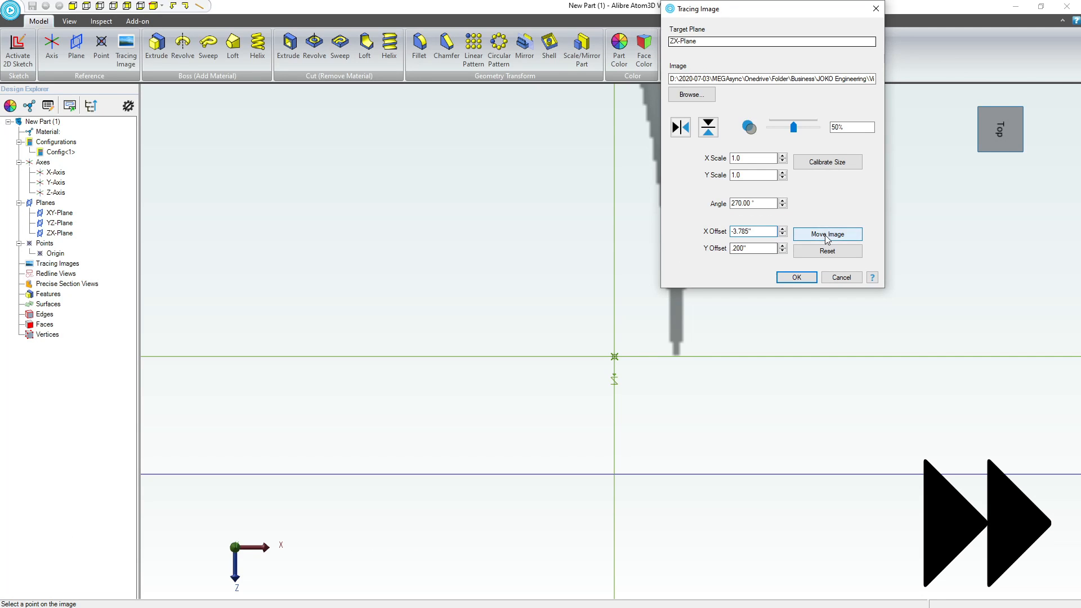
Try a Y offset of -0.0125" and its positive equivalent to centre the nose on the origin
key("Tab")
type("-.013")
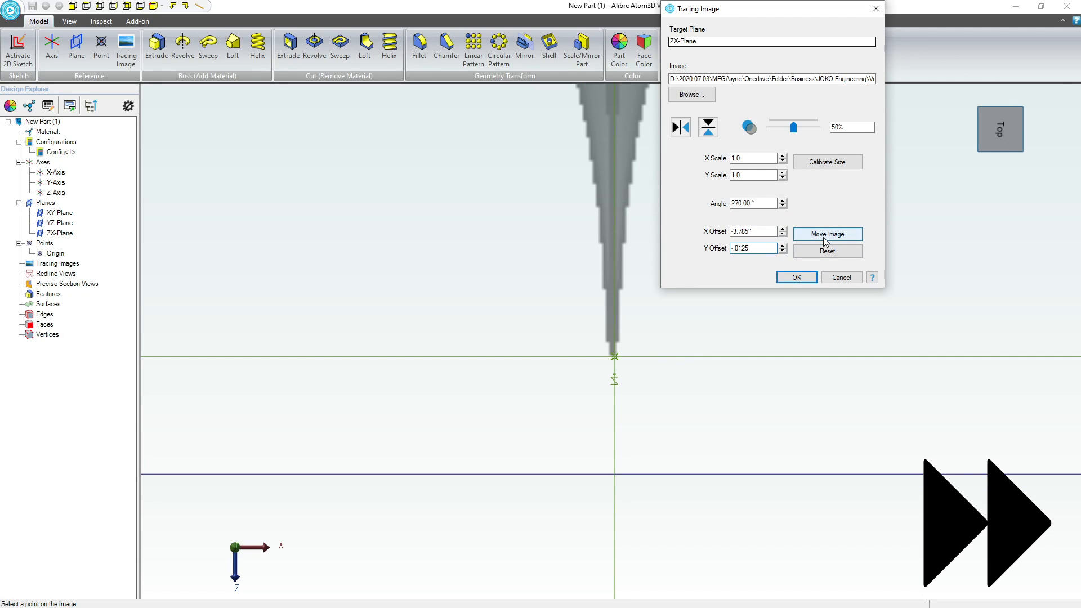
left_click(830, 240)
left_click(732, 251)
key("Delete")
left_click(839, 234)
Set the Y offset to 0.008" and finish placing the tracing image
left_click_drag(763, 249, 550, 243)
type(".0")
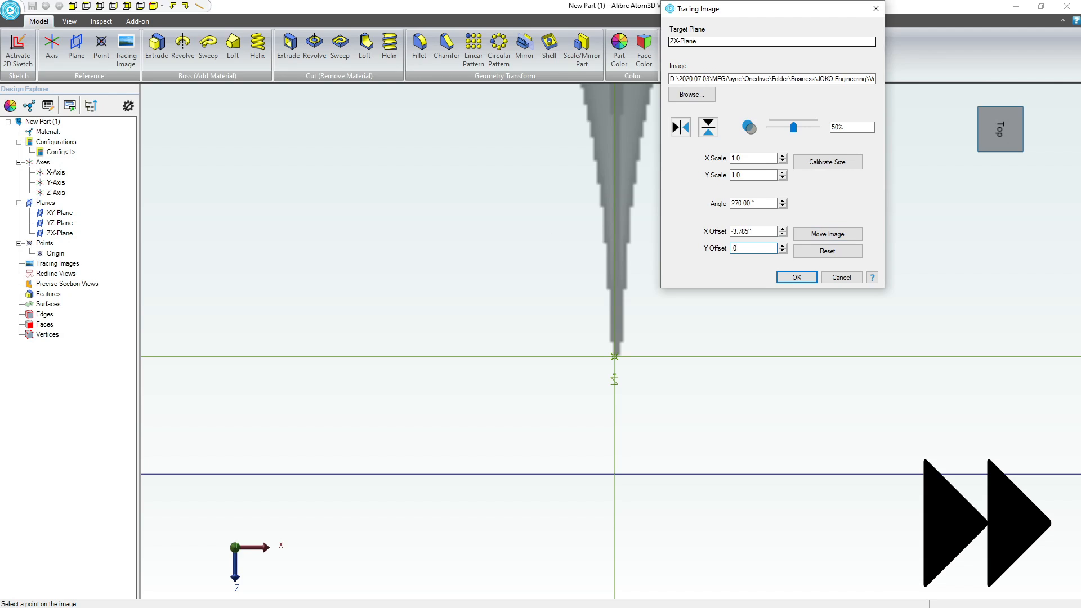
type("08")
left_click(798, 234)
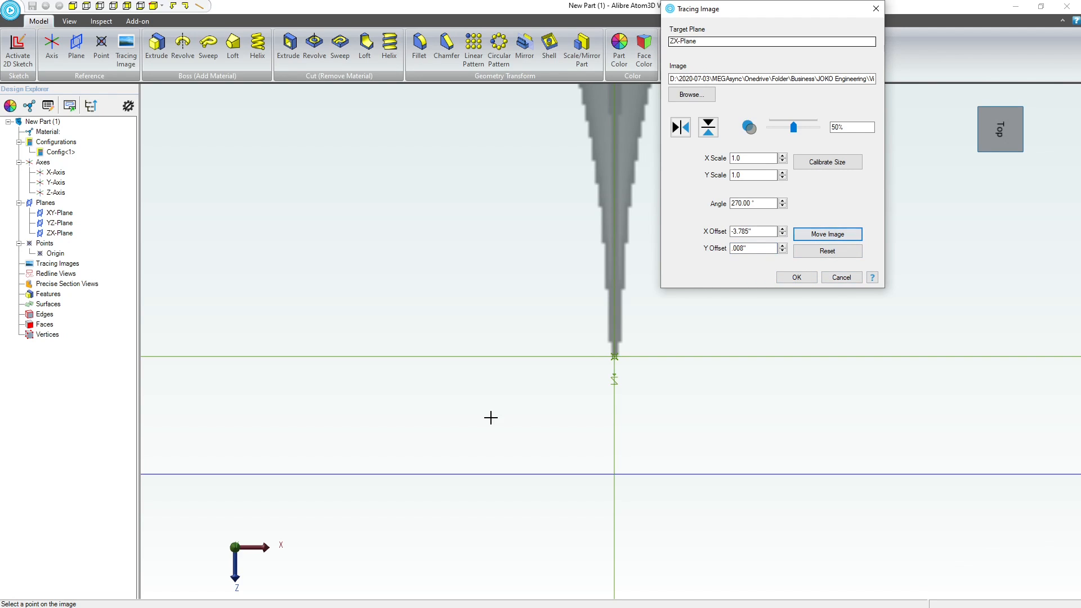
left_click(797, 277)
Examine the placed top-view tracing image in an angled view and review its placement settings without changing them
scroll(619, 468, "down", 5)
middle_click_drag(606, 458, 590, 424)
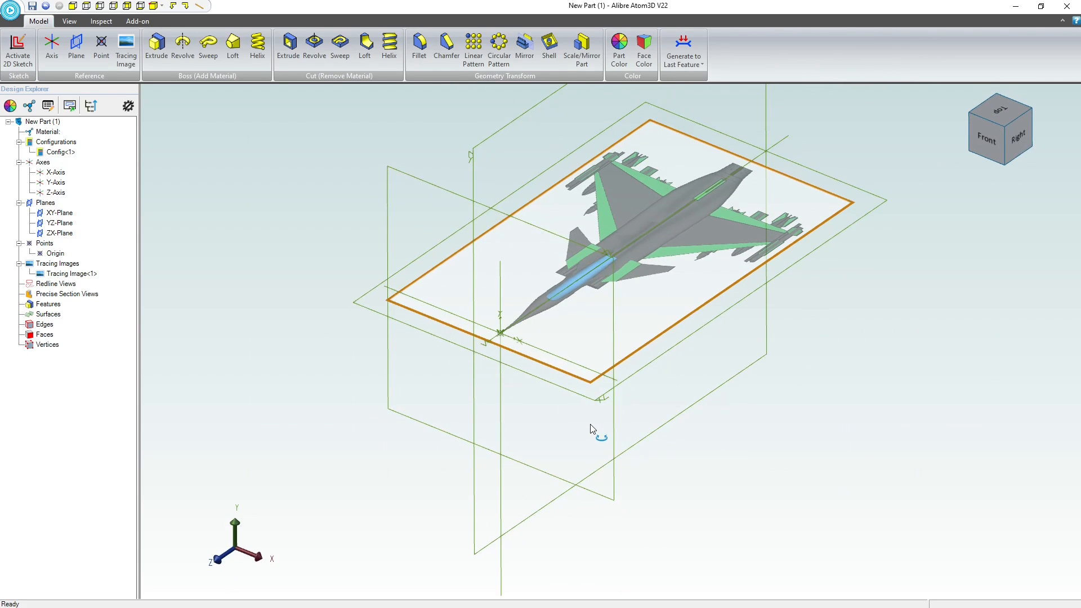
scroll(592, 423, "down", 2)
scroll(692, 210, "up", 3)
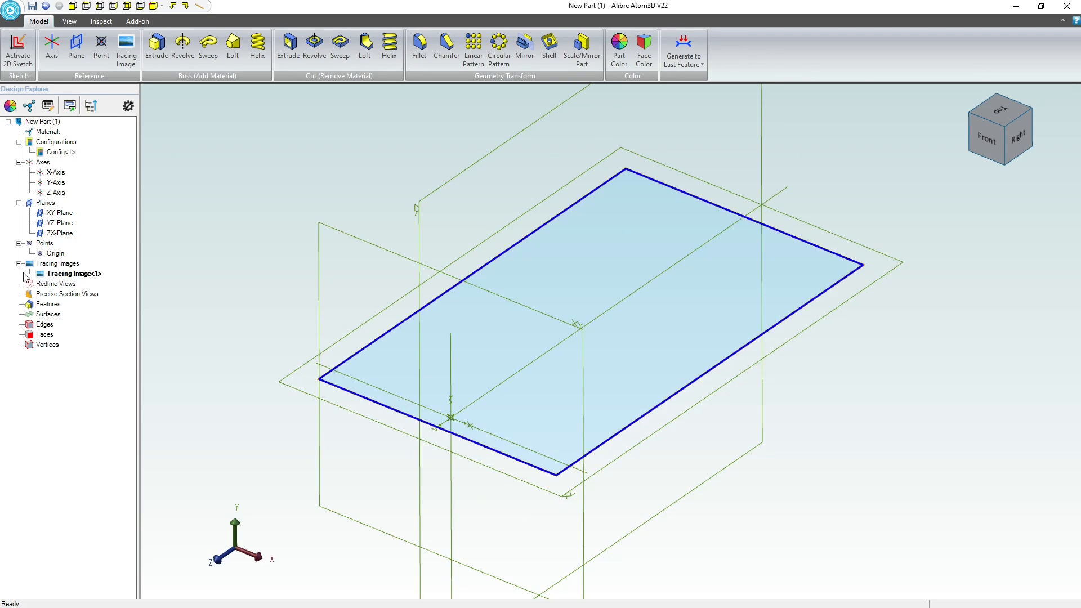
right_click(58, 276)
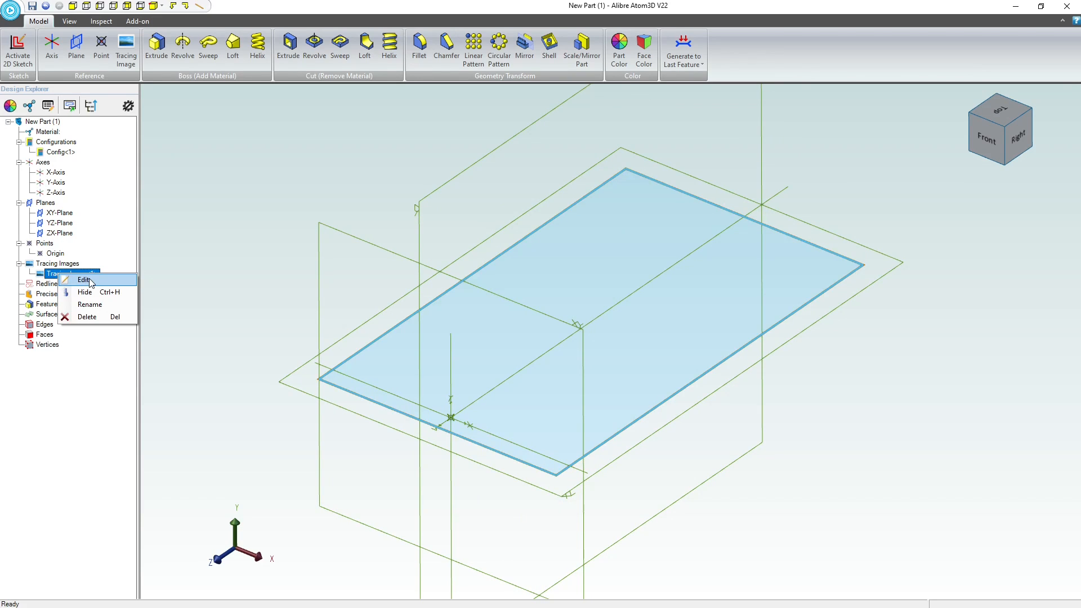
left_click(86, 283)
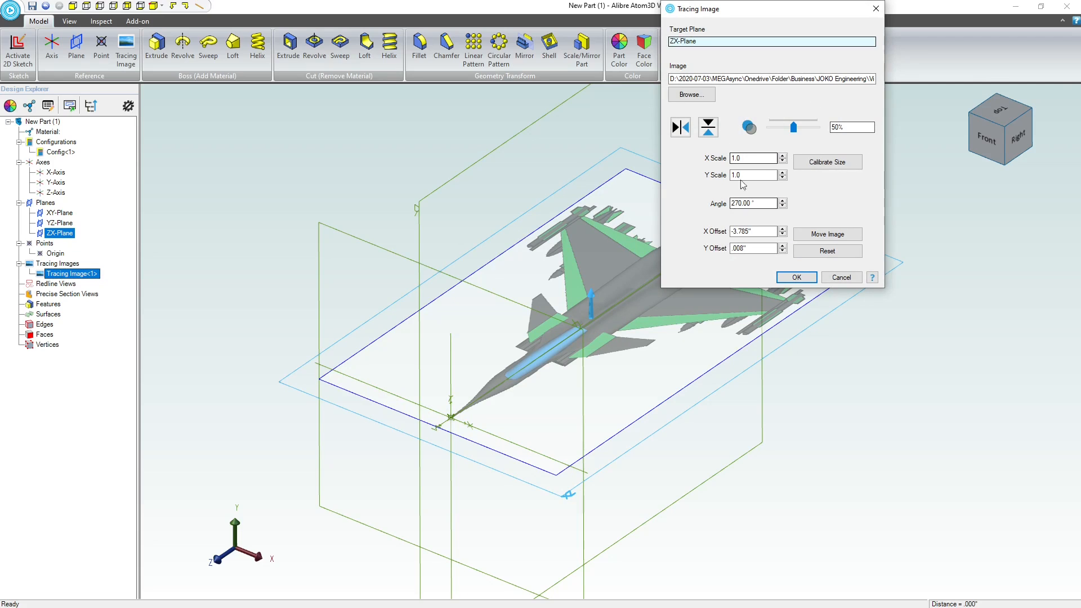
left_click(841, 277)
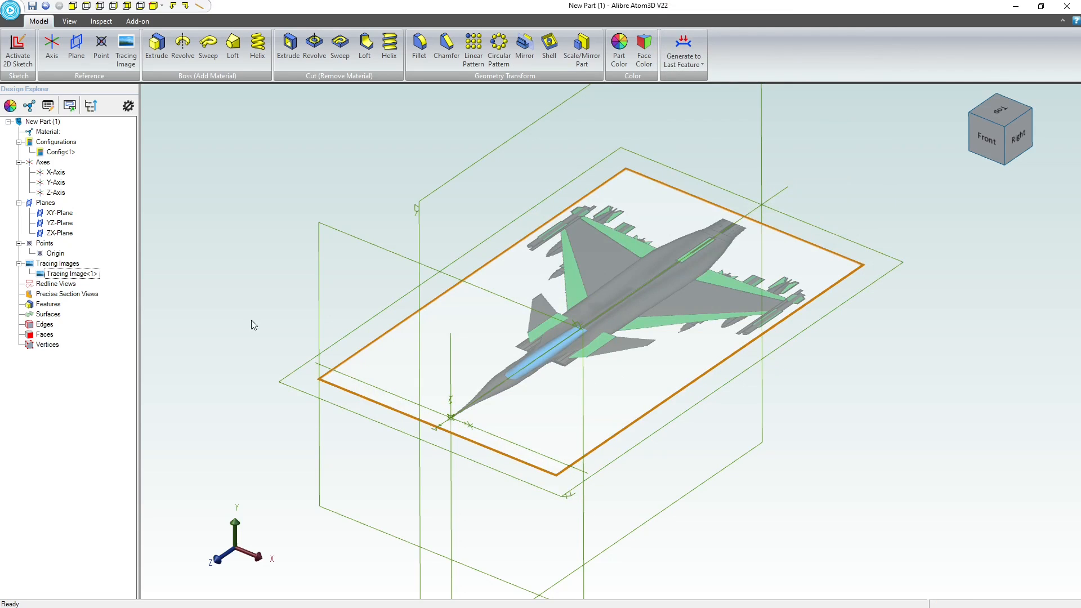
Insert the side-view image "Right" as a tracing image on the YZ-Plane
left_click(444, 186)
left_click(126, 49)
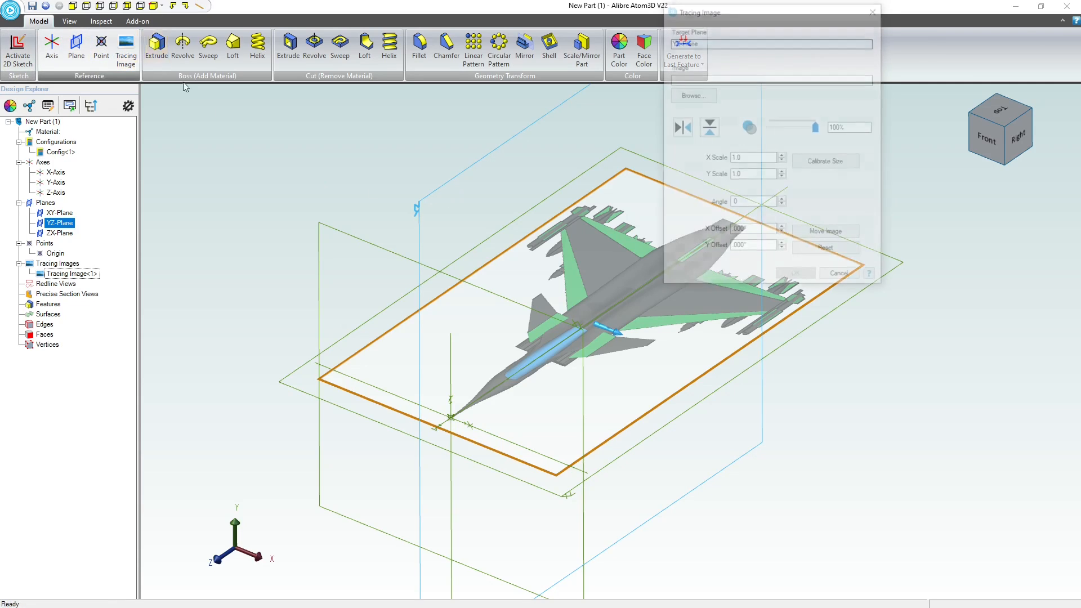
left_click(691, 94)
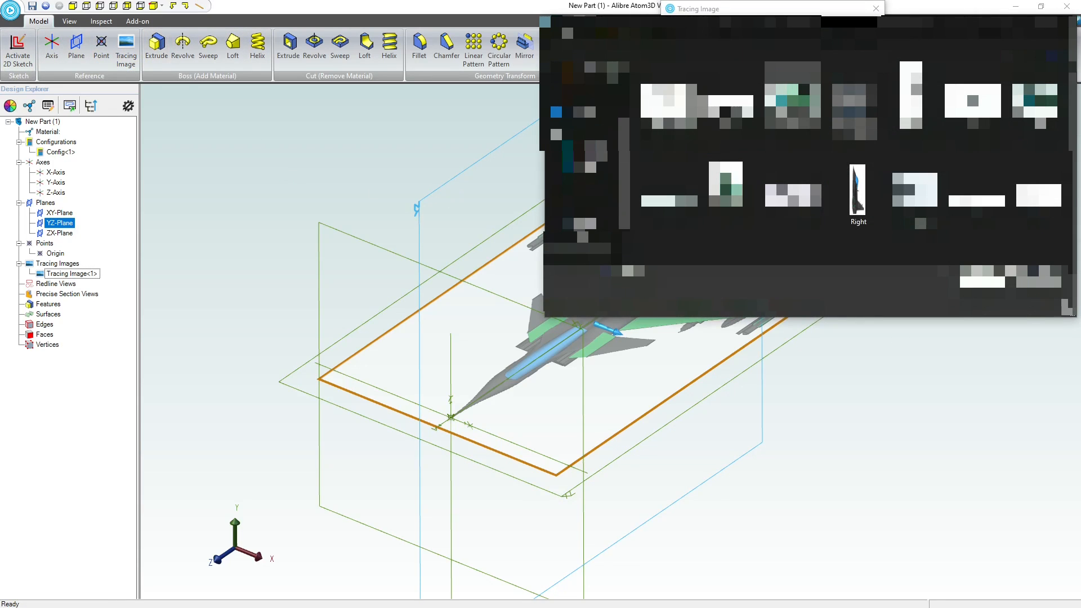
left_click(669, 197)
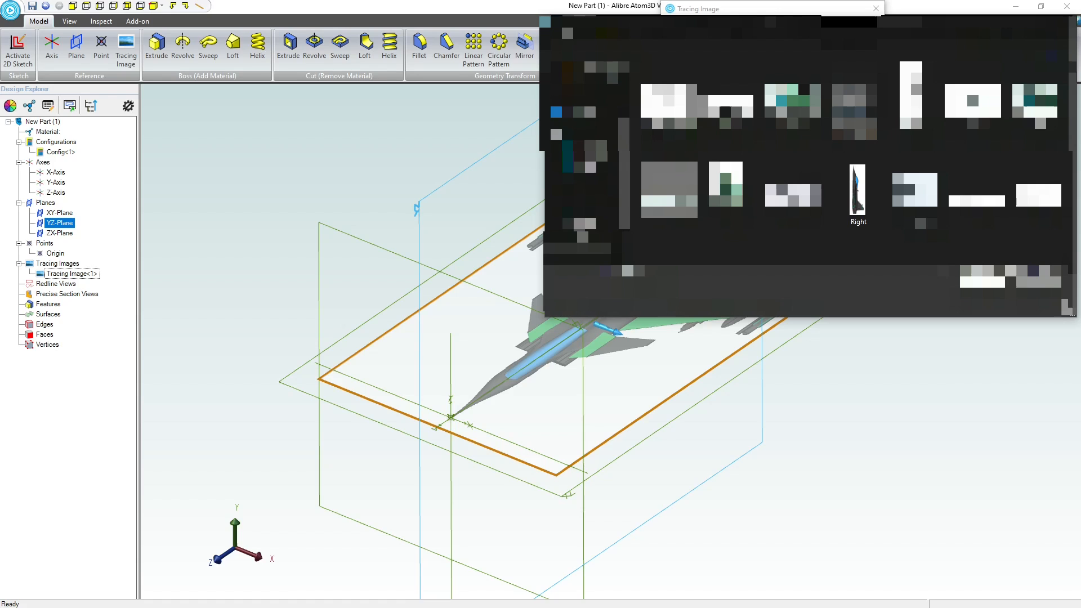
double_click(858, 205)
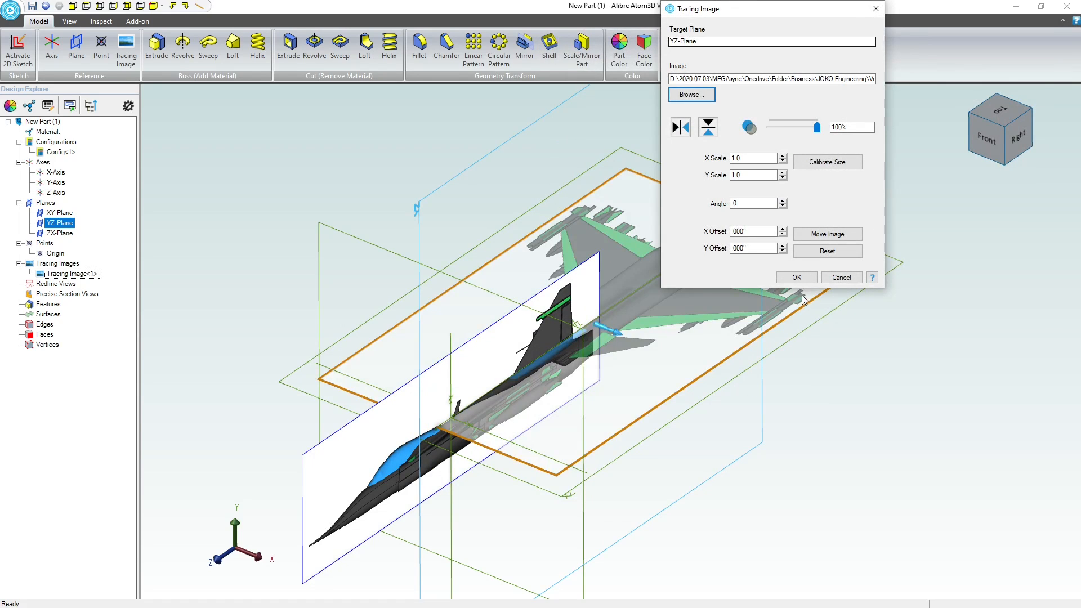
Look at the part from the right side and set the side-view tracing image's opacity to 50%
left_click(1018, 138)
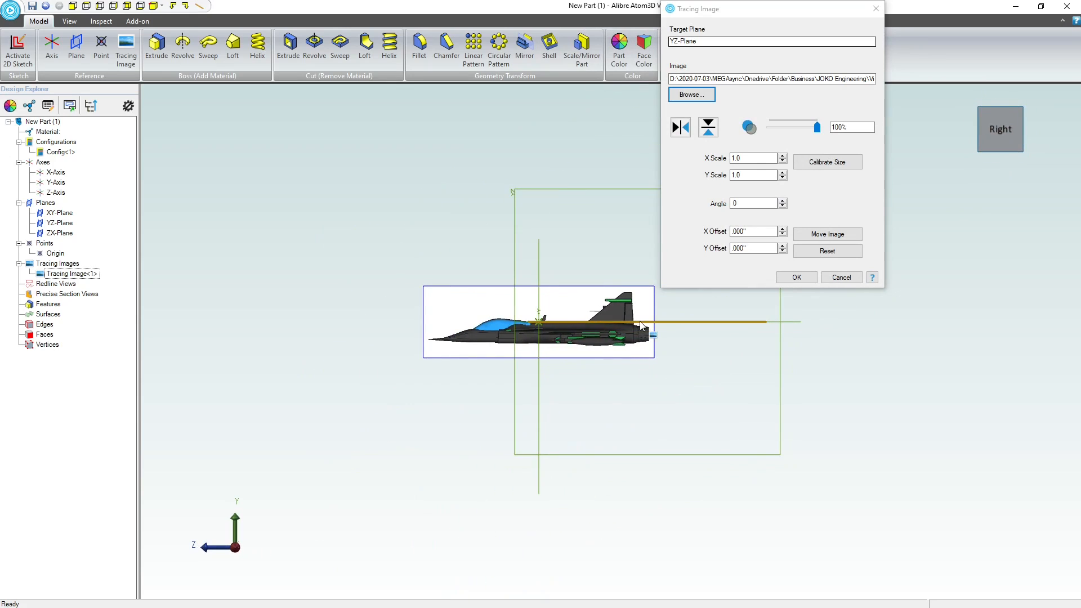
scroll(603, 321, "up", 5)
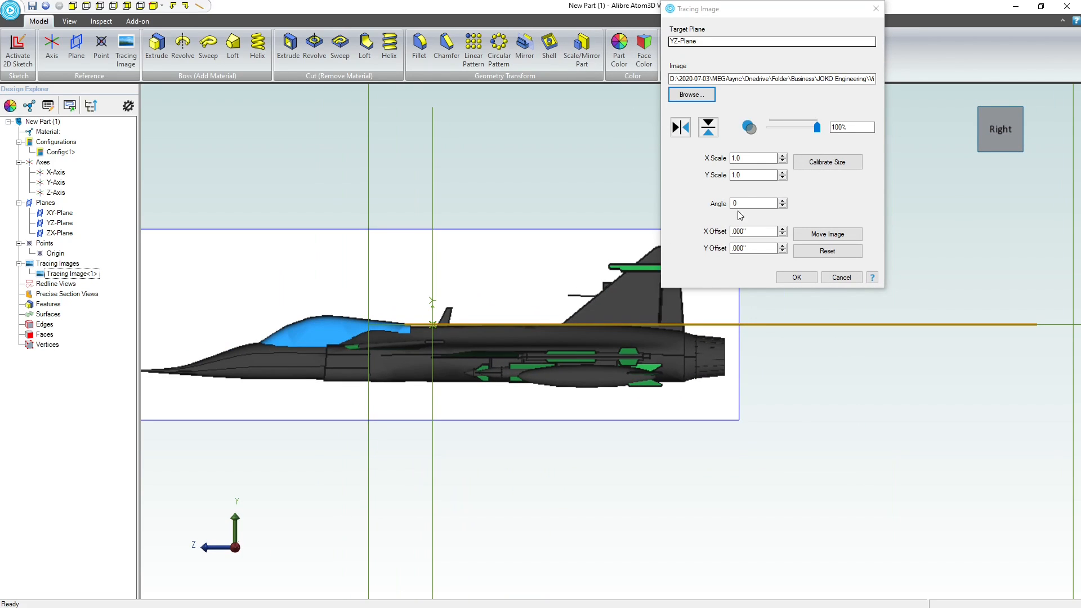
left_click_drag(857, 127, 810, 127)
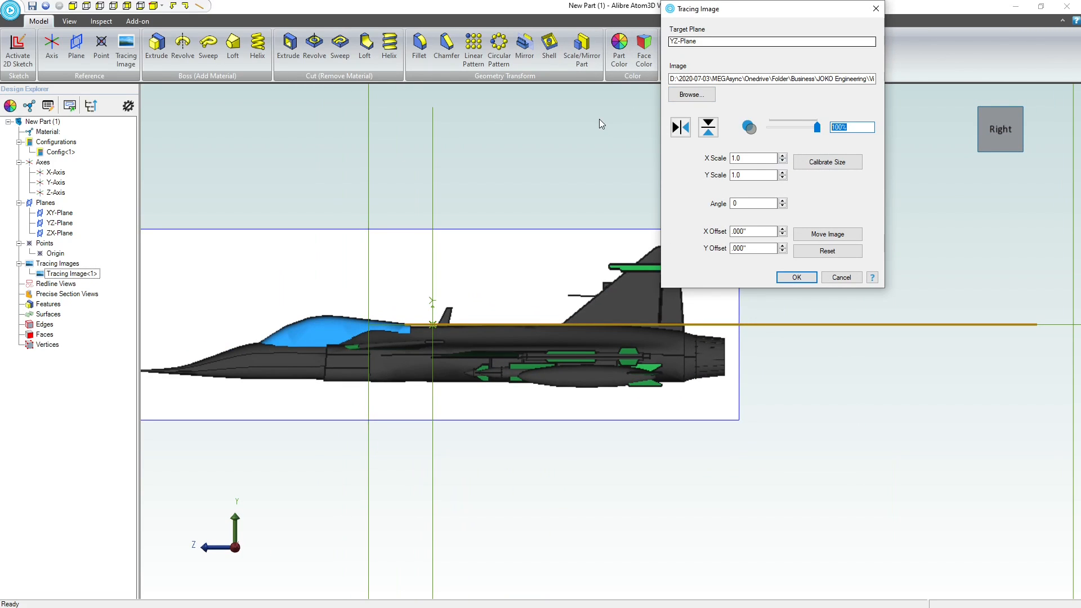
type("50")
Shift the side-view image with an X offset of 0.600" and a Y offset of -3.900" to bring the nose near the origin
left_click(783, 235)
left_click(783, 246)
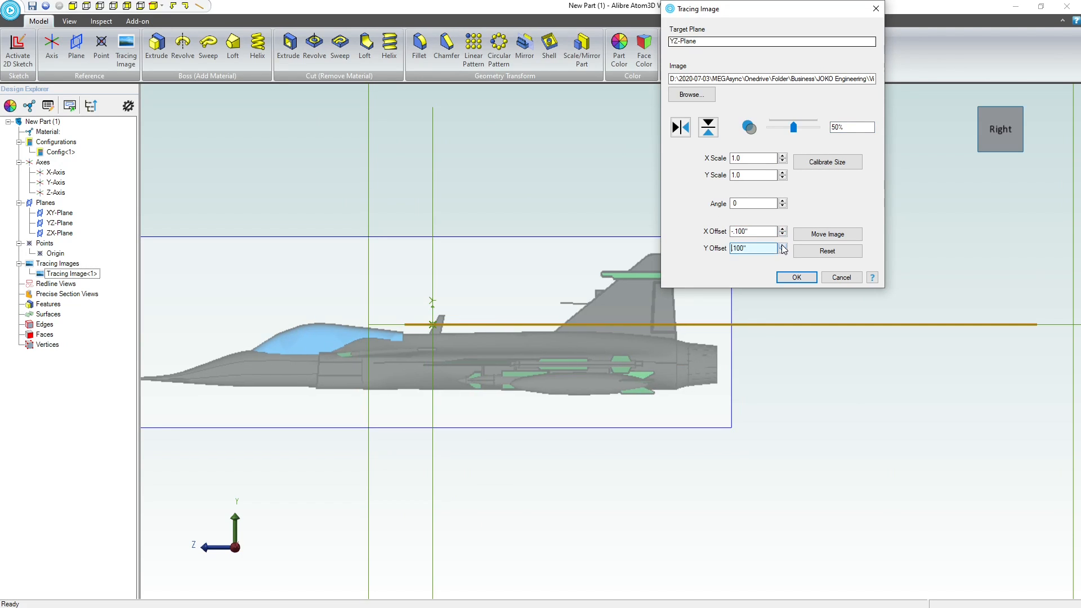
left_click(781, 252)
mouse_move(782, 251)
left_mouse_down()
mouse_move(783, 229)
mouse_move(783, 251)
left_mouse_up()
left_click(783, 229)
left_click(783, 229)
left_click(783, 251)
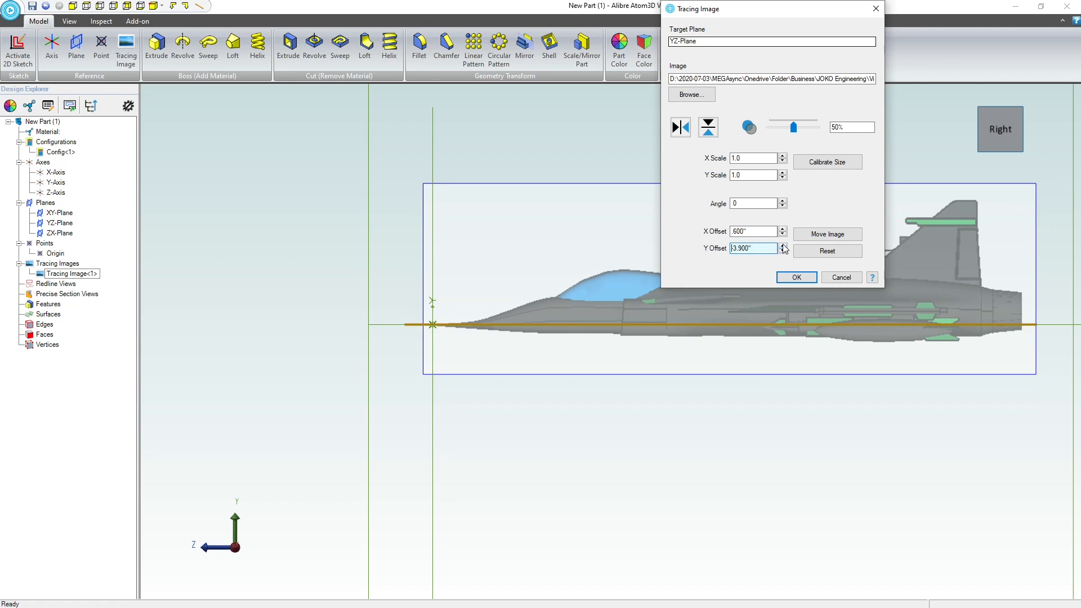
Set the side-view image's X offset to 0.605" to centre the nose tip vertically on the origin
scroll(291, 321, "up", 6)
scroll(291, 321, "up", 1)
middle_click_drag(298, 348, 625, 366)
scroll(557, 357, "up", 4)
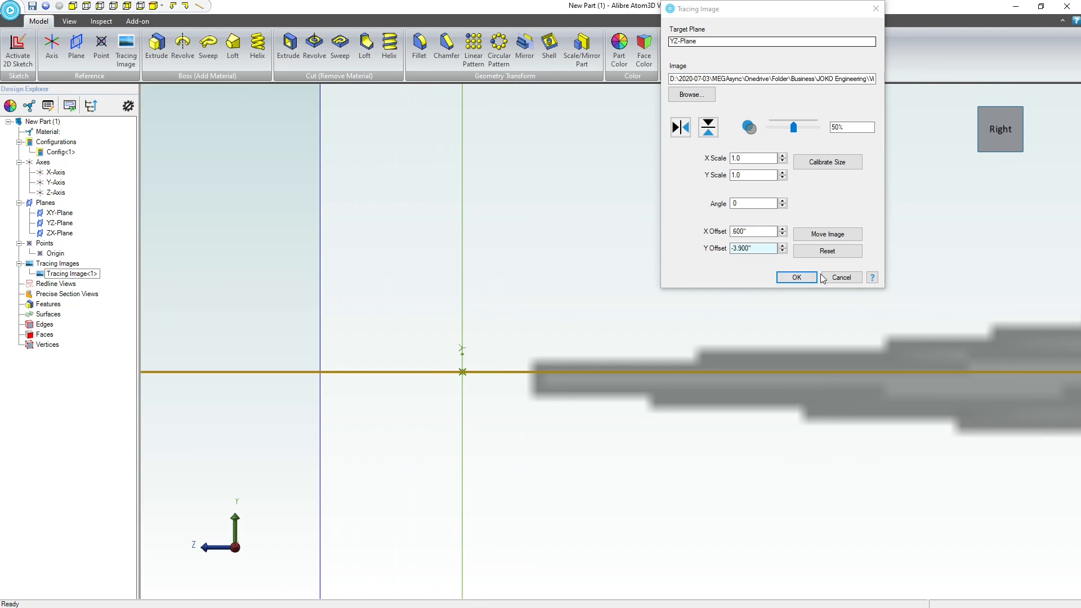
scroll(563, 286, "up", 2)
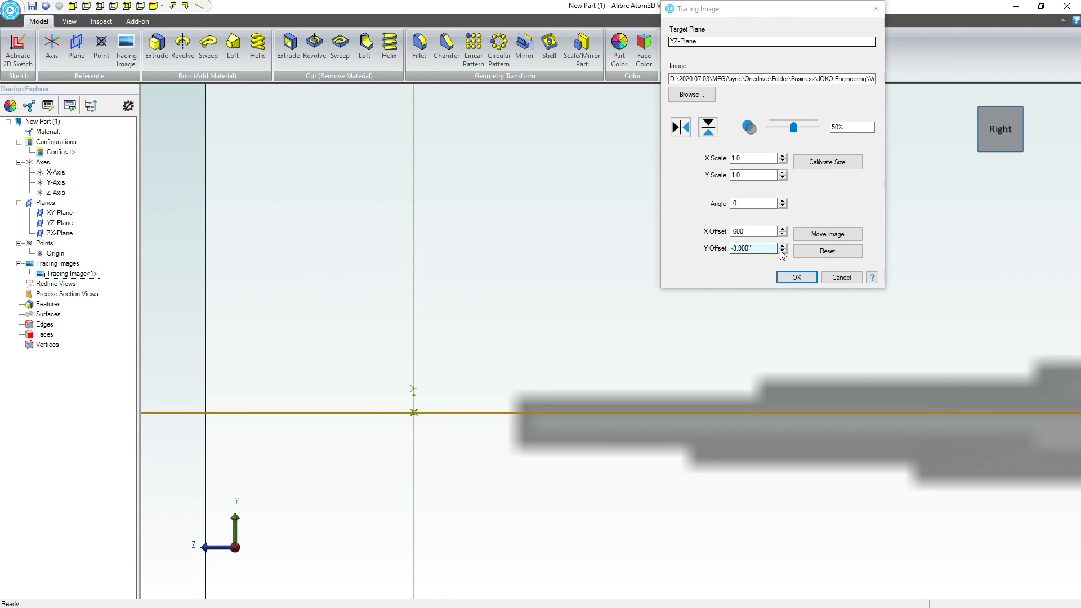
left_click(783, 234)
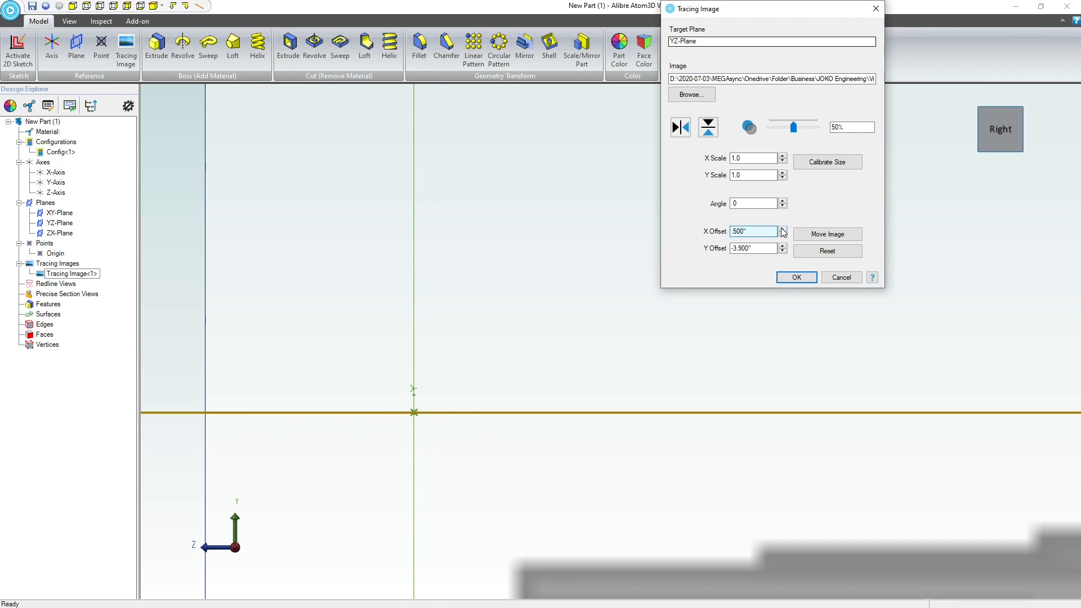
left_click(782, 229)
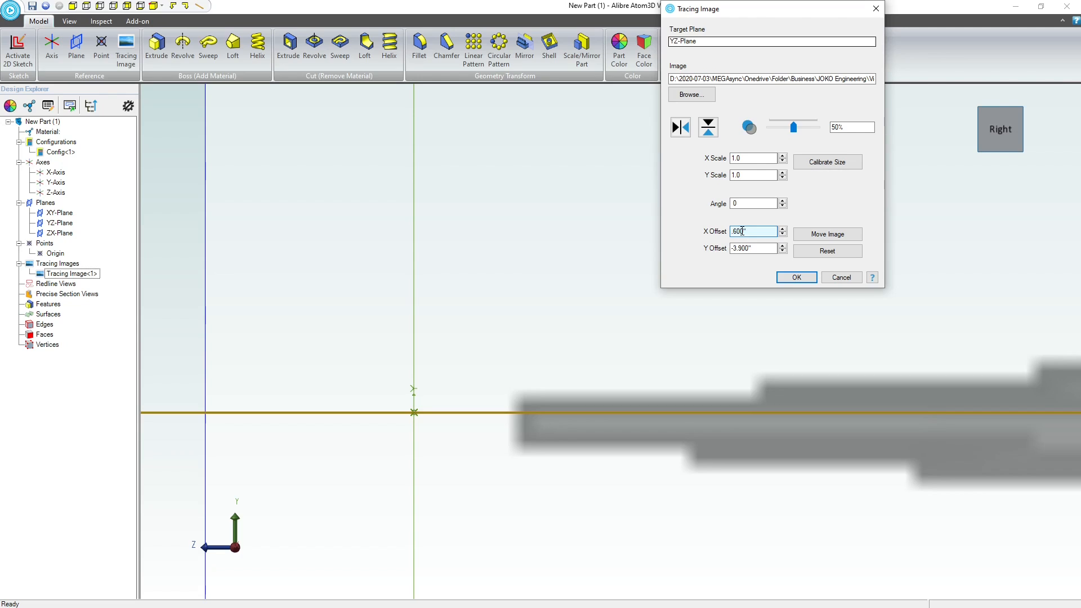
type("5")
left_click(827, 233)
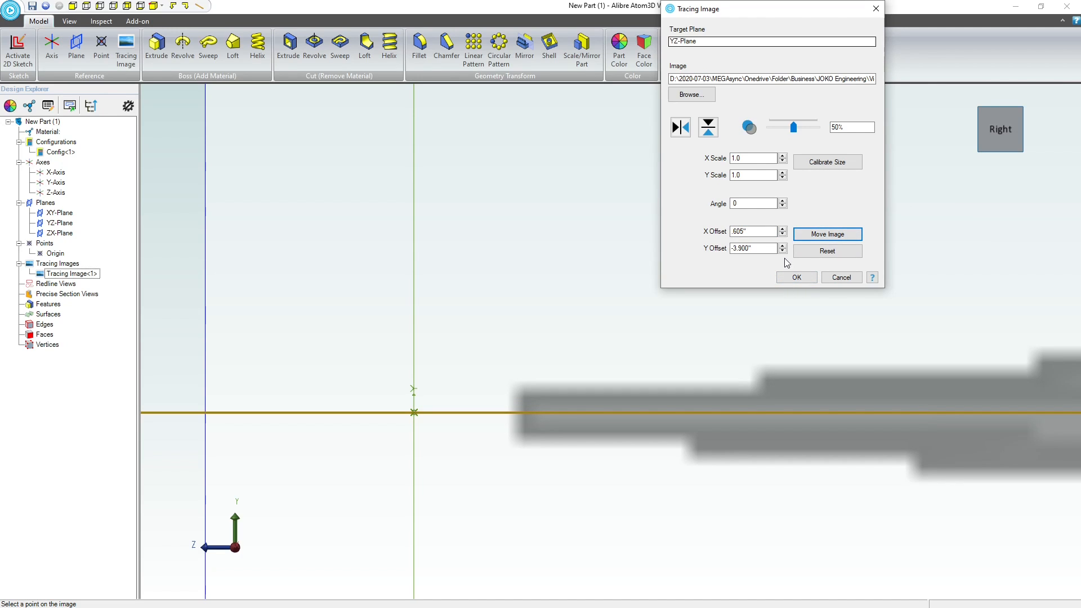
Try a Y offset of -3.95" to move the side-view nose tip lengthwise towards the origin
left_click(739, 248)
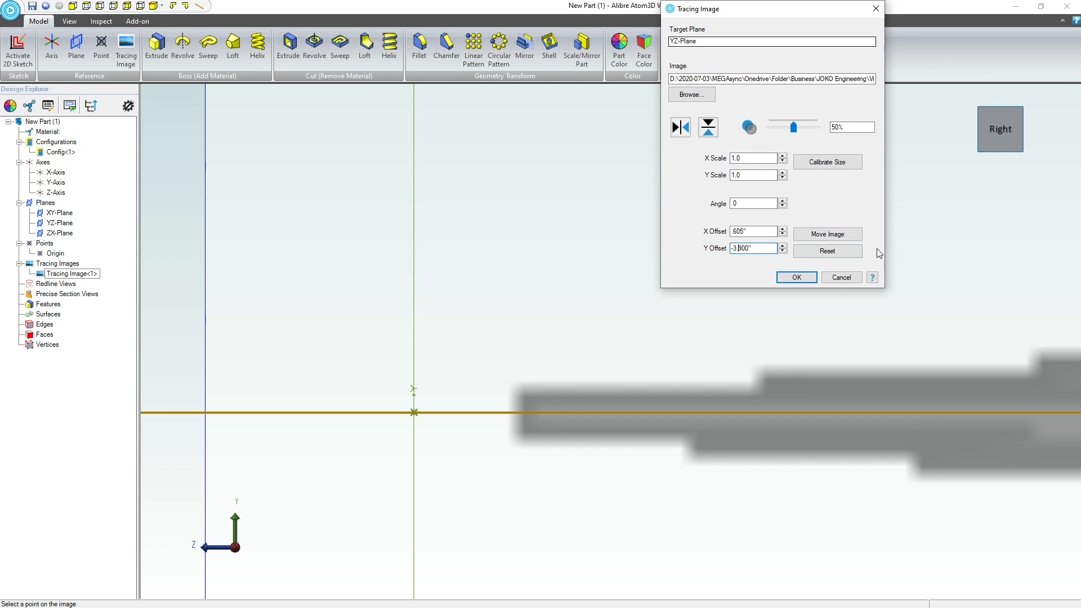
key("BackSpace")
key("BackSpace")
type("95")
left_click(828, 235)
Try further Y offsets for the side-view image, including -3.75", to bring the nose tip onto the origin
left_click(783, 251)
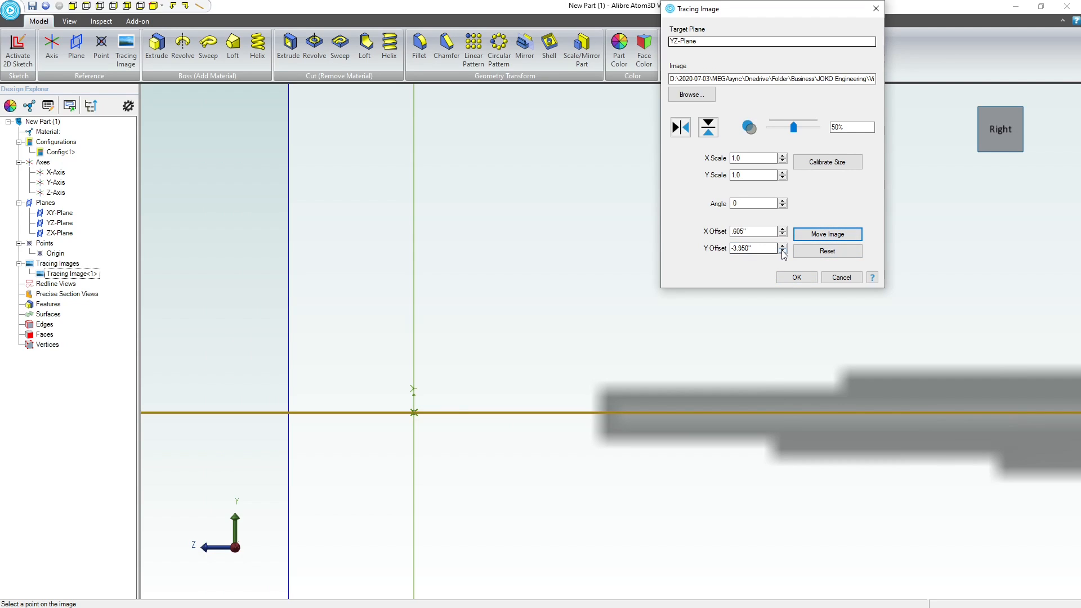
left_click(782, 246)
left_click(783, 246)
left_click(746, 248)
key("BackSpace")
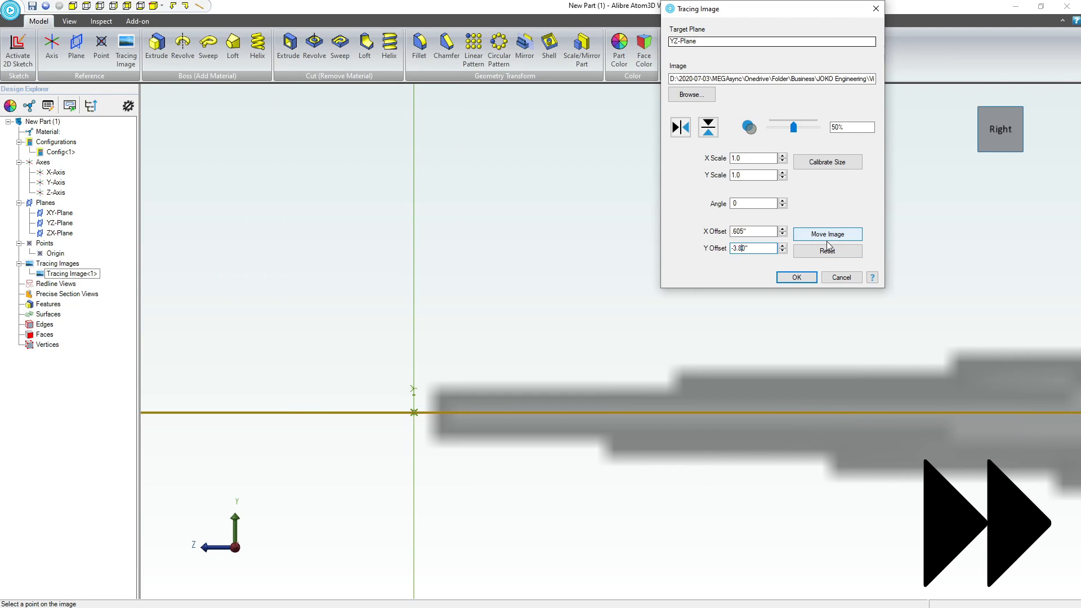
left_click(828, 237)
left_click(743, 248)
key("Delete")
key("Delete")
type("75")
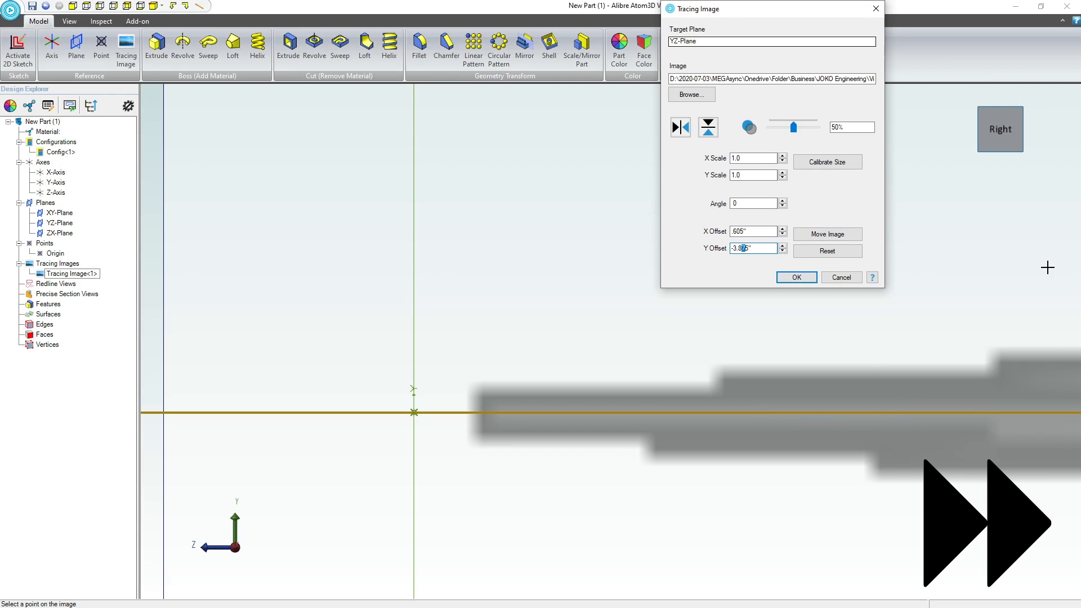
type("5")
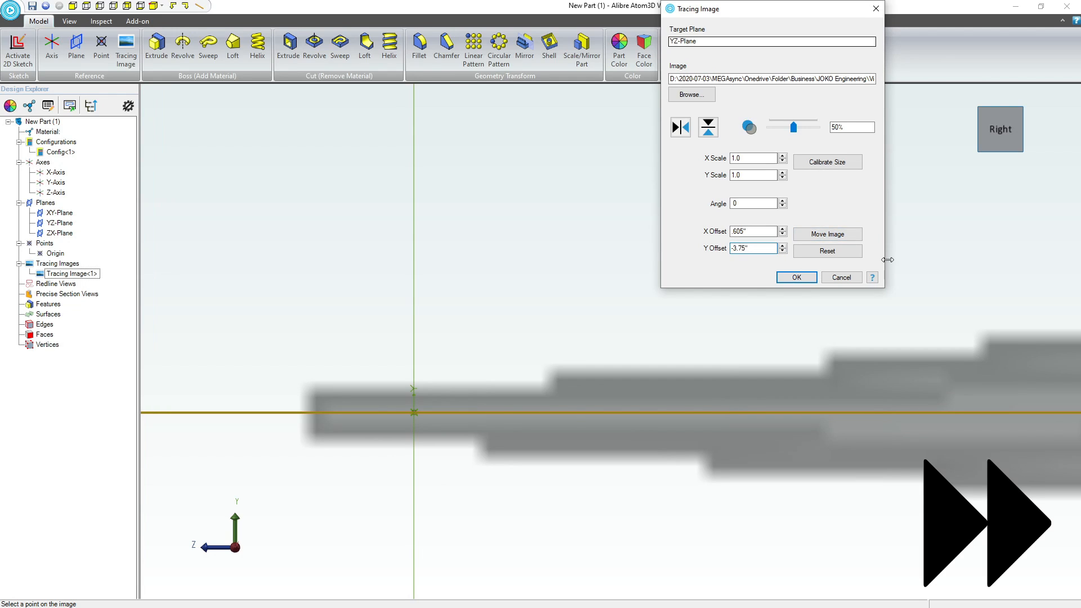
left_click(826, 232)
Try a Y offset of -3.86" for the side-view image
left_click(745, 249)
key("BackSpace")
type("6")
left_click(848, 237)
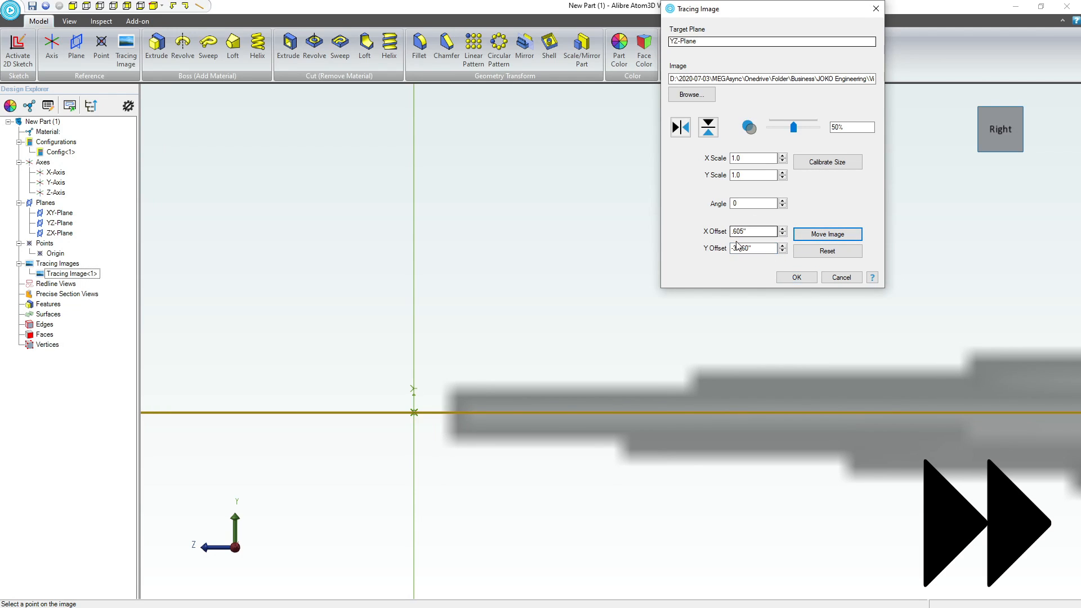
Set the side-view image's Y offset to -3.83" and finish placing the tracing image
left_click(744, 248)
key("BackSpace")
type("3")
left_click(826, 234)
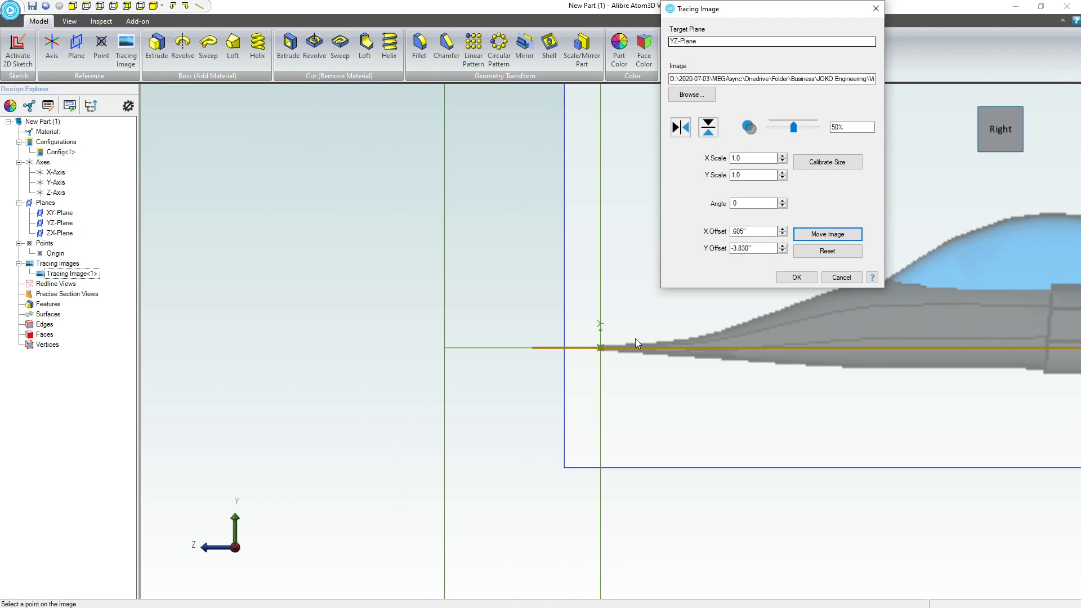
left_click(795, 277)
Examine in an angled view how the side-view and top-view tracing images line up from nose to tail
scroll(557, 371, "down", 5)
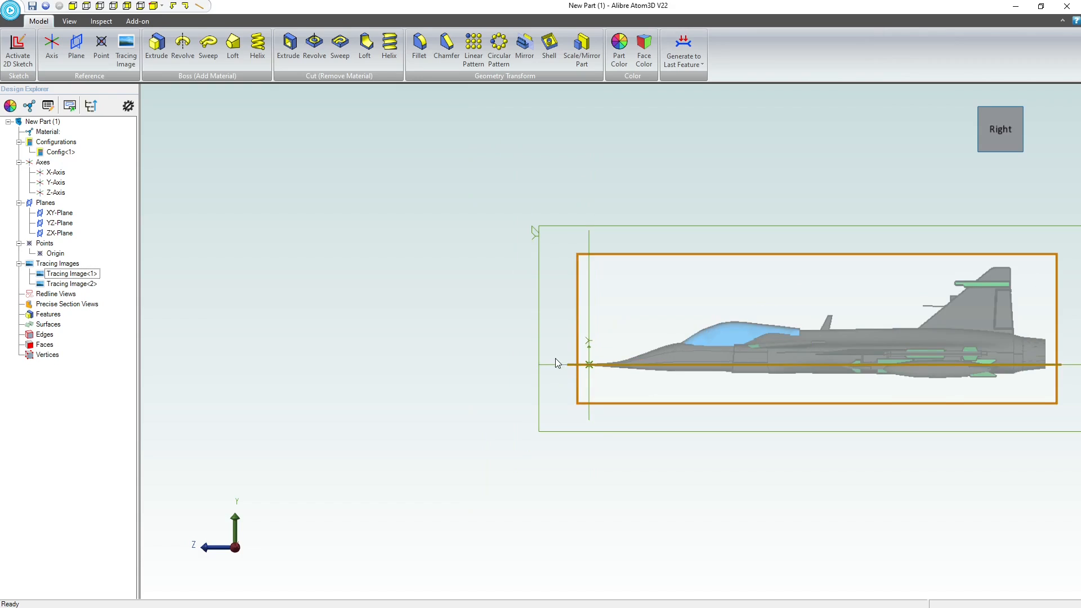
mouse_move(556, 358)
middle_mouse_down()
mouse_move(578, 367)
mouse_move(569, 394)
mouse_move(571, 379)
middle_mouse_up()
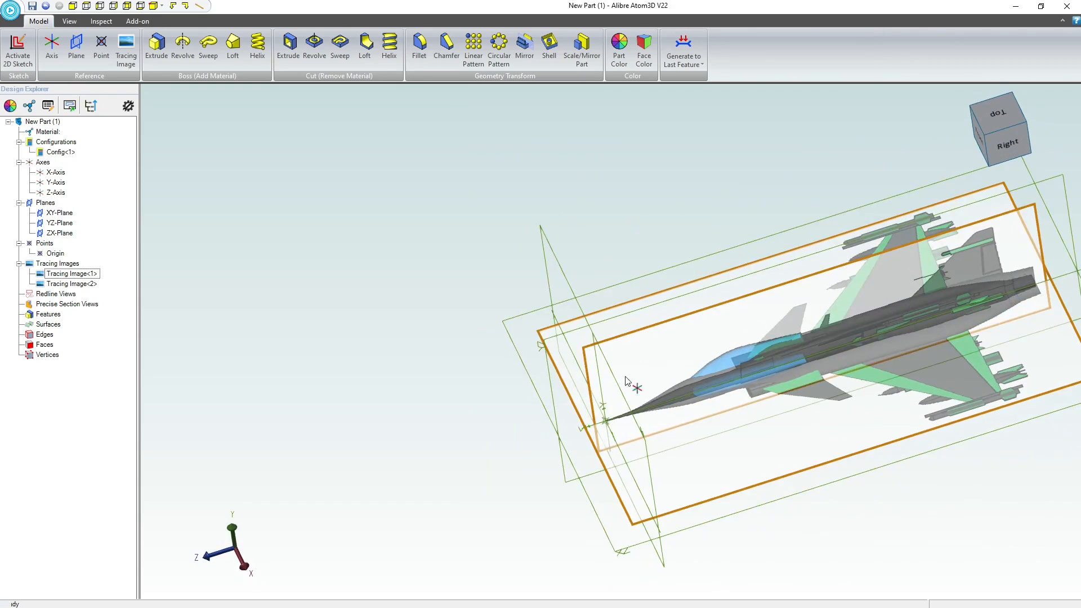
scroll(1019, 198, "up", 3)
scroll(926, 304, "up", 5)
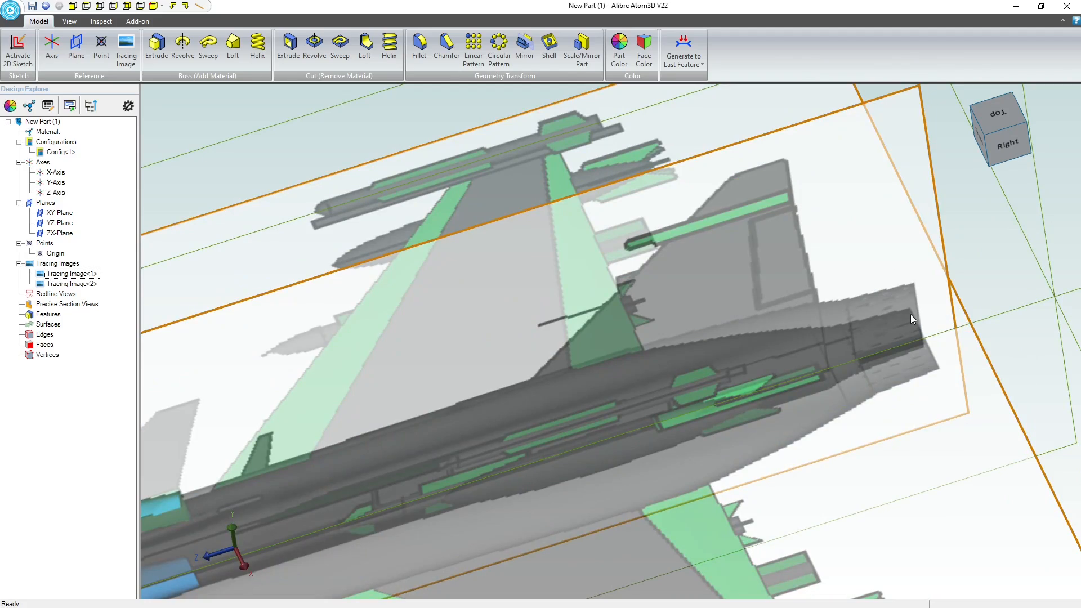
scroll(912, 318, "down", 5)
middle_click_drag(879, 341, 462, 502)
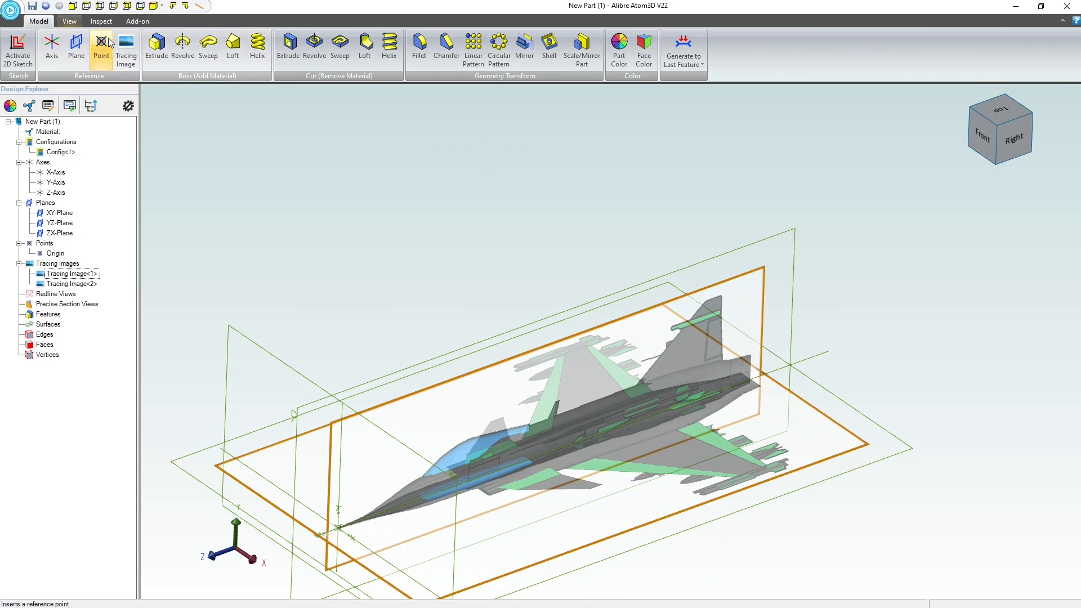
Insert the front-view image "J Front" as a tracing image on the XY-Plane
left_click(127, 50)
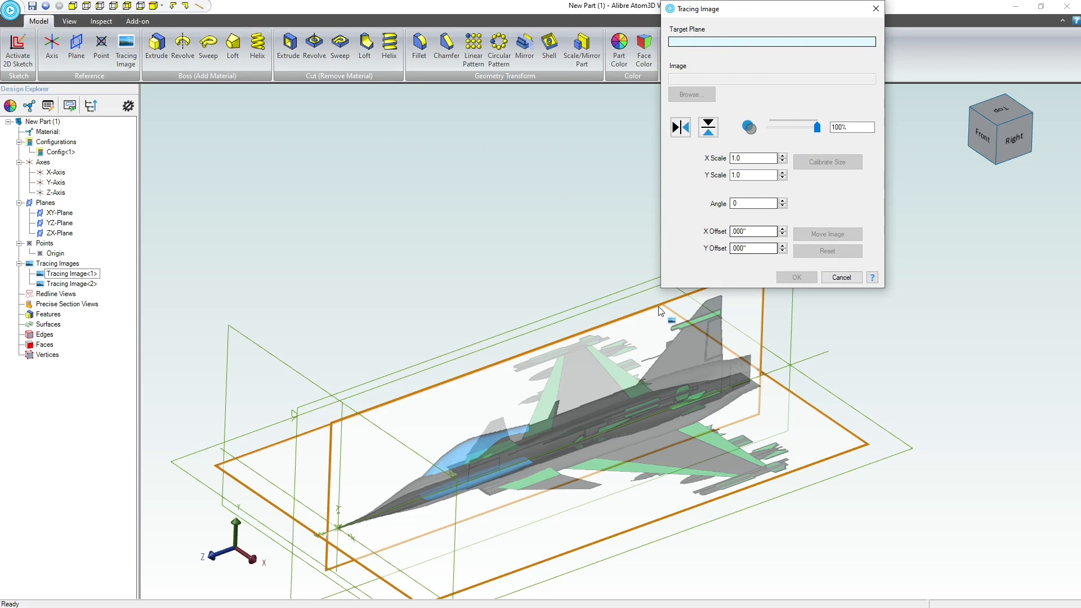
left_click(267, 356)
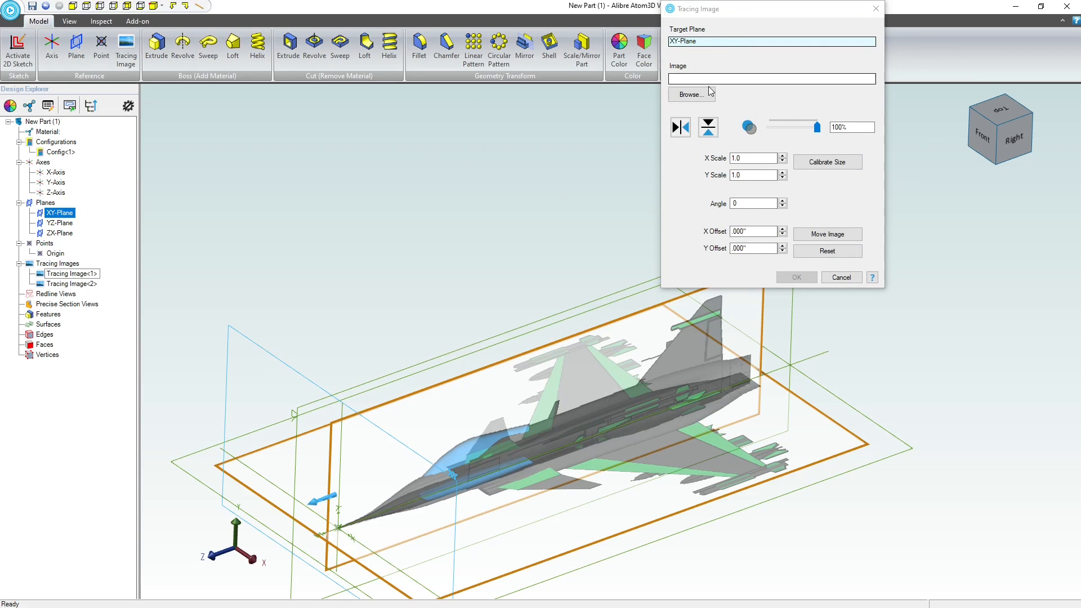
left_click(692, 94)
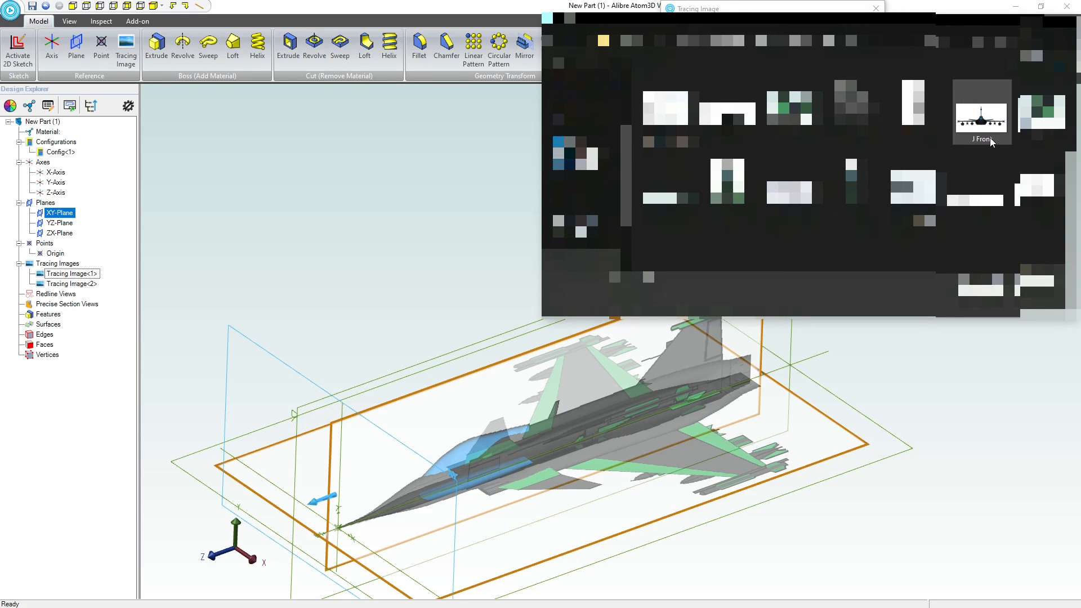
double_click(970, 125)
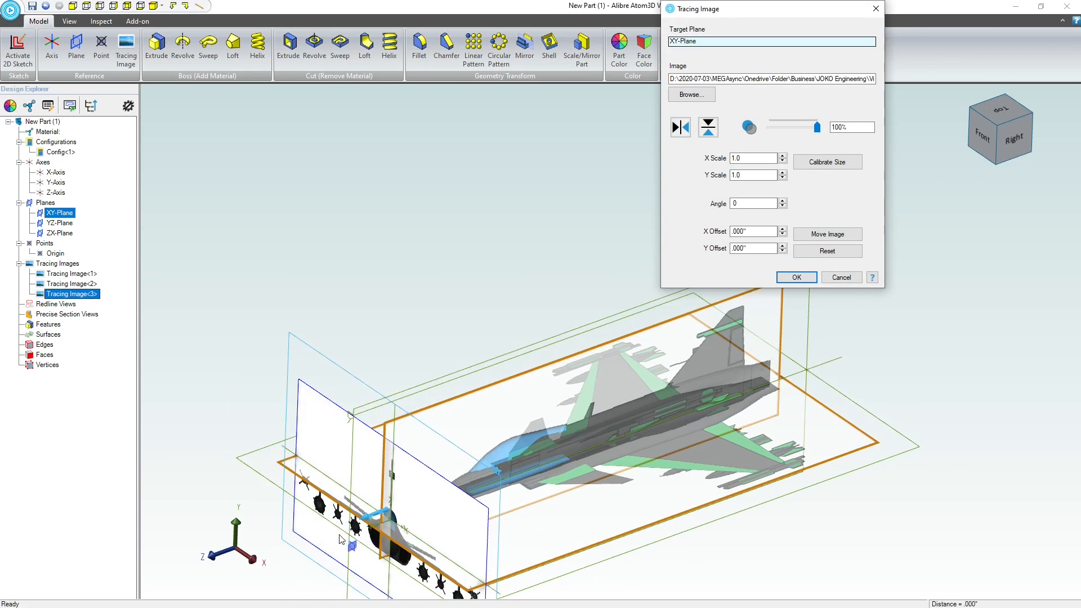
mouse_move(428, 496)
middle_mouse_down()
mouse_move(378, 485)
mouse_move(376, 503)
middle_mouse_up()
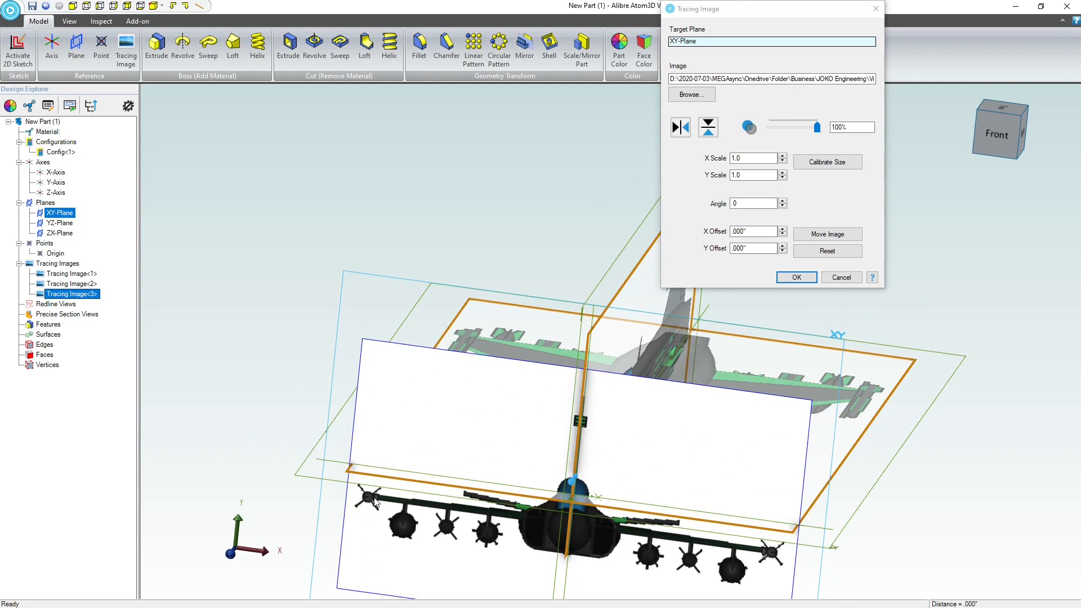
Face the front view straight on and set the "J Front" tracing image's opacity to 50%
left_click(997, 134)
scroll(618, 365, "up", 3)
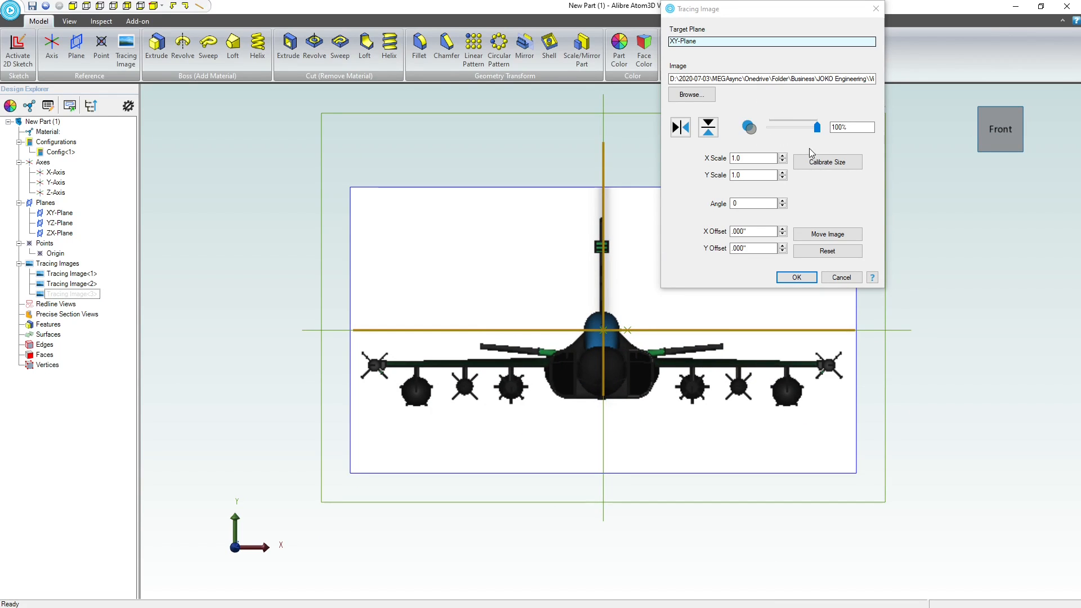
double_click(842, 127)
type("50")
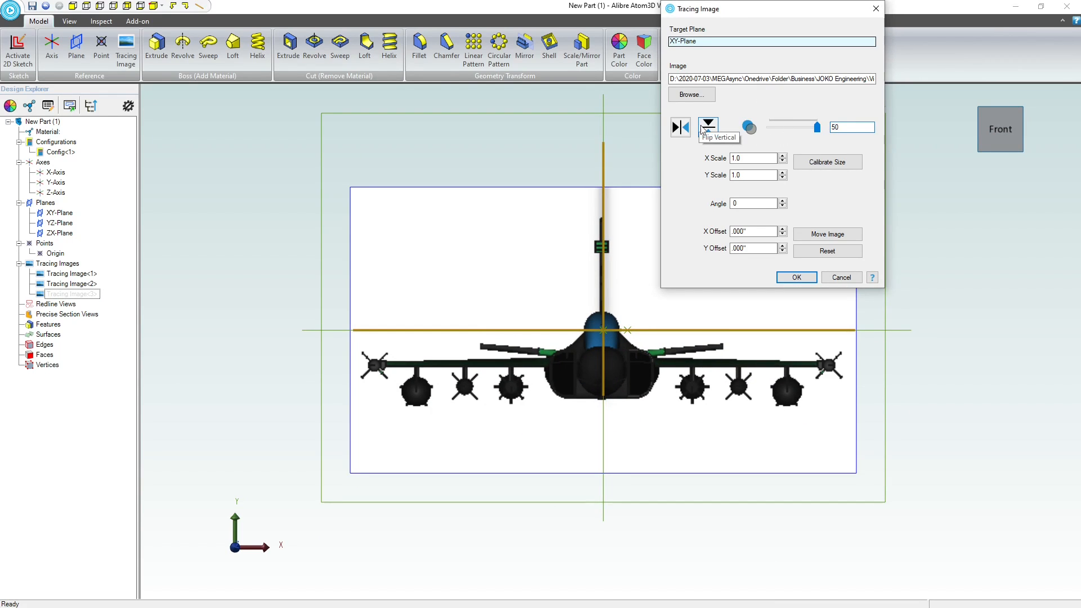
Try an X offset of .100" and a Y offset of .500" for the front-view image
left_click(783, 229)
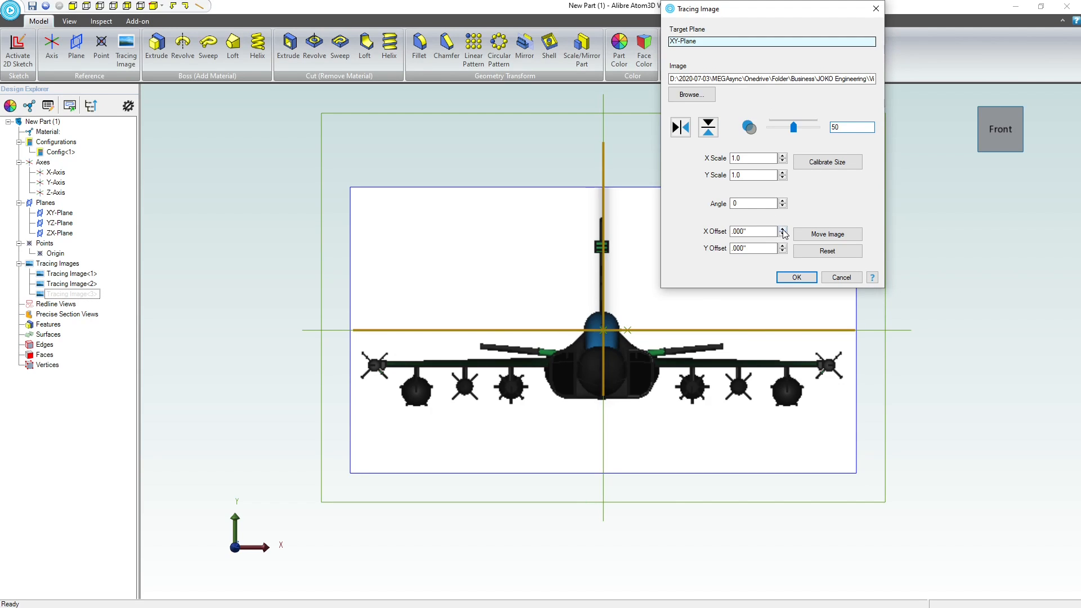
left_click(783, 246)
left_click(783, 246)
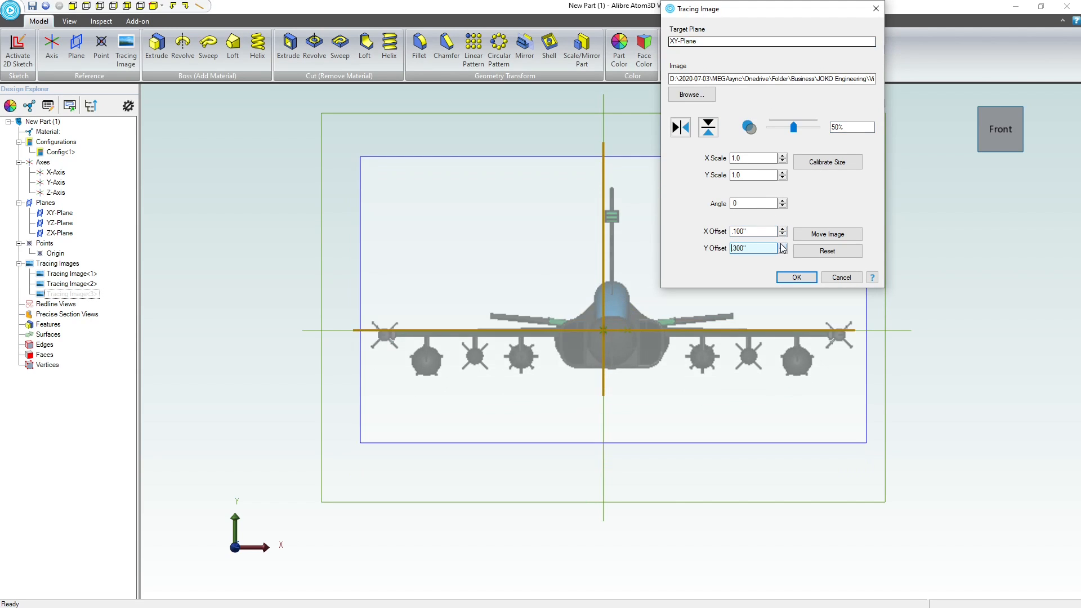
left_click(783, 246)
left_click(782, 246)
left_click(783, 246)
scroll(564, 428, "up", 2)
scroll(614, 264, "up", 5)
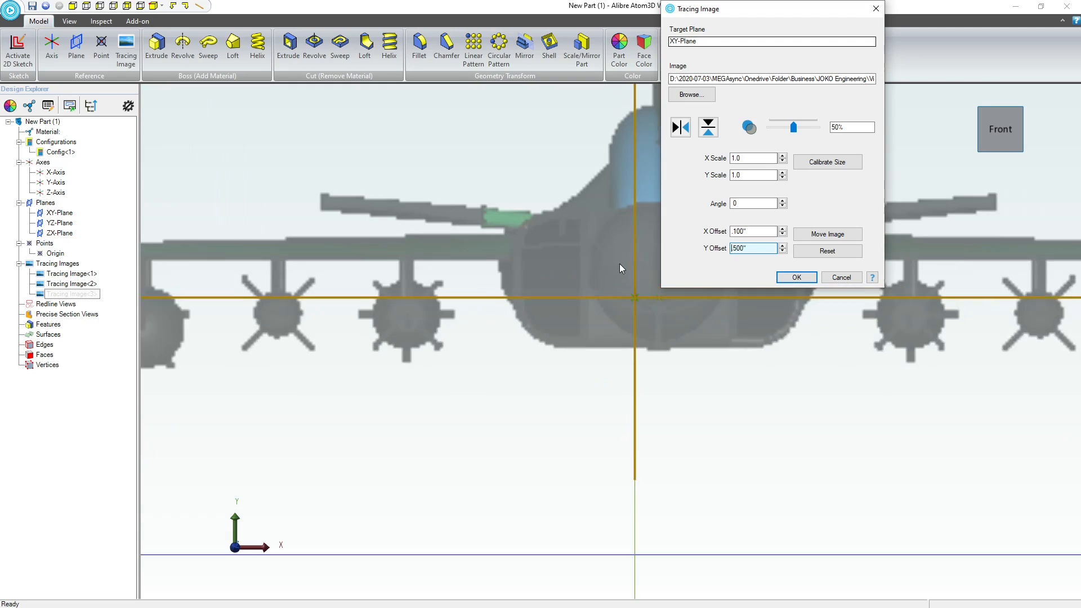
Try an X offset of .000" and then -.005" for the front-view image
left_click(782, 234)
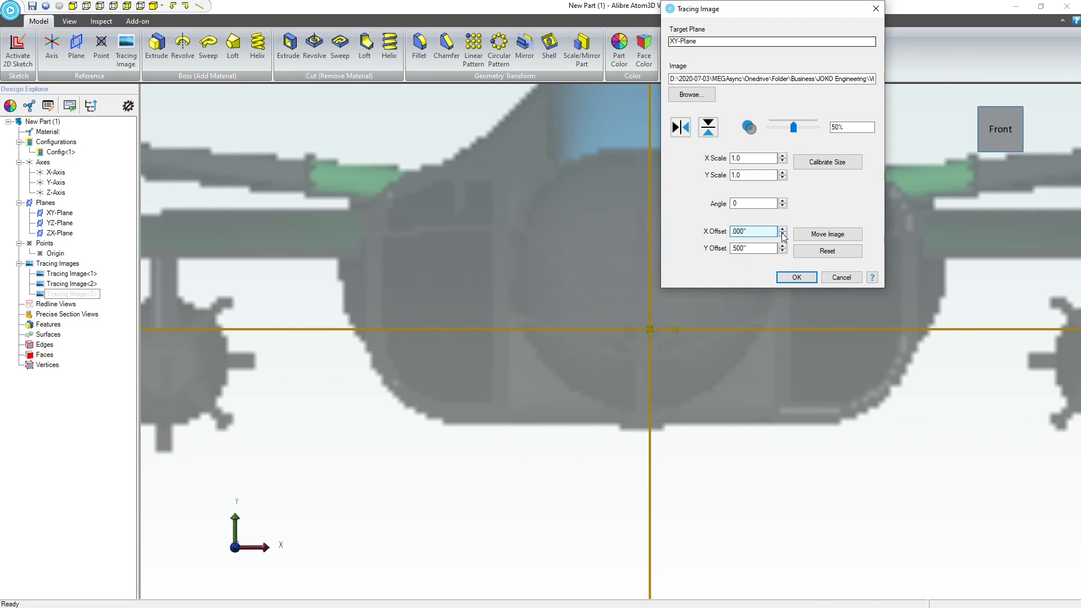
scroll(657, 364, "up", 3)
left_click(741, 231)
type("5-")
left_click(818, 237)
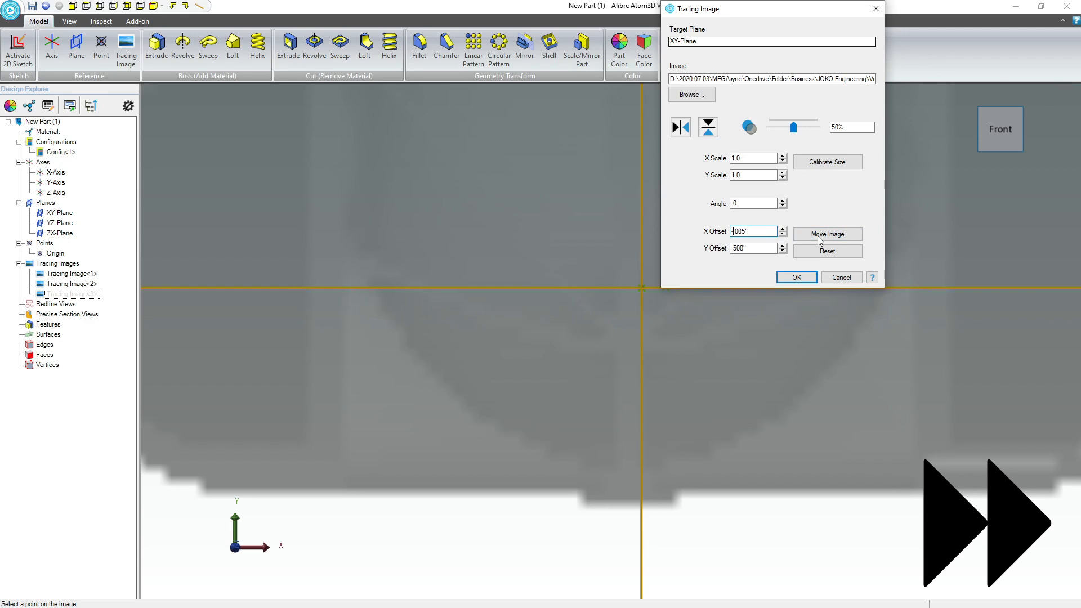
Set the front-view image's opacity to 90% for checking its centreline against the origin
left_click(818, 237)
scroll(598, 372, "down", 4)
scroll(604, 364, "up", 3)
left_click_drag(849, 127, 758, 123)
type("90")
left_click(812, 238)
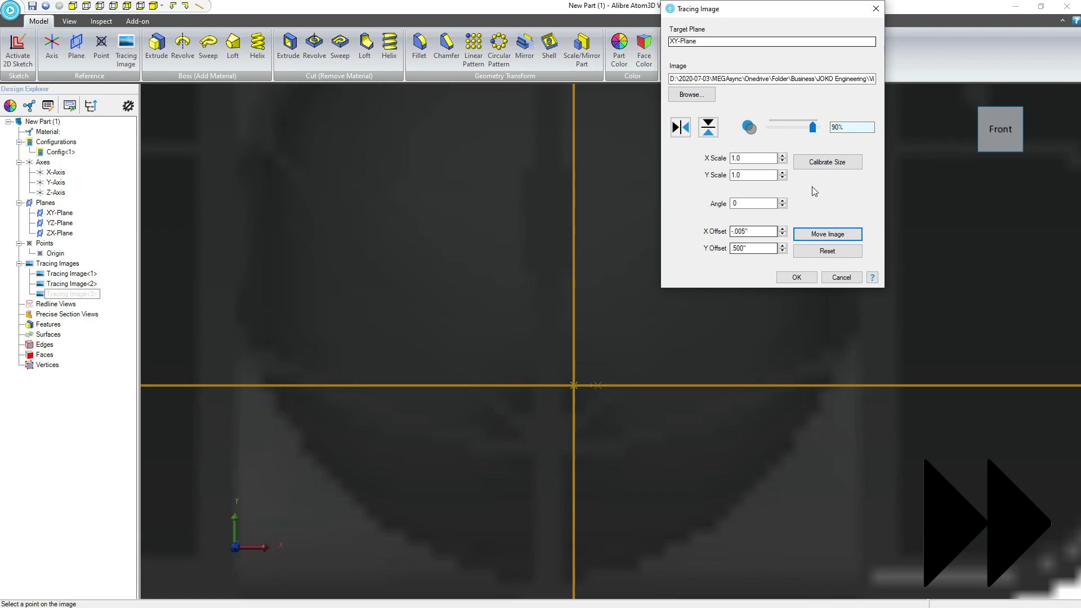
Try an X offset of -.009" for the front-view image
left_click(744, 231)
key("BackSpace")
type("9")
left_click(839, 234)
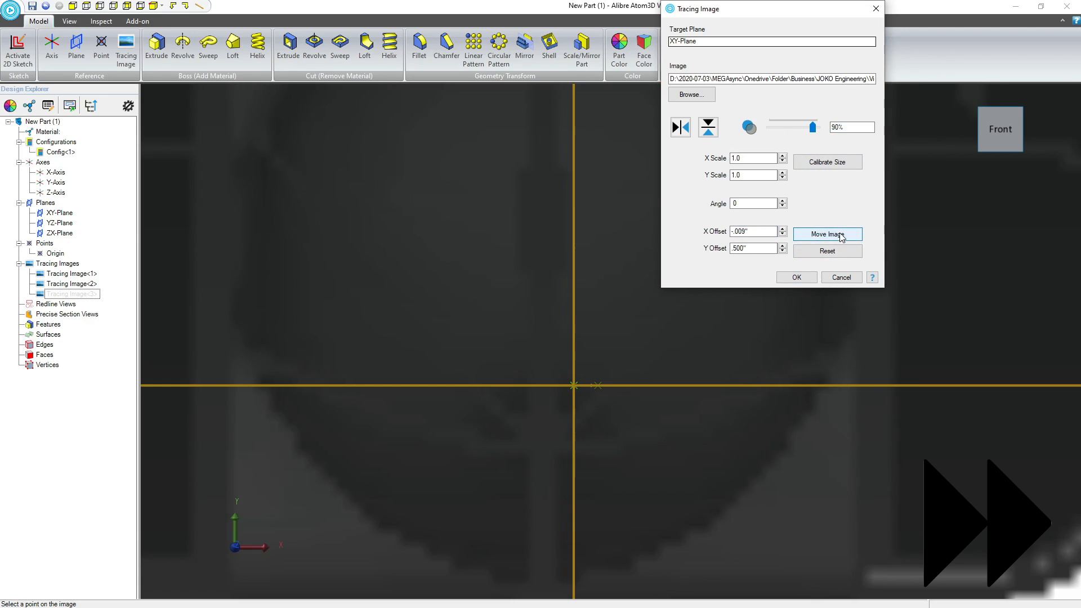
Set the front-view image's X offset to .015" to centre the fuselage on the vertical axis
left_click(734, 232)
key("Delete")
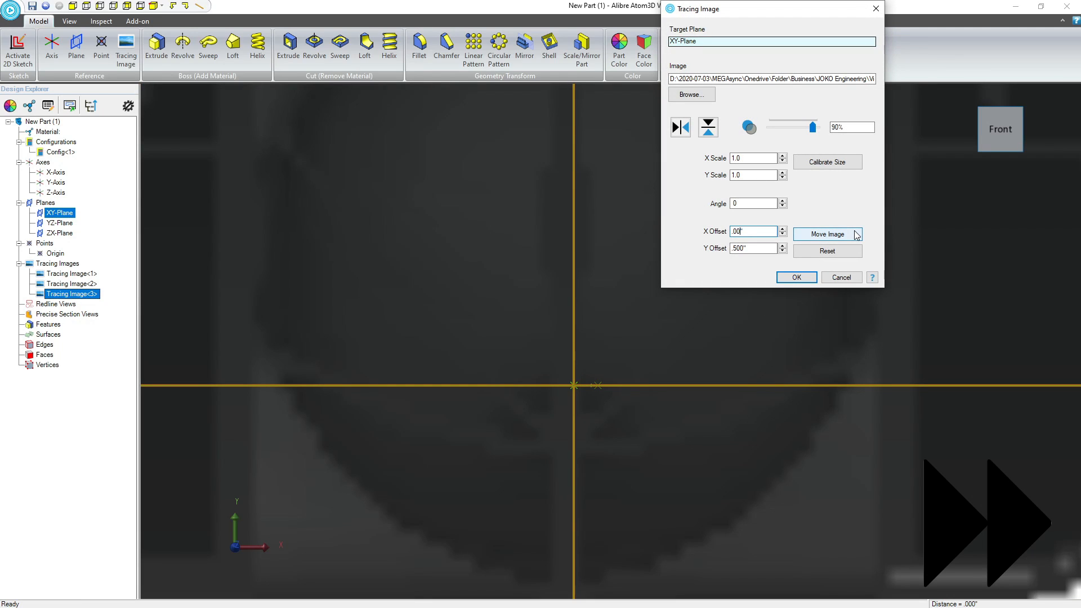
left_click(857, 235)
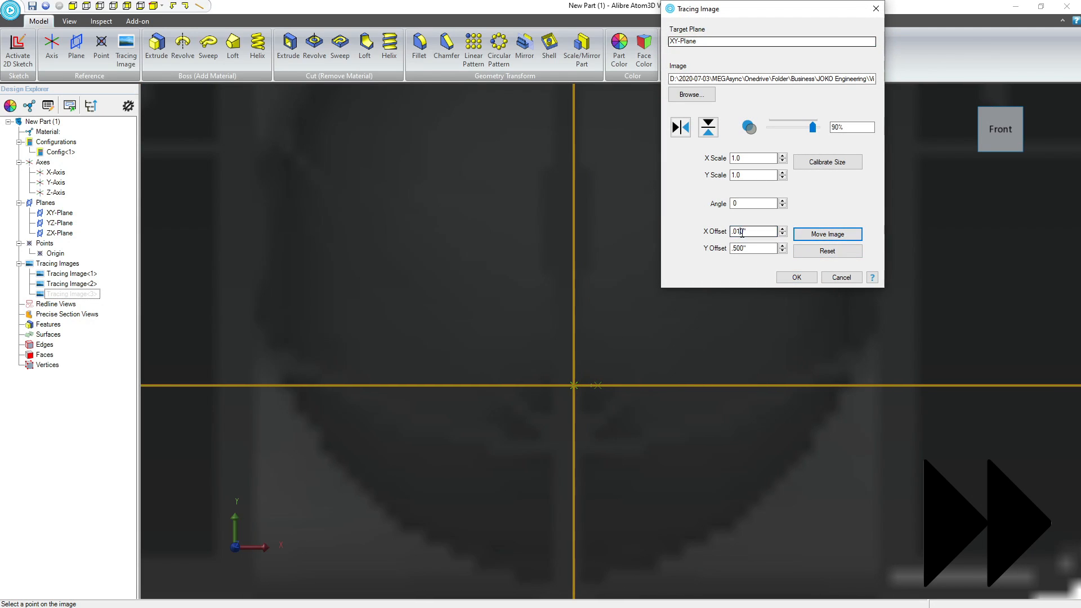
type("5")
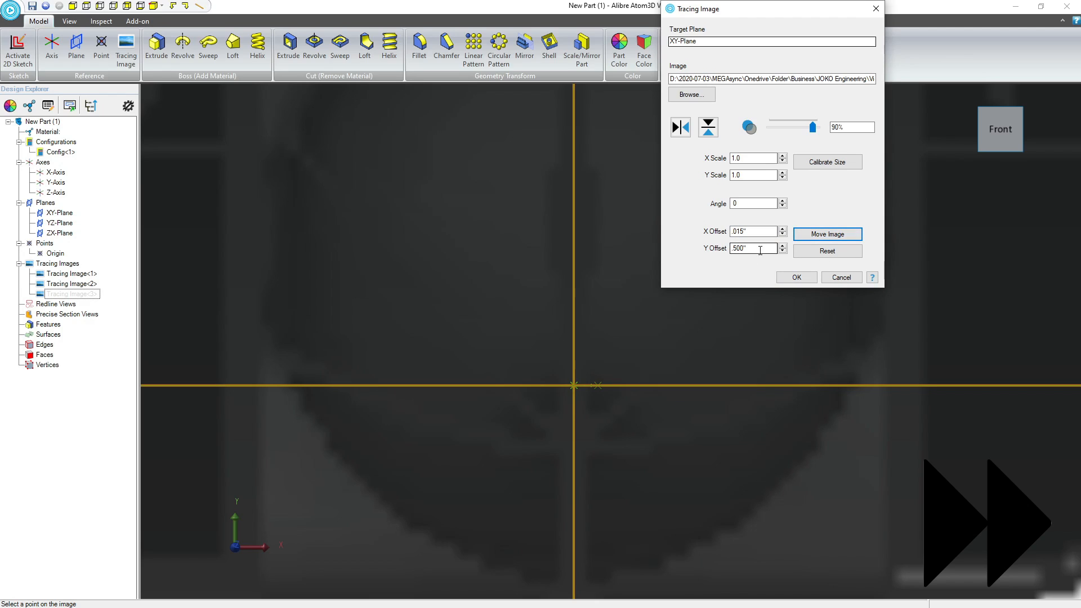
Set the front-view image's Y offset to .540" and finish placing the tracing image
left_click(739, 248)
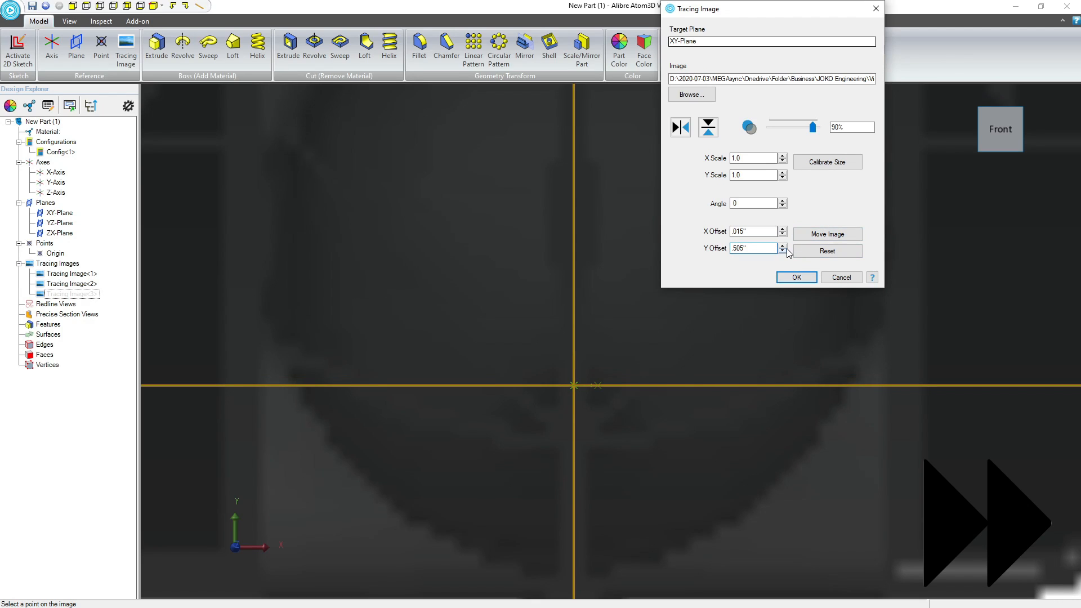
key("BackSpace")
key("BackSpace")
type("4")
left_click(802, 235)
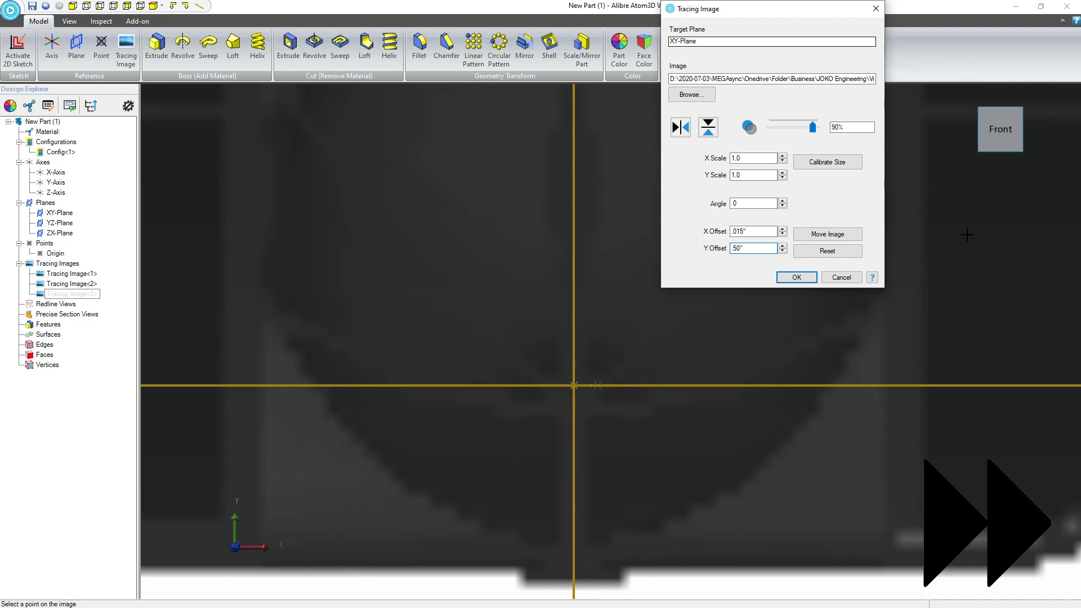
left_click(797, 277)
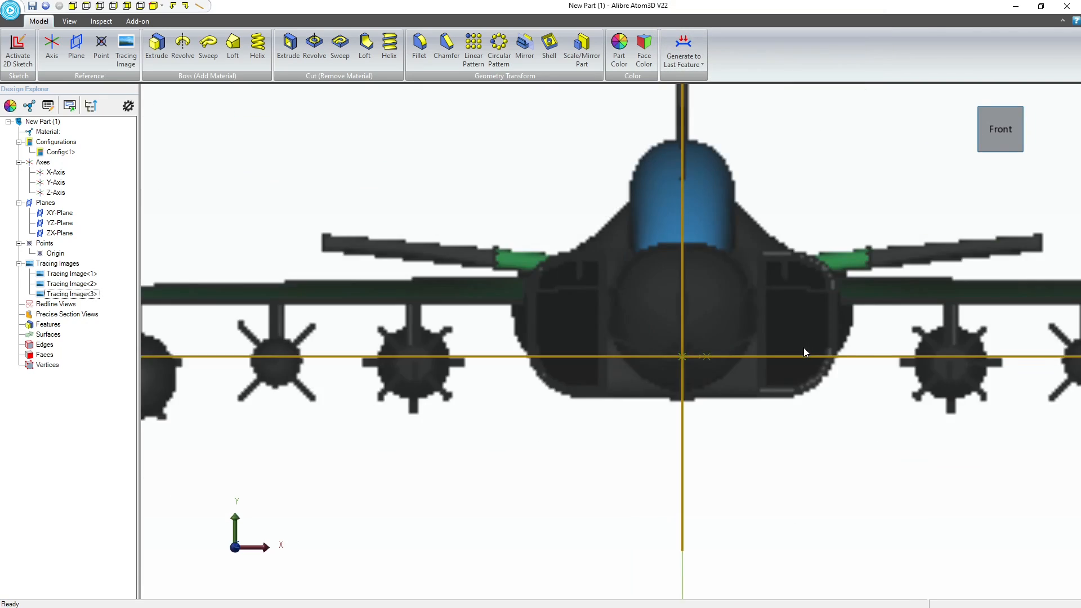
Reopen the front-view tracing image on the XY-Plane and set its opacity to 50%
scroll(803, 347, "down", 3)
mouse_move(939, 349)
middle_mouse_down()
mouse_move(929, 372)
mouse_move(929, 362)
mouse_move(884, 357)
middle_mouse_up()
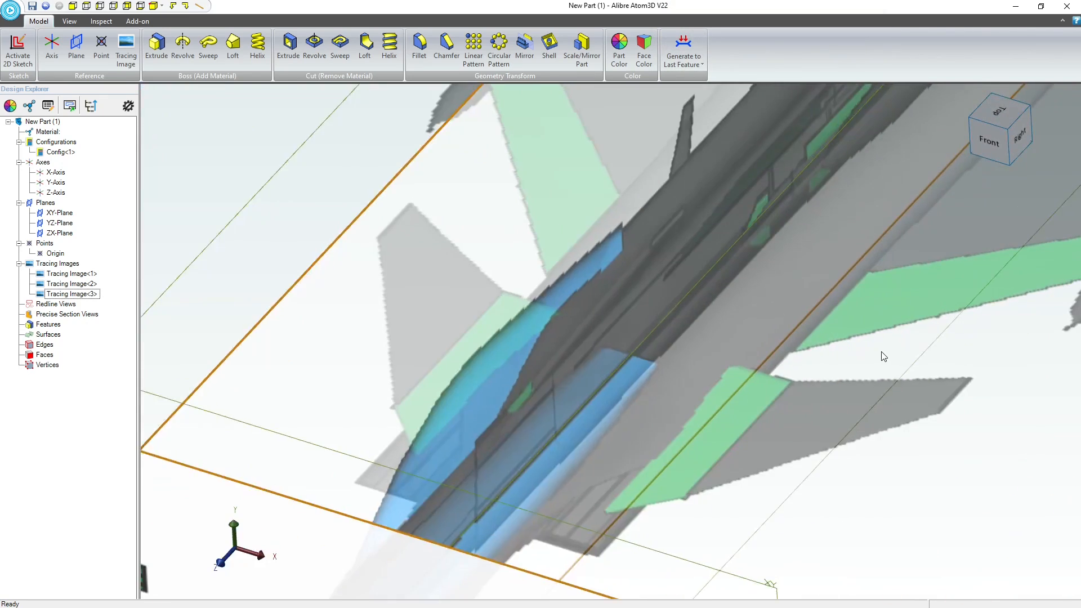
scroll(883, 357, "down", 5)
scroll(580, 490, "up", 3)
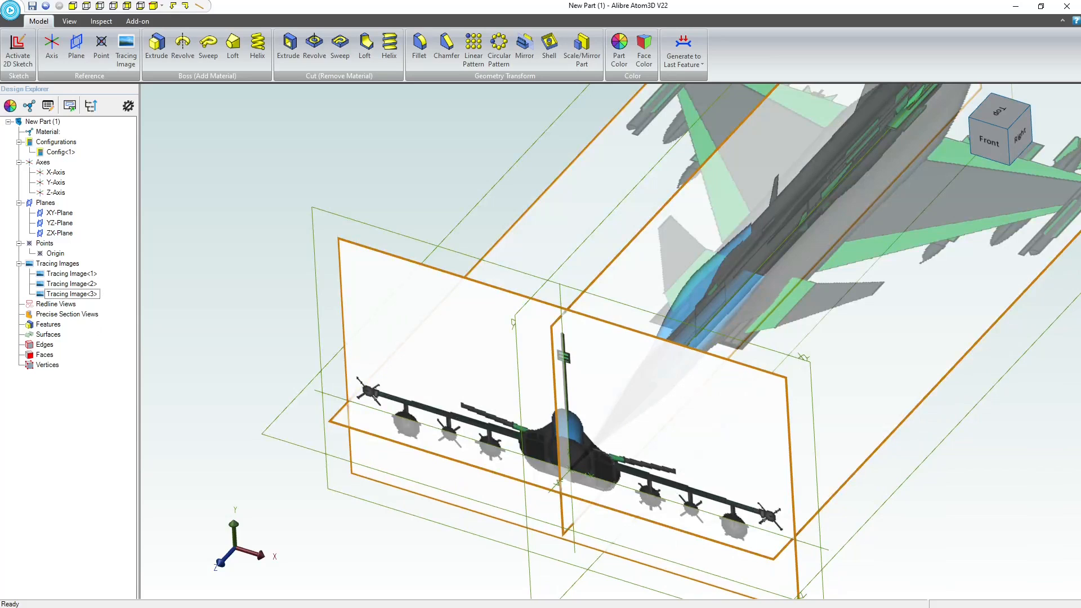
left_click(81, 298)
double_click(81, 298)
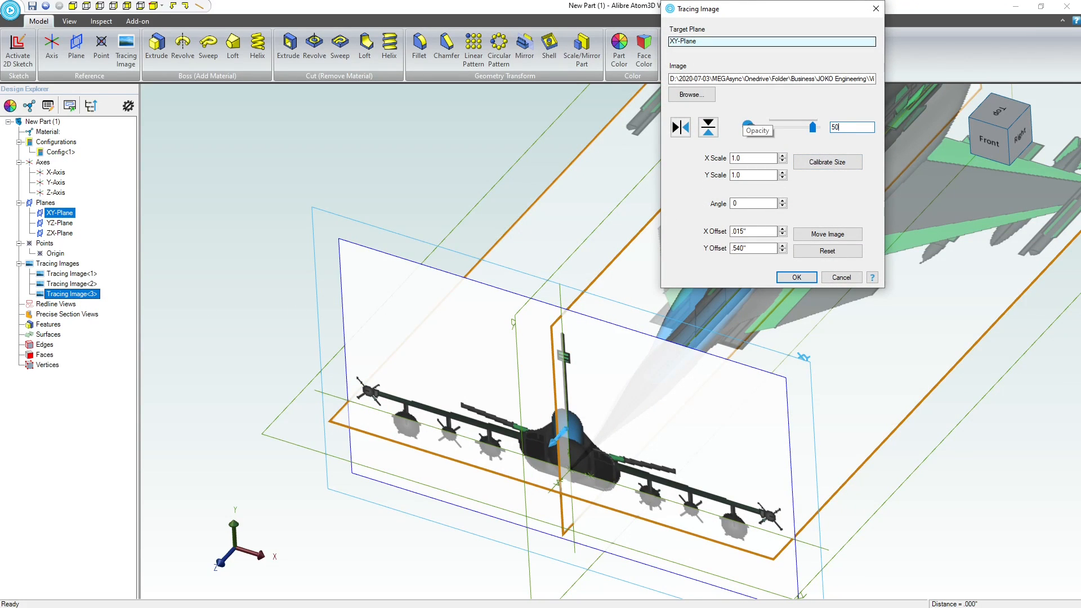
left_click(797, 277)
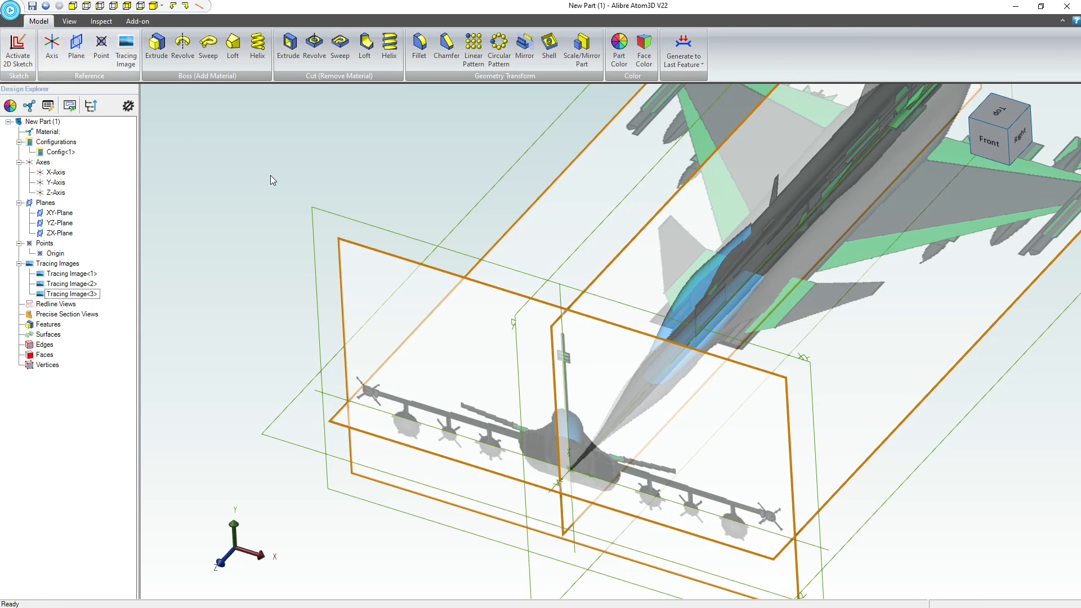
Review the side-view tracing image's settings and the arrangement of all three images in an angled view
scroll(275, 178, "down", 3)
scroll(694, 143, "up", 2)
mouse_move(715, 177)
middle_mouse_down()
mouse_move(736, 183)
mouse_move(641, 189)
mouse_move(711, 160)
mouse_move(703, 185)
middle_mouse_up()
double_click(48, 286)
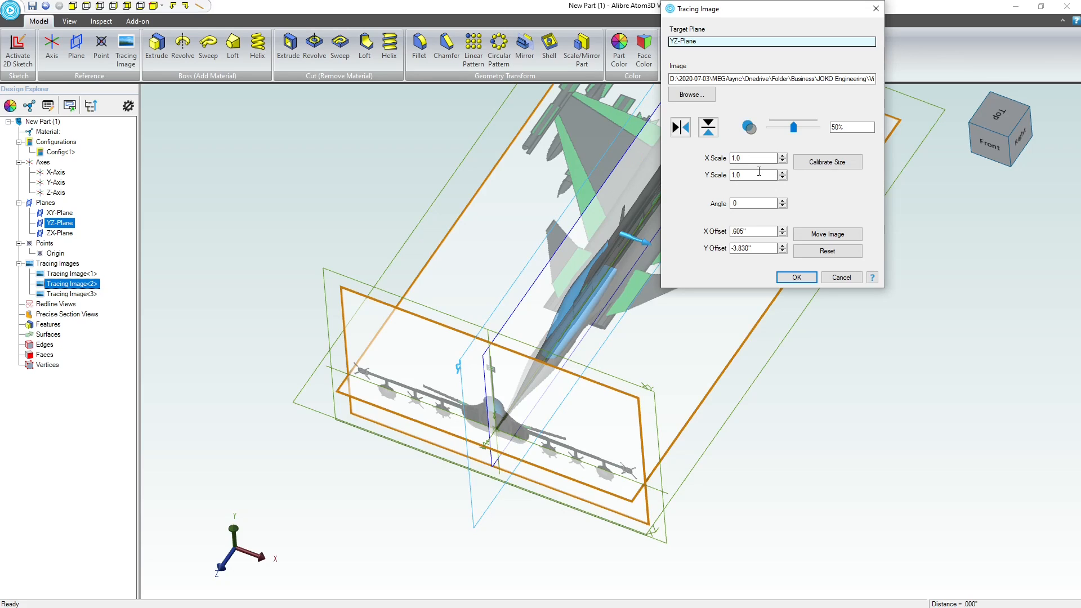
left_click(831, 277)
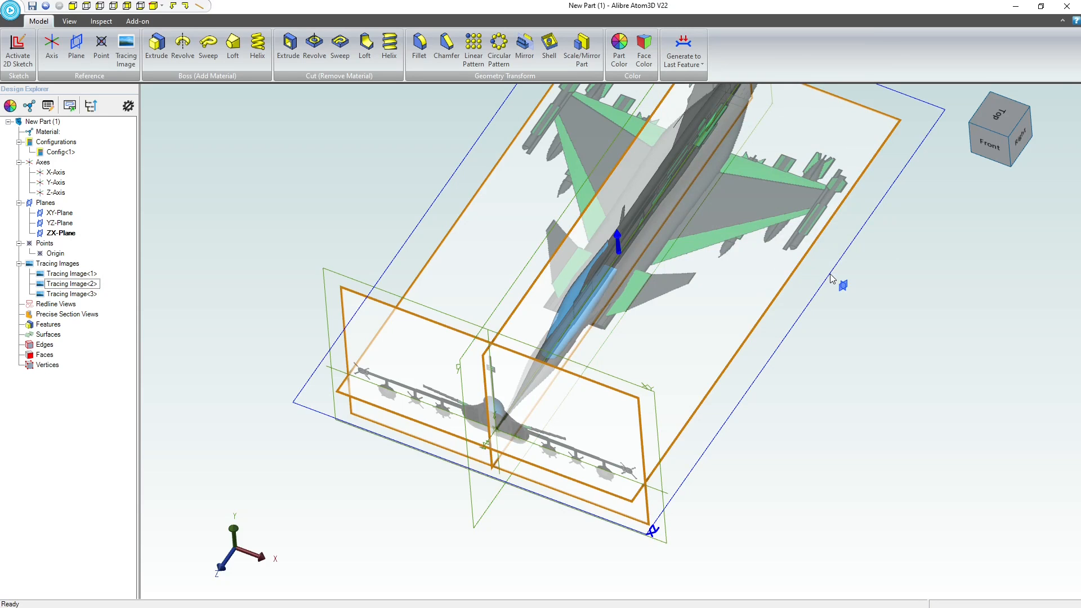
mouse_move(823, 360)
middle_mouse_down()
mouse_move(826, 344)
mouse_move(779, 354)
mouse_move(784, 366)
mouse_move(825, 339)
mouse_move(818, 371)
mouse_move(835, 358)
mouse_move(845, 367)
mouse_move(826, 365)
middle_mouse_up()
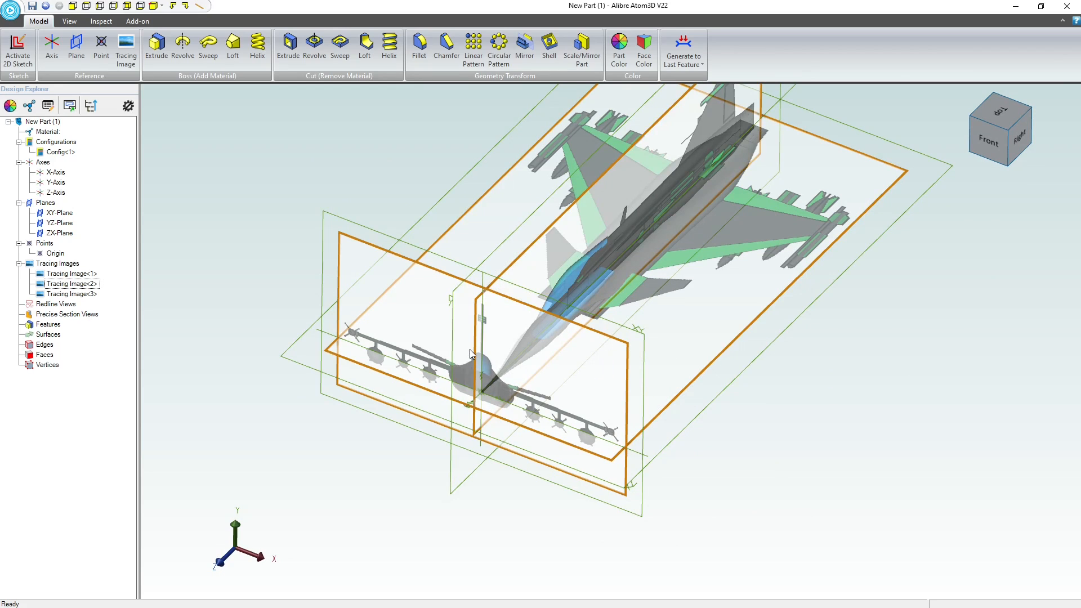
scroll(545, 336, "up", 2)
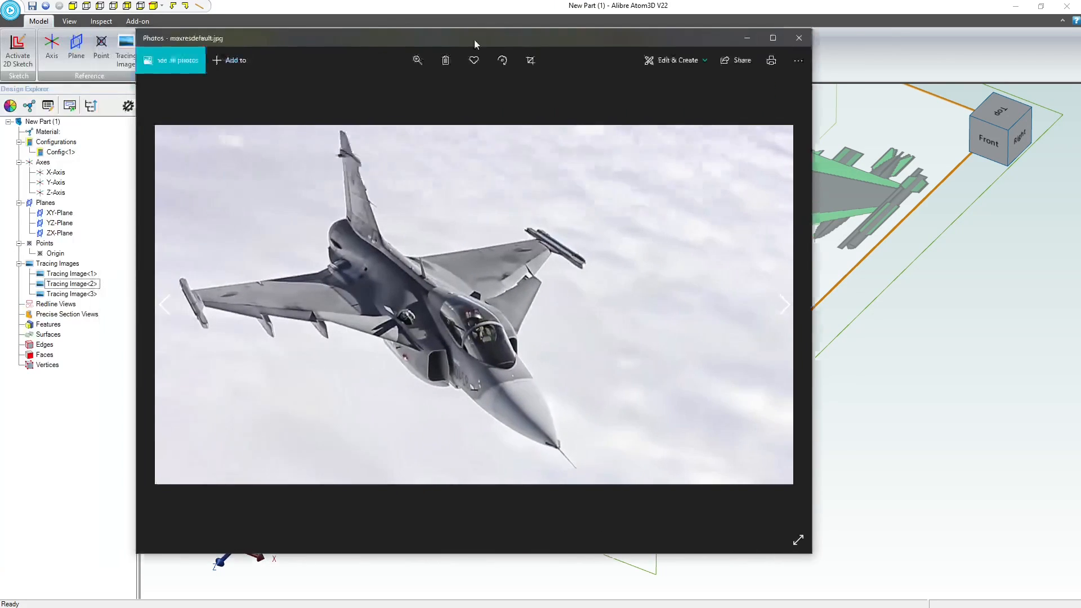
Examine the jet photo maxresdefault.jpg in the Photos app, zooming in on the canopy, air intake and rear fuselage, and close it
left_click_drag(474, 39, 514, 38)
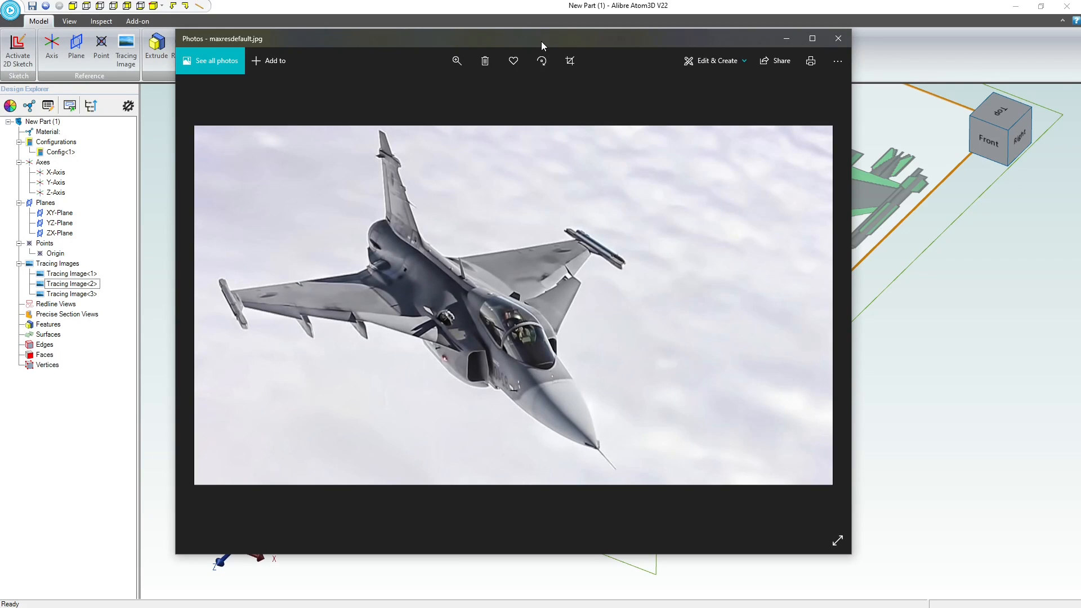
mouse_move(541, 42)
left_mouse_down()
mouse_move(91, 108)
mouse_move(0, 107)
left_mouse_up()
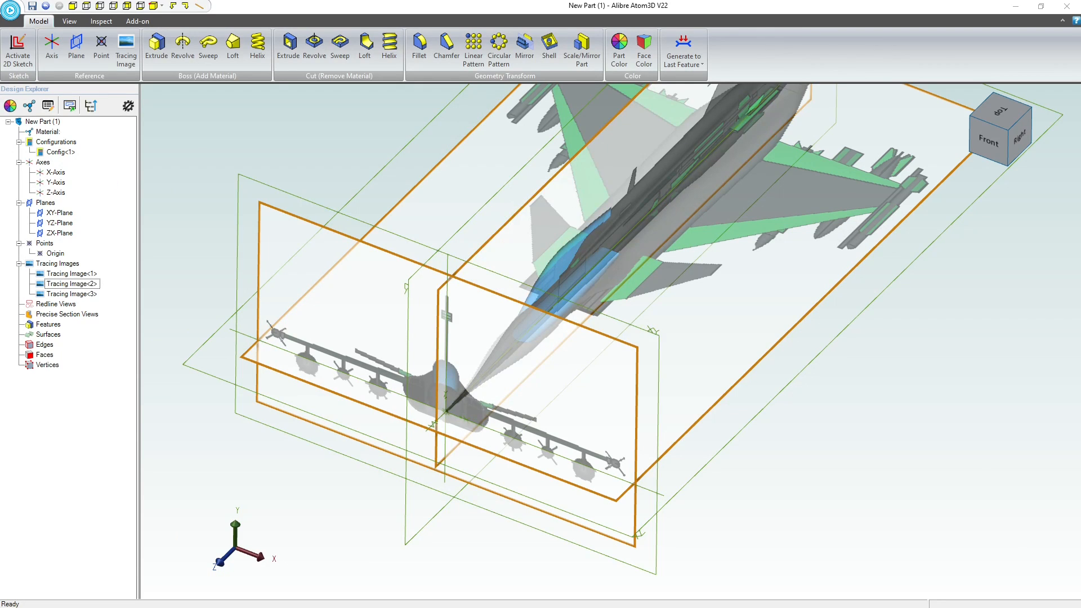
left_click_drag(0, 113, 502, 91)
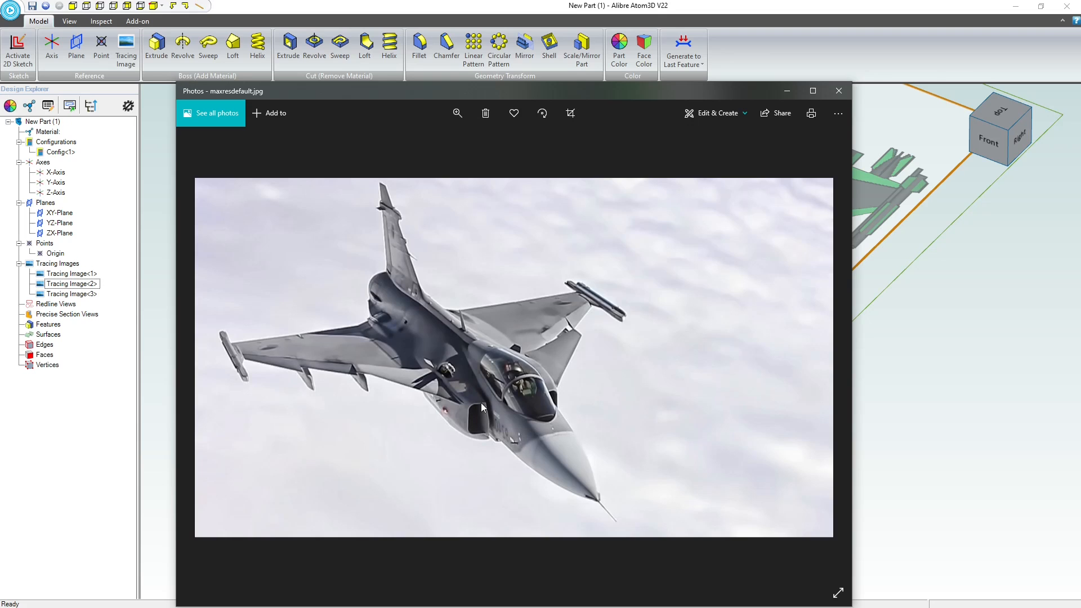
key("Right")
key("Left")
scroll(481, 404, "up", 4, "ctrl")
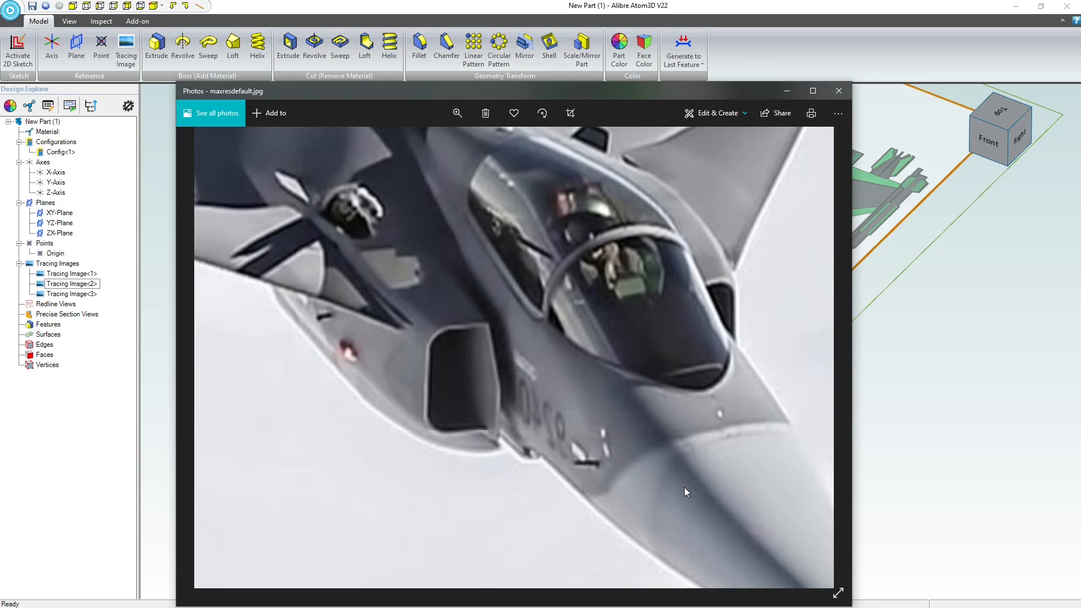
left_click_drag(343, 344, 476, 462)
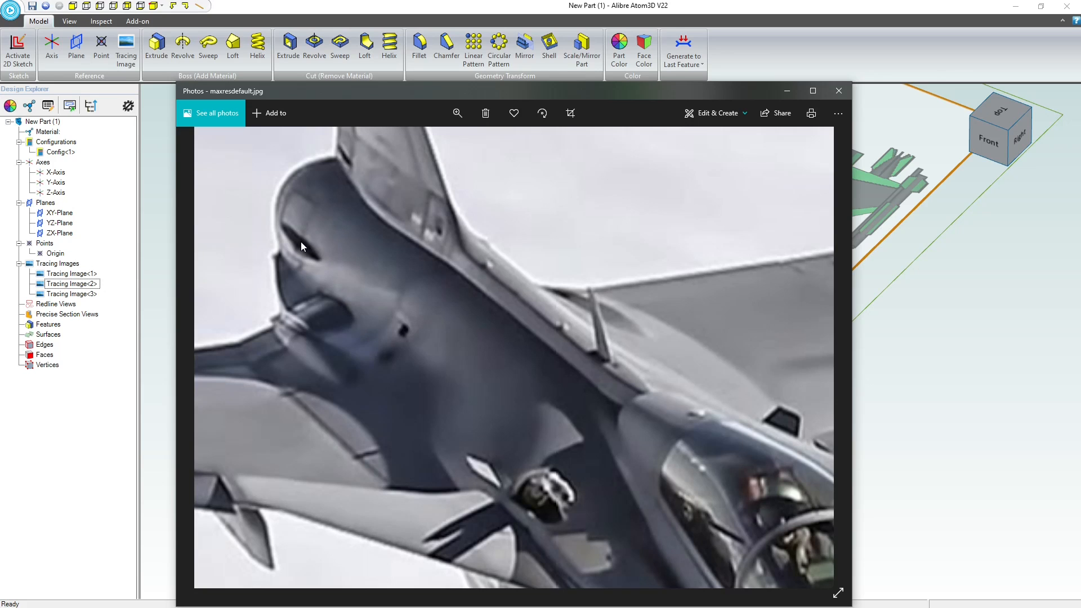
left_click(839, 91)
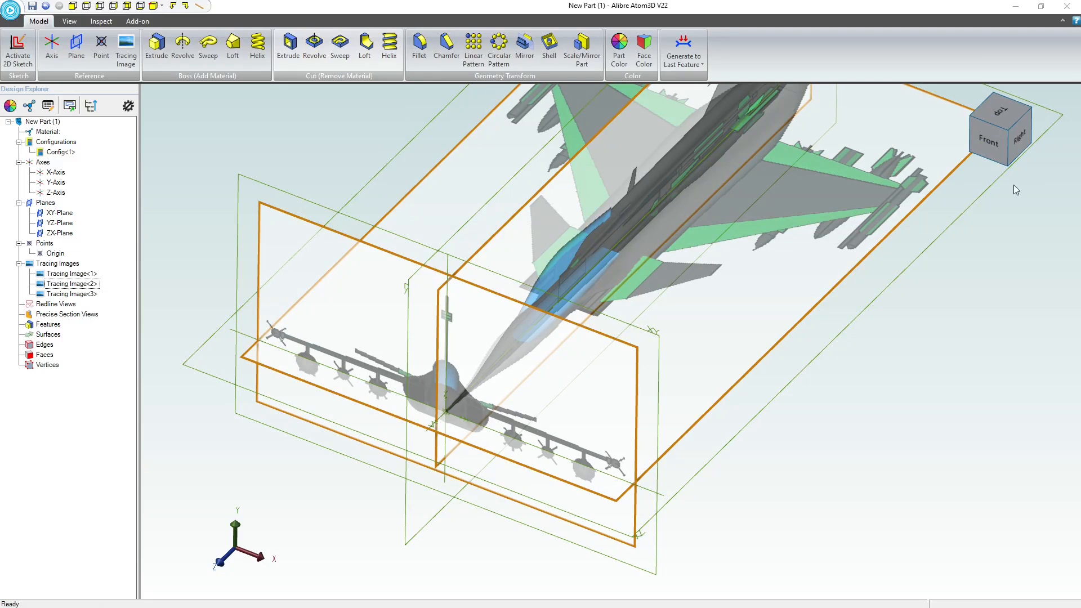
Examine the tracing images in right, top and angled views, checking the jet's nose against the origin
left_click(1021, 138)
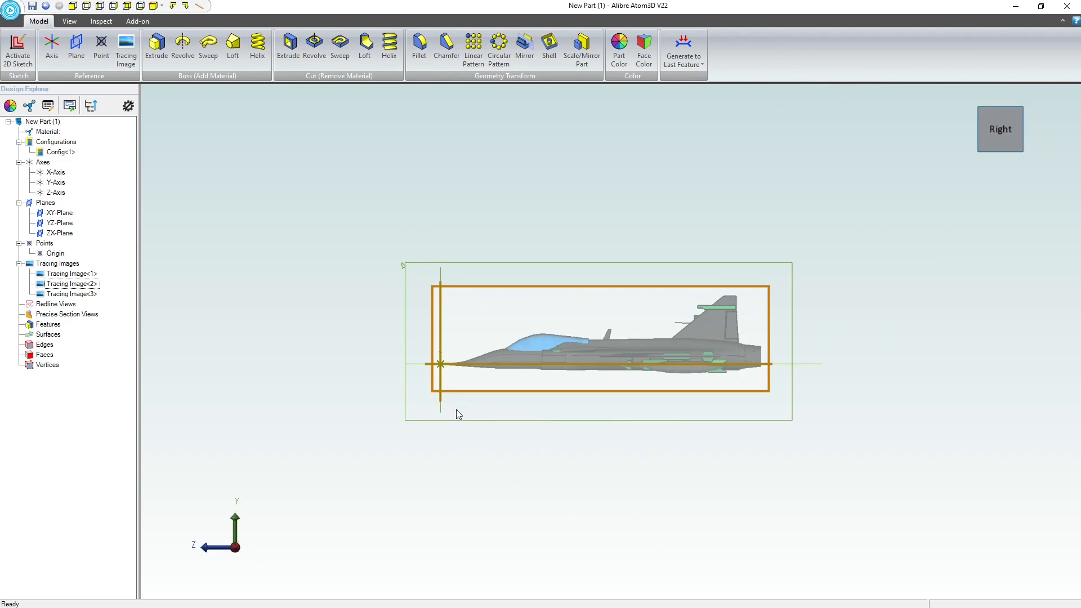
scroll(468, 334, "up", 5)
scroll(437, 333, "down", 5)
scroll(434, 176, "up", 3)
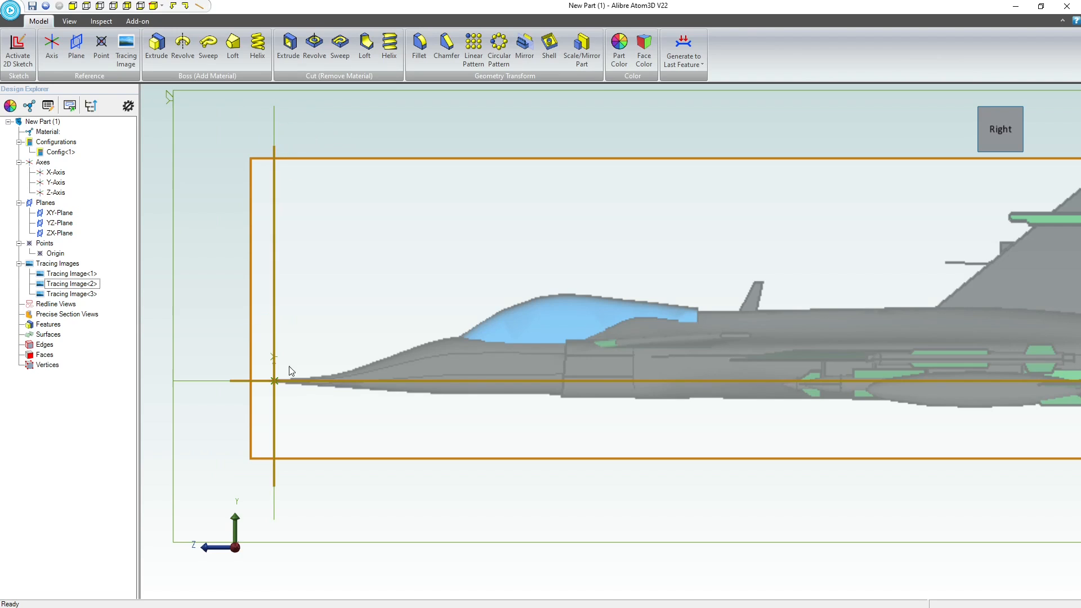
middle_click_drag(290, 146, 308, 159)
scroll(460, 408, "down", 1)
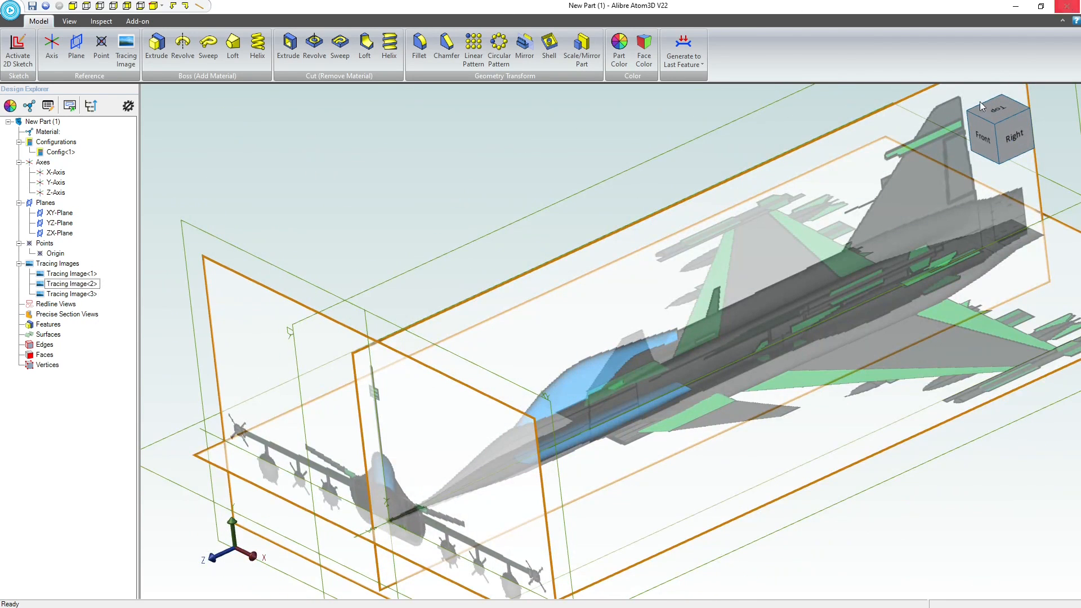
left_click(997, 115)
scroll(619, 490, "up", 4)
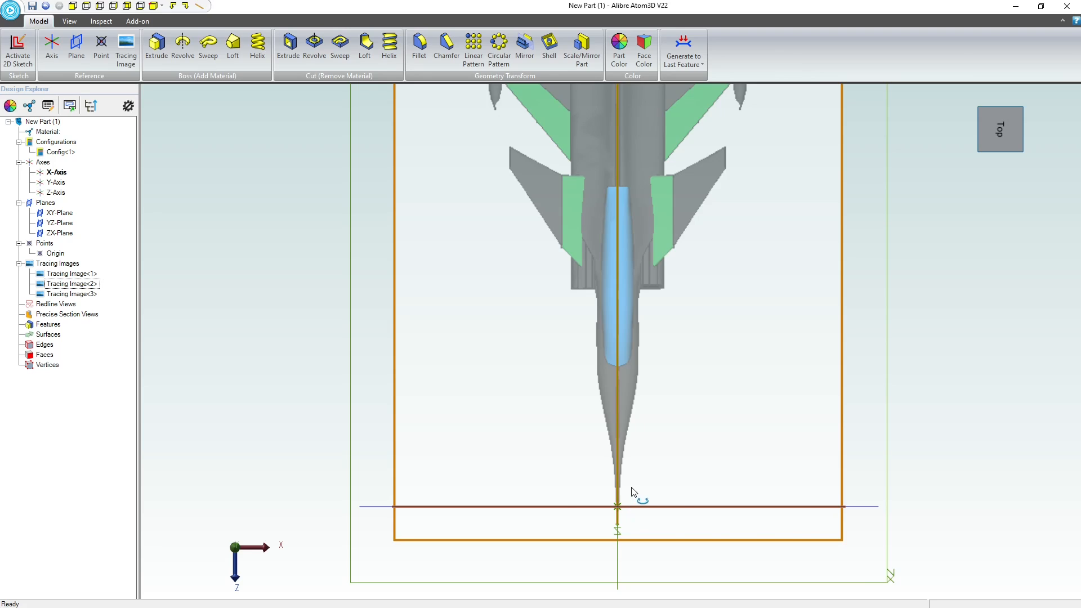
middle_click_drag(632, 492, 696, 358)
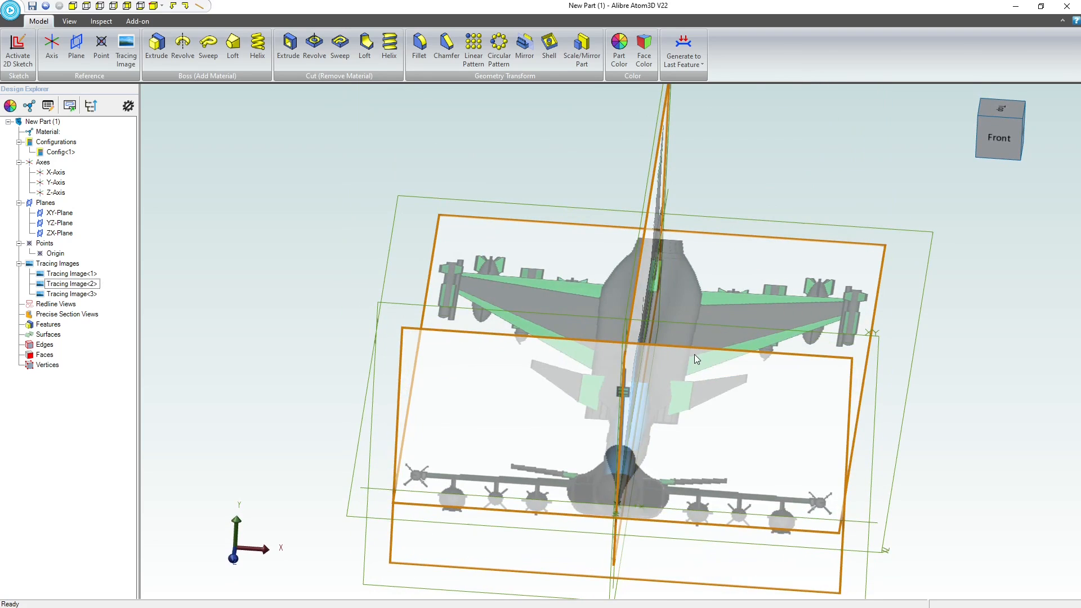
left_click(711, 325)
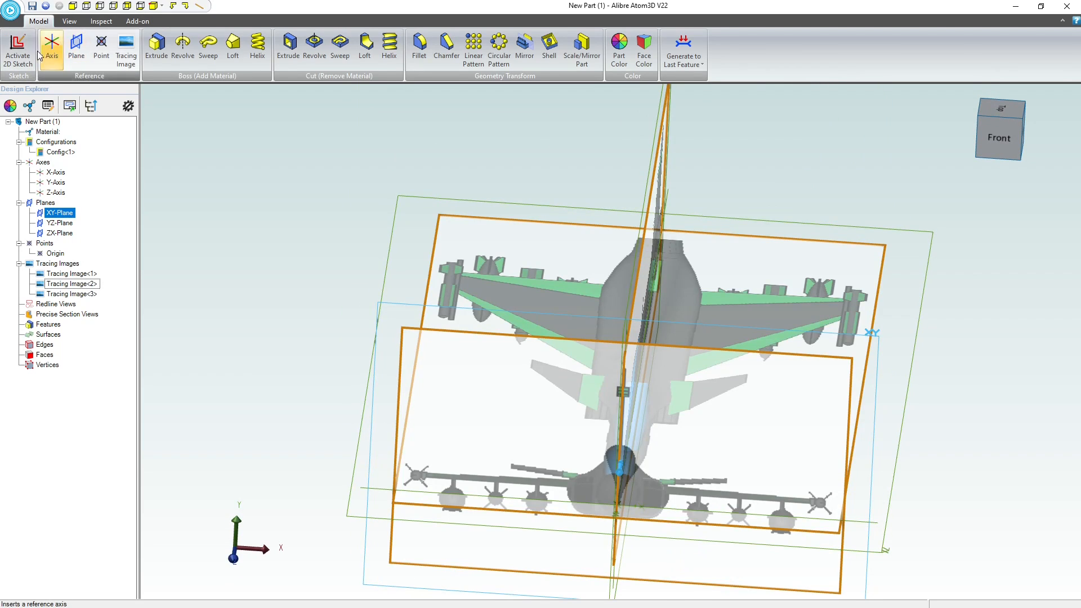
left_click(18, 48)
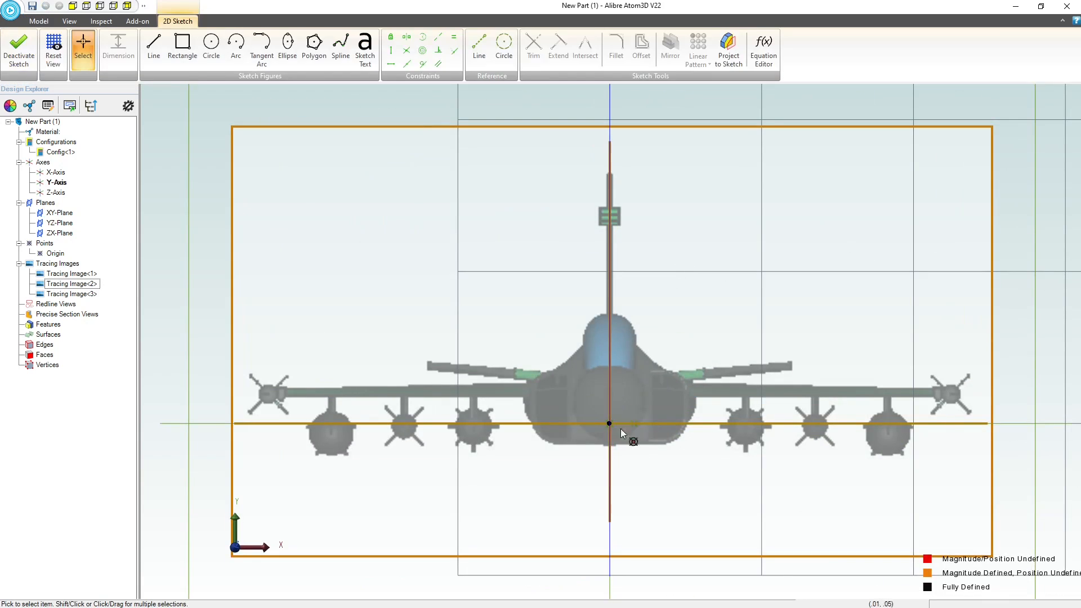
scroll(609, 420, "up", 10)
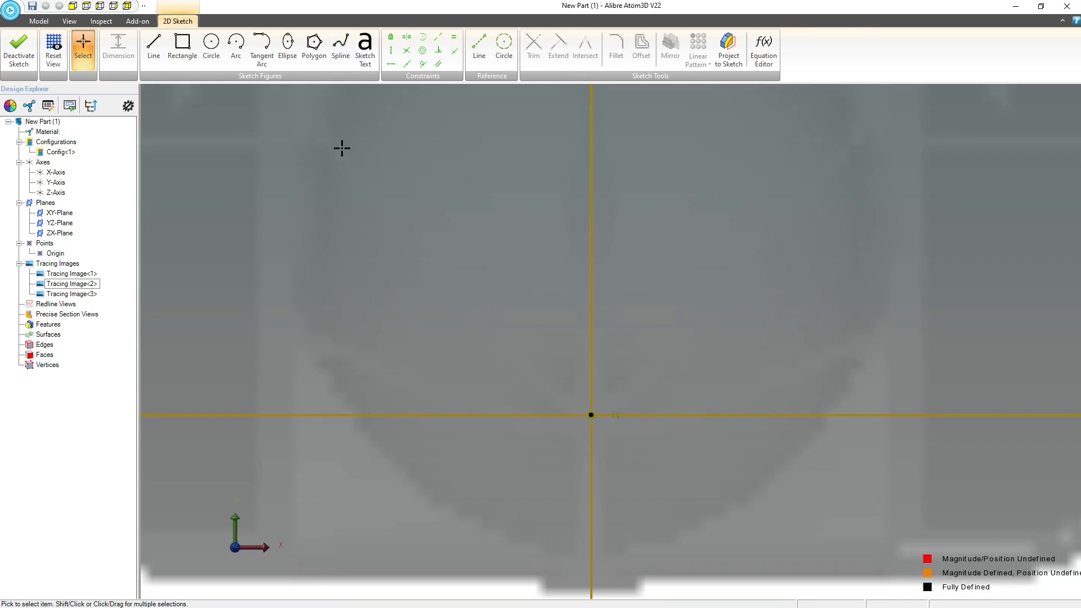
left_click(154, 45)
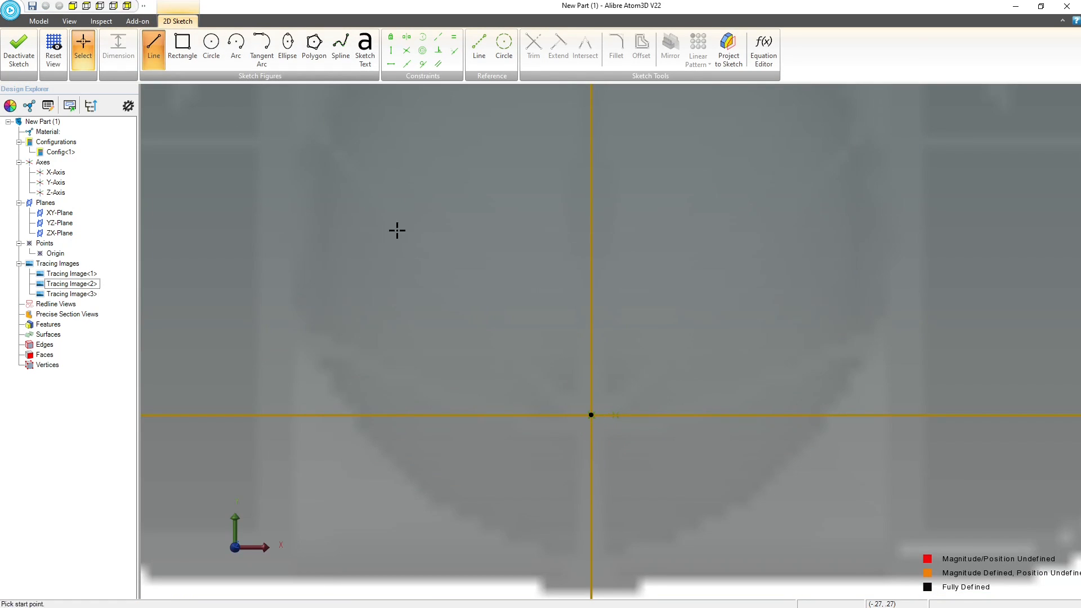
left_click(592, 416)
left_click(591, 296)
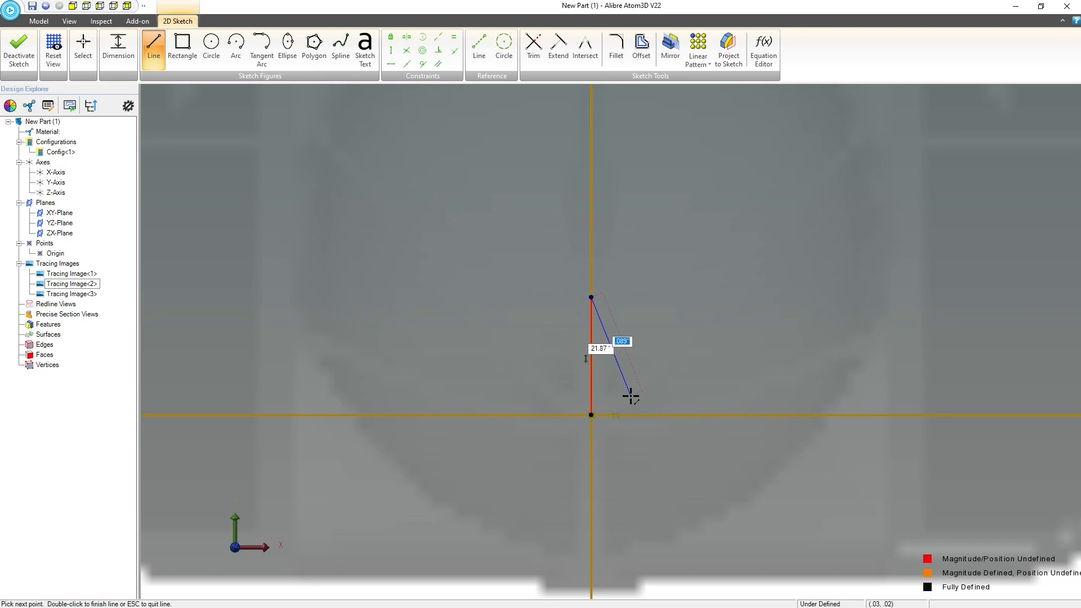
key("Escape")
left_click(591, 415)
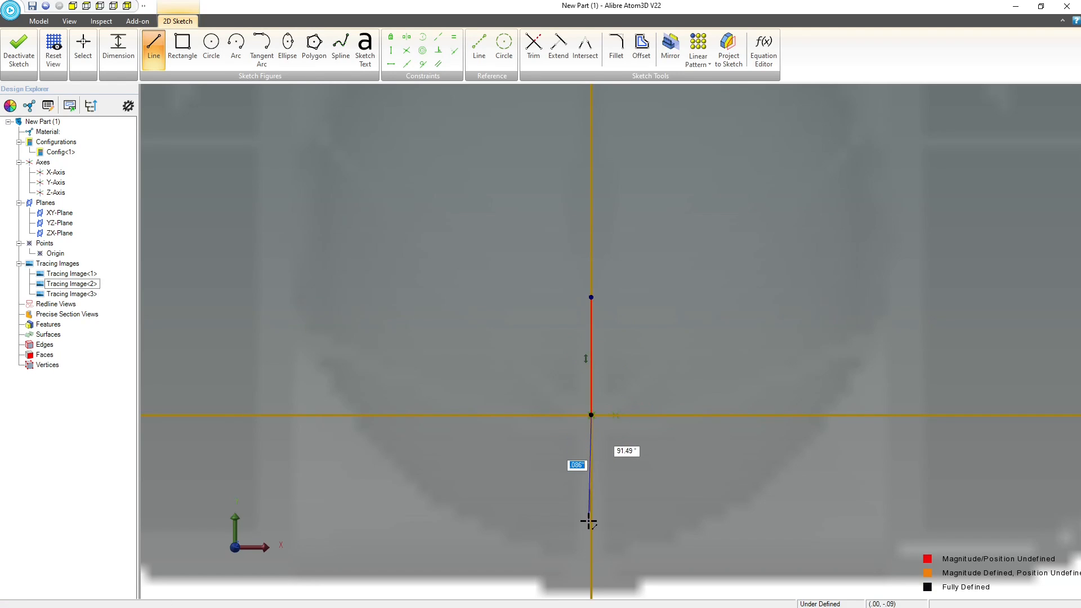
left_click(591, 520)
key("Escape")
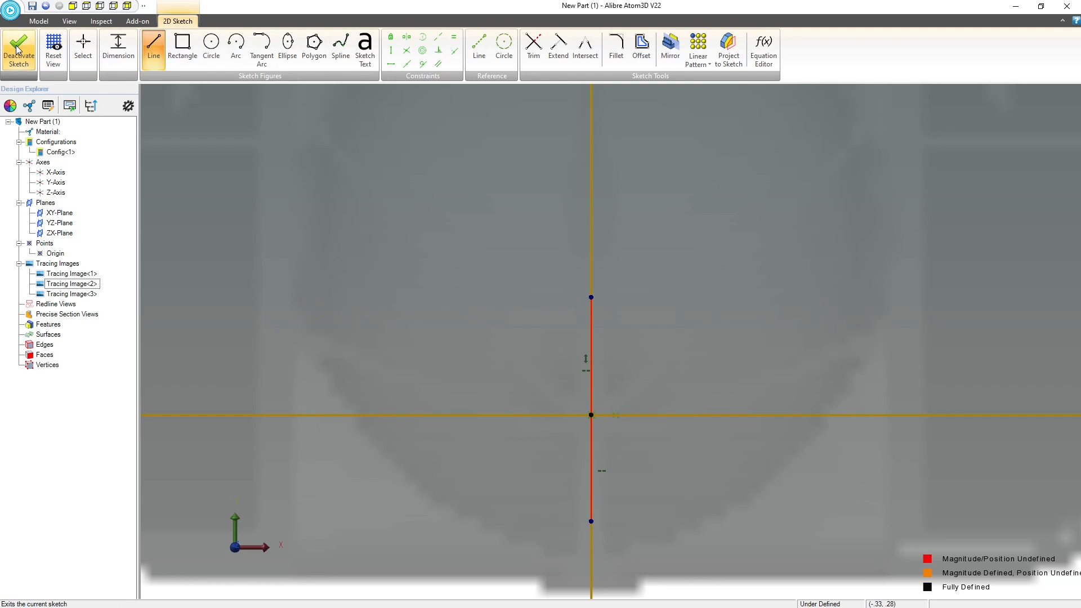
key("Escape")
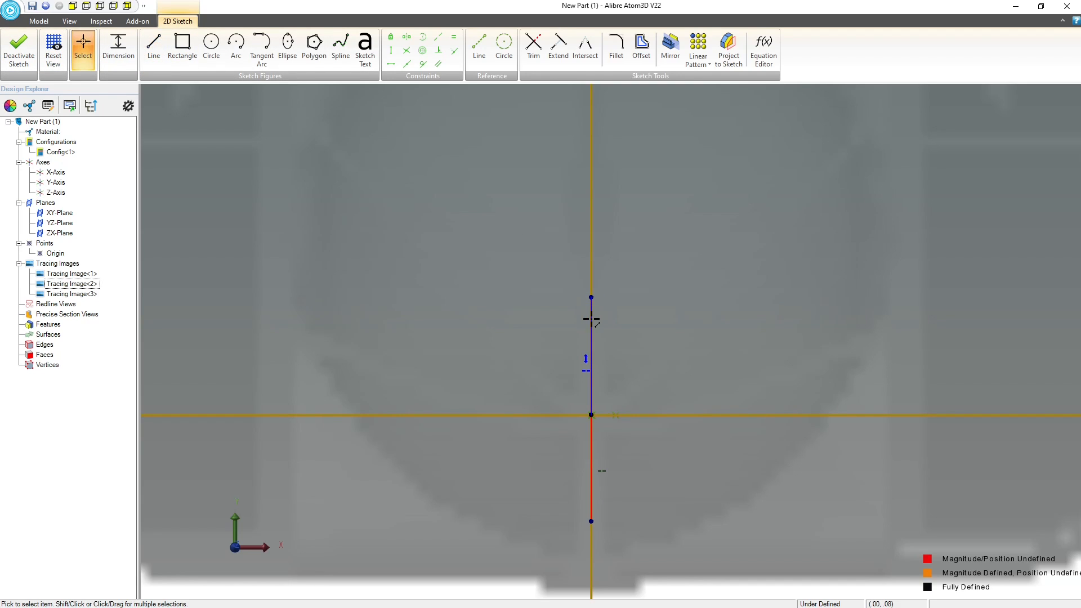
left_click(592, 316)
key("Delete")
left_click(591, 439)
key("Delete")
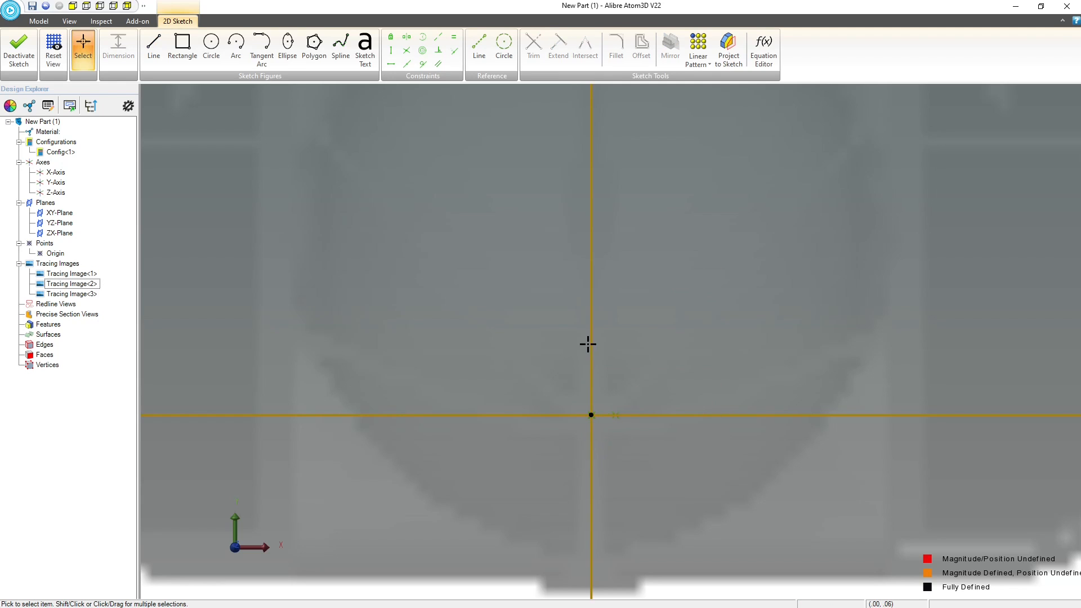
scroll(587, 344, "down", 5)
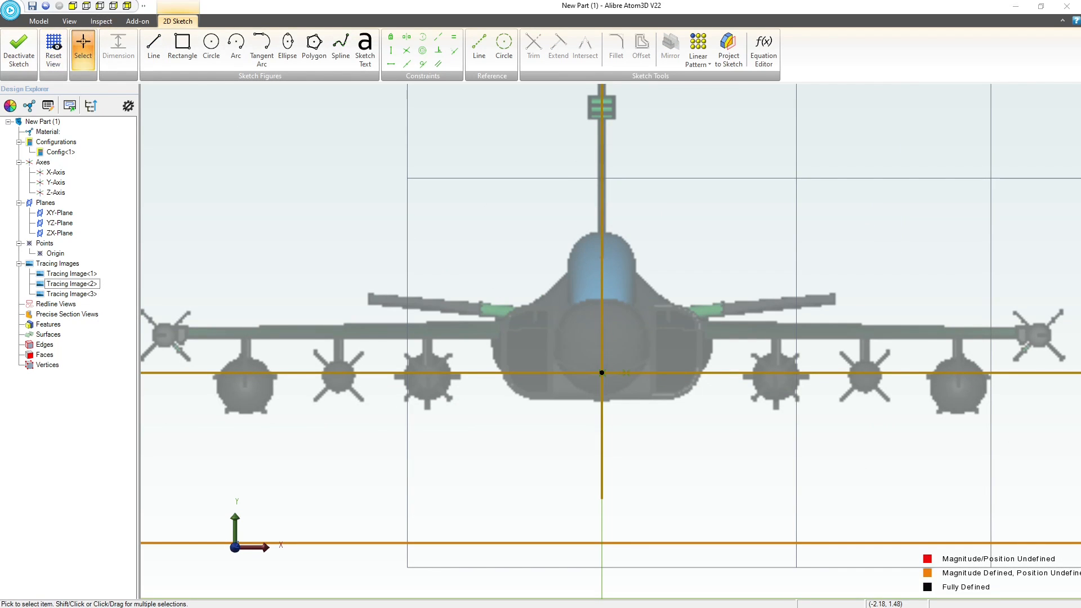
left_click(19, 50)
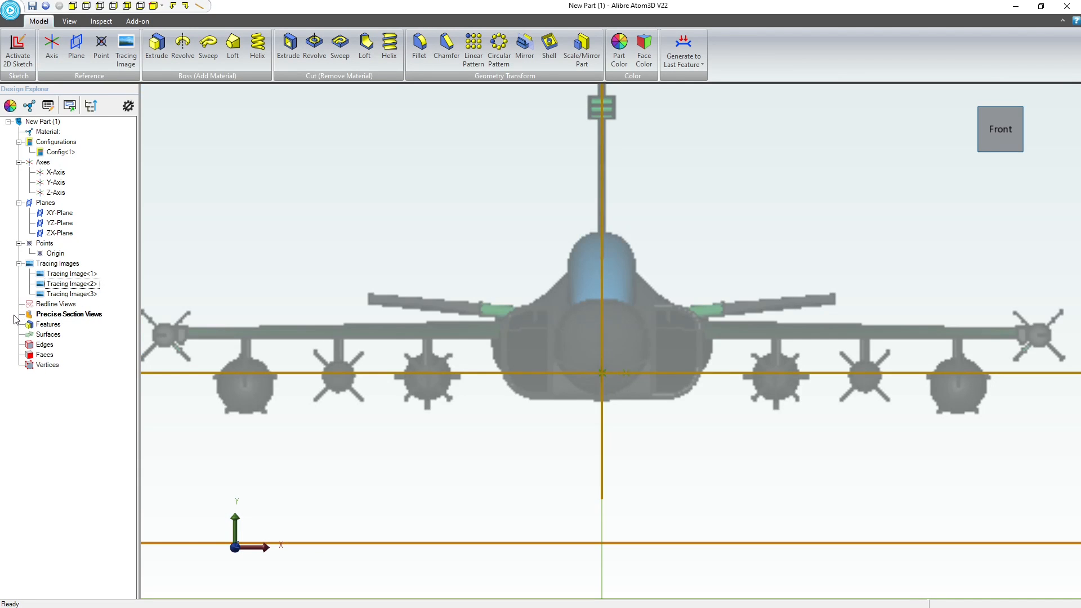
Start a 2D sketch on the YZ-Plane at the jet's nose tip in the side-view tracing image
middle_click_drag(714, 396, 692, 408)
scroll(675, 403, "down", 4)
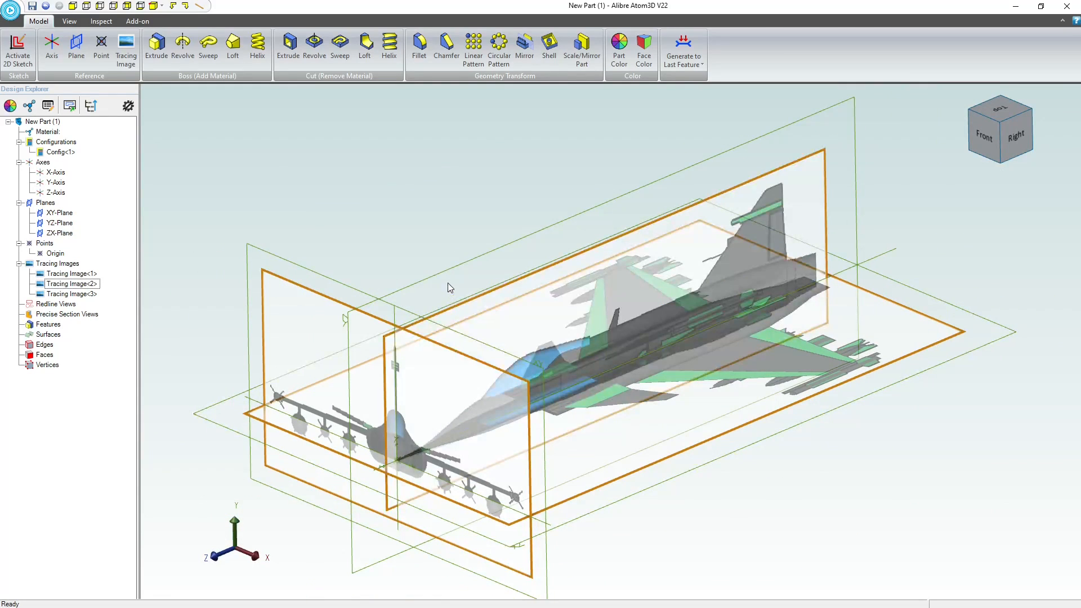
left_click(60, 223)
left_click(4, 39)
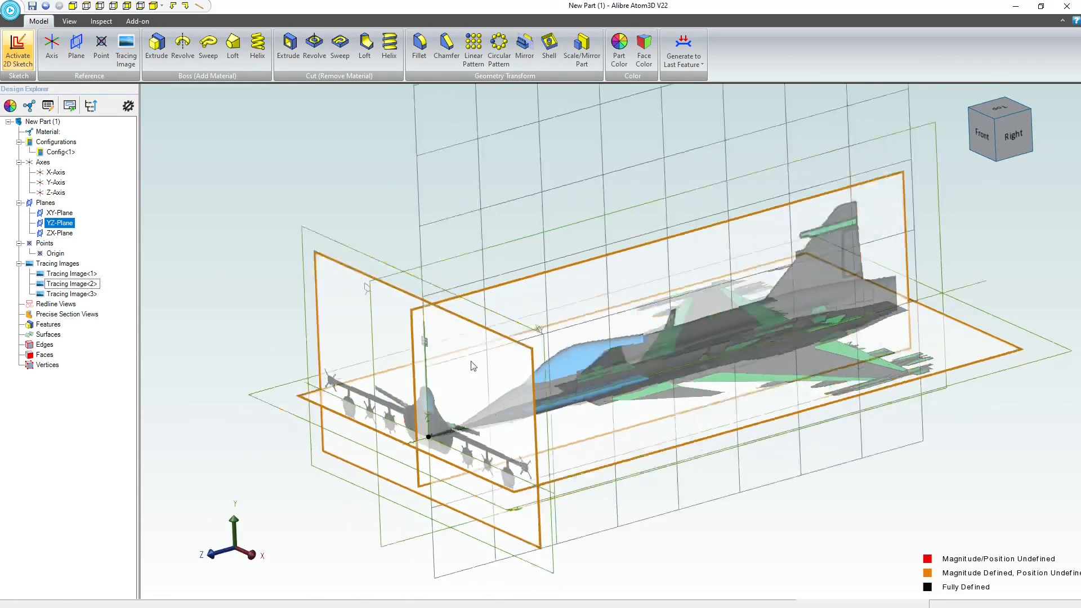
scroll(194, 377, "up", 8)
scroll(779, 454, "down", 3)
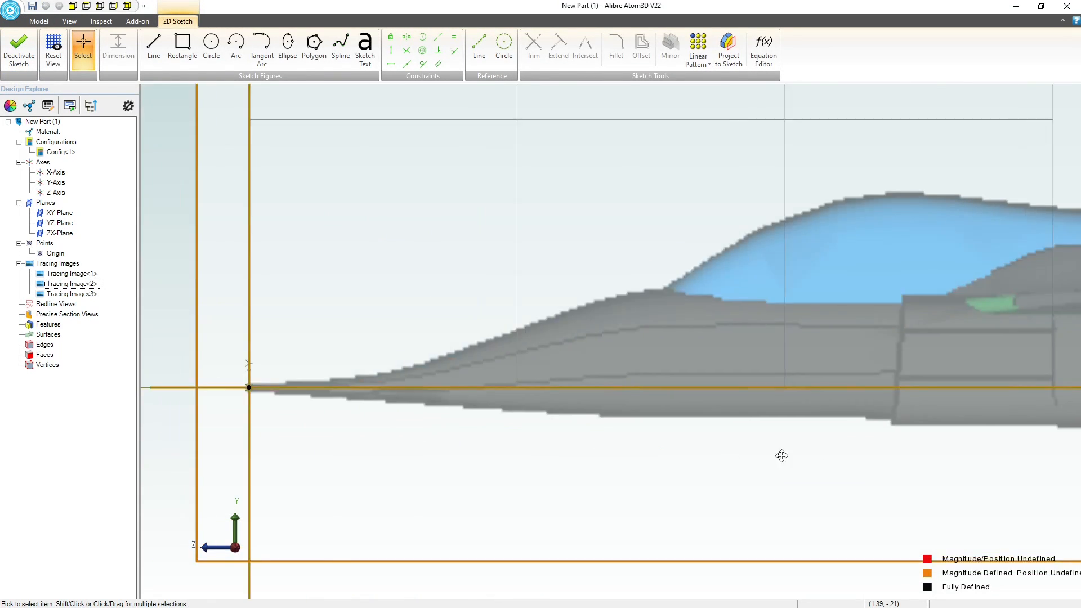
scroll(437, 379, "up", 8)
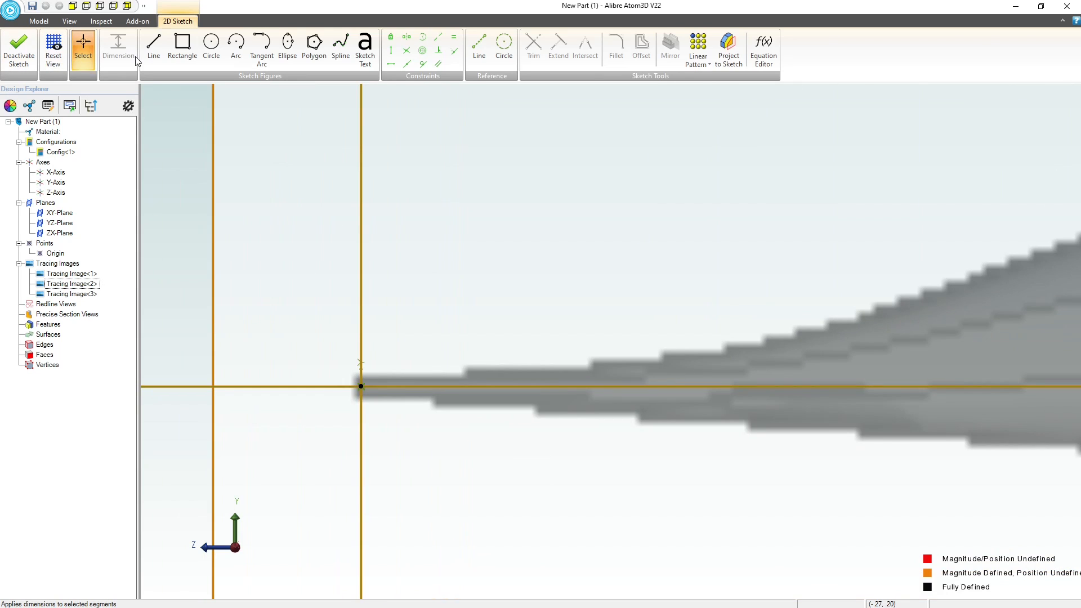
Sketch a closed four-line half-profile of the nose probe from the origin, with a sloped front, horizontal upper edge, short end line and baseline on the axis
left_click(154, 46)
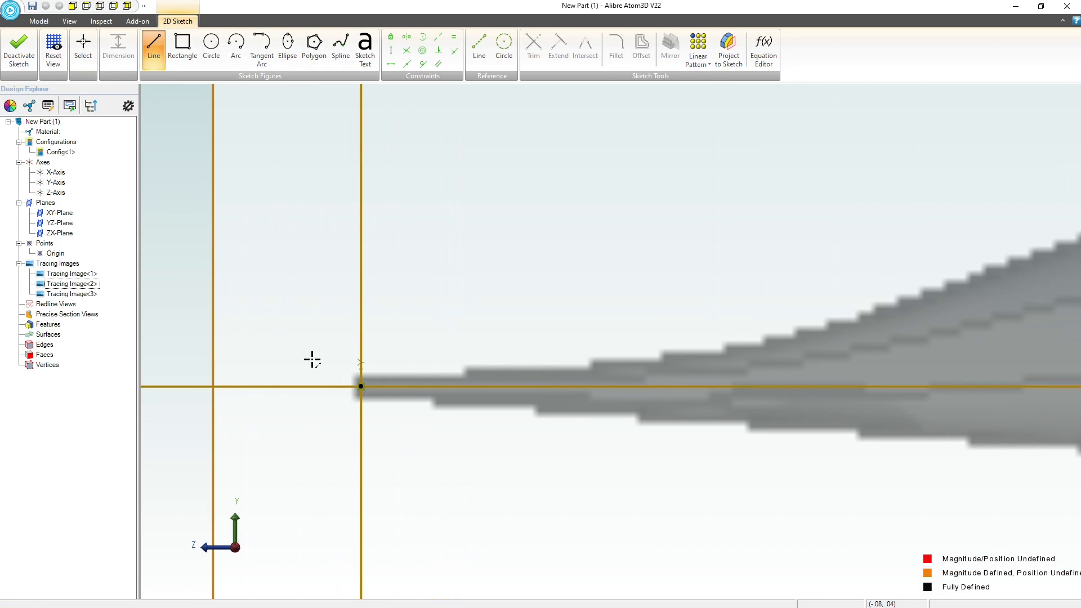
left_click(360, 387)
left_click(526, 370)
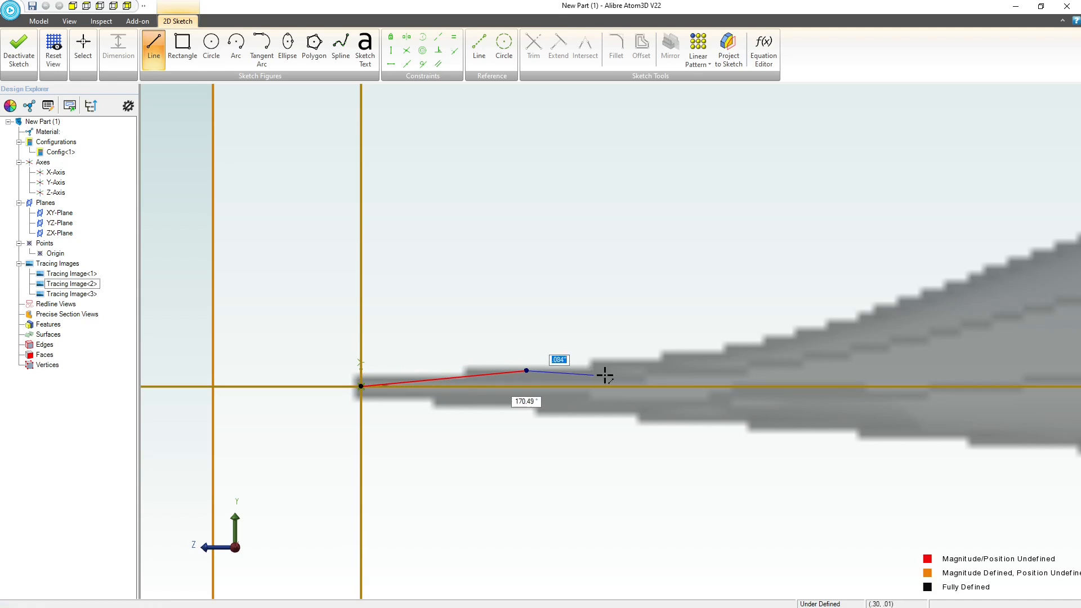
left_click(782, 371)
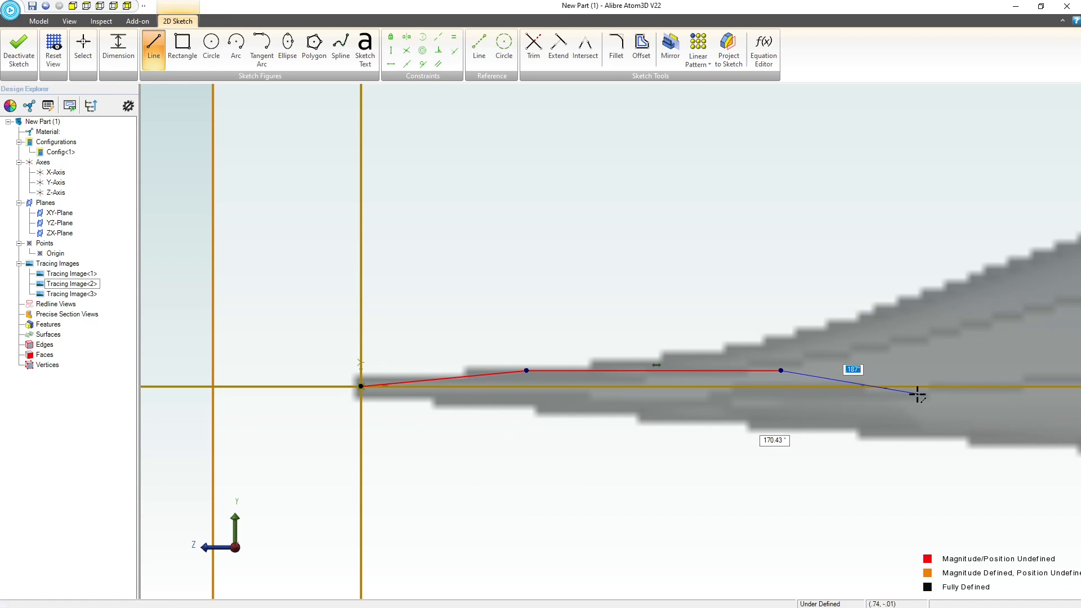
left_click(781, 386)
left_click(361, 387)
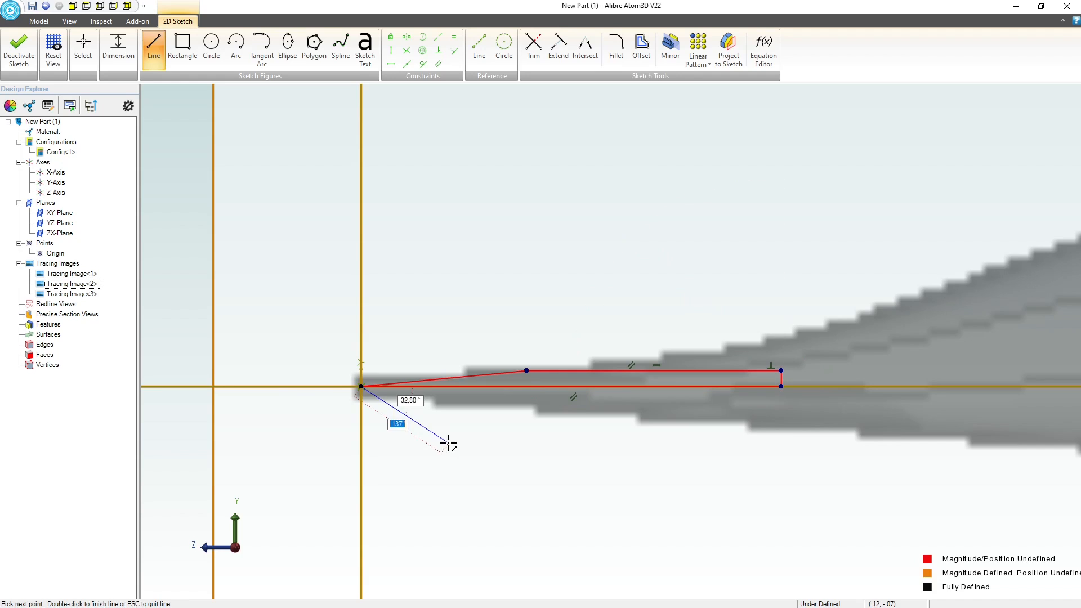
key("Escape")
key("Escape")
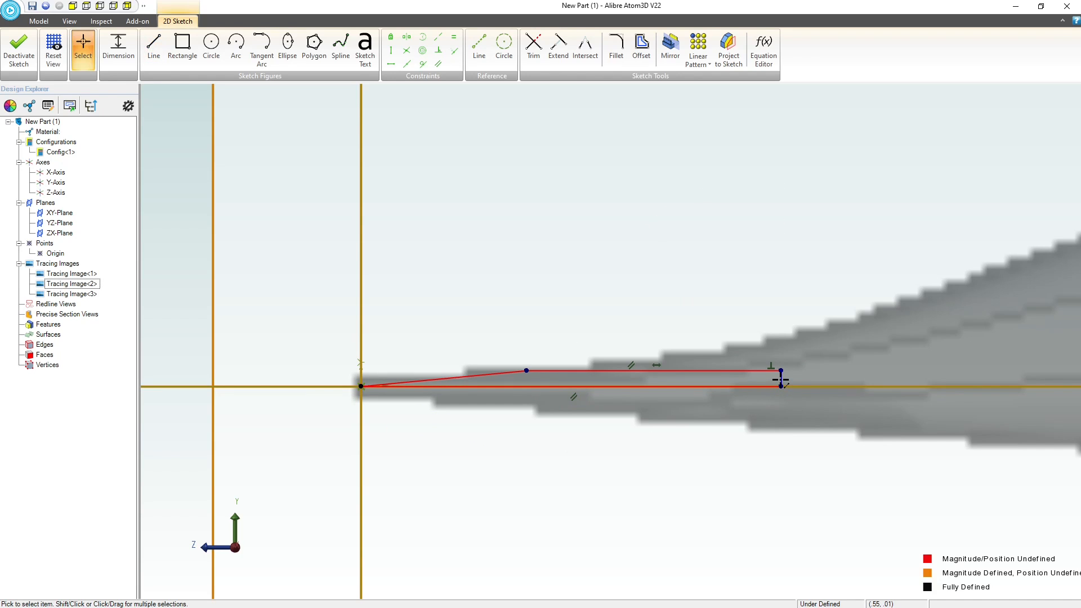
Try to apply a vertical constraint to the short end line of the nose probe profile
left_click(781, 380)
left_click(391, 50)
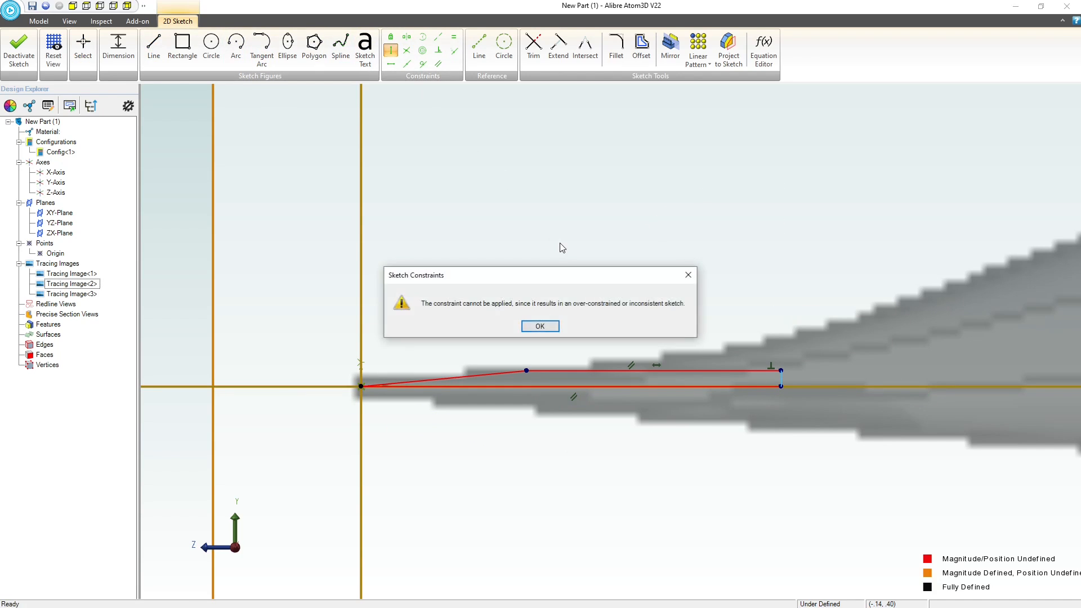
left_click(539, 327)
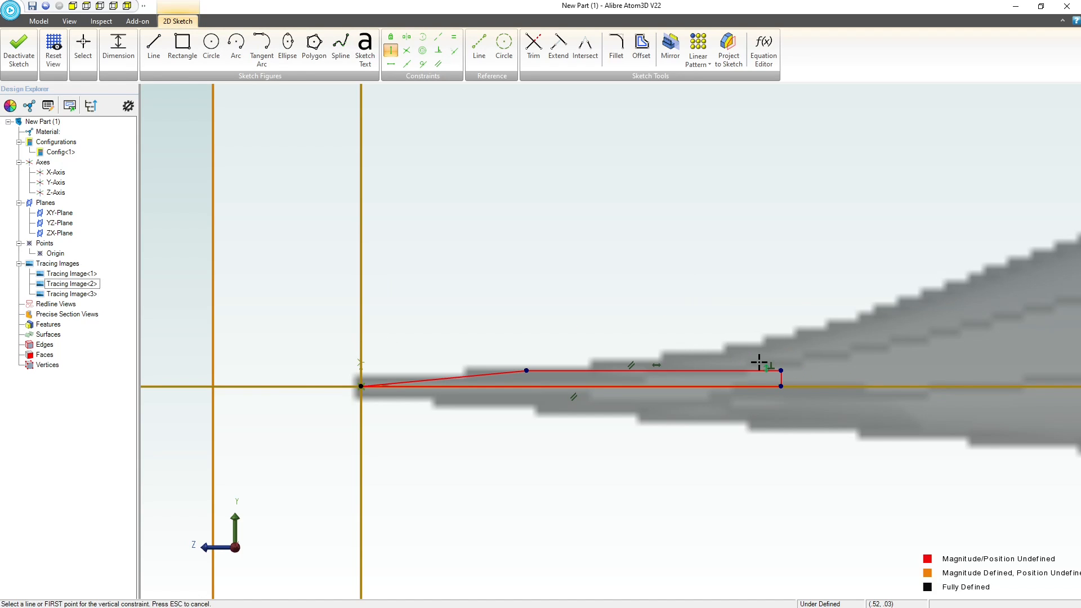
key("Escape")
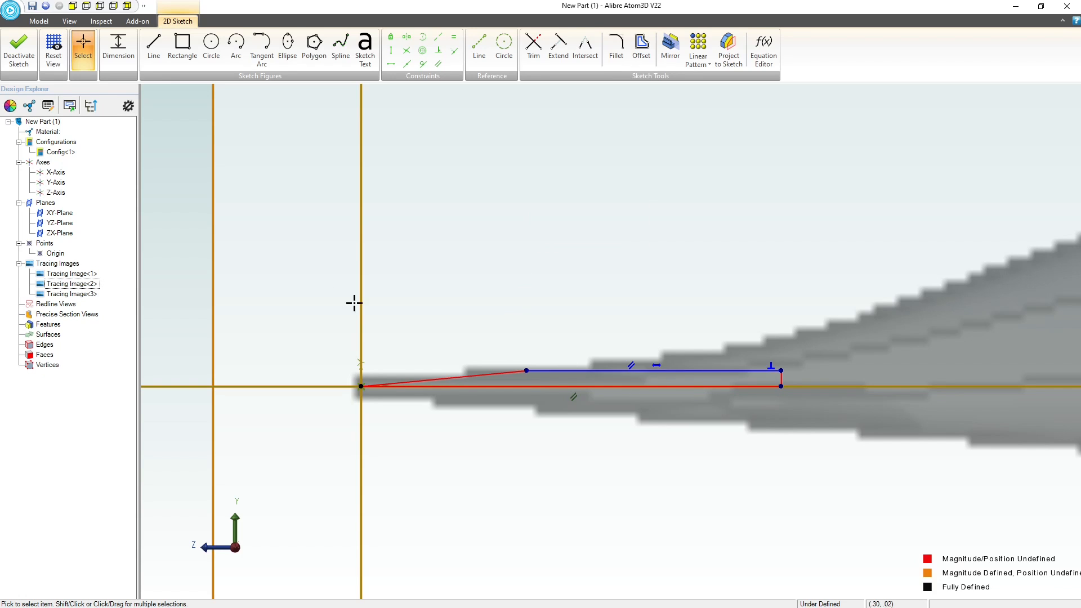
Dimension the nose probe profile's baseline and set its length to .55 inches
left_click(119, 52)
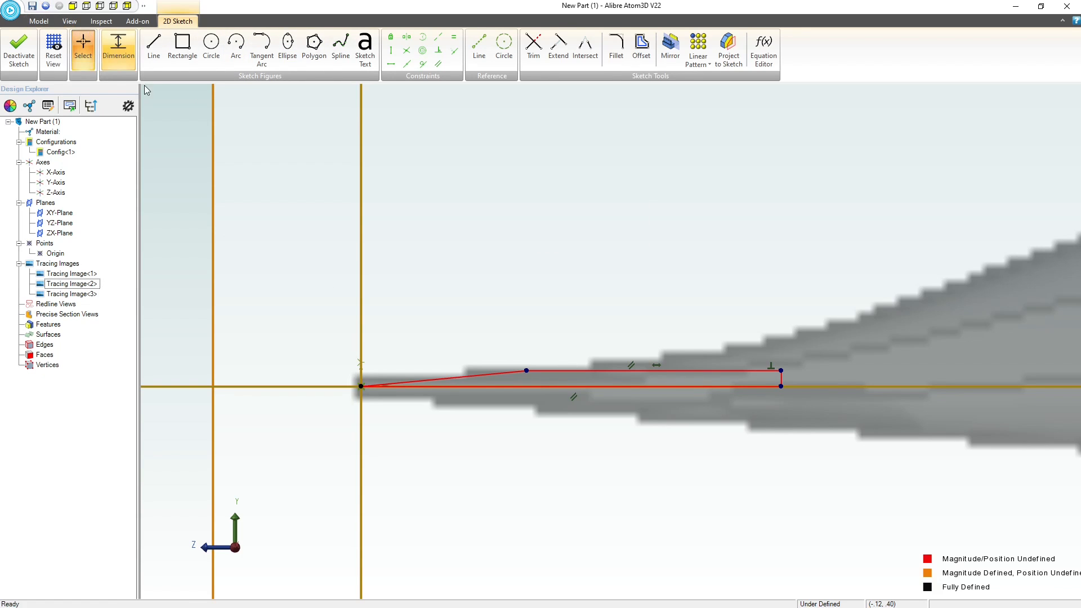
left_click(607, 386)
left_click(608, 467)
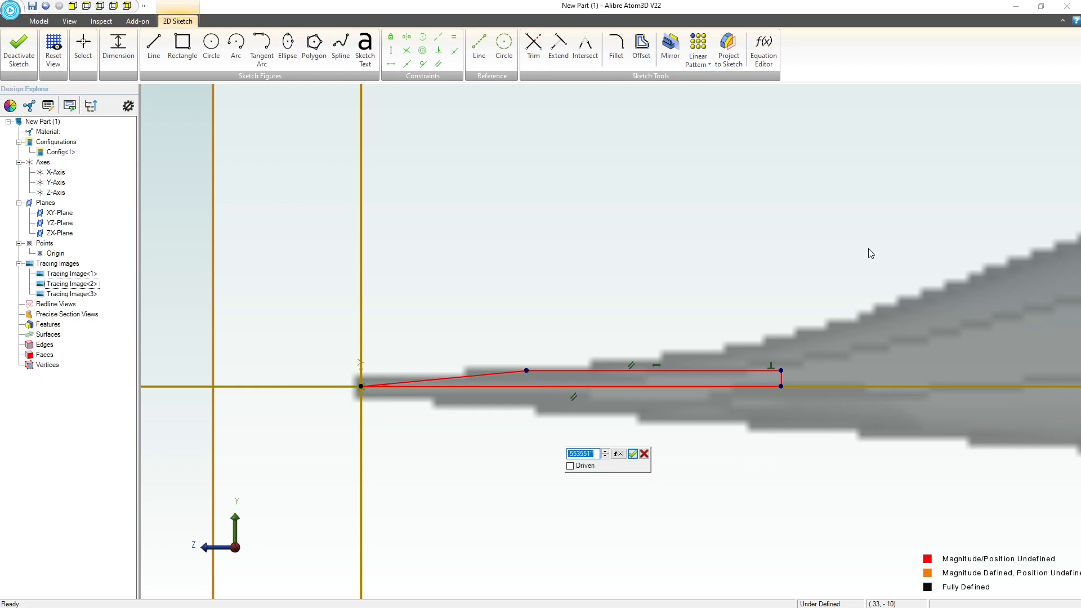
type(".55")
key("Return")
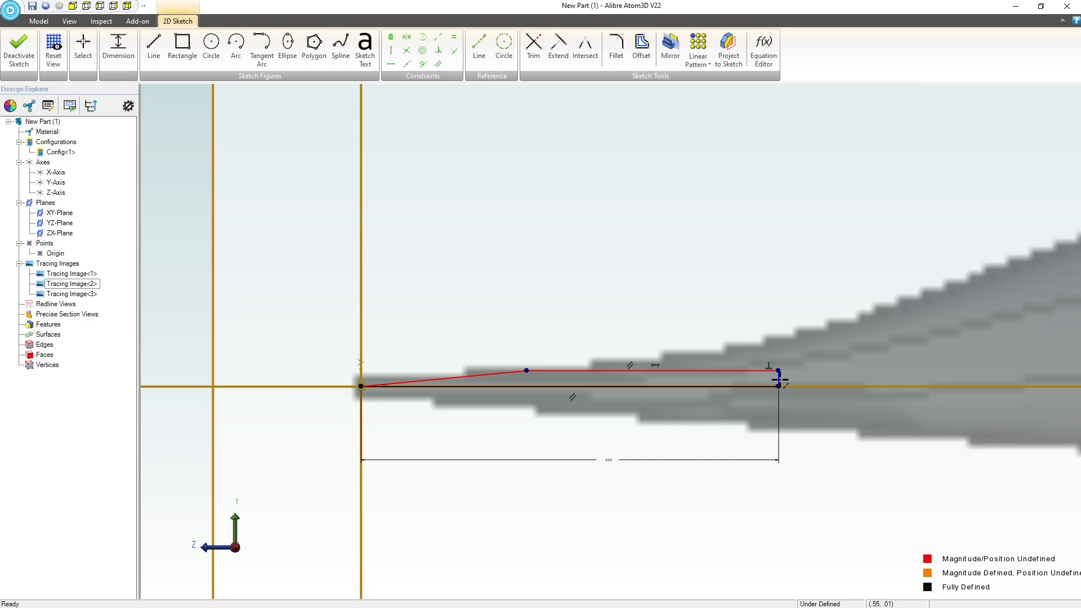
Dimension the short end line's height and the angle between the sloped line and baseline, finishing the nose probe sketch
left_click(856, 376)
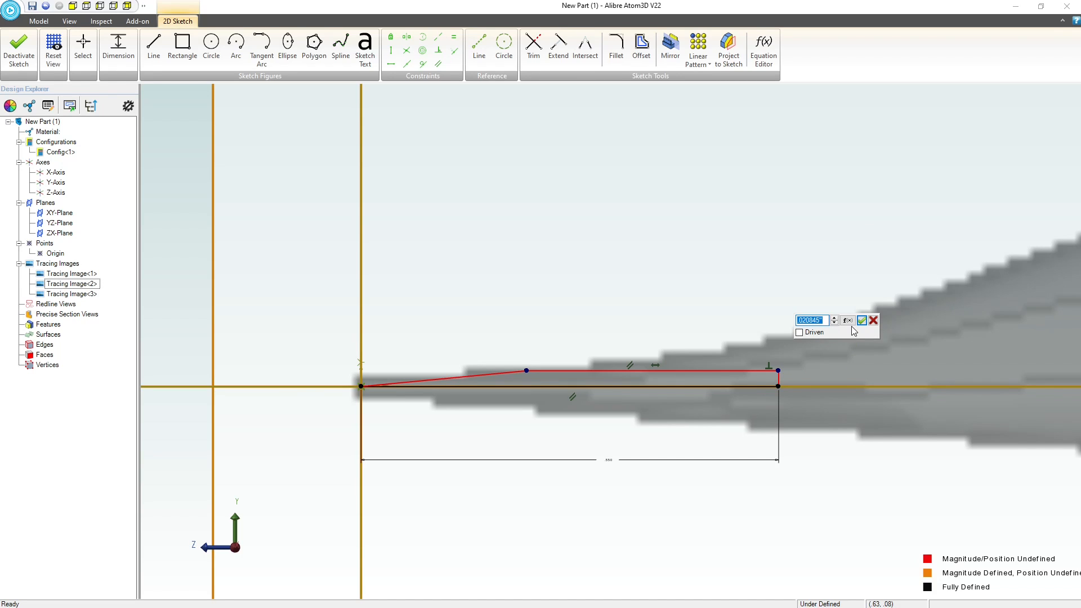
left_click(861, 320)
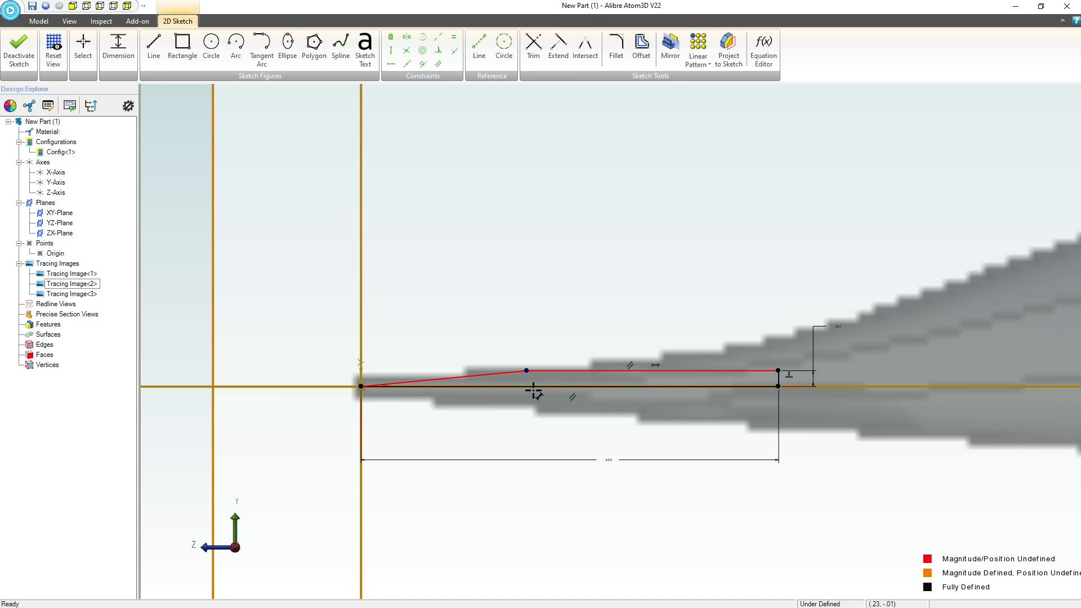
left_click(435, 378)
left_click(484, 388)
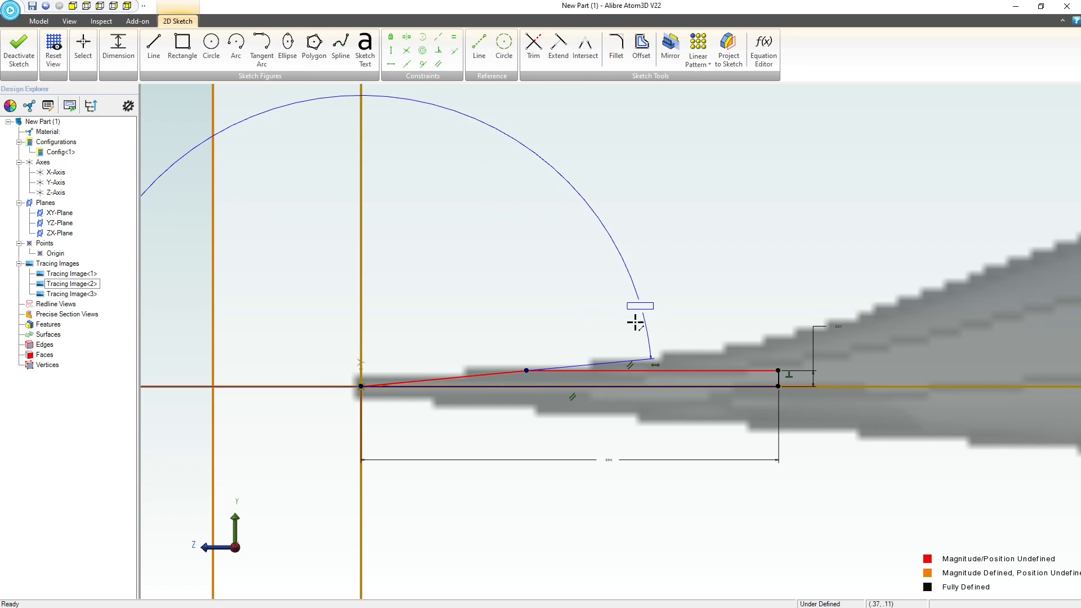
left_click(756, 357)
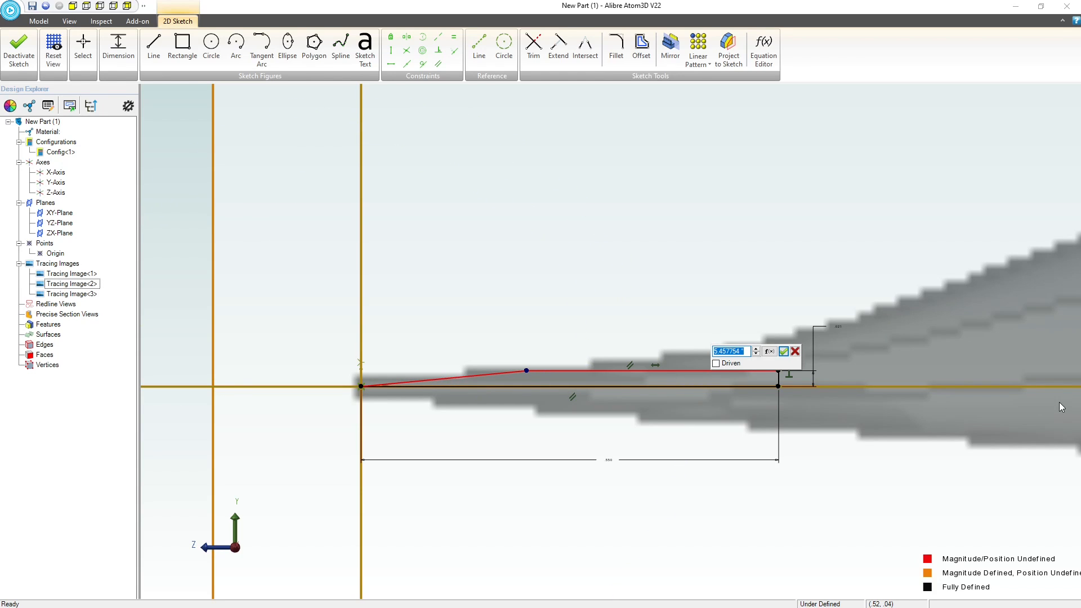
key("Return")
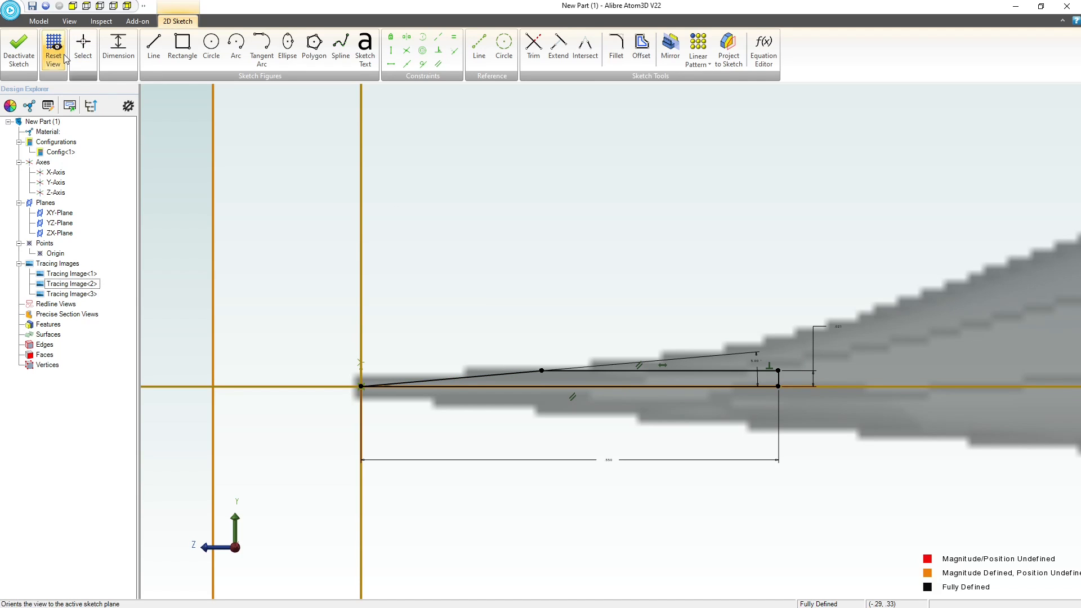
left_click(21, 52)
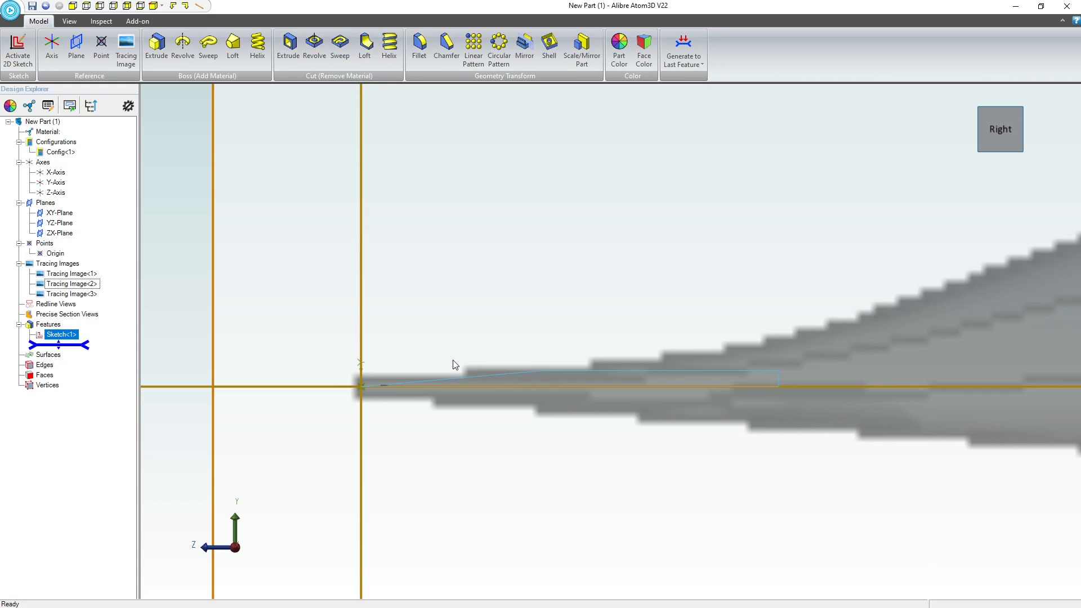
Revolve the nose probe profile as a boss by 180 degrees about the Z-Axis, with the direction reversed
mouse_move(451, 364)
middle_mouse_down()
mouse_move(469, 364)
mouse_move(470, 378)
mouse_move(459, 372)
mouse_move(499, 471)
mouse_move(487, 445)
middle_mouse_up()
scroll(467, 374, "down", 5)
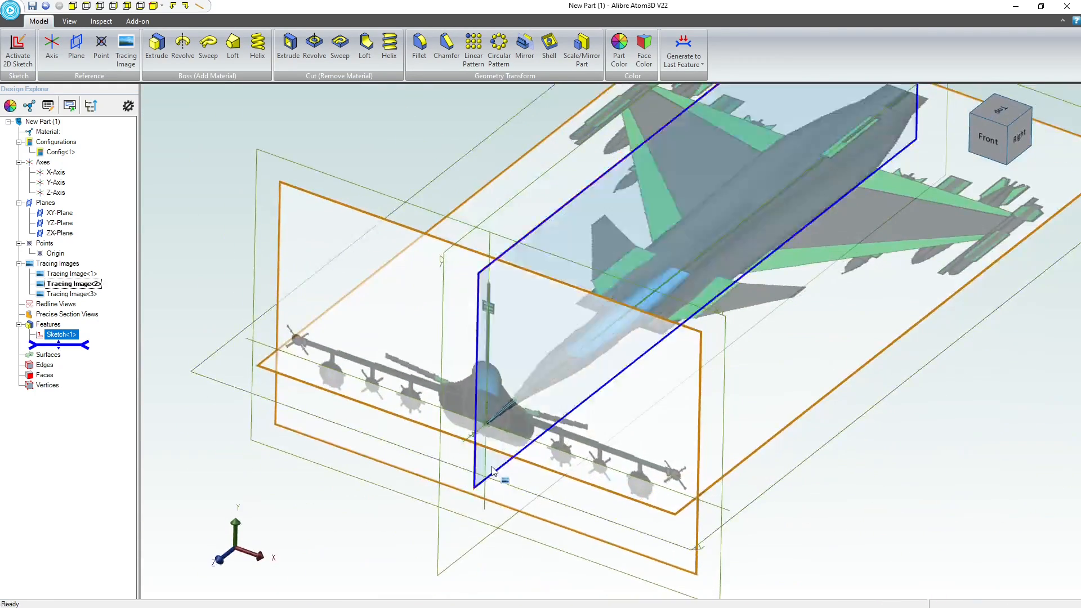
scroll(485, 430, "up", 5)
scroll(484, 430, "up", 5)
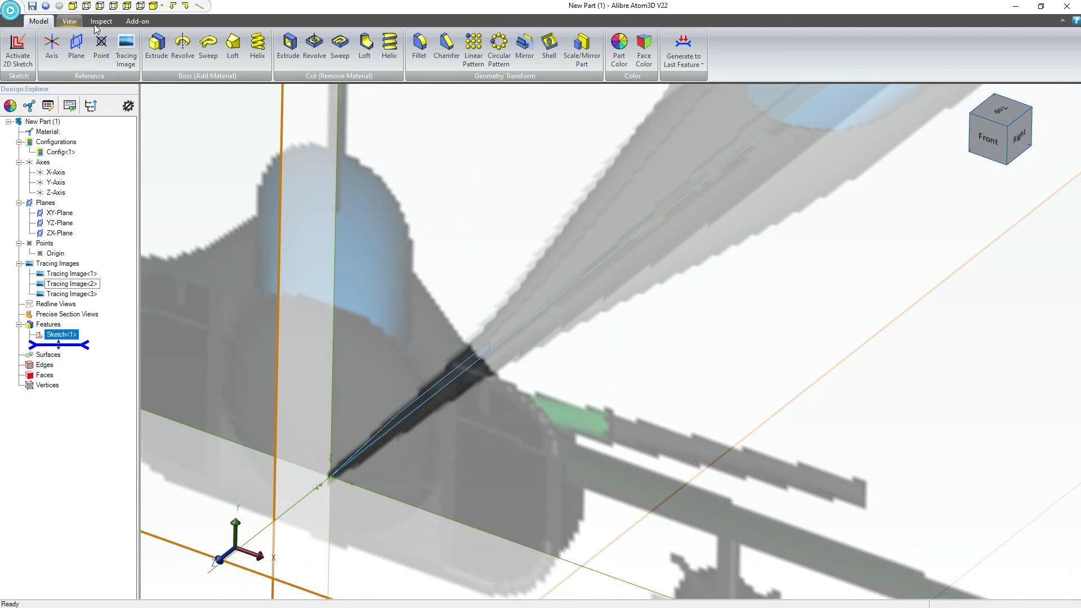
left_click(181, 42)
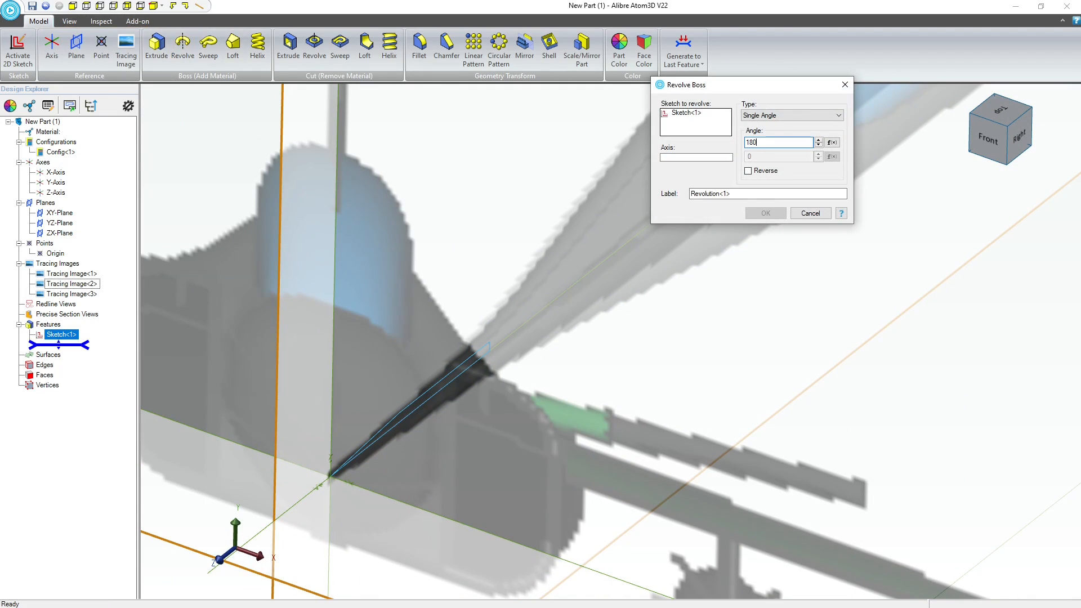
type("180")
left_click(693, 157)
scroll(557, 300, "down", 5)
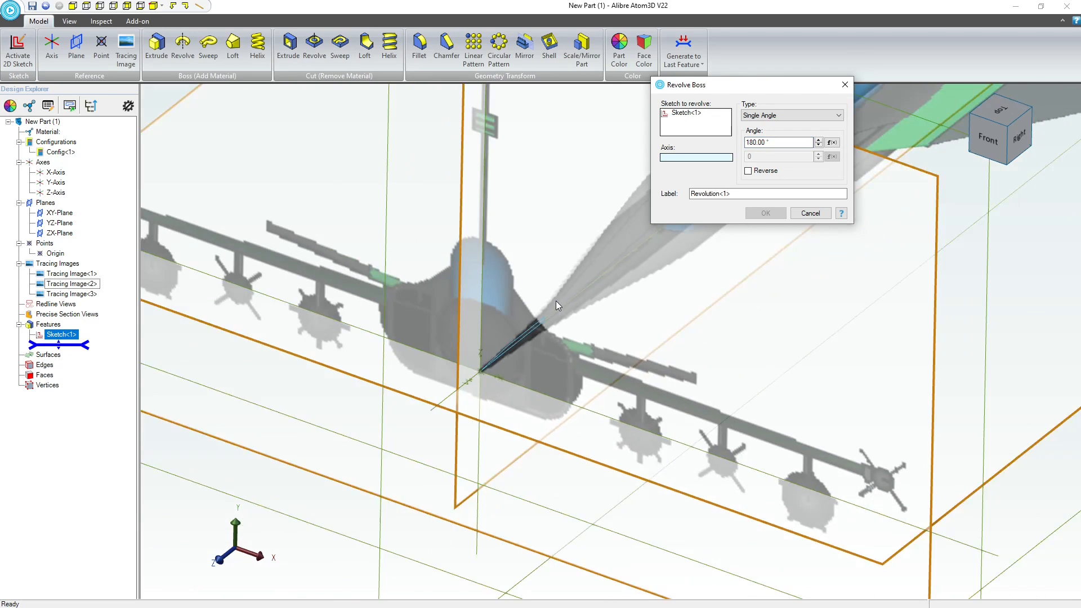
left_click(439, 407)
scroll(511, 314, "down", 2)
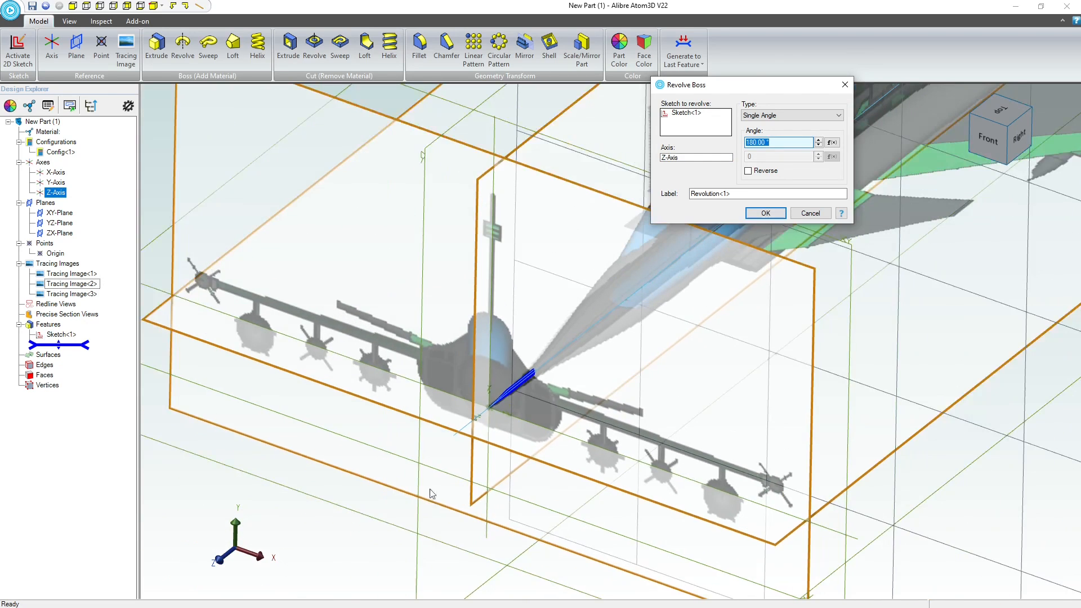
scroll(512, 314, "up", 6)
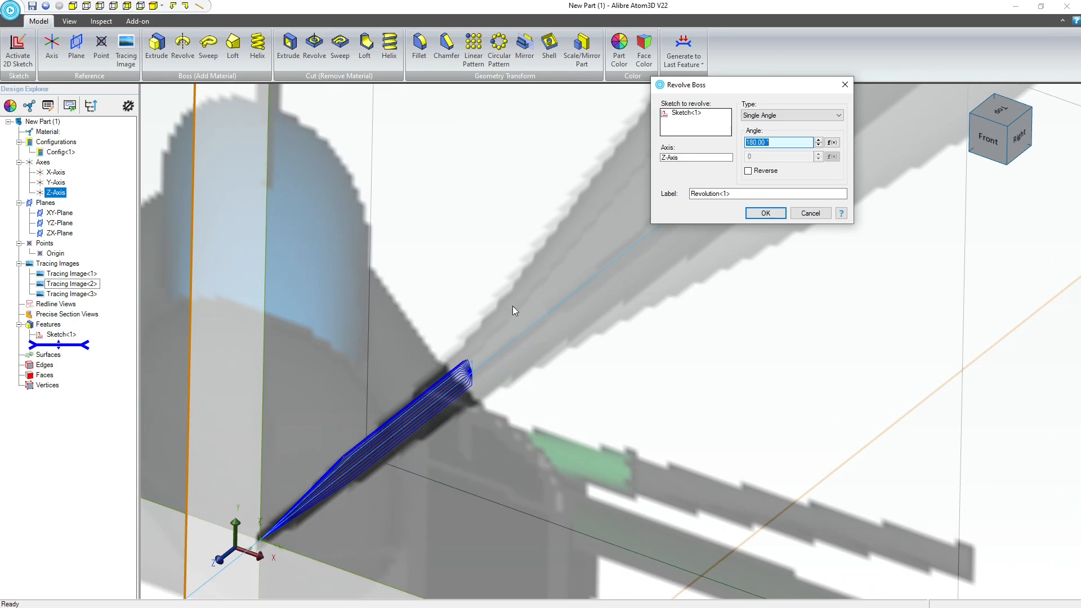
left_click(748, 171)
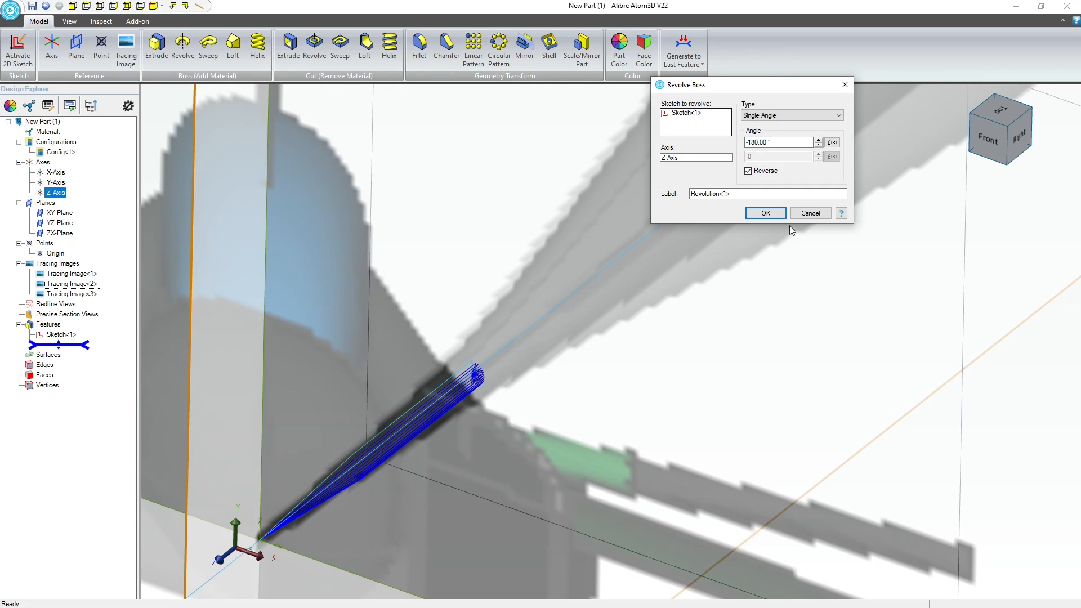
left_click(766, 213)
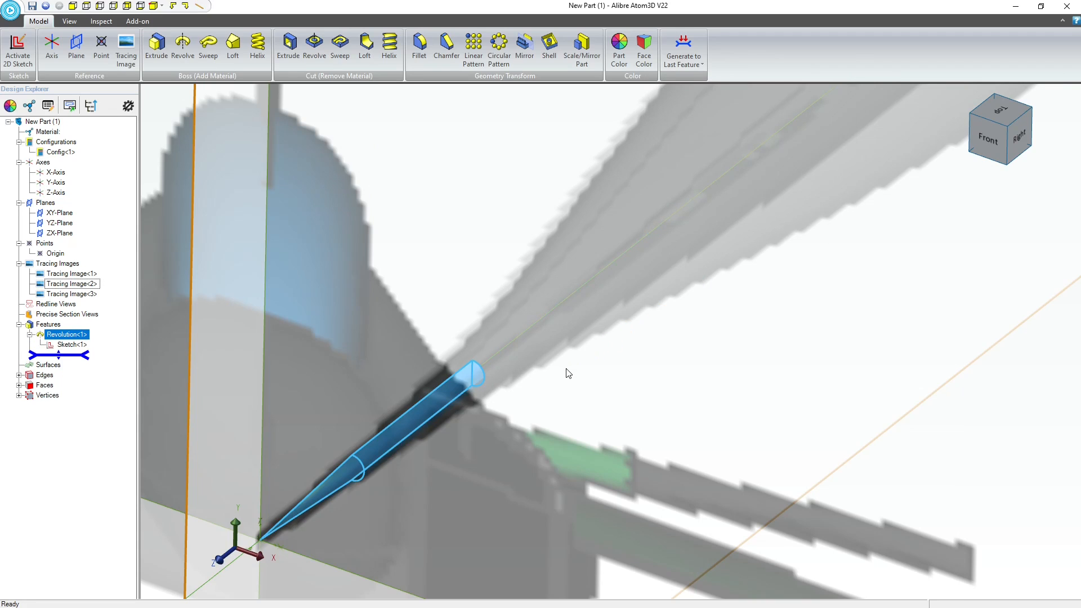
Examine the revolved half probe from several angles against the top, side and front tracing images
mouse_move(565, 372)
middle_mouse_down()
mouse_move(535, 381)
mouse_move(556, 389)
middle_mouse_up()
scroll(557, 389, "up", 2)
scroll(559, 389, "down", 6)
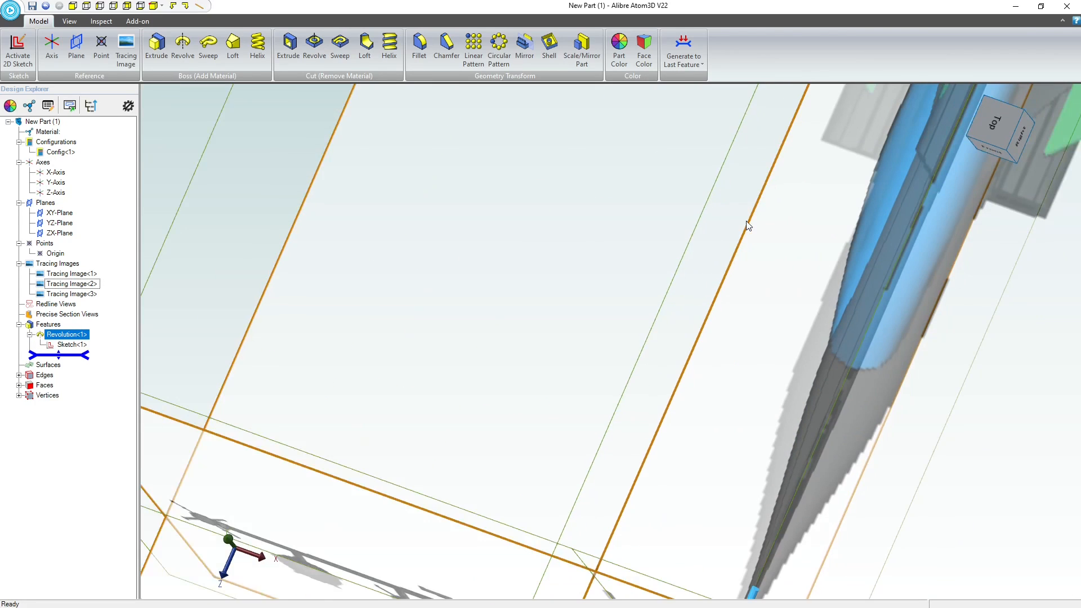
scroll(748, 227, "down", 5)
mouse_move(903, 397)
middle_mouse_down()
mouse_move(830, 385)
mouse_move(866, 428)
mouse_move(841, 457)
mouse_move(792, 428)
middle_mouse_up()
scroll(792, 428, "up", 4)
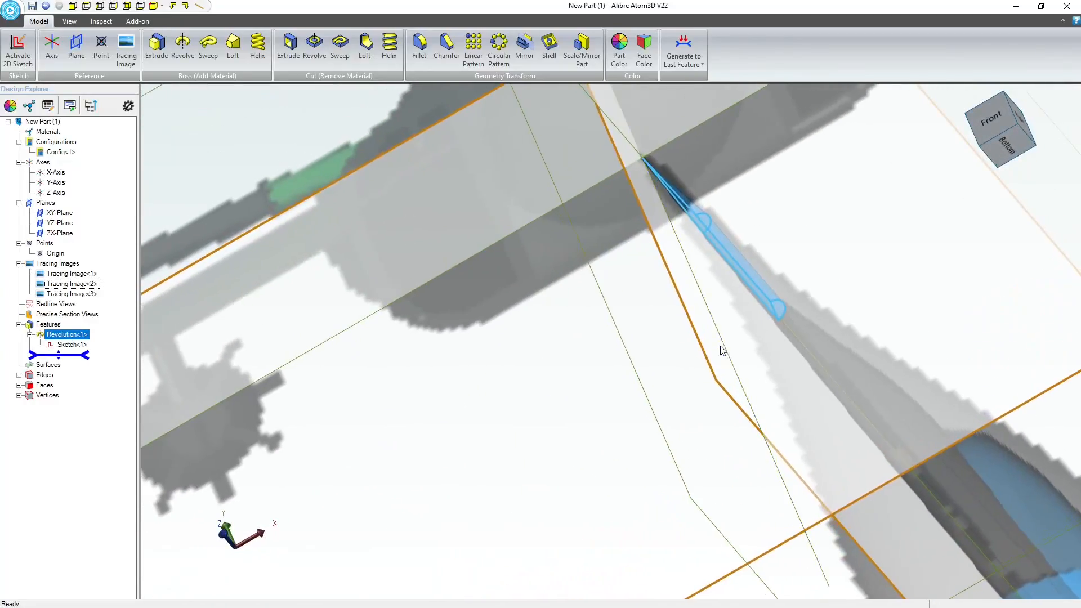
scroll(779, 320, "down", 5)
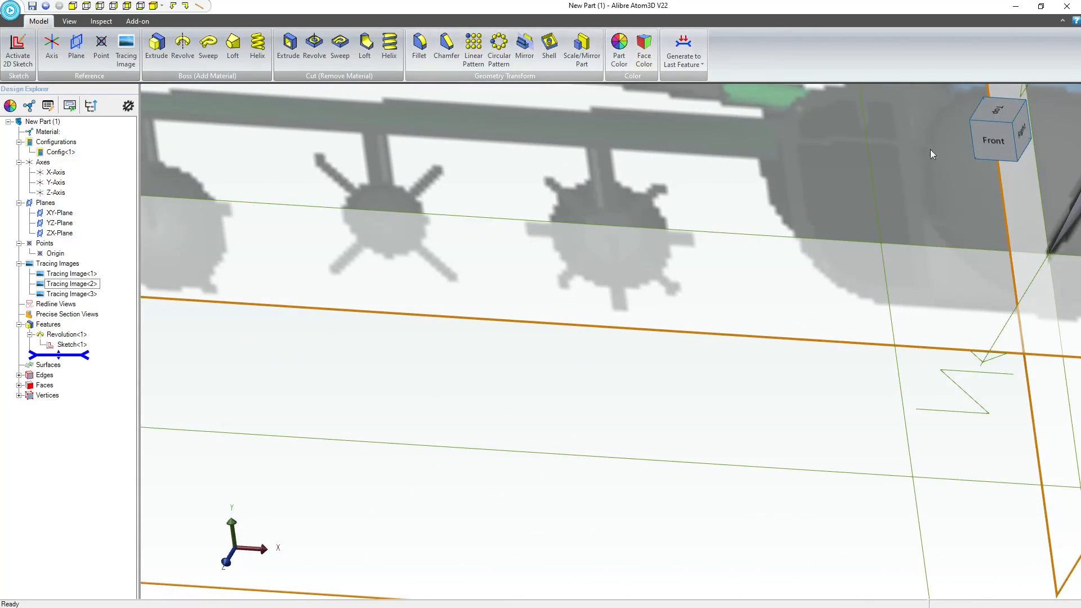
left_click(986, 142)
scroll(556, 370, "up", 5)
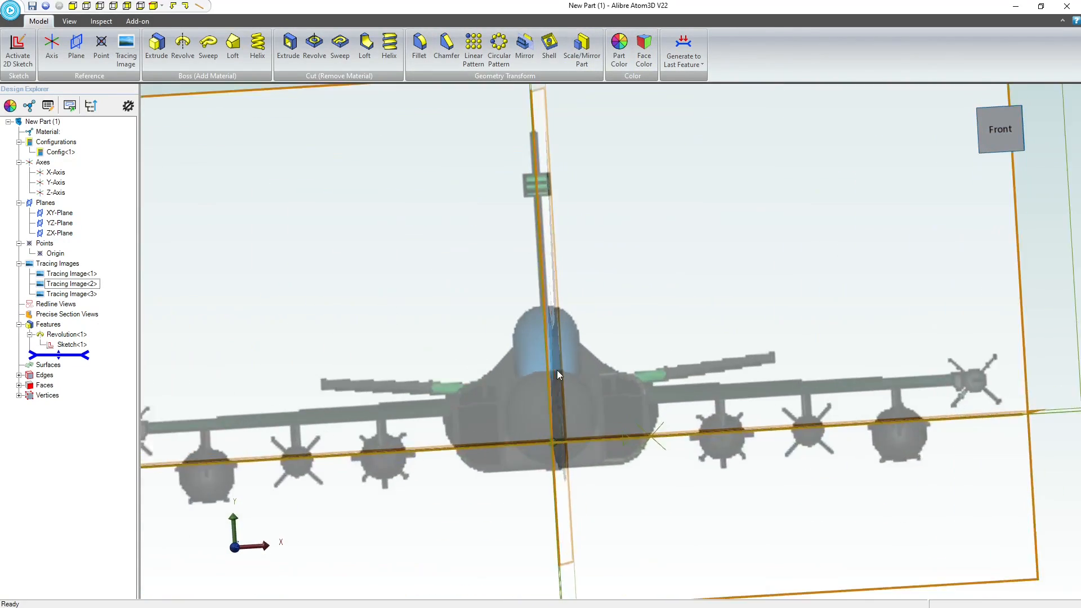
scroll(556, 370, "up", 4)
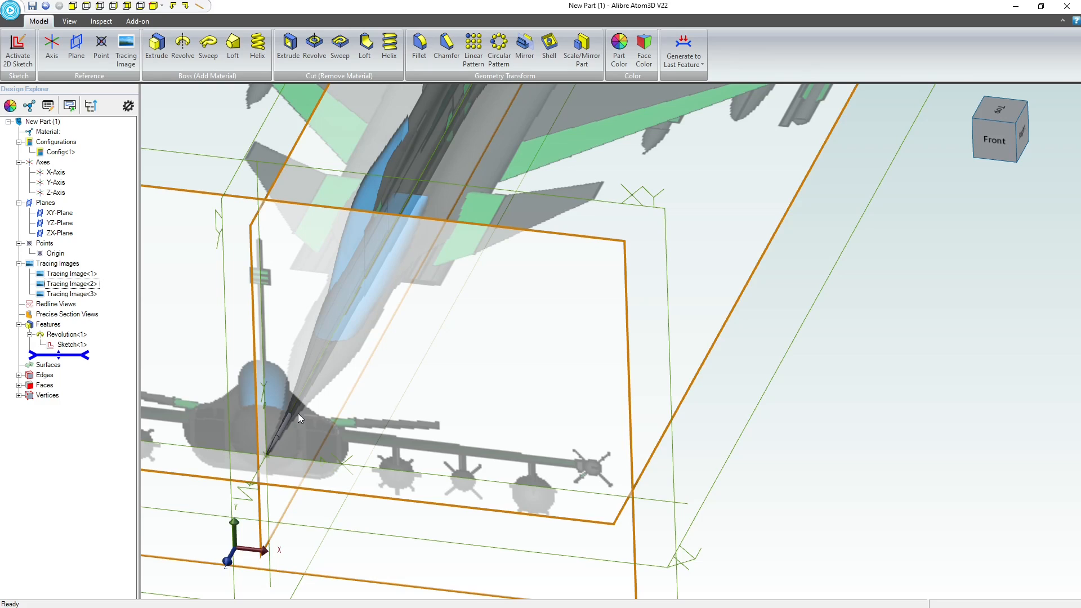
Start a 2D sketch on the semicircular rear end face of the nose probe
middle_click_drag(434, 387, 229, 222)
scroll(229, 222, "down", 3)
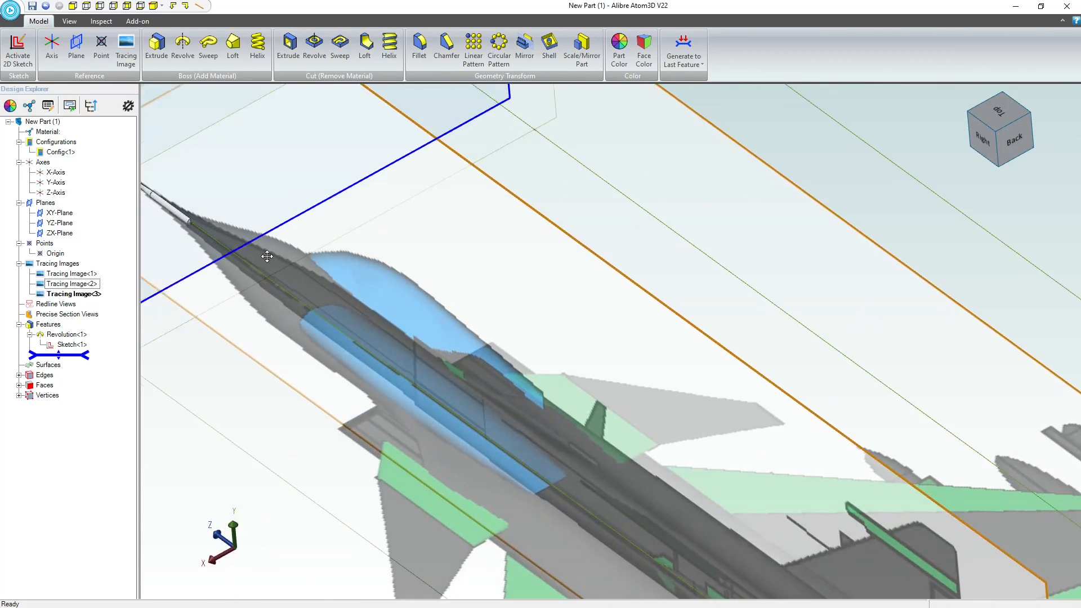
scroll(320, 276, "up", 6)
middle_click_drag(248, 338, 401, 367)
left_click(404, 374)
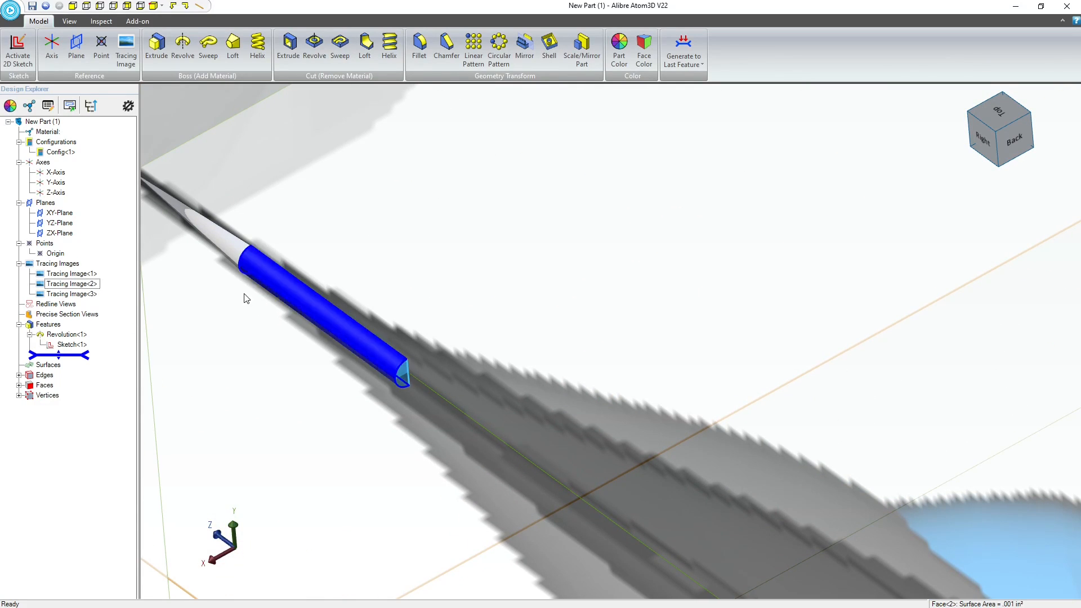
left_click(18, 51)
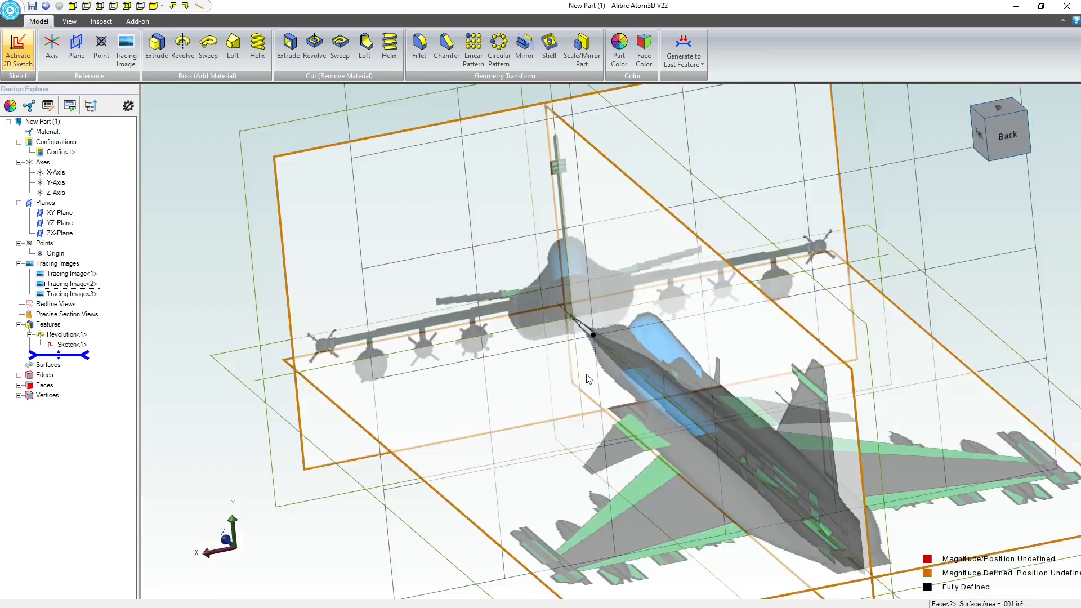
scroll(592, 408, "up", 5)
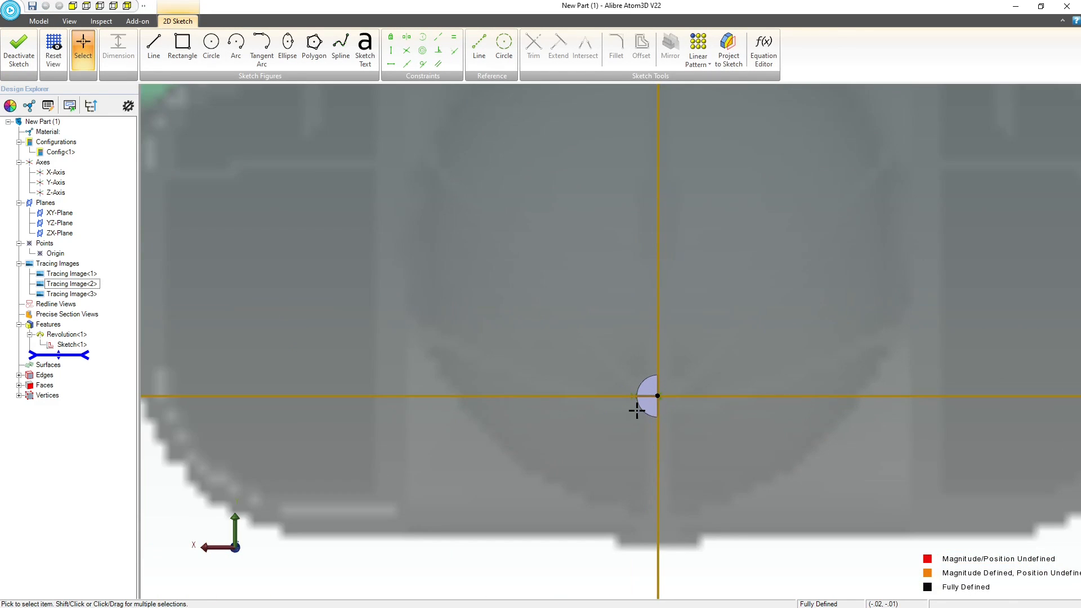
Project the probe's semicircular end face as a sketch figure, maintaining association to the source entity, and finish the sketch
left_click(732, 55)
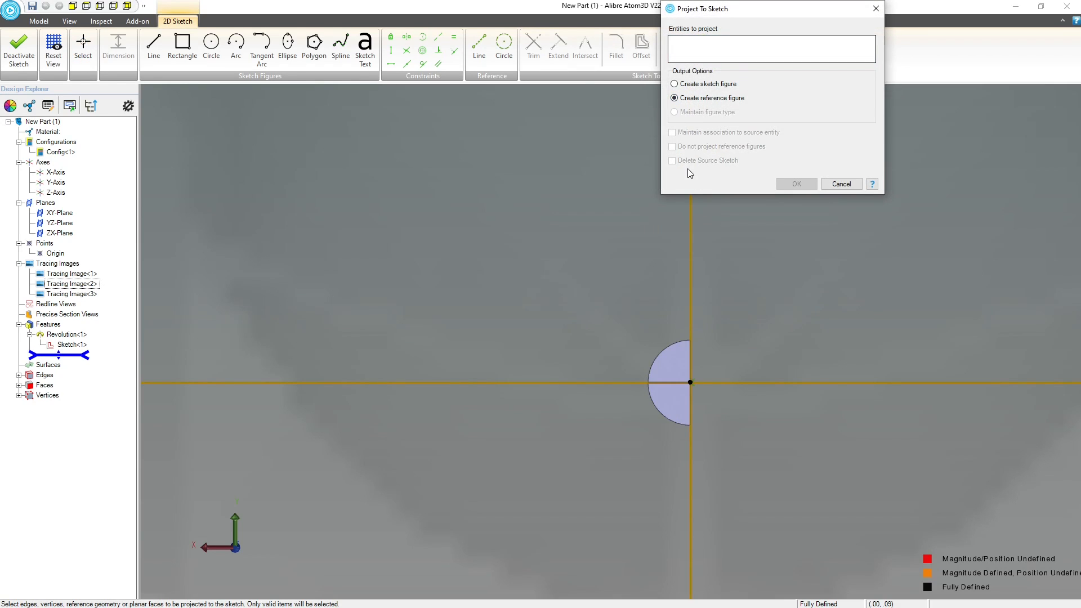
left_click(675, 85)
left_click(681, 366)
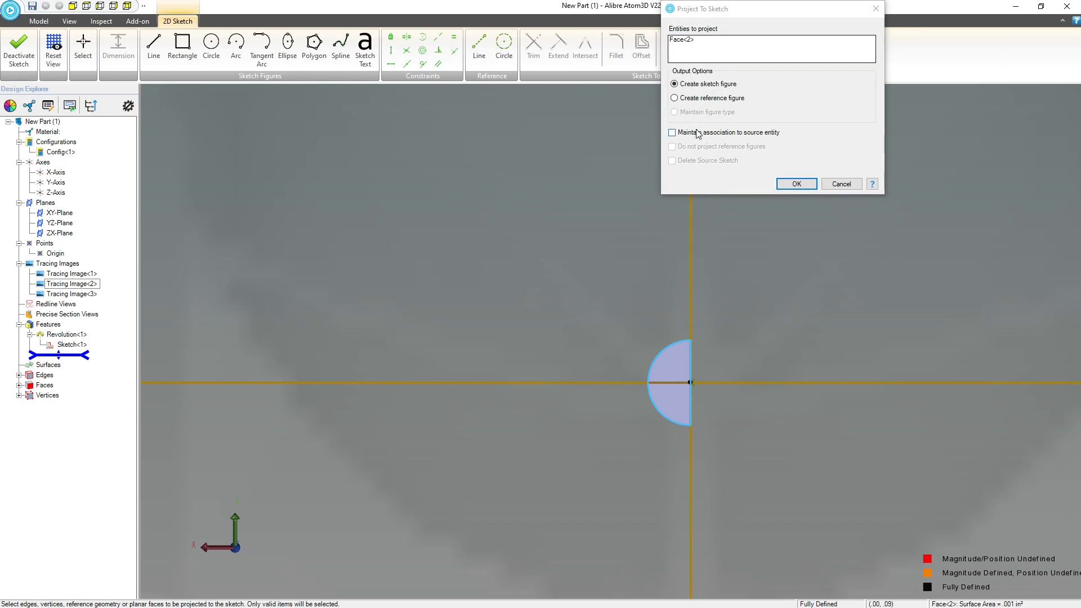
left_click(673, 134)
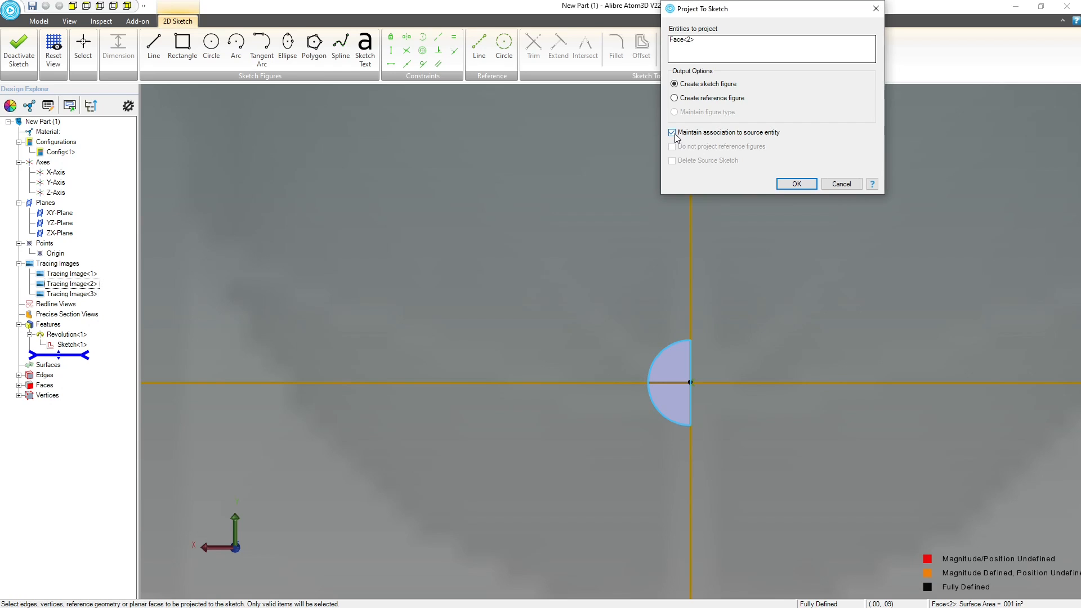
left_click(795, 185)
left_click(19, 52)
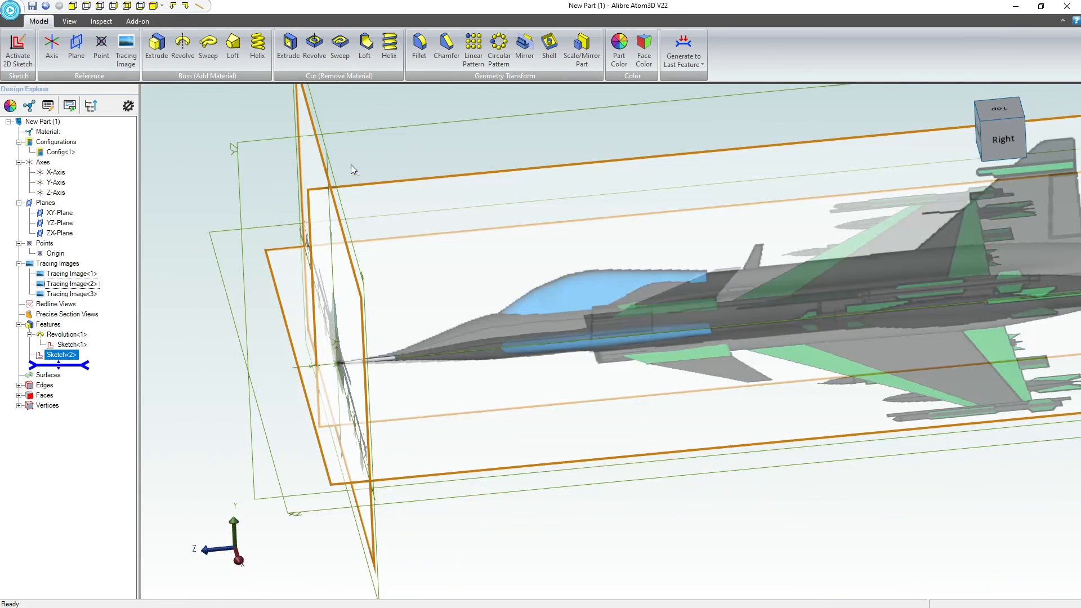
left_click(312, 97)
left_click(18, 51)
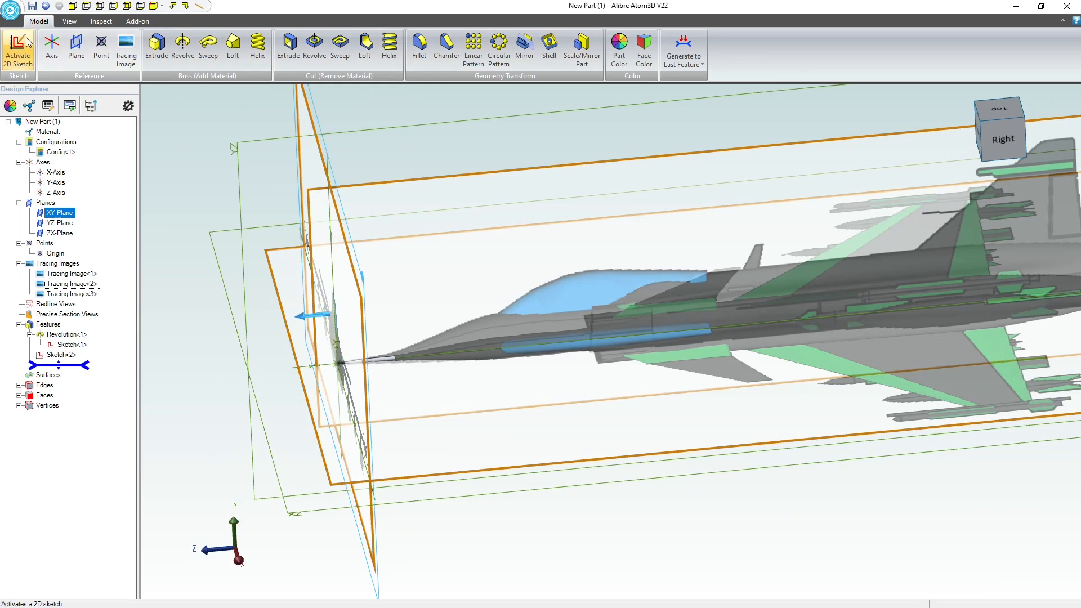
middle_click_drag(909, 323, 374, 176)
left_click(3, 55)
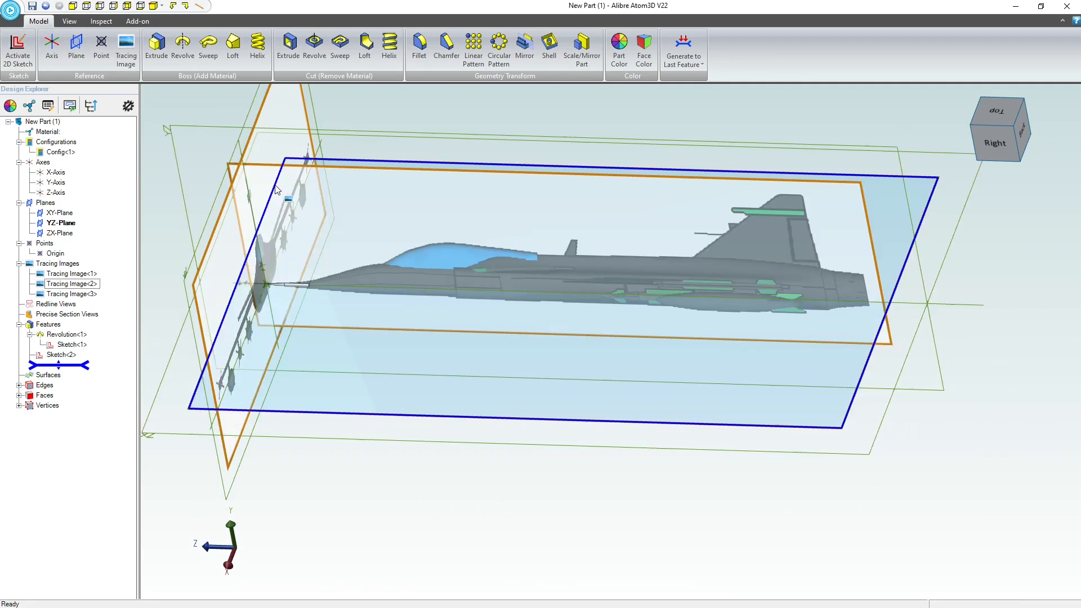
scroll(418, 155, "up", 3)
left_click(53, 355)
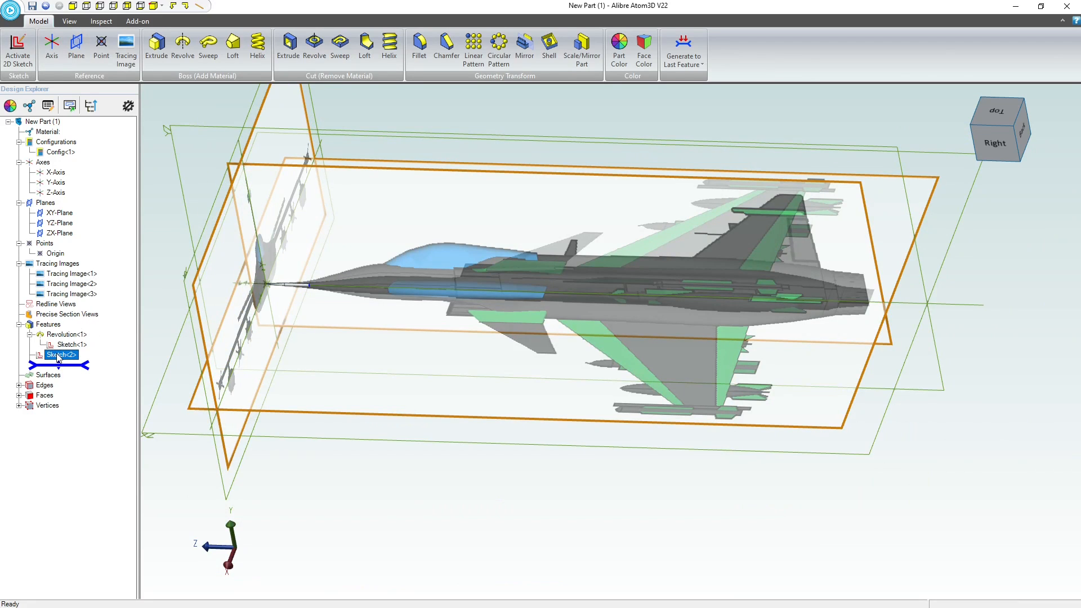
Begin inserting a reference plane in the right view, clearing the stray ZX-Plane selection so only the XY-Plane is its base
left_click(211, 205)
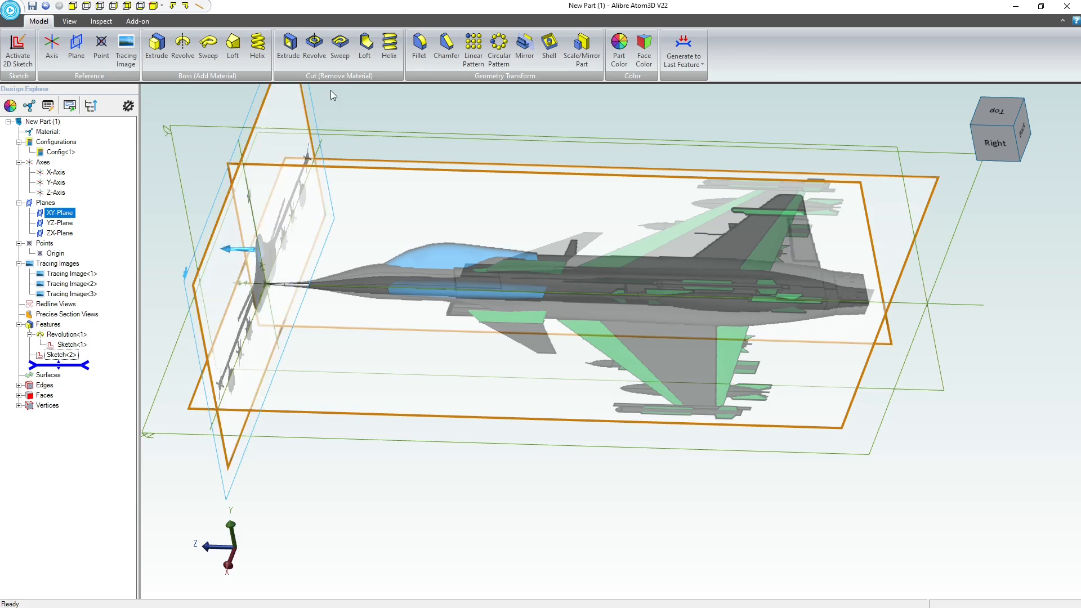
left_click(76, 45)
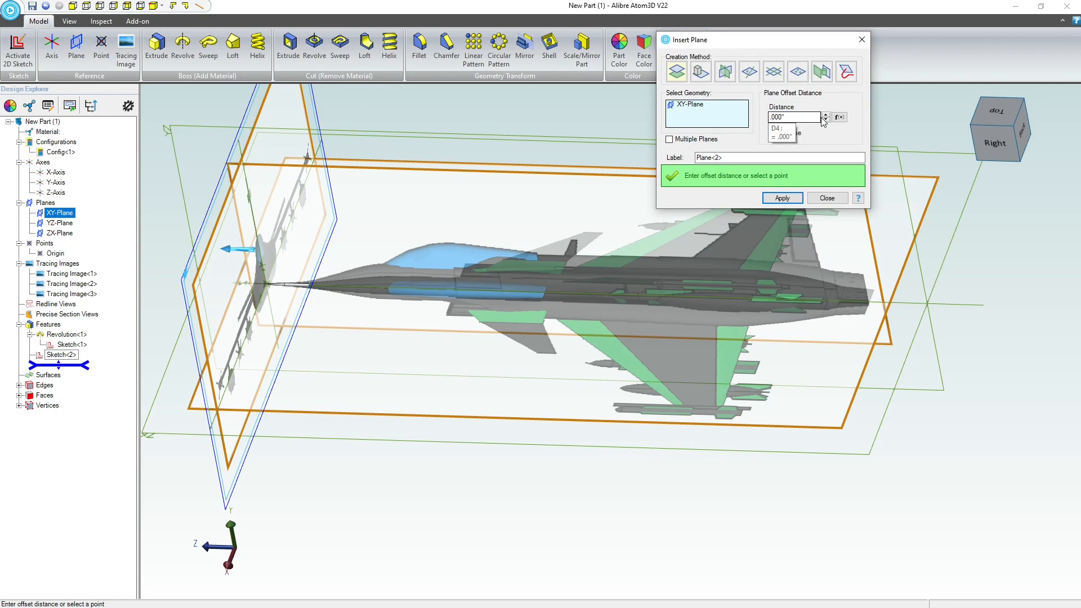
left_click(997, 148)
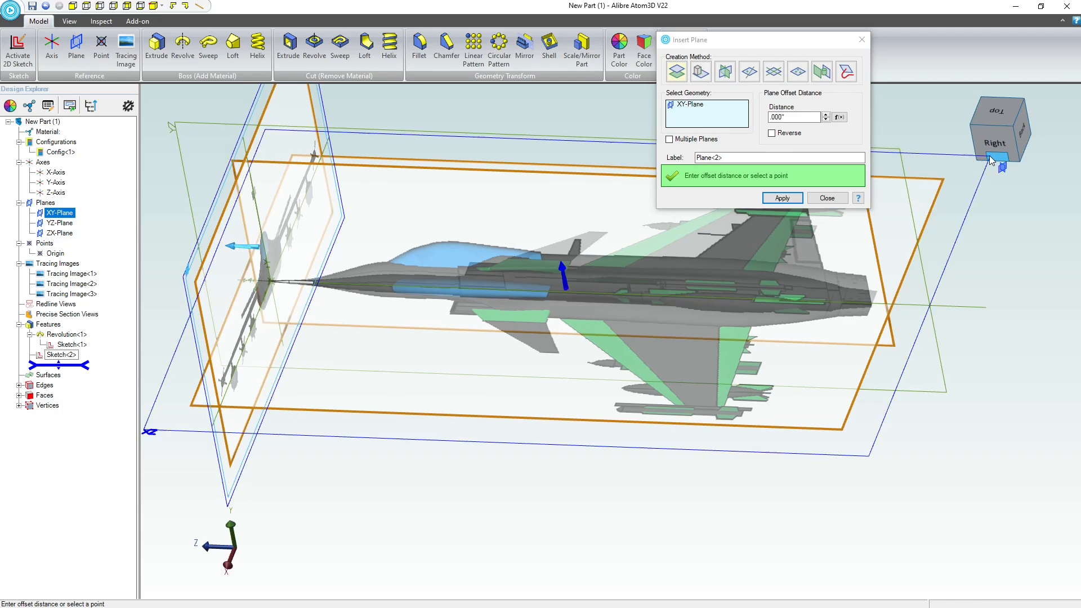
left_click(558, 364)
scroll(557, 366, "up", 5)
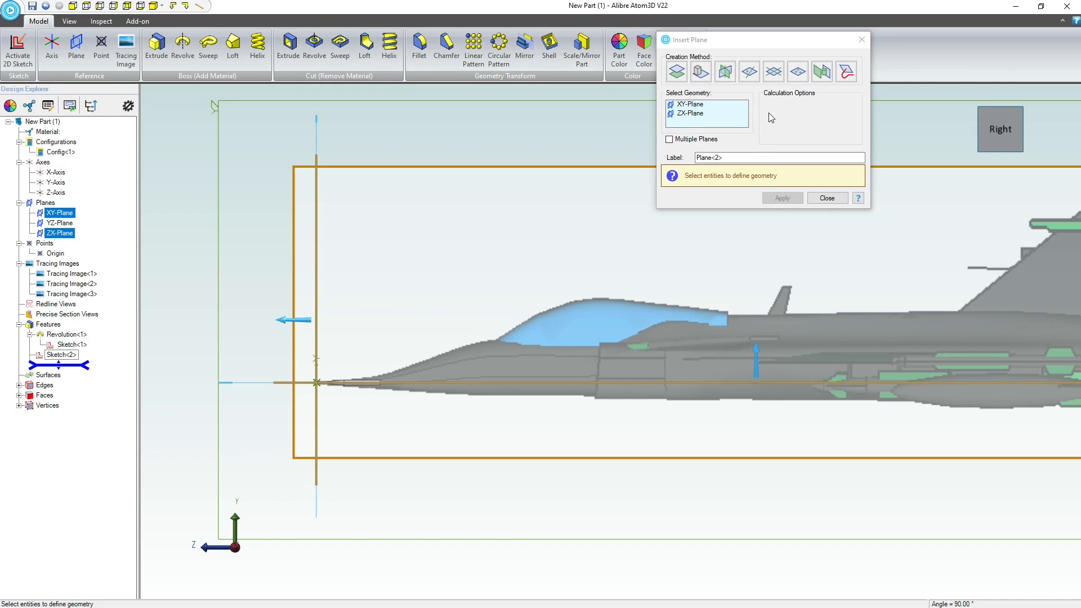
right_click(682, 116)
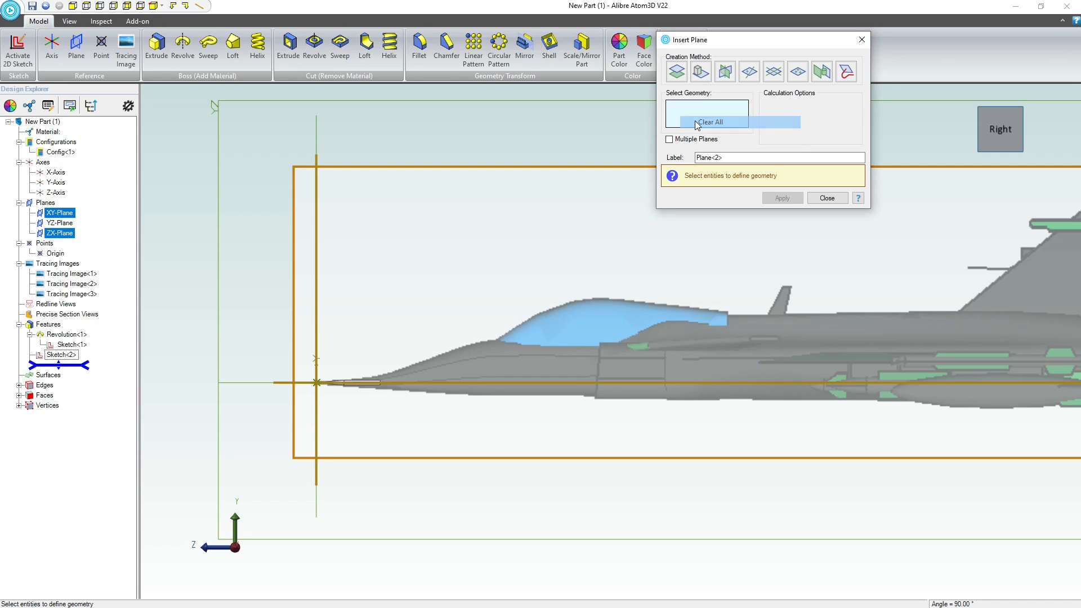
left_click(697, 122)
left_click(316, 133)
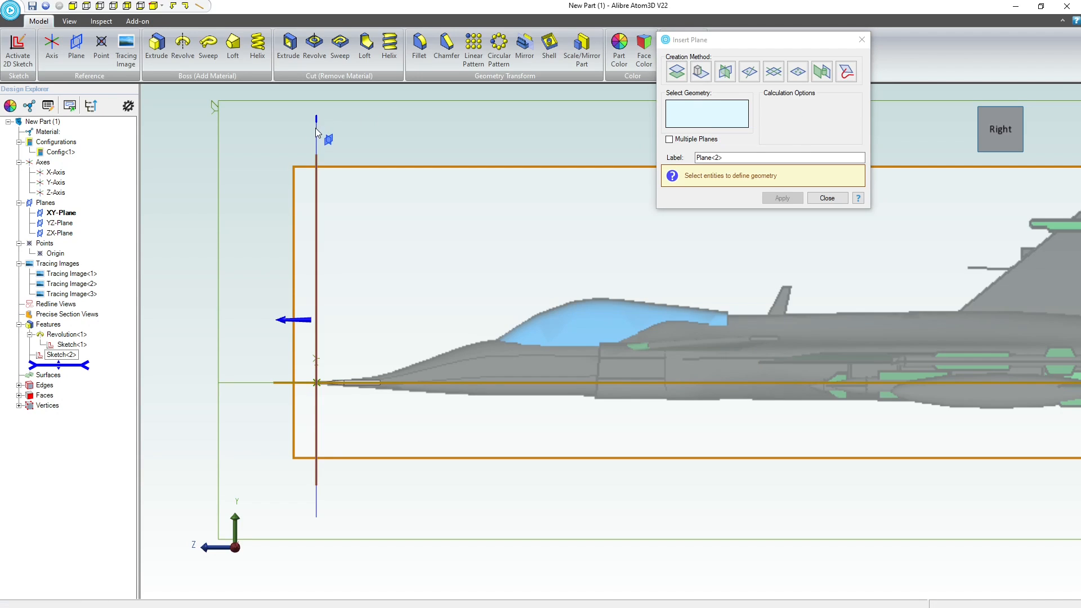
Insert a reference plane offset -1.500" from the XY-Plane, reversed toward the tail to where the canopy begins
left_click(826, 115)
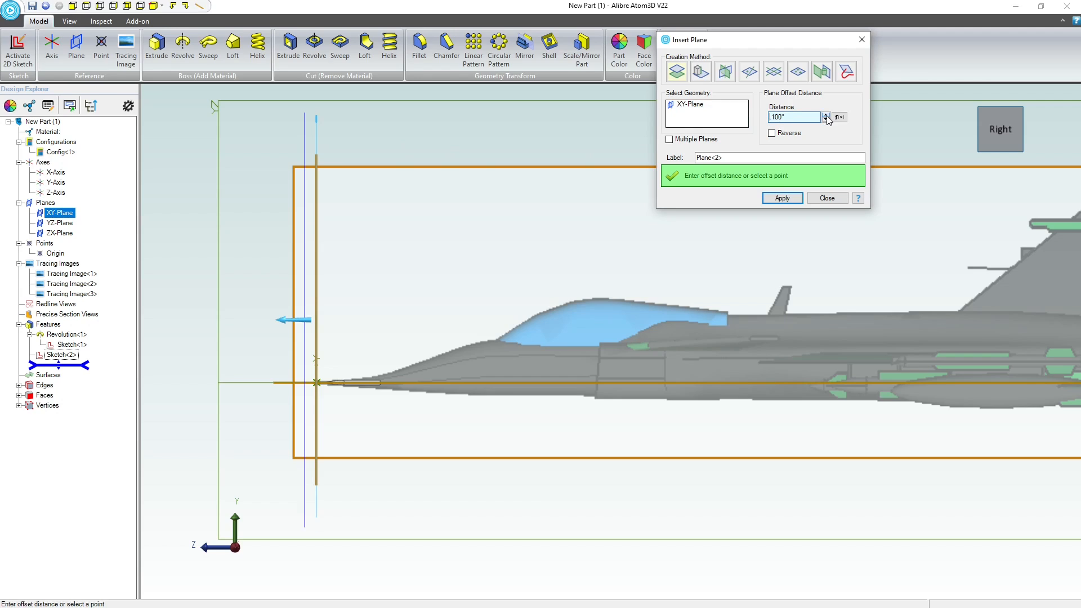
left_click(826, 115)
left_click(826, 115)
left_click(826, 115)
left_click(826, 115)
left_click(825, 114)
left_click(825, 114)
left_click(825, 115)
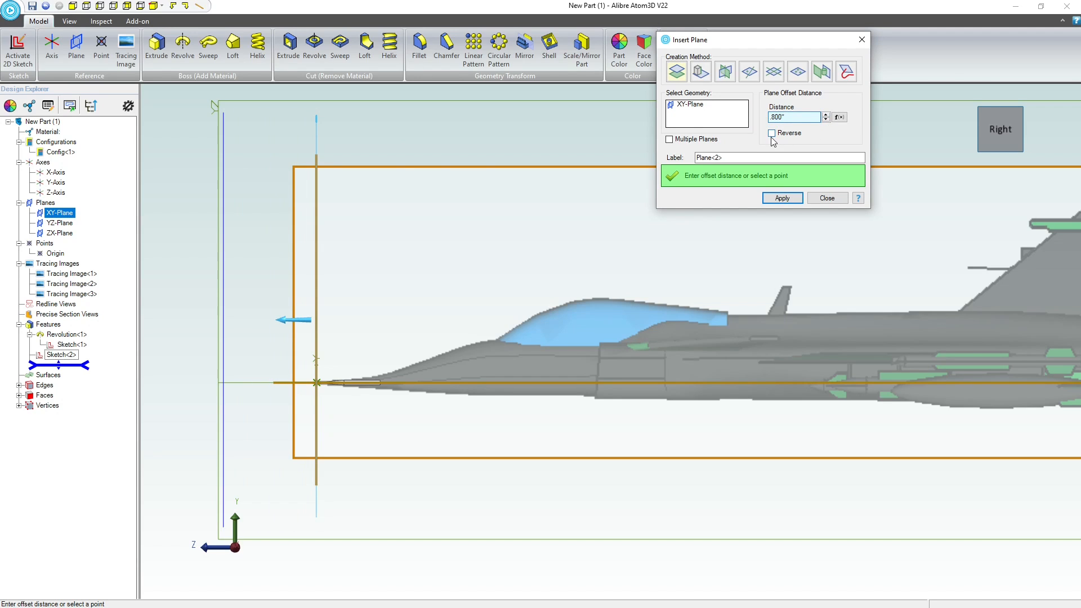
left_click(771, 133)
left_click(825, 119)
left_click(825, 119)
left_click(825, 120)
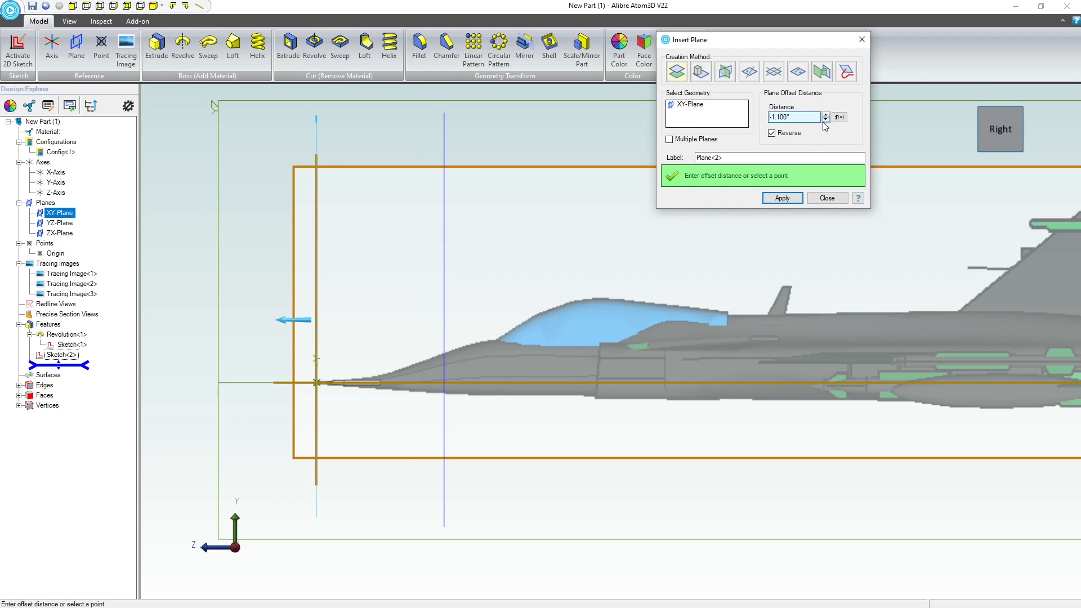
left_click(825, 119)
left_click(825, 120)
left_click(826, 119)
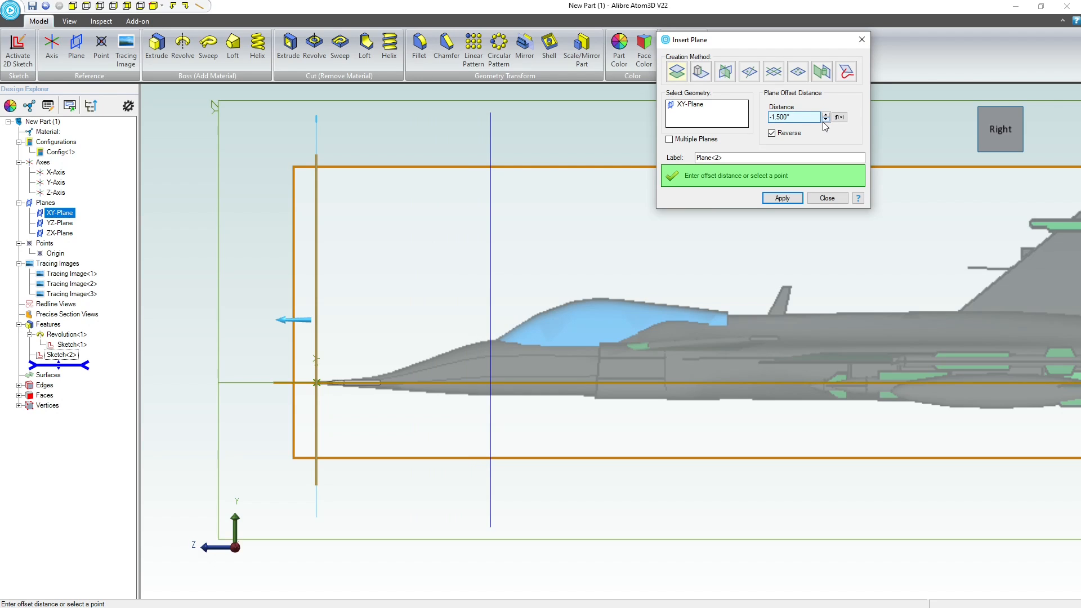
left_click(824, 120)
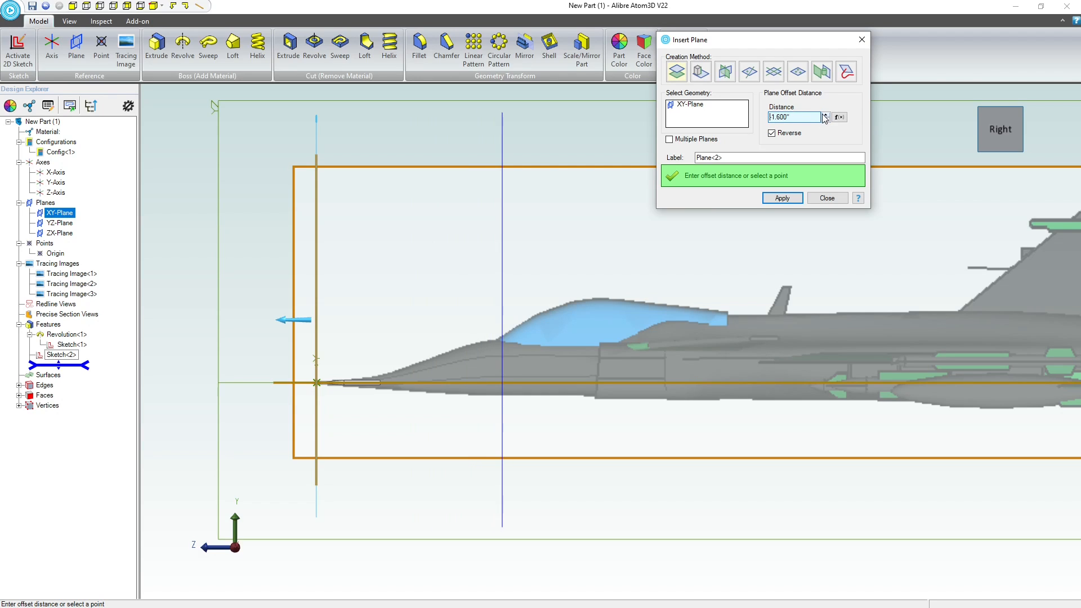
left_click(825, 116)
left_click(825, 116)
left_click(825, 119)
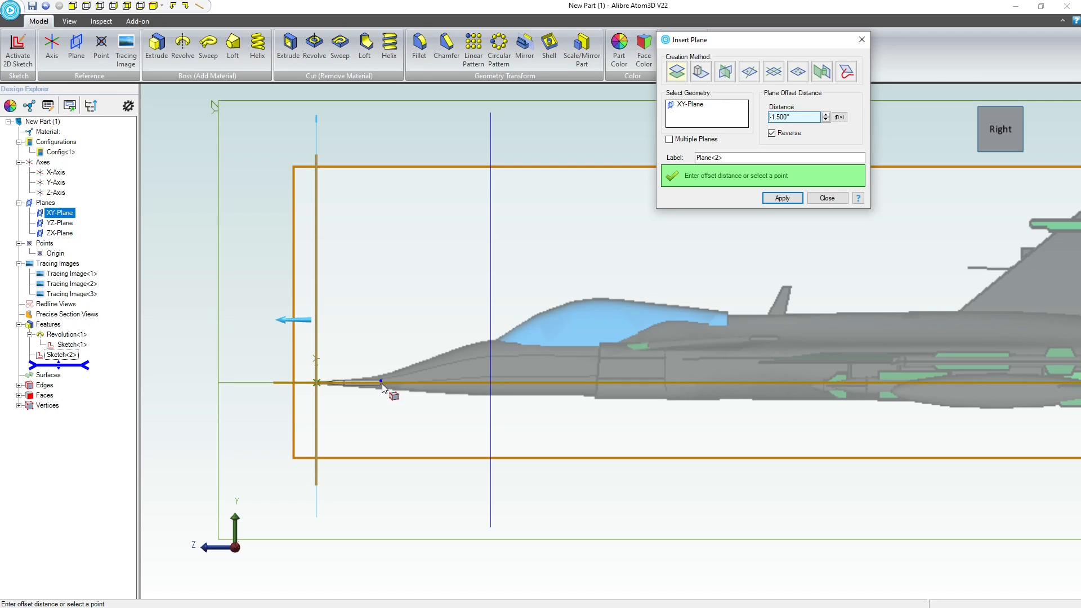
left_click(785, 200)
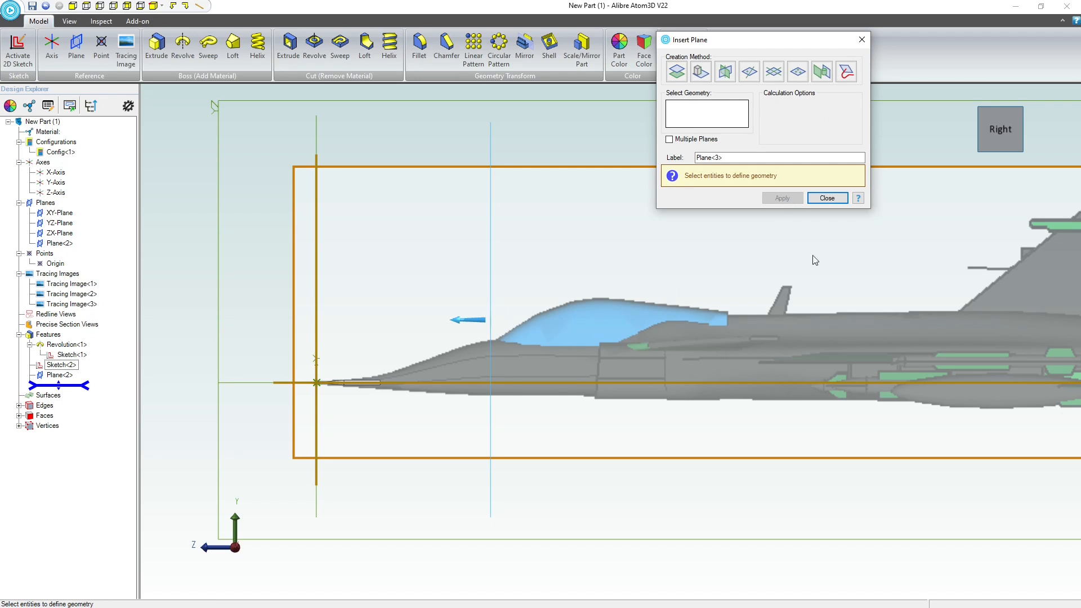
left_click(823, 201)
Start a 2D sketch on the newly inserted offset plane at the front of the canopy
mouse_move(496, 333)
middle_mouse_down()
mouse_move(515, 329)
mouse_move(514, 353)
middle_mouse_up()
scroll(513, 360, "down", 5)
scroll(361, 334, "up", 5)
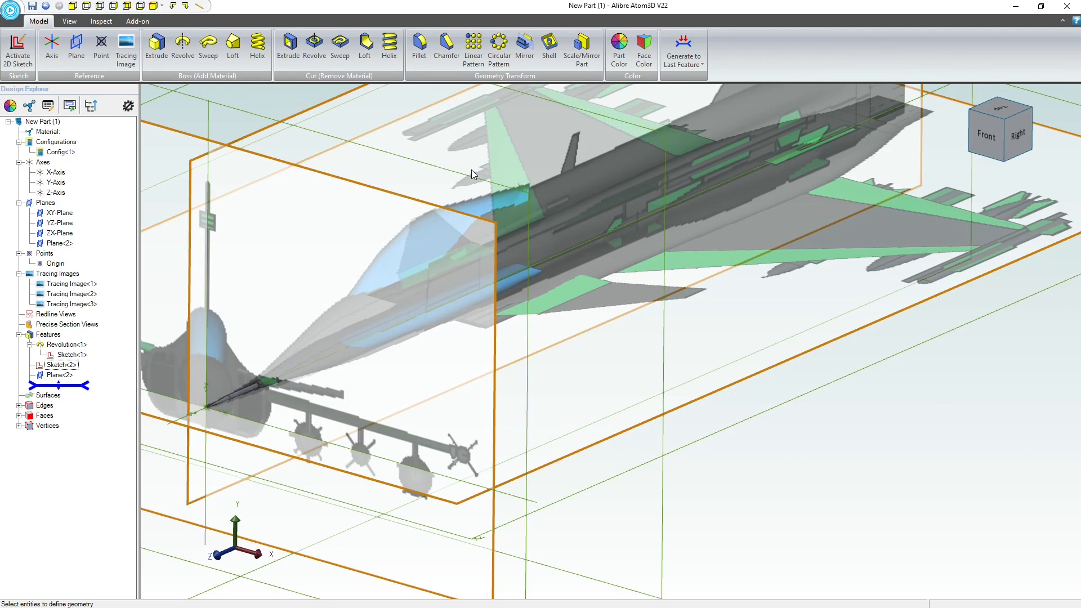
left_click(522, 186)
scroll(622, 318, "down", 3)
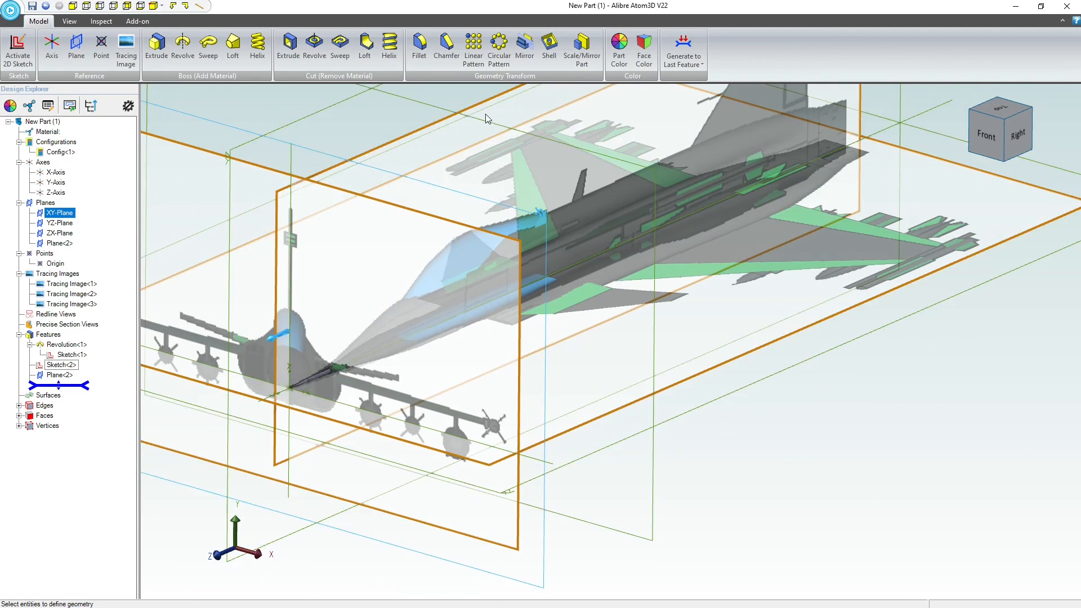
left_click(59, 375)
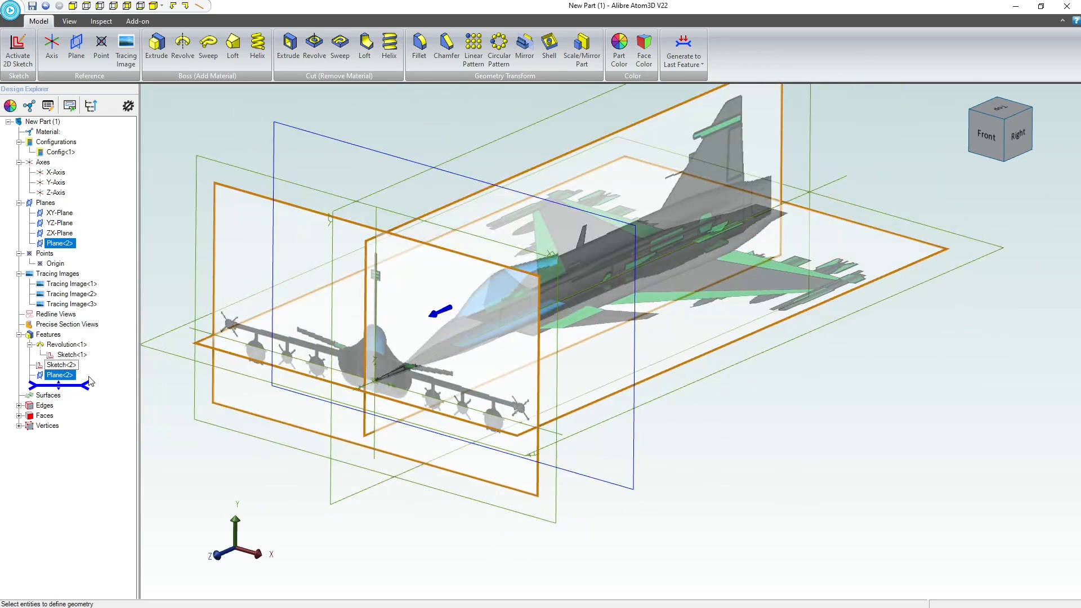
scroll(370, 189, "down", 3)
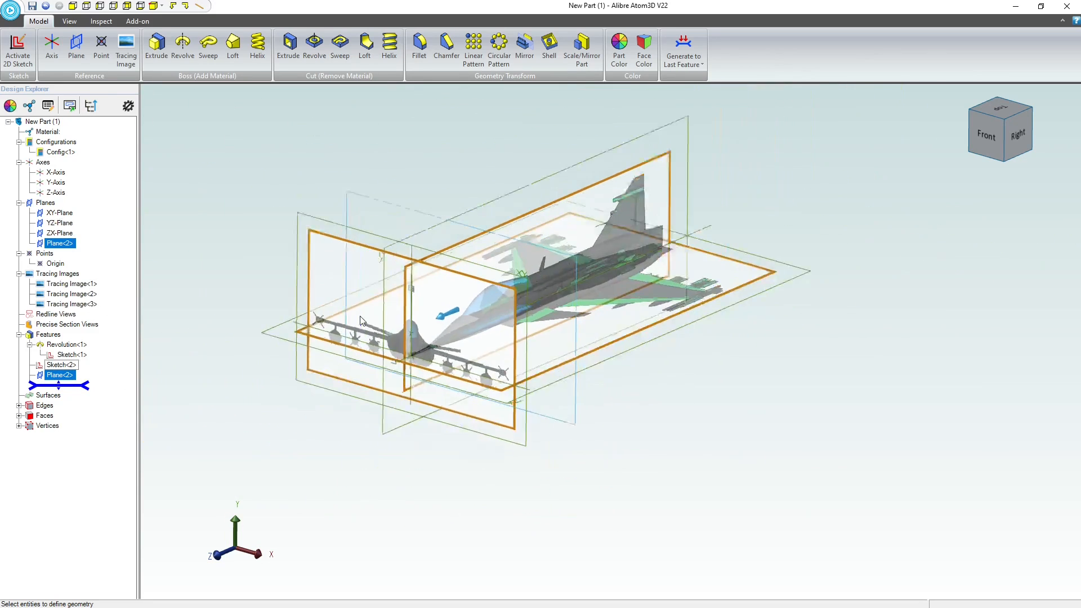
scroll(371, 203, "up", 6)
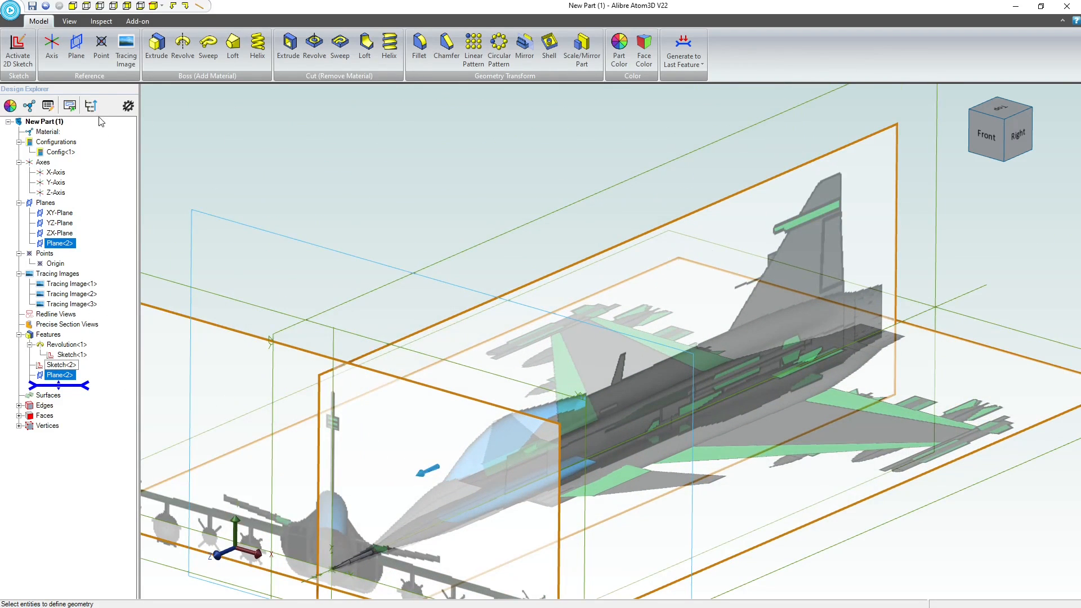
left_click(18, 51)
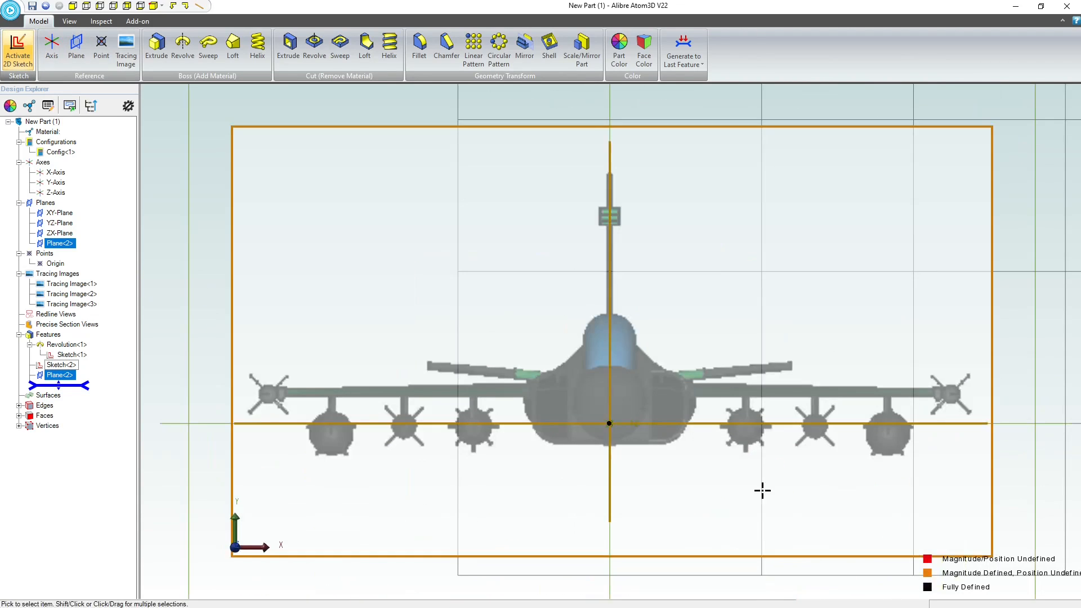
Sketch a vertical line from the origin down to the lower edge of the round nose section in the front tracing image
scroll(572, 393, "up", 4)
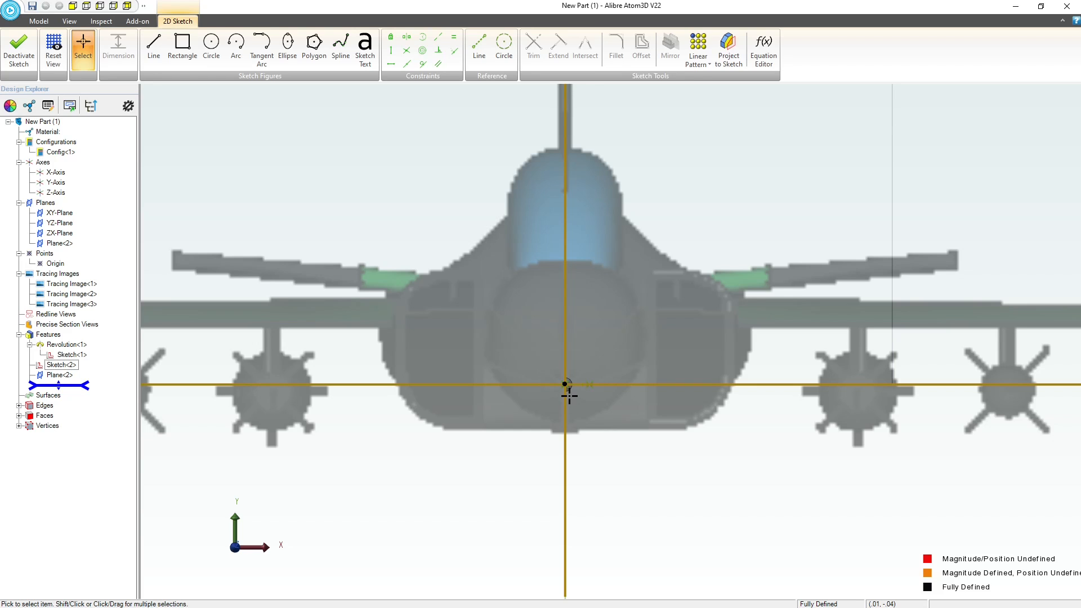
scroll(565, 389, "down", 1)
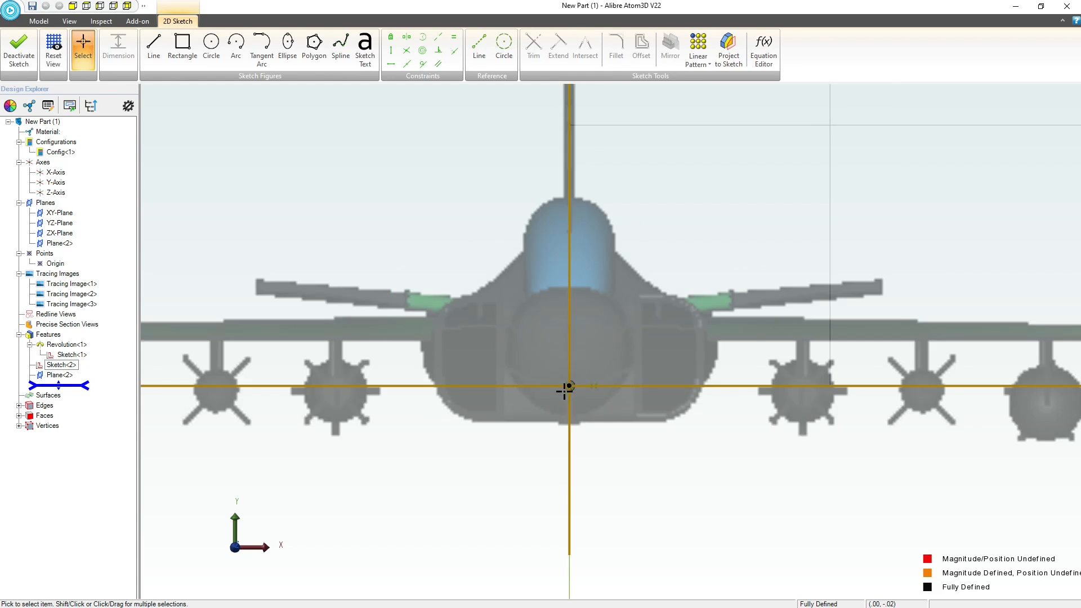
left_click(153, 48)
scroll(567, 387, "up", 2)
left_click(562, 386)
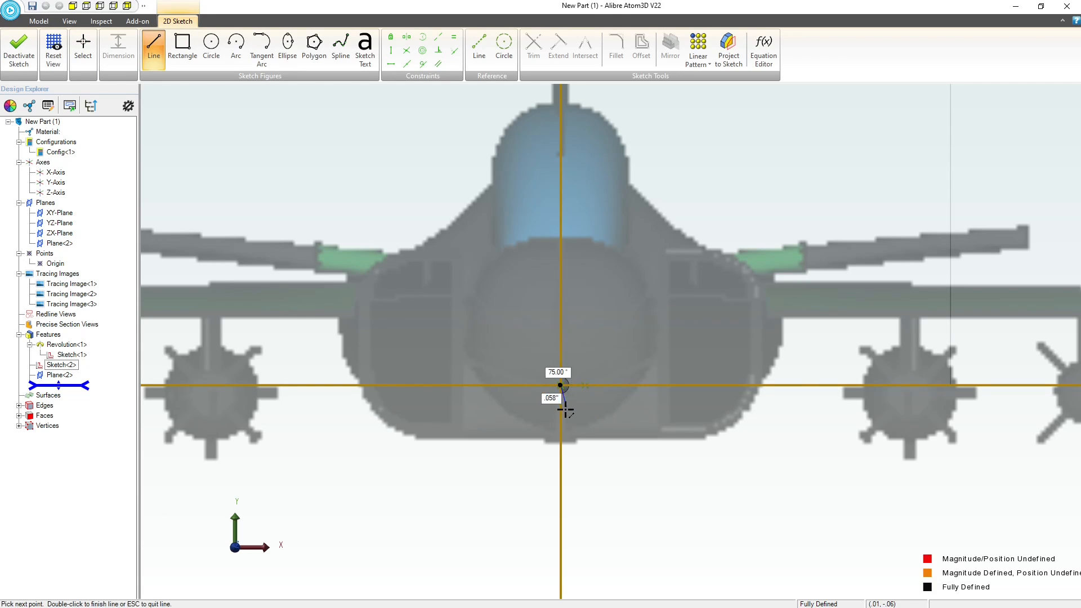
left_click(561, 428)
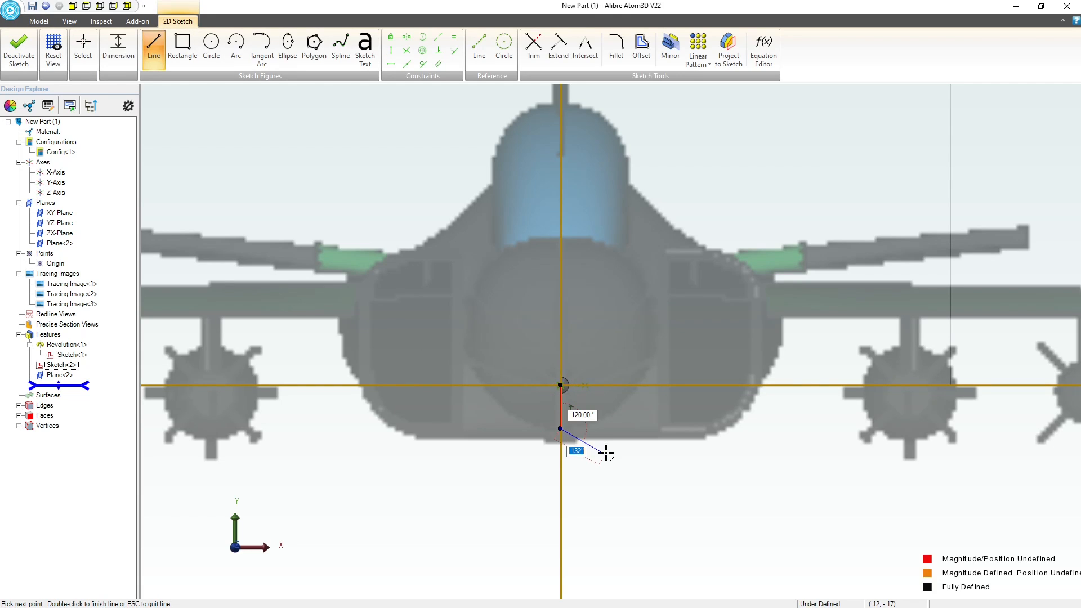
key("Escape")
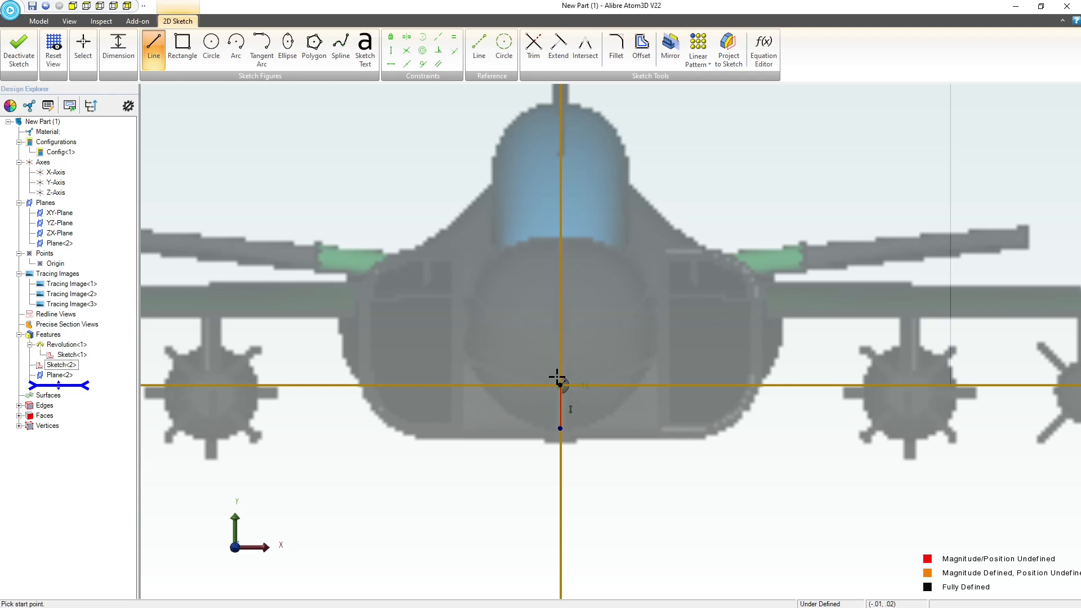
Sketch a vertical line about 0.37" long from the origin up to the nose section's top edge below the canopy
left_click(559, 385)
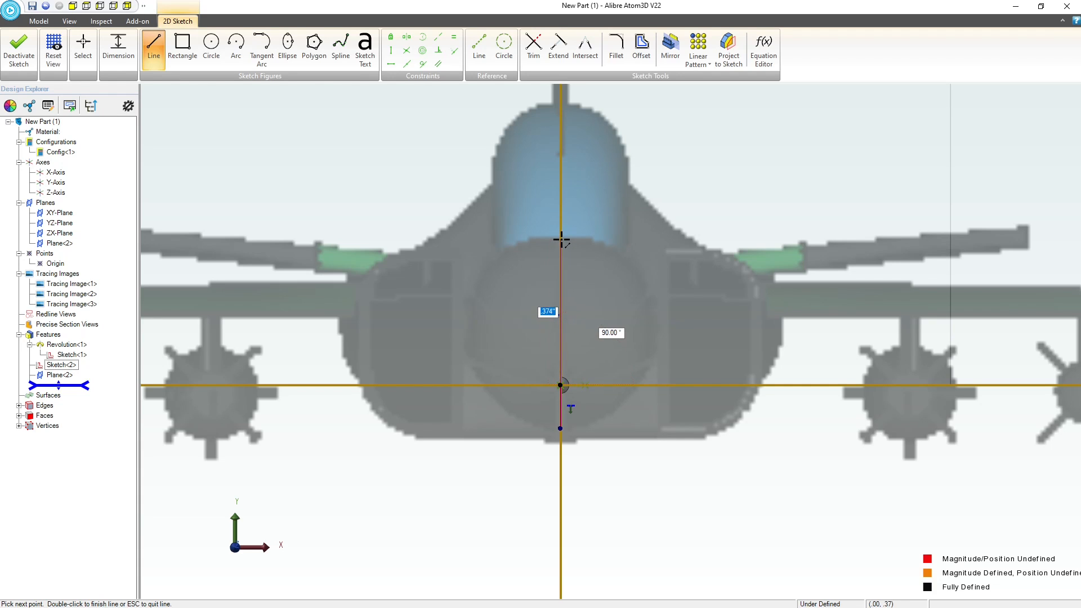
double_click(567, 242)
scroll(588, 310, "up", 1)
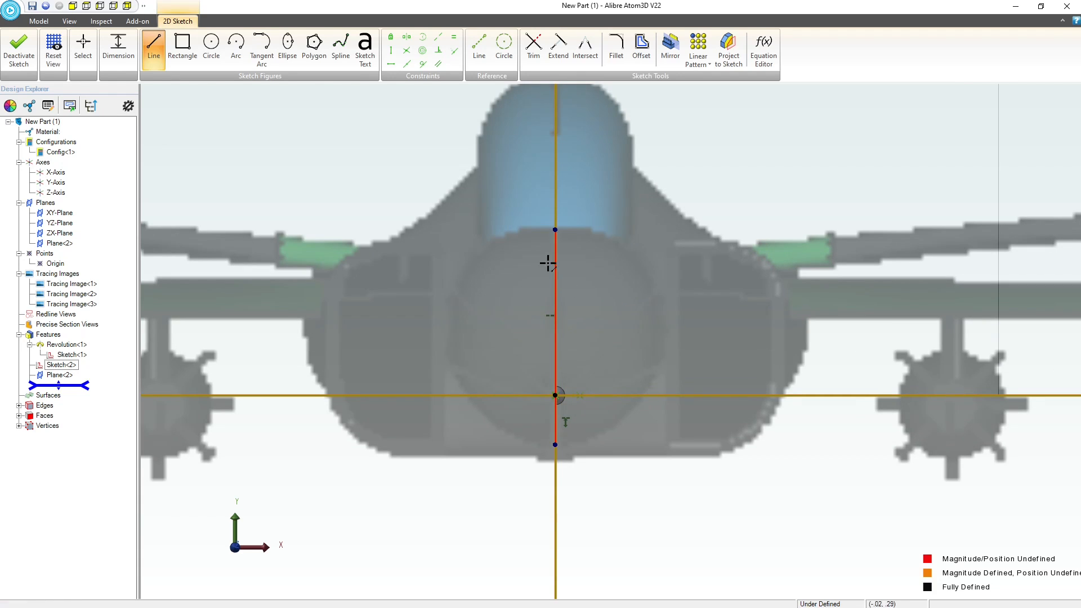
Move the lower line's bottom endpoint slightly down, to about 0.12" below the origin
left_click(555, 445)
key("Escape")
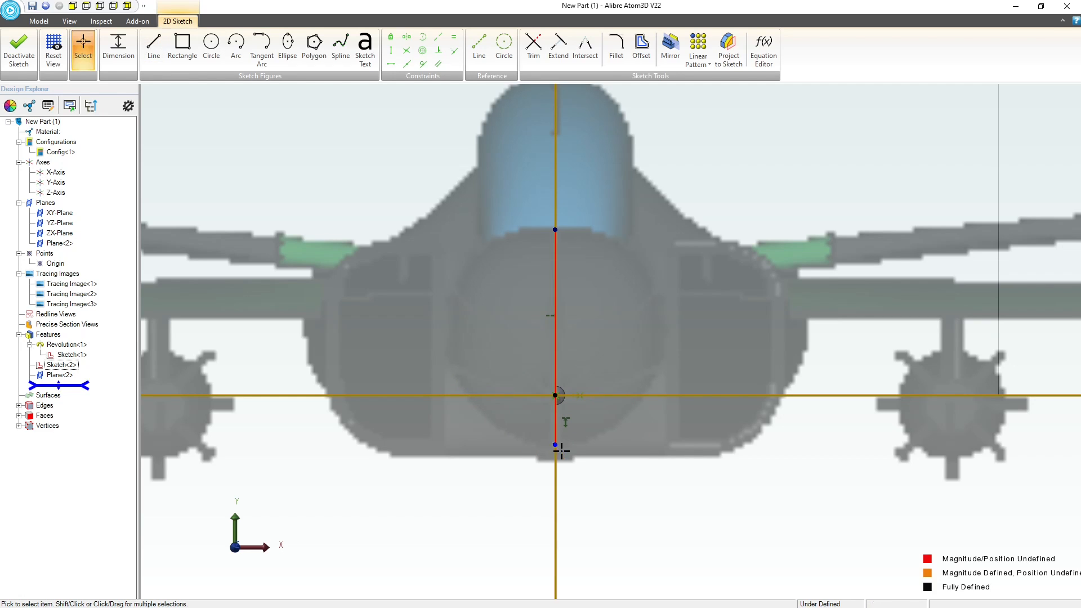
left_click_drag(556, 446, 559, 458)
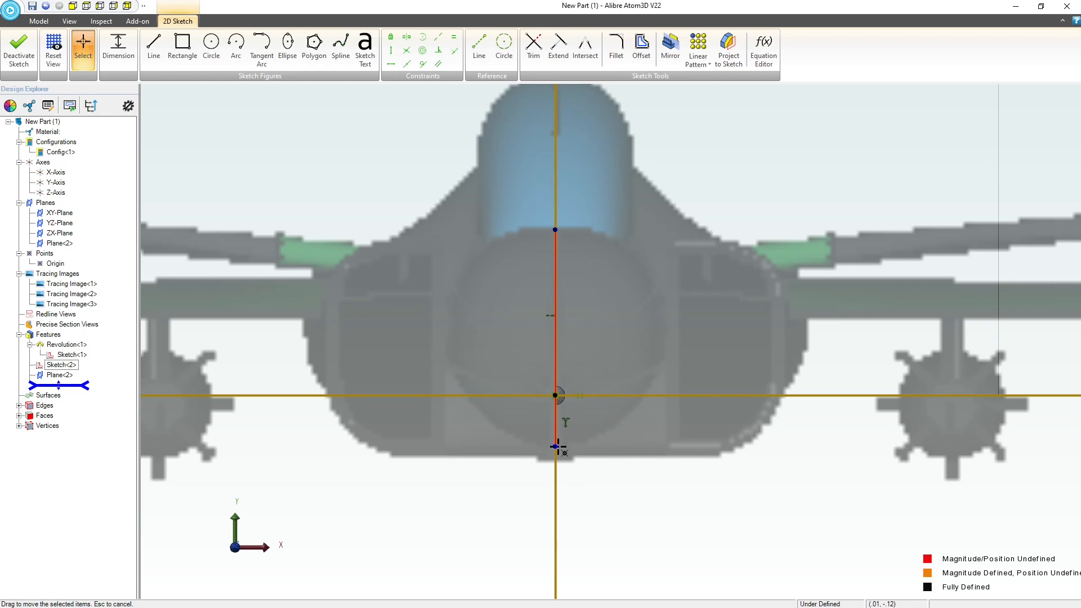
scroll(558, 447, "up", 3)
scroll(581, 480, "down", 4)
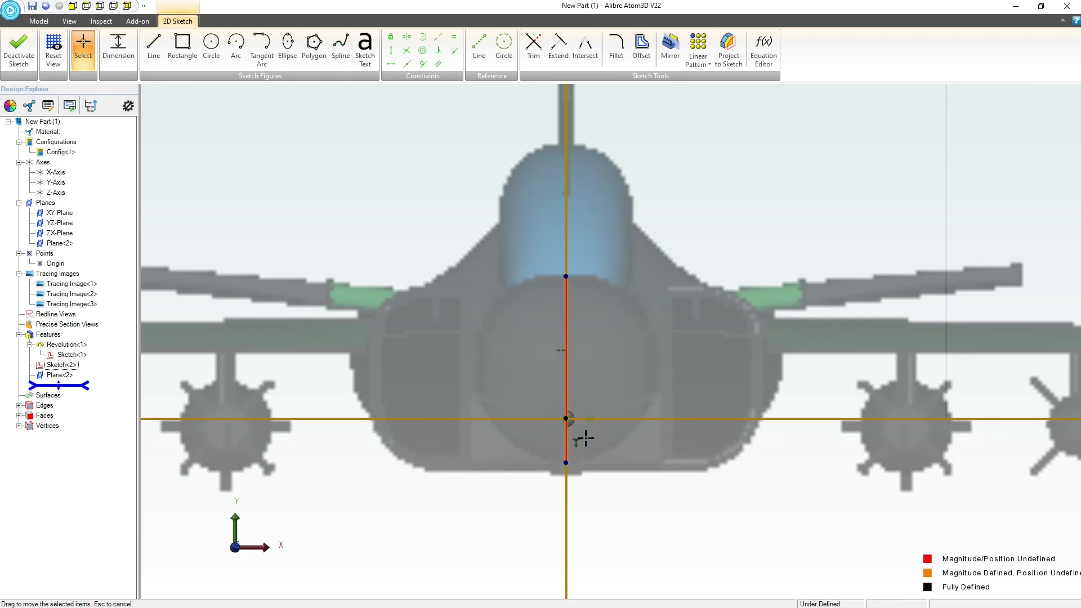
Draw a four-point spline along the nose section's right half, from the upper line's top endpoint to the lower line's bottom endpoint
scroll(589, 299, "up", 2)
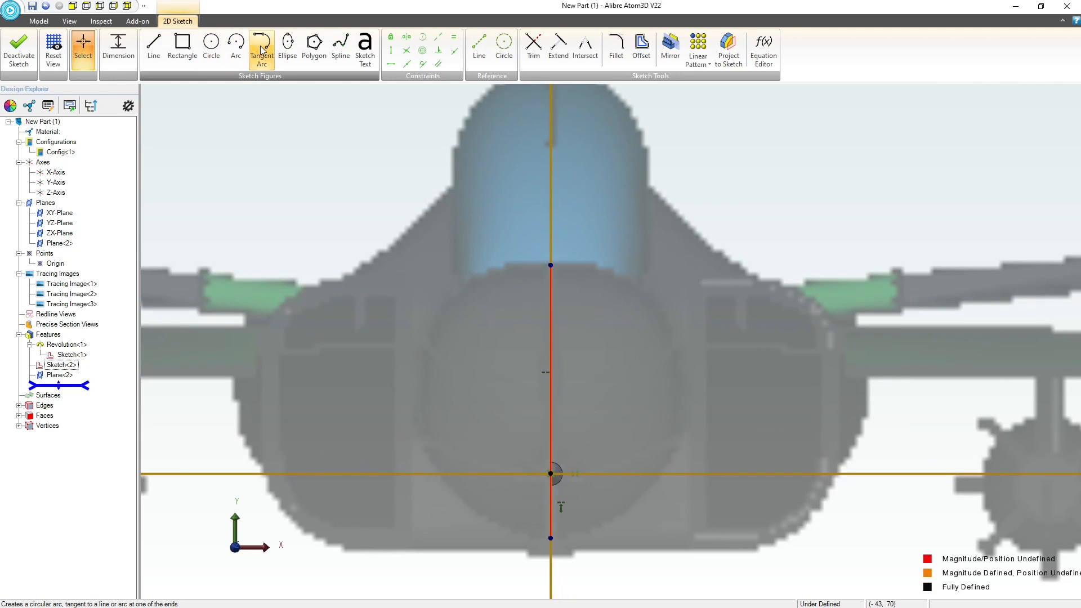
left_click(340, 45)
left_click(550, 265)
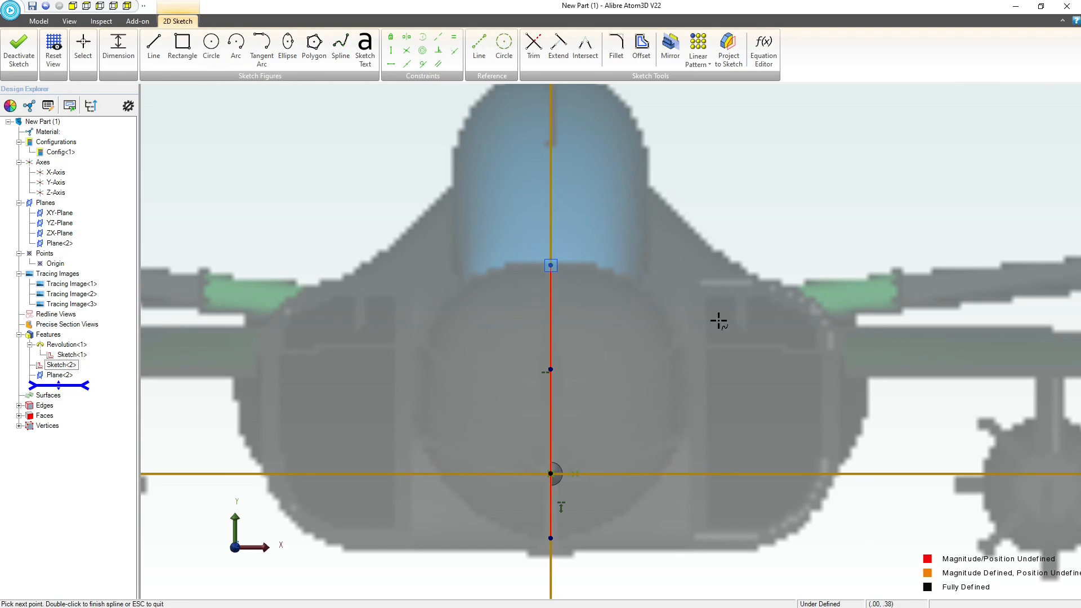
left_click(671, 324)
left_click(640, 500)
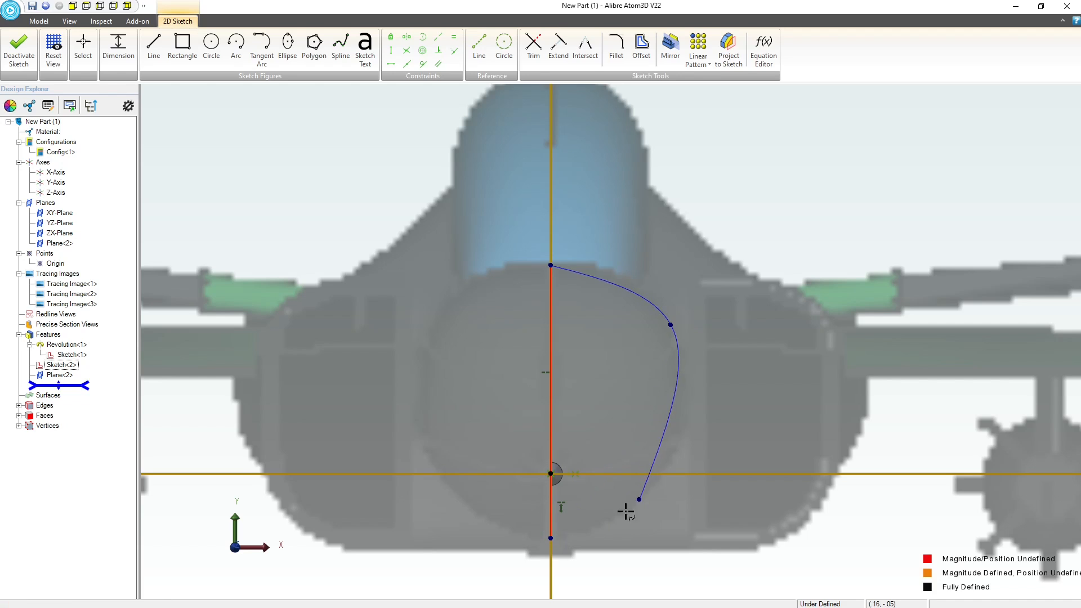
left_click(551, 537)
key("Escape")
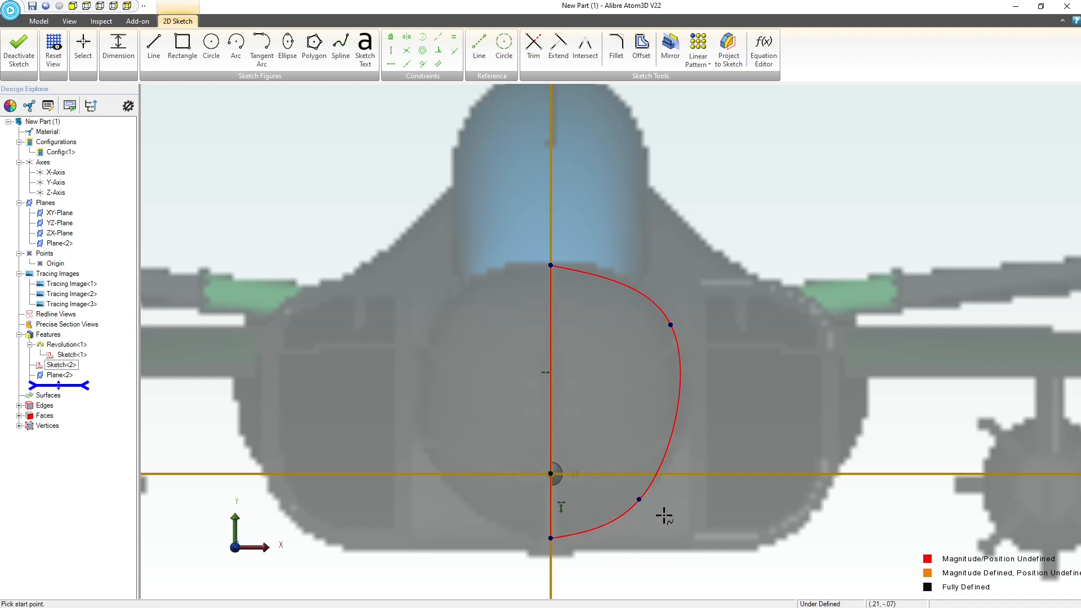
key("Escape")
Reshape the half-section spline by repositioning its two interior points against the traced nose outline, with the upper one at about (0.21, 0.30)
scroll(662, 338, "up", 1)
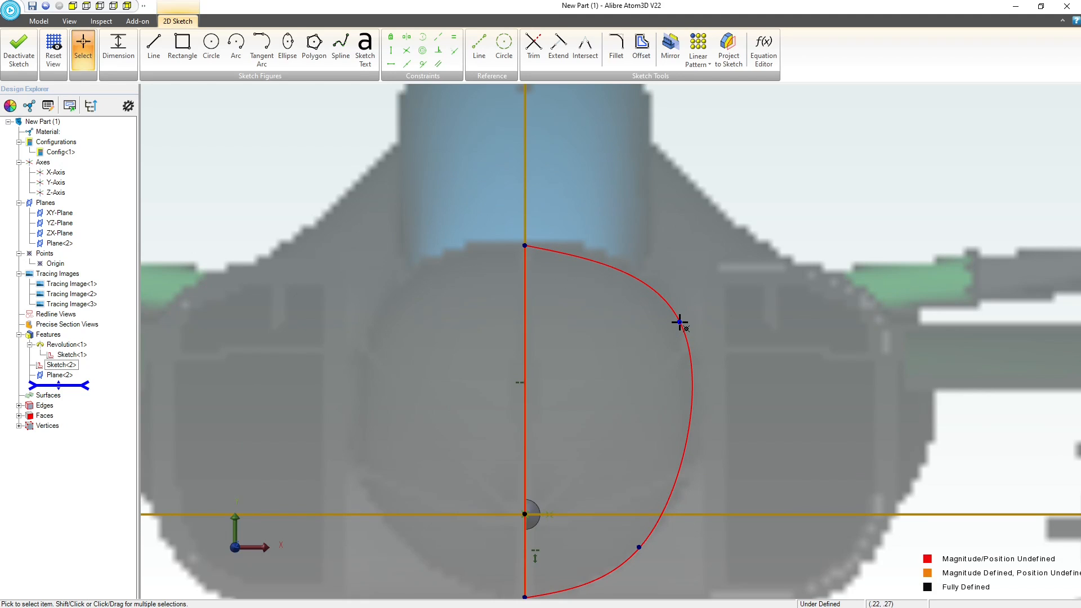
left_click_drag(680, 322, 654, 290)
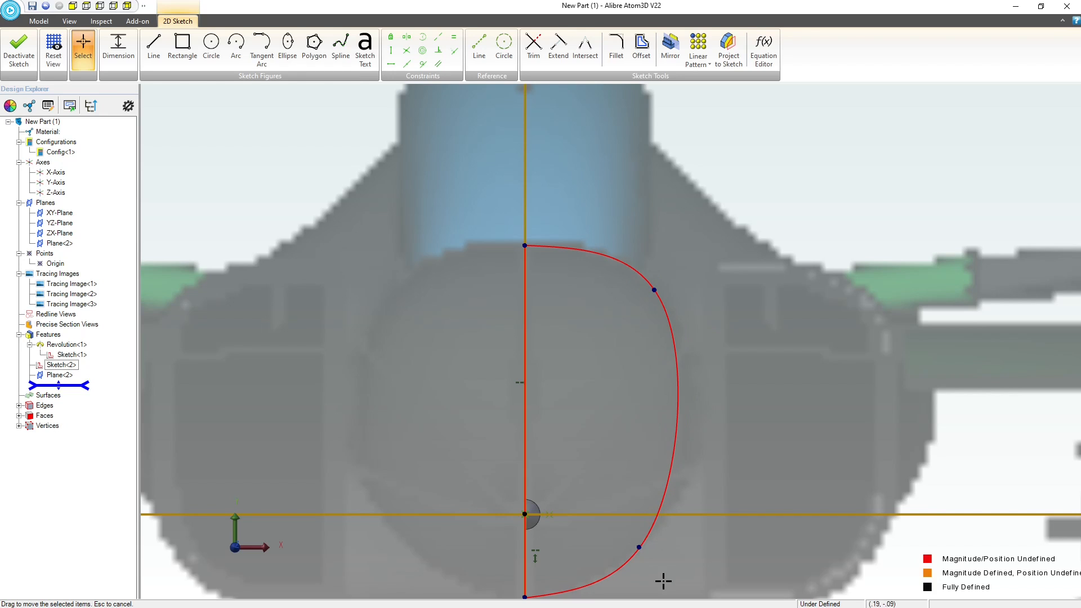
mouse_move(640, 547)
left_mouse_down()
mouse_move(690, 502)
mouse_move(652, 550)
left_mouse_up()
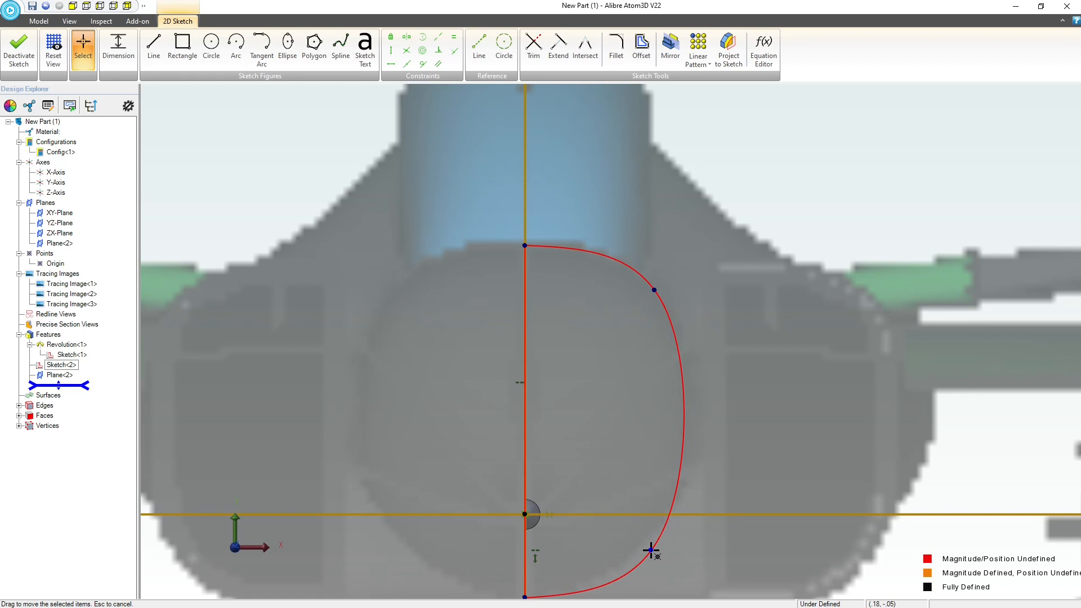
scroll(633, 526, "down", 2)
scroll(549, 589, "up", 2)
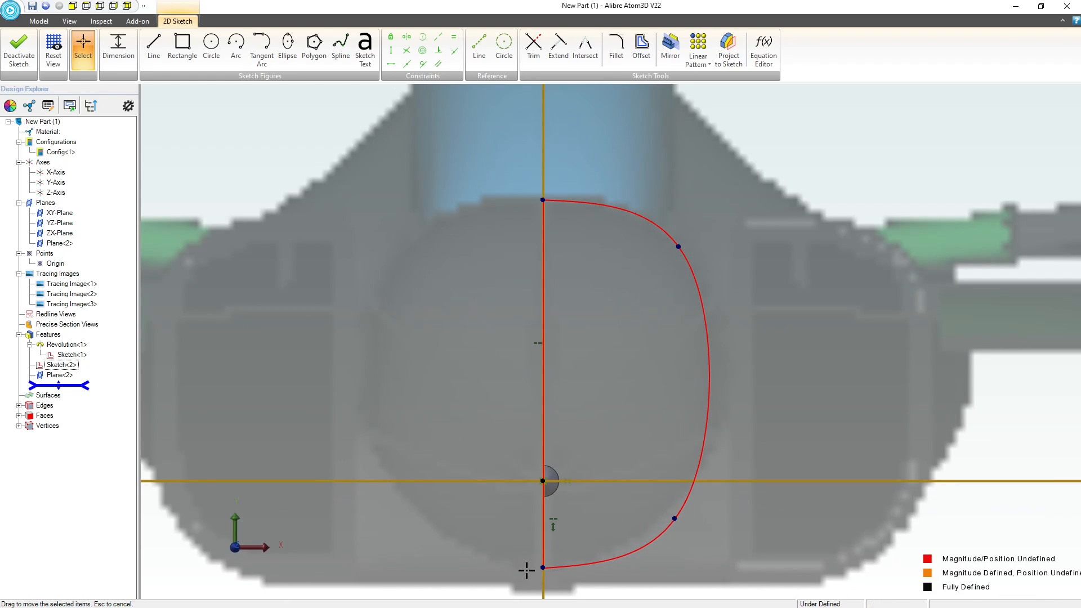
left_click_drag(674, 519, 612, 541)
left_click_drag(679, 247, 688, 288)
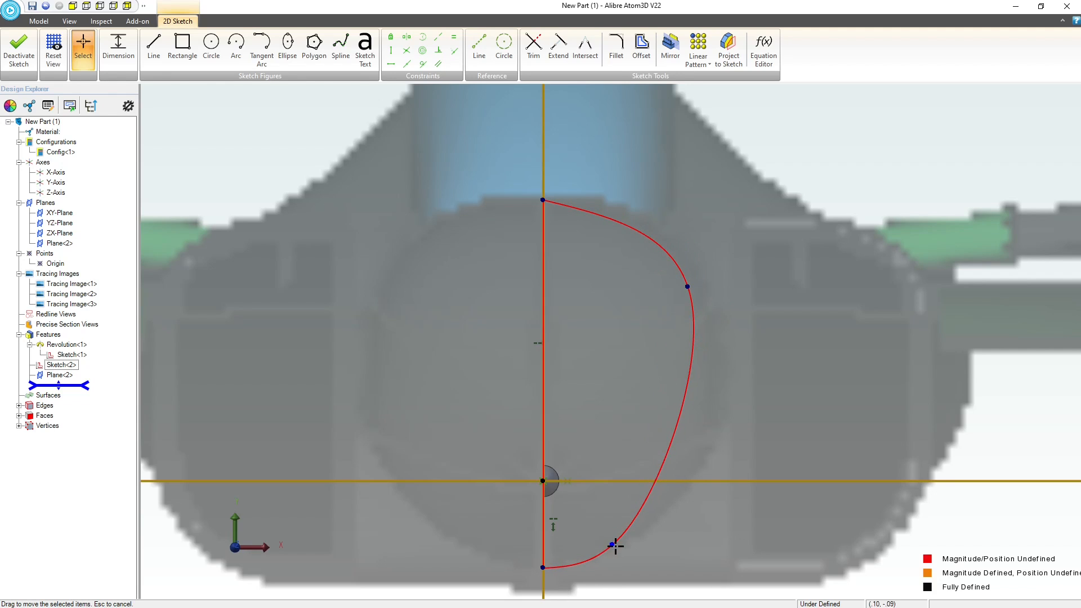
left_click_drag(614, 545, 651, 537)
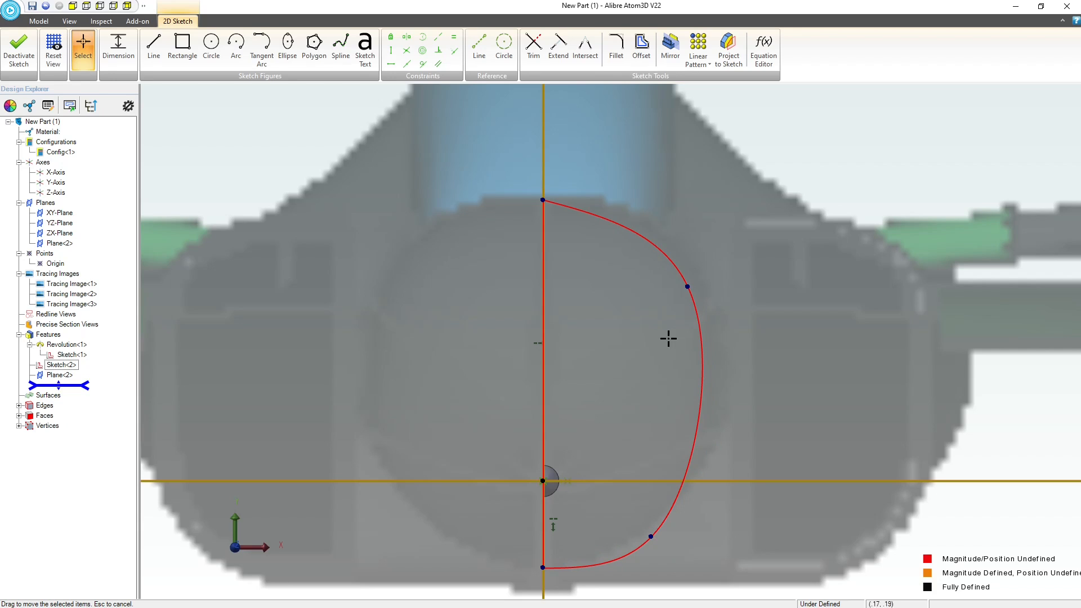
left_click_drag(686, 286, 688, 265)
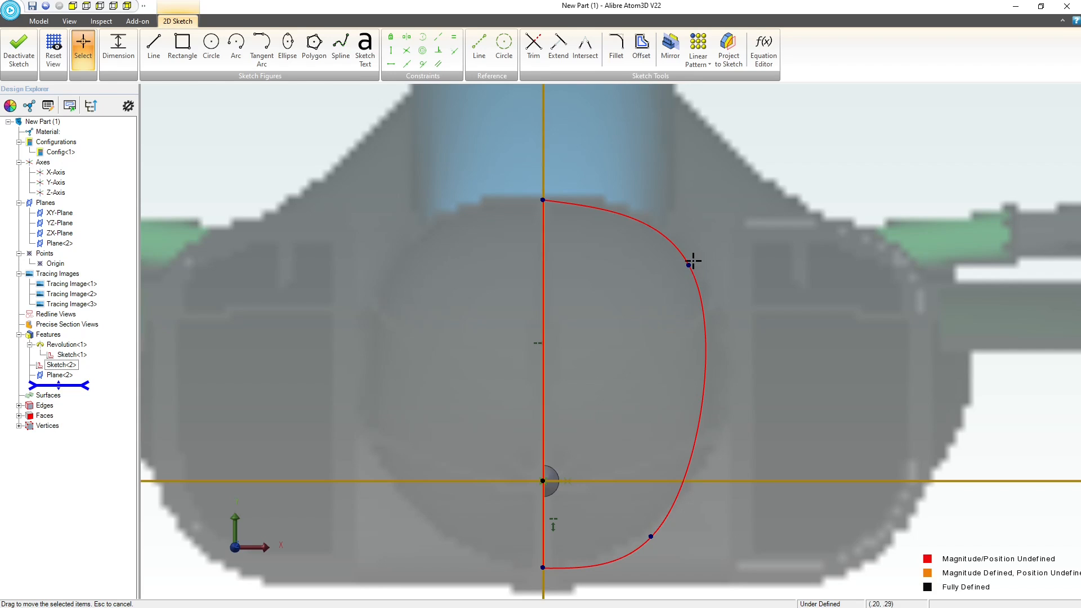
left_click_drag(691, 264, 699, 258)
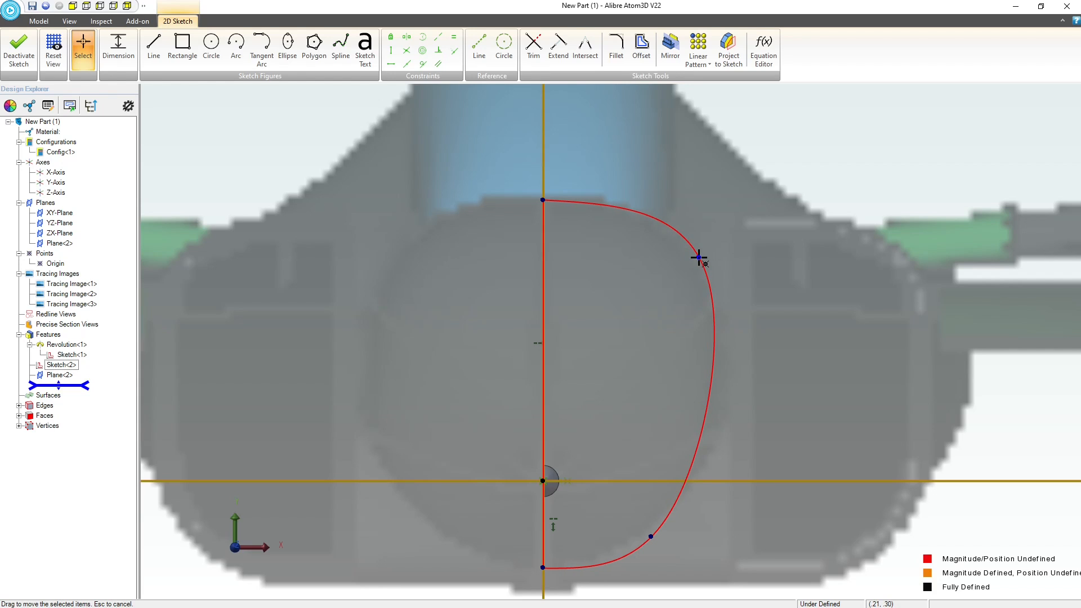
Finish the nose half-section sketch and turn on the display of sketches in the model
scroll(654, 371, "down", 1)
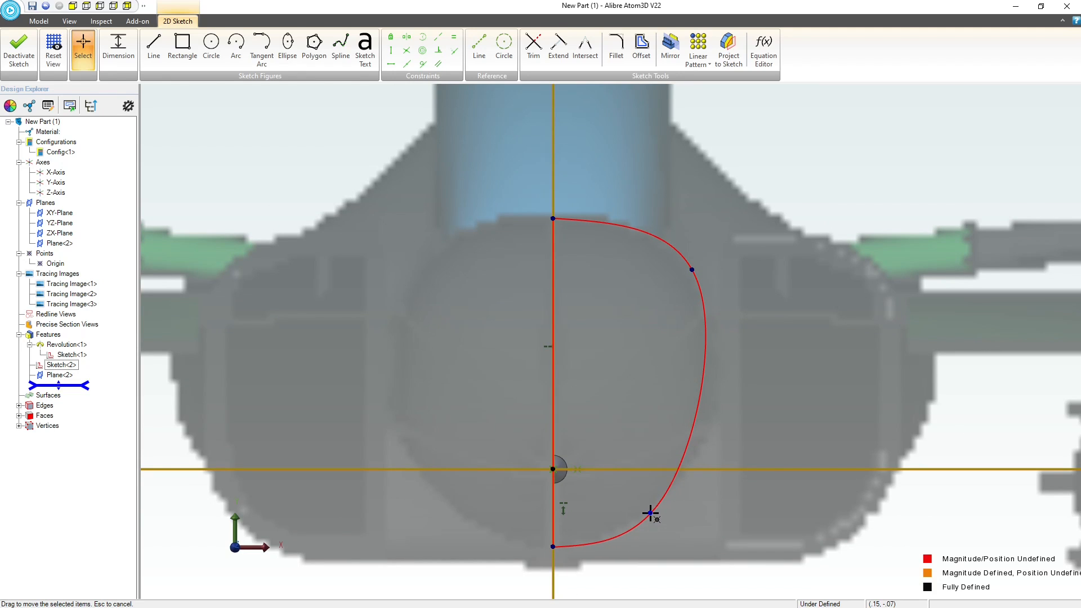
left_click(19, 50)
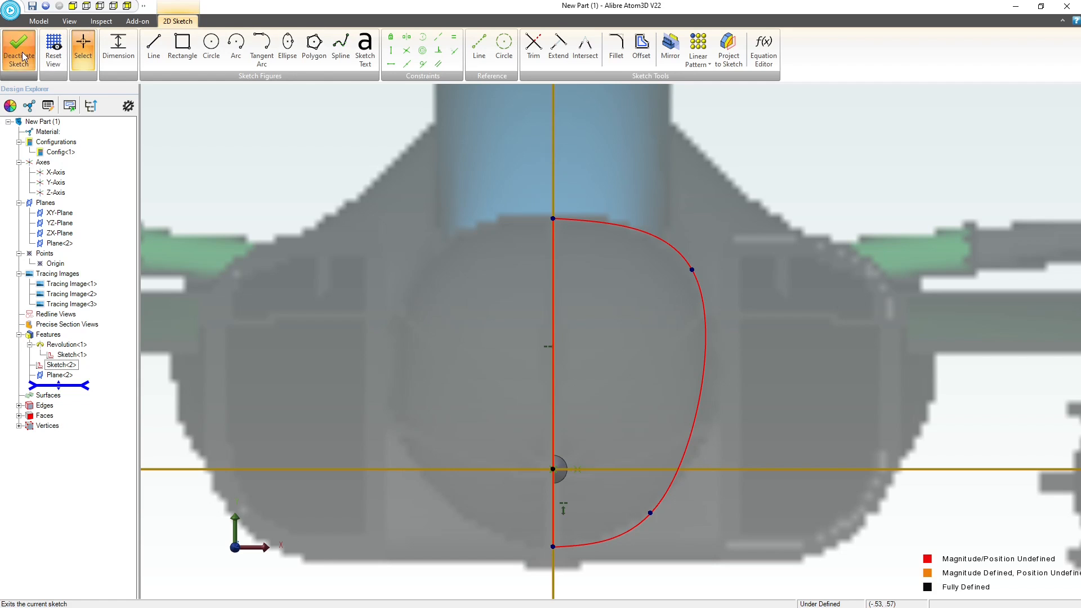
scroll(656, 433, "down", 3)
scroll(766, 379, "down", 1)
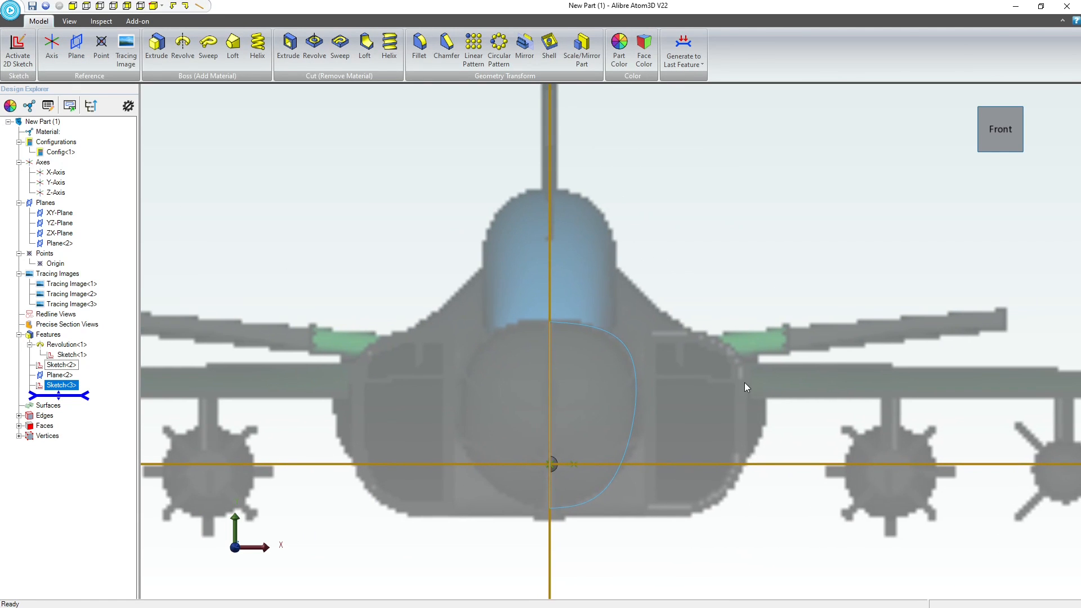
left_click(785, 292)
middle_click_drag(784, 293, 769, 311)
scroll(769, 308, "down", 5)
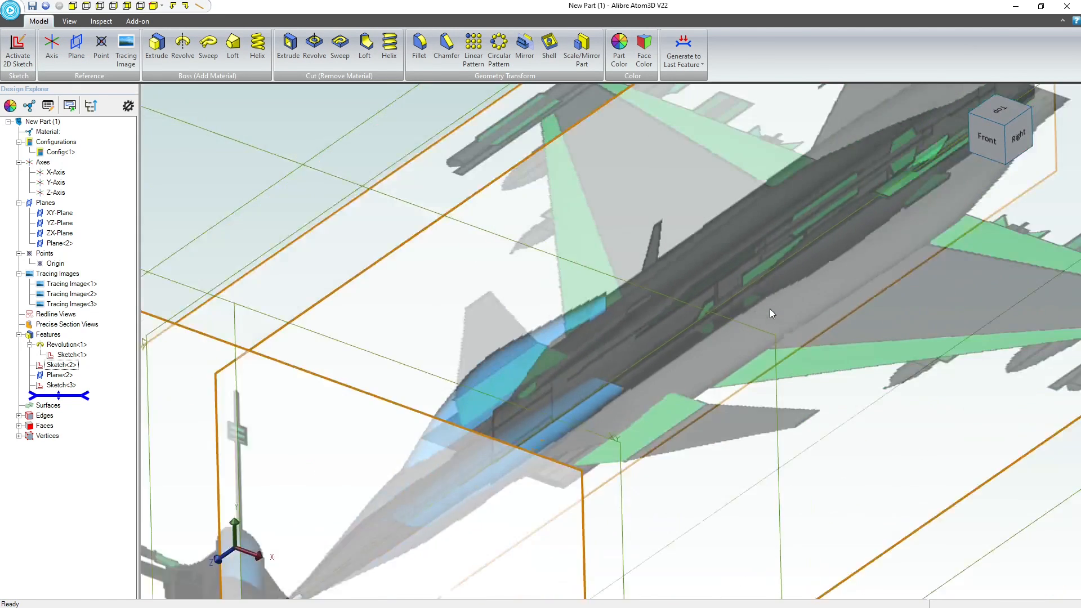
scroll(599, 394, "down", 3)
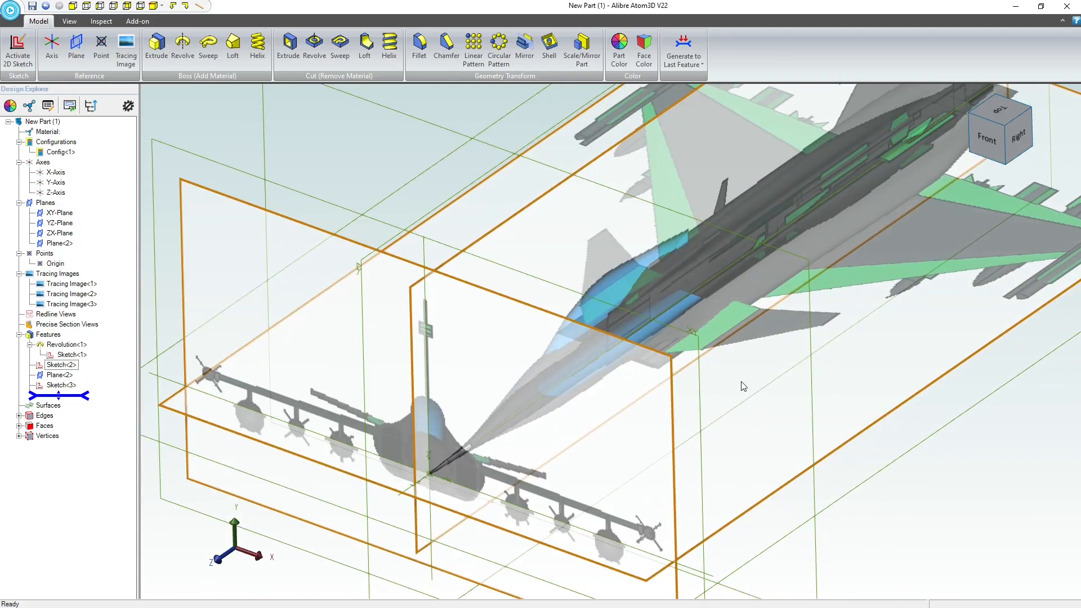
middle_click_drag(743, 384, 730, 276)
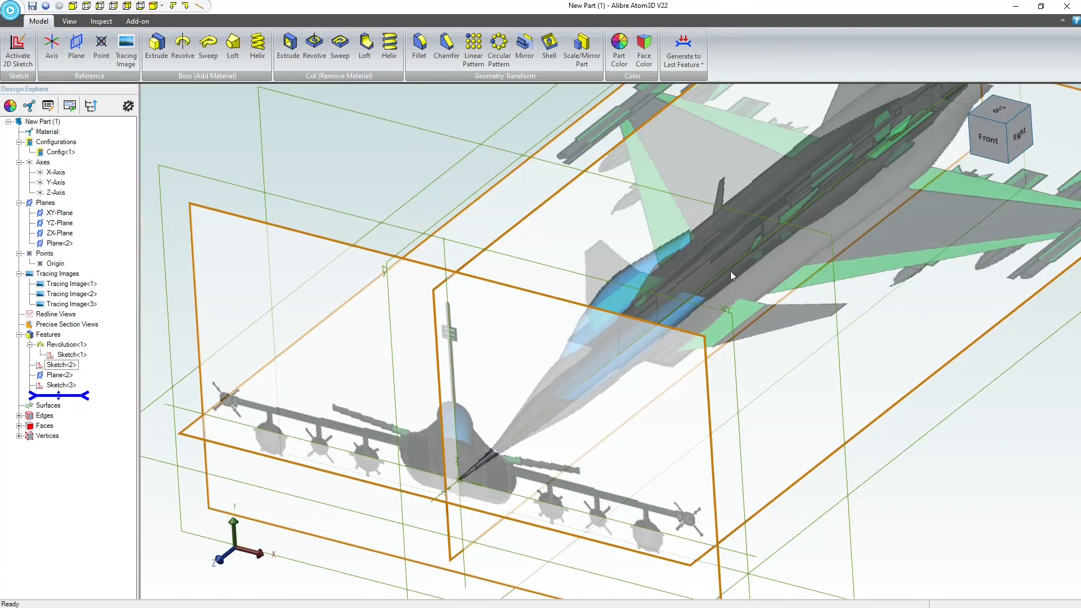
left_click(69, 21)
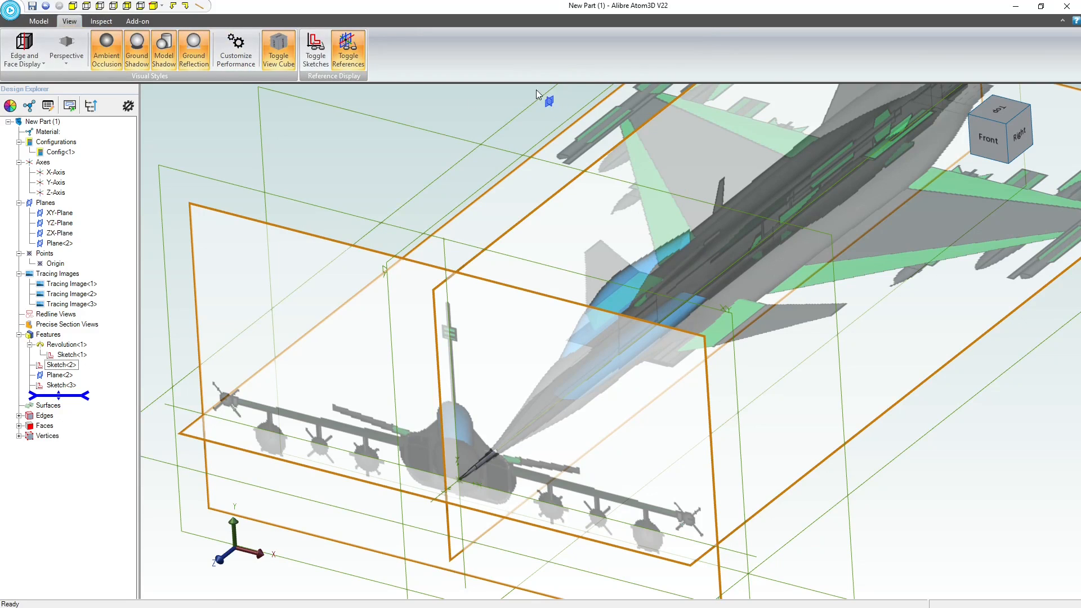
left_click(316, 49)
scroll(603, 395, "up", 2)
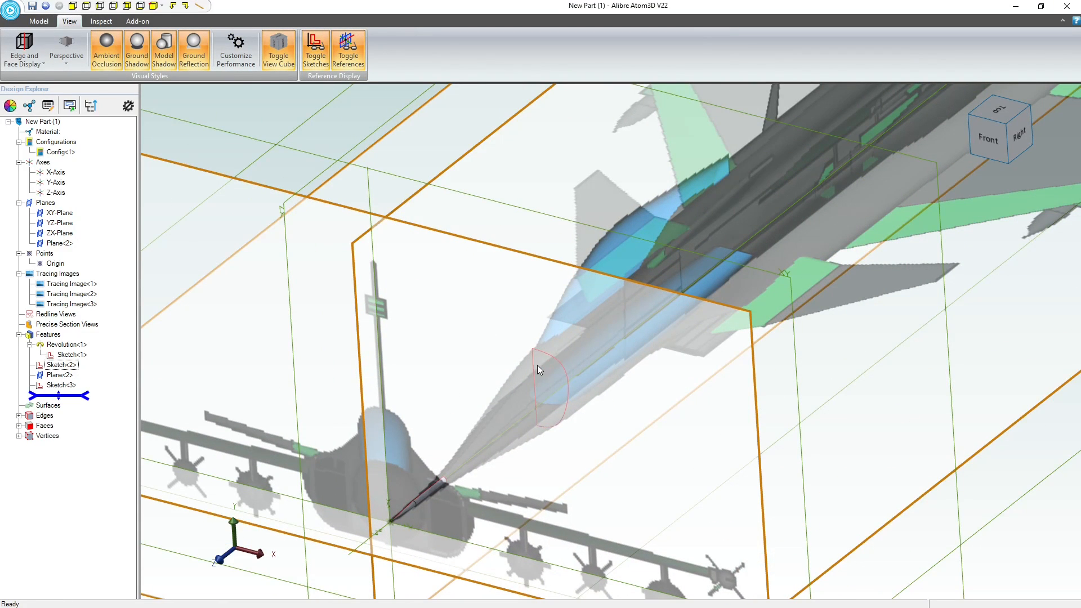
Examine the half section's width and height against the top-view and side-view tracing images of the nose
left_click(1002, 109)
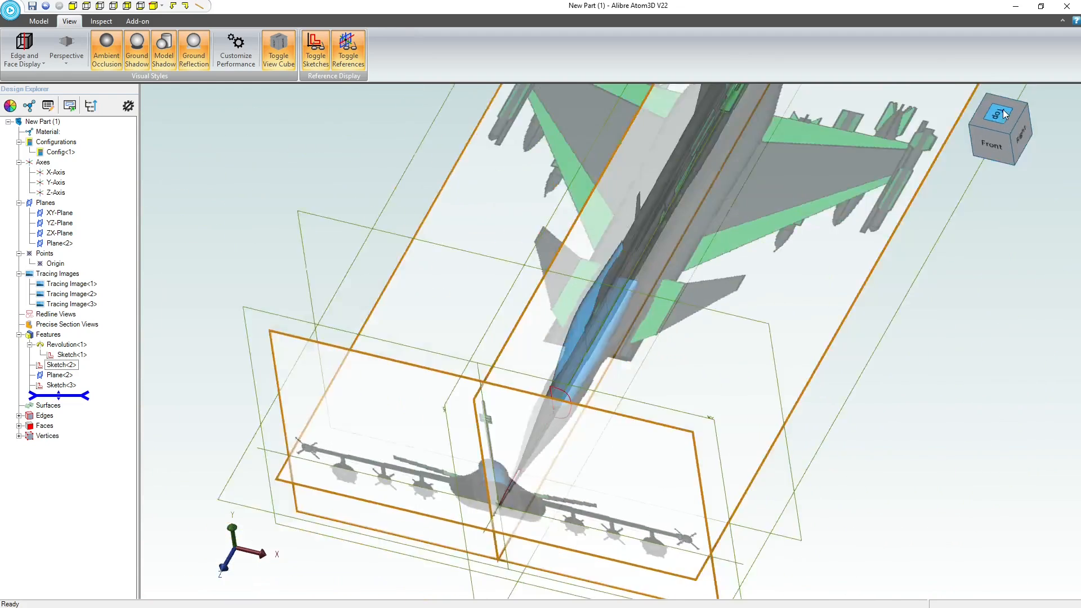
scroll(590, 455, "up", 3)
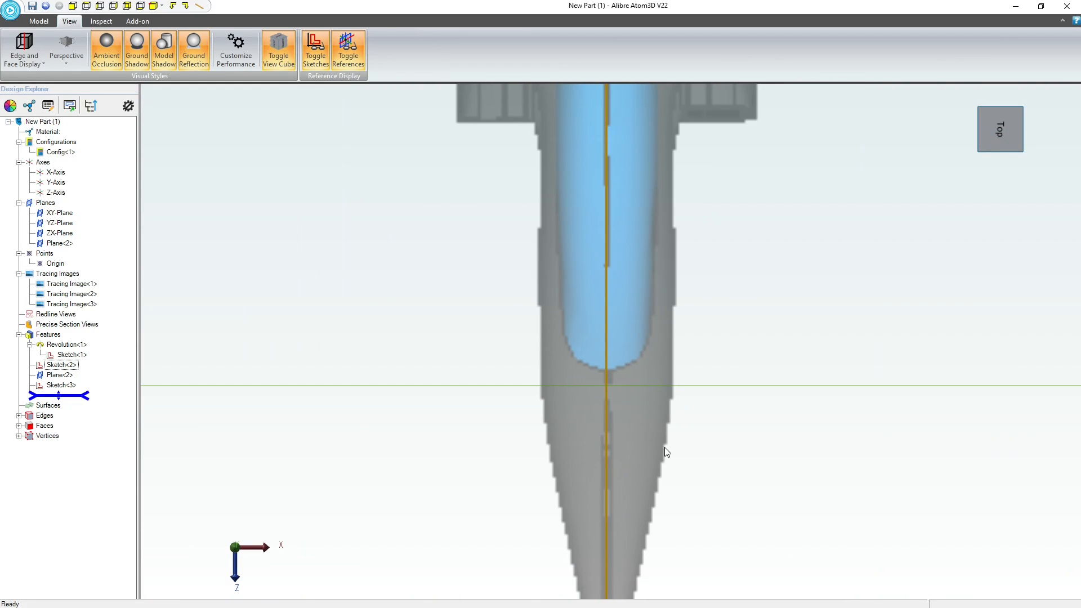
middle_click_drag(665, 447, 665, 446)
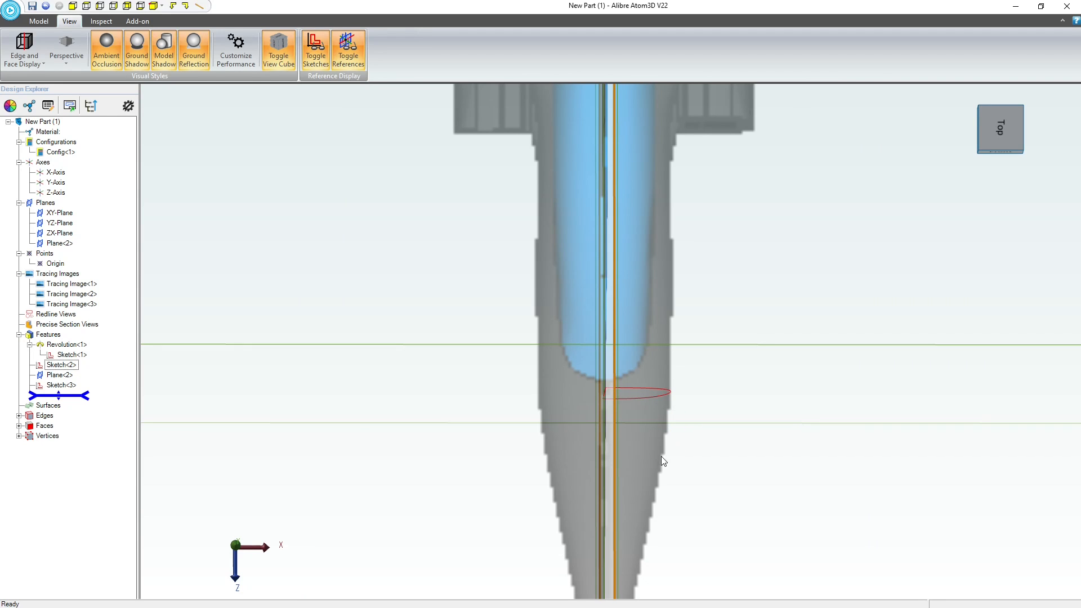
middle_click_drag(968, 213, 935, 198)
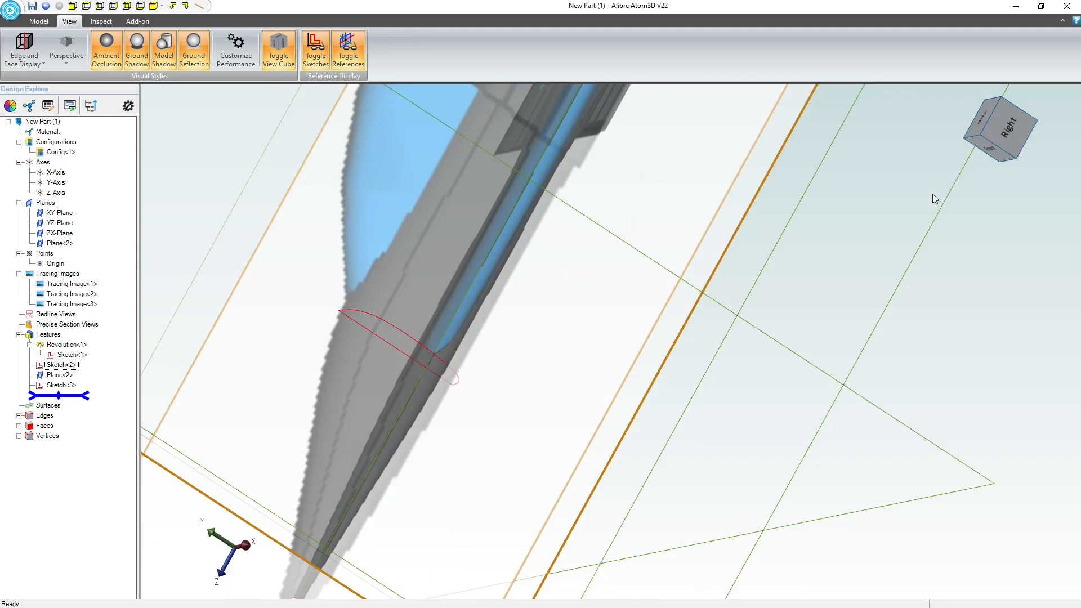
left_click(1012, 130)
scroll(491, 381, "up", 5)
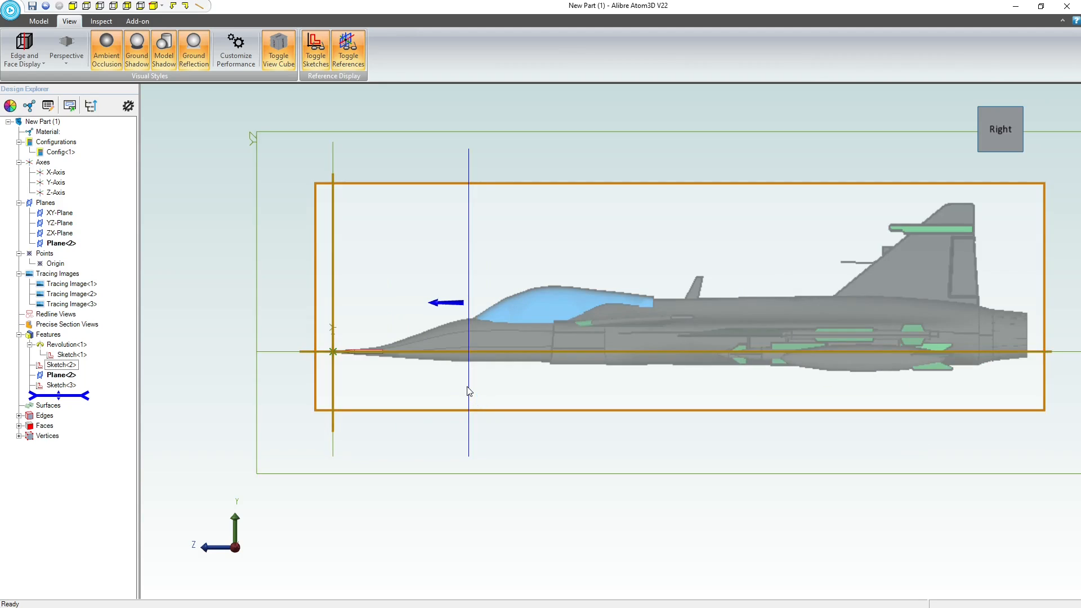
middle_click_drag(488, 395, 489, 398)
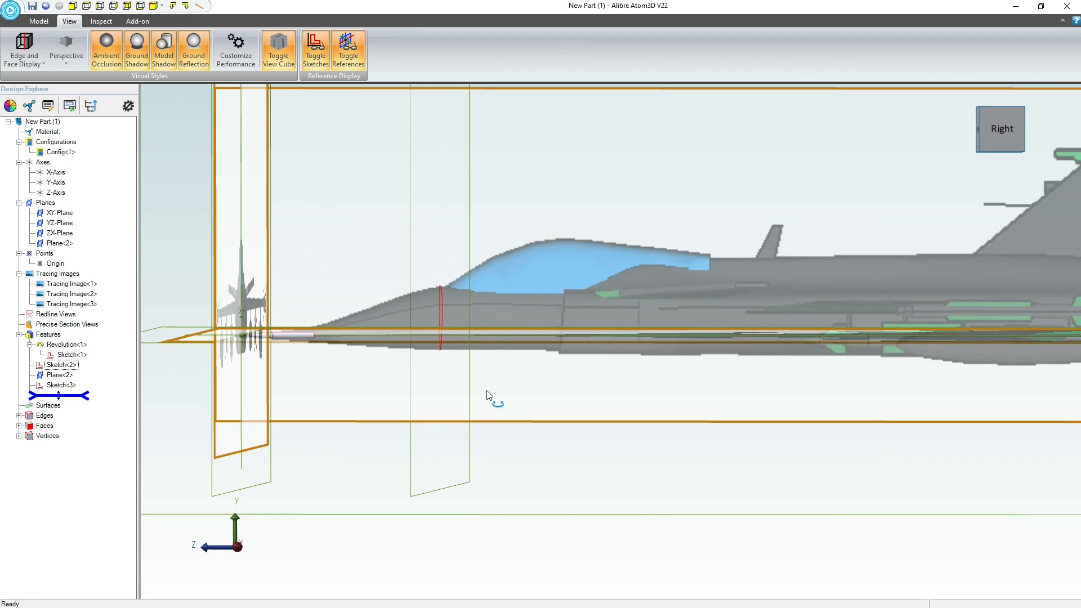
scroll(439, 304, "up", 5)
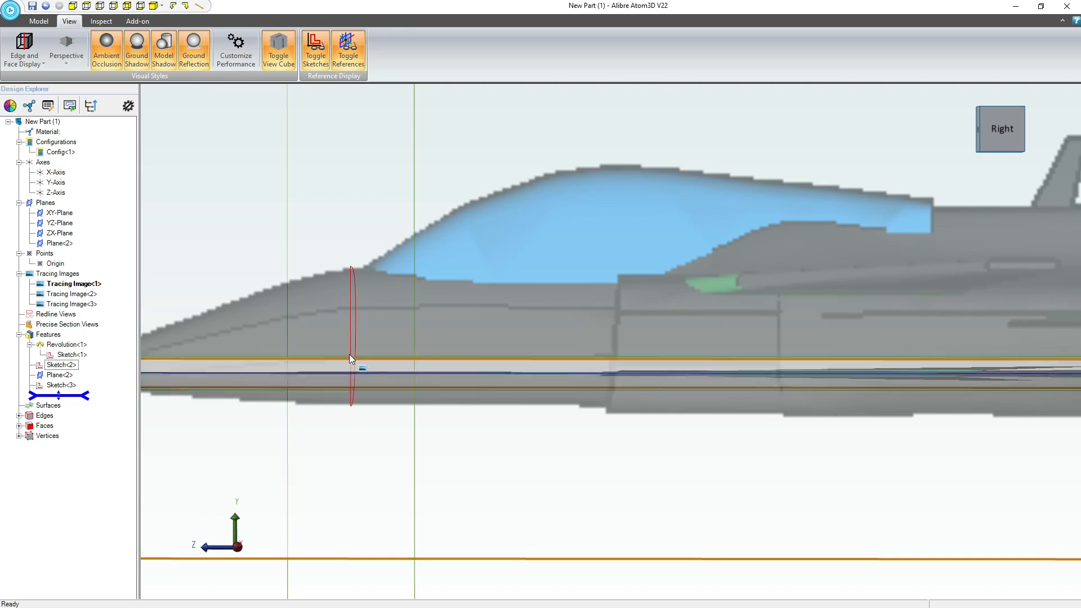
scroll(351, 330, "down", 5)
mouse_move(407, 381)
middle_mouse_down()
mouse_move(425, 410)
mouse_move(422, 383)
middle_mouse_up()
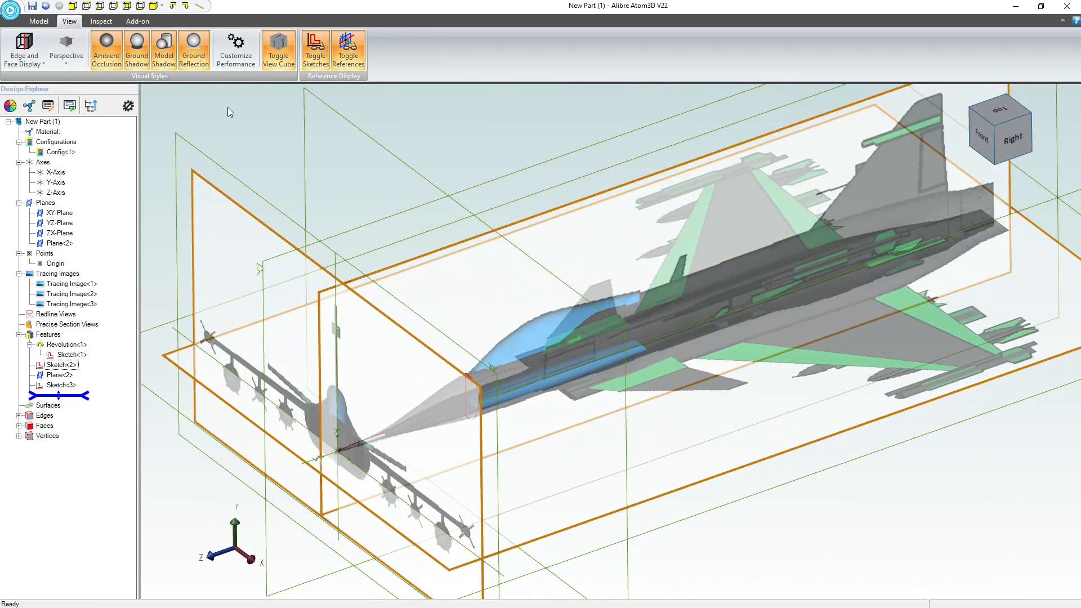
Set up a new reference plane parallel to the XY-Plane with a reversed offset distance of -2.400"
left_click(40, 23)
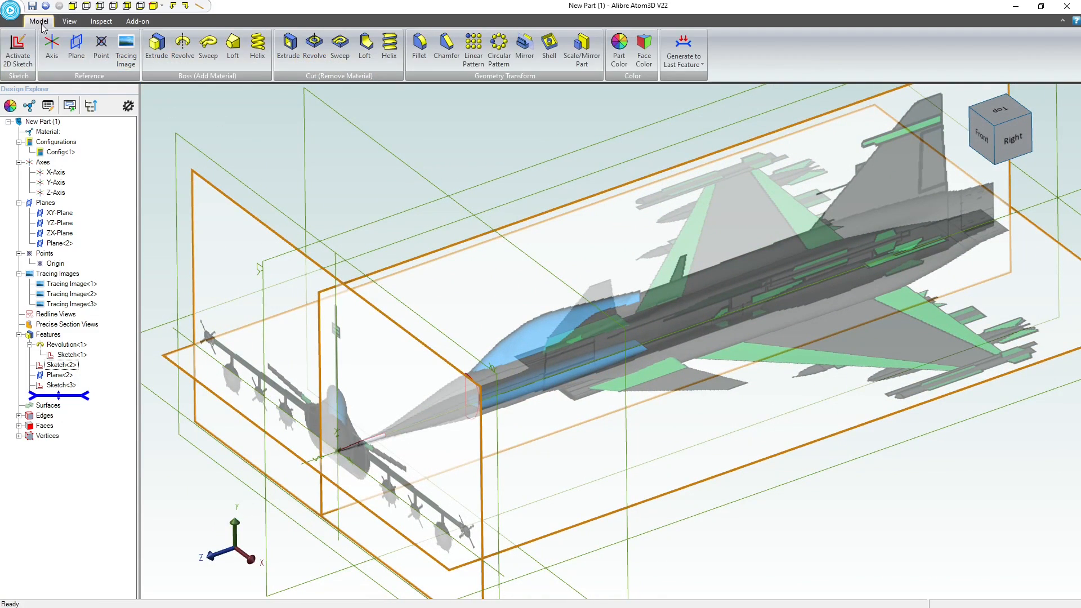
left_click(76, 45)
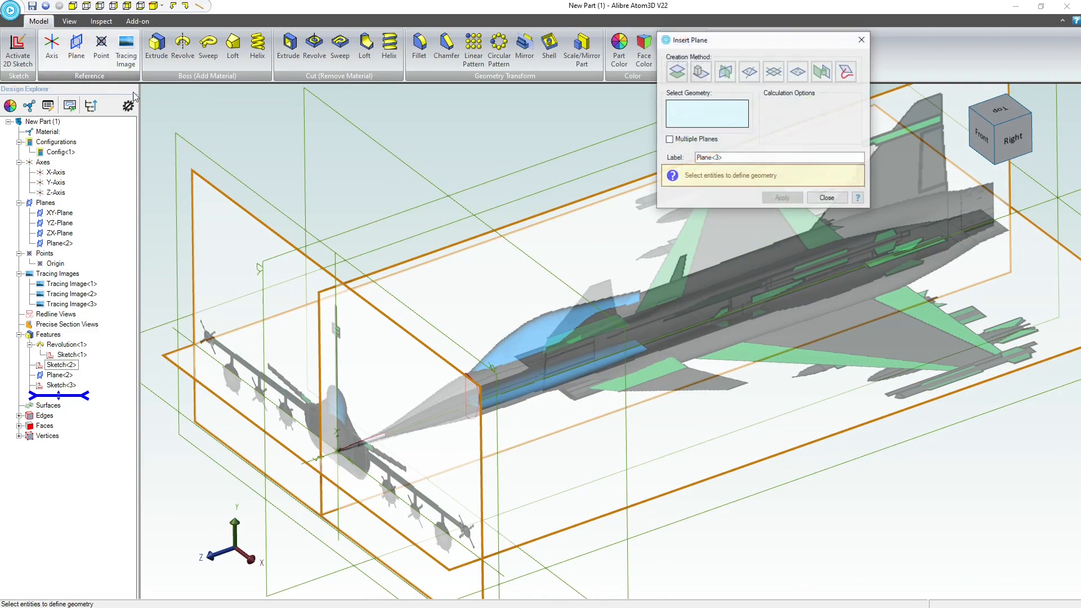
left_click(223, 172)
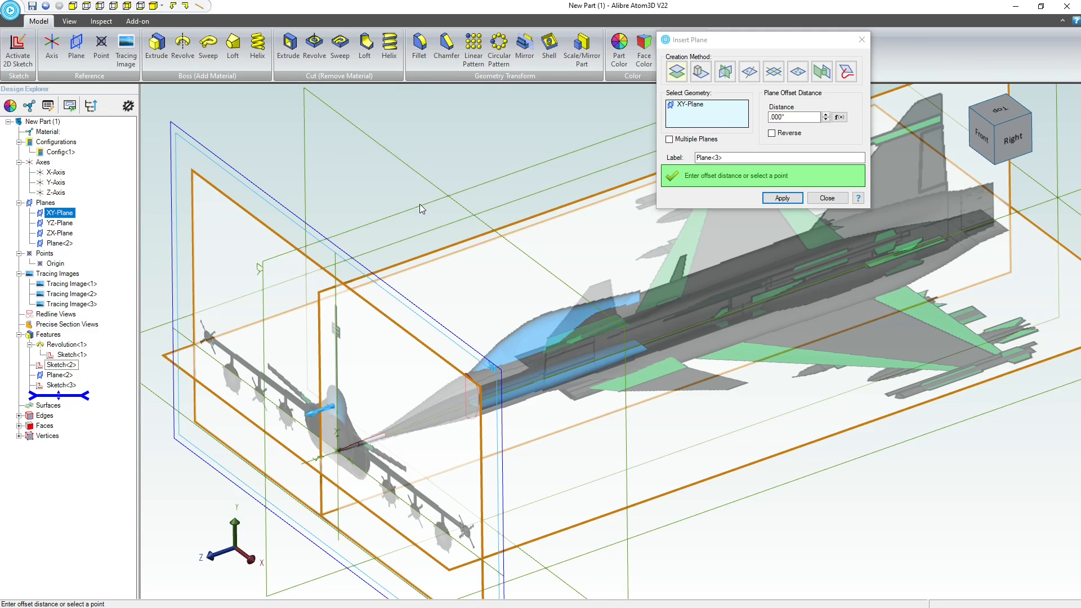
left_click(826, 120)
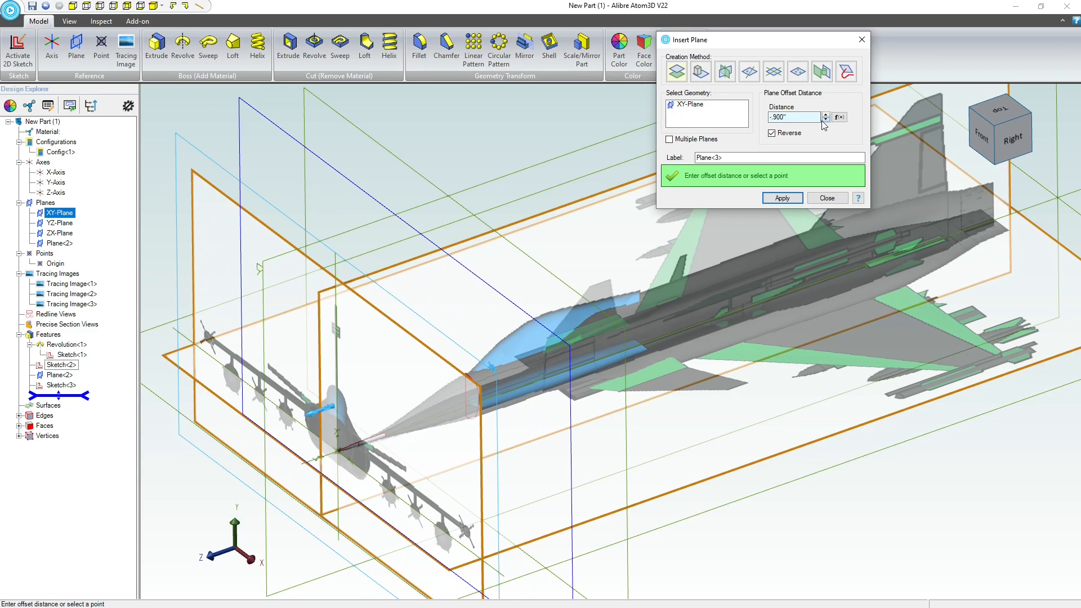
left_click(1026, 137)
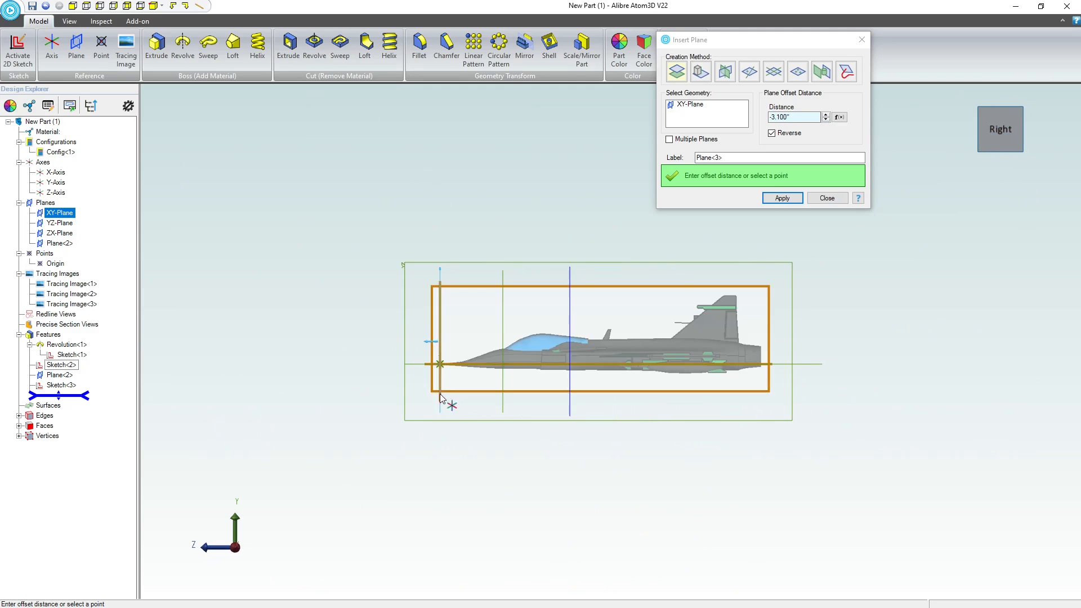
scroll(545, 332, "up", 5)
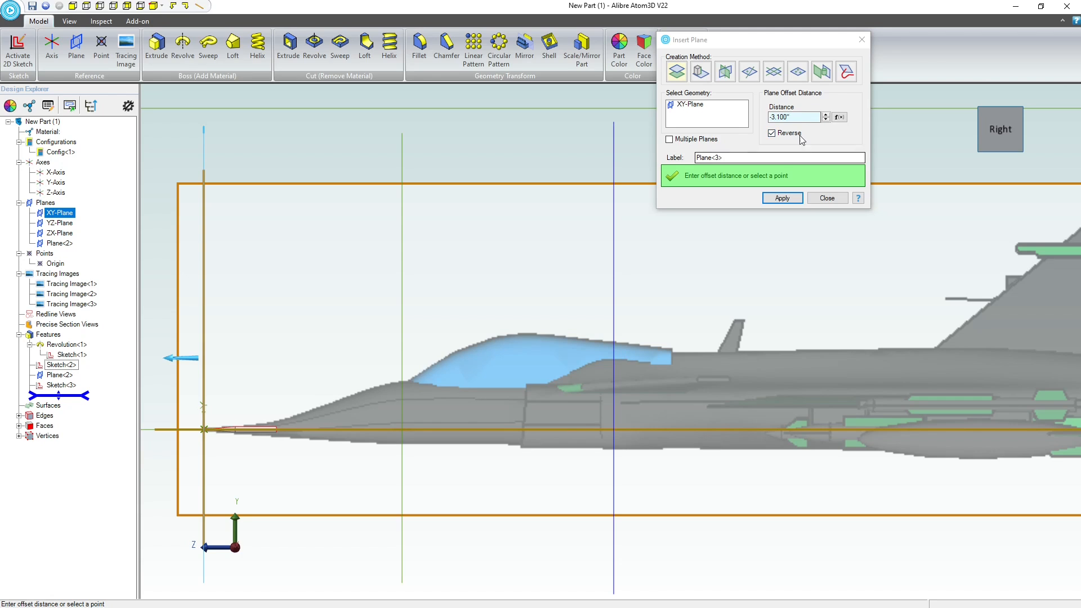
left_click(825, 114)
left_click(825, 114)
left_click(825, 114)
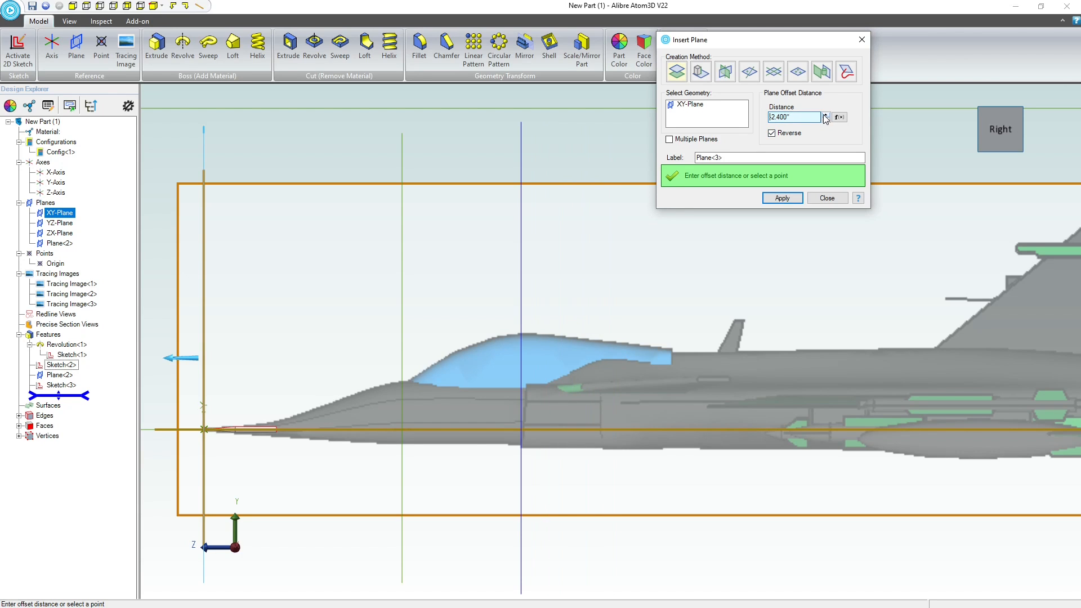
Check the plane's position against the fuselage step below the canopy in the side view and create it at an offset of -2.400"
scroll(515, 430, "up", 5)
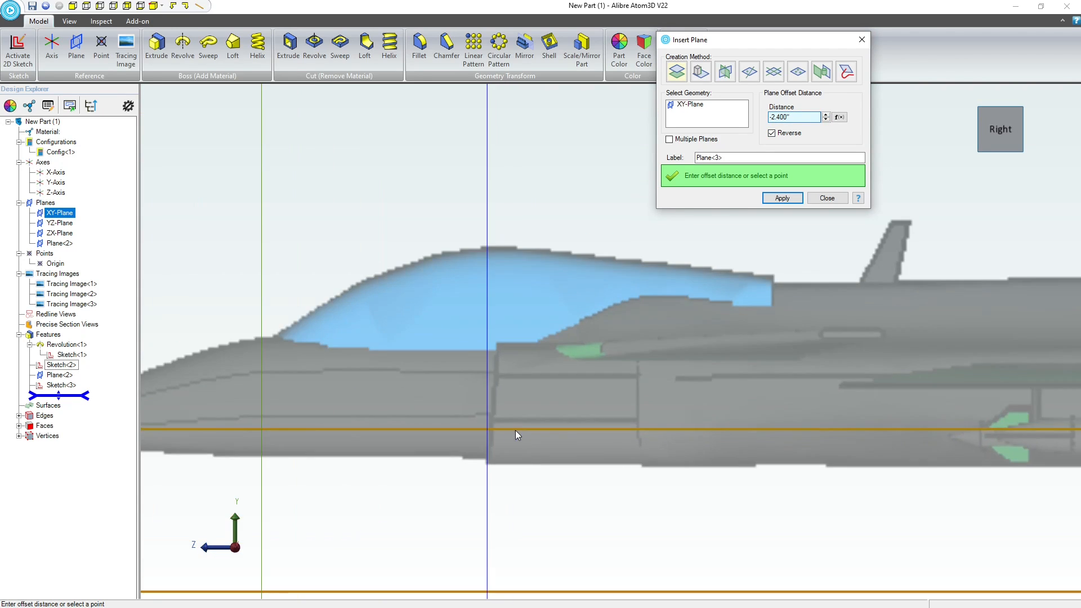
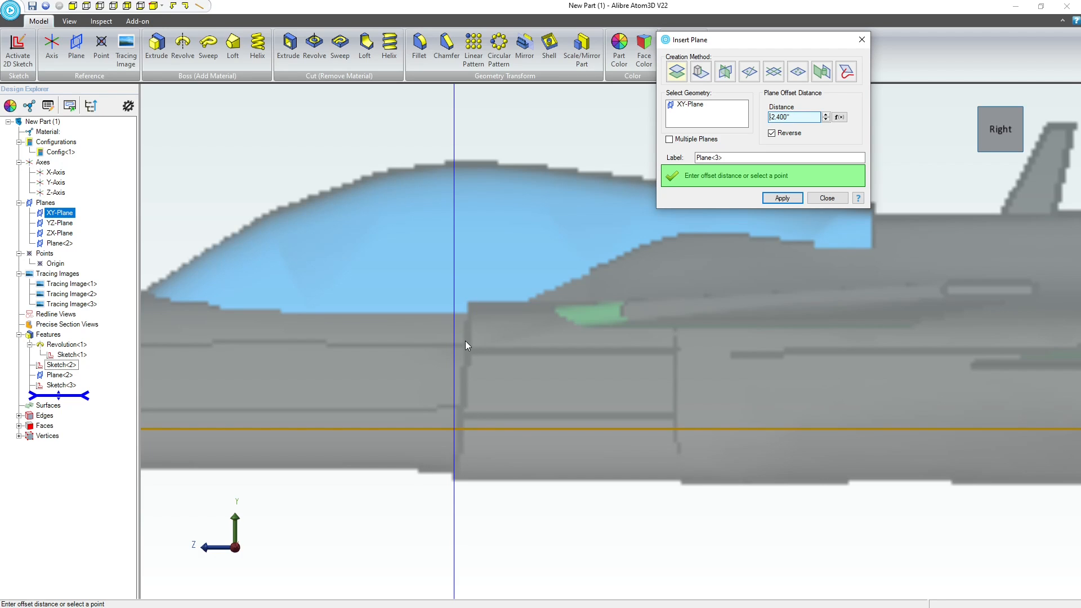
scroll(465, 340, "down", 5)
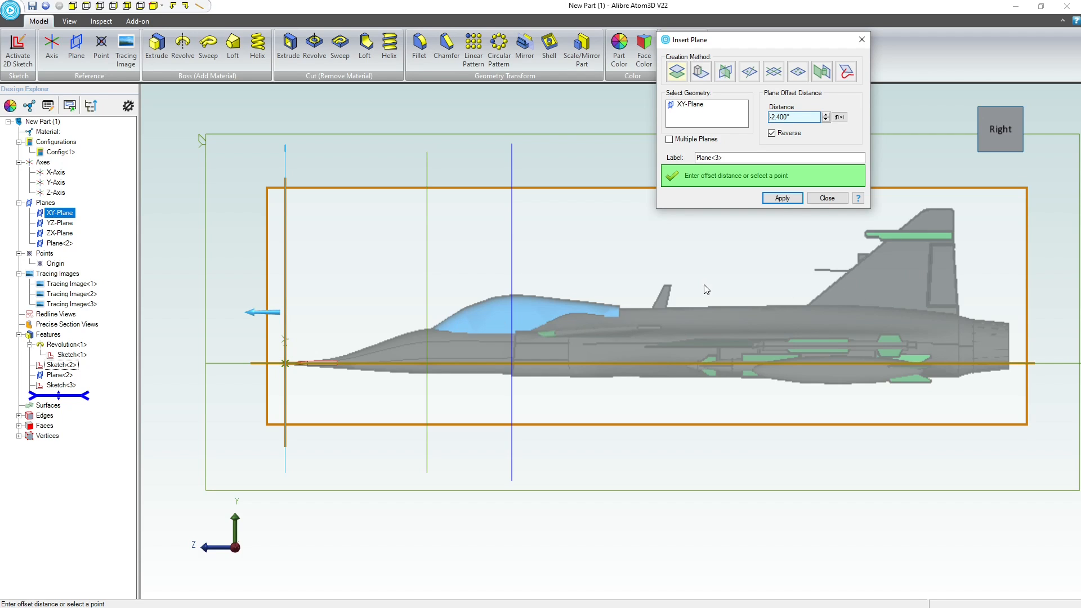
scroll(366, 370, "up", 5)
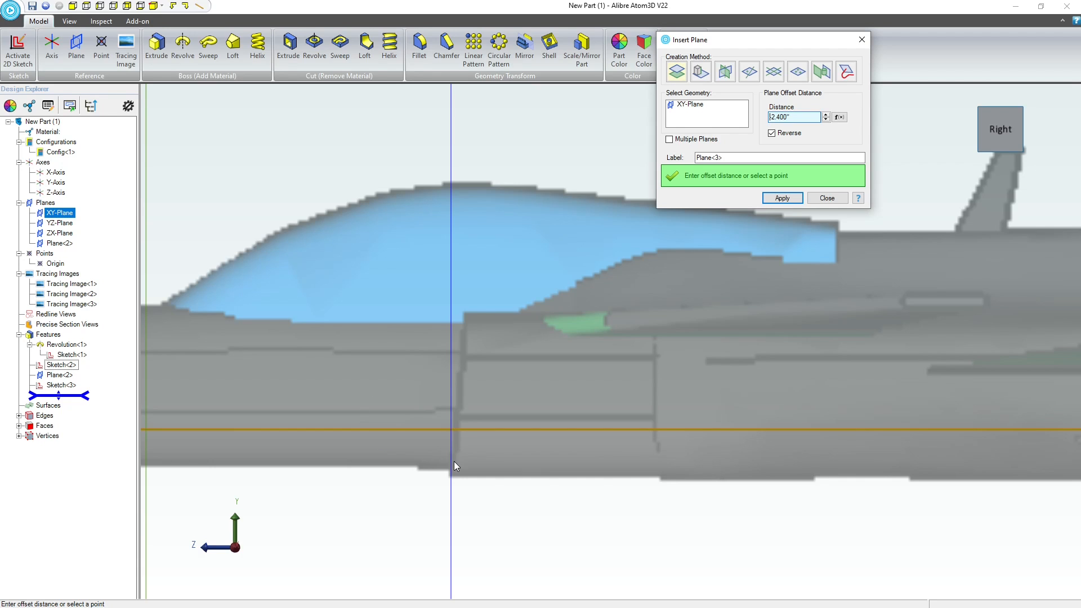
scroll(454, 465, "down", 2)
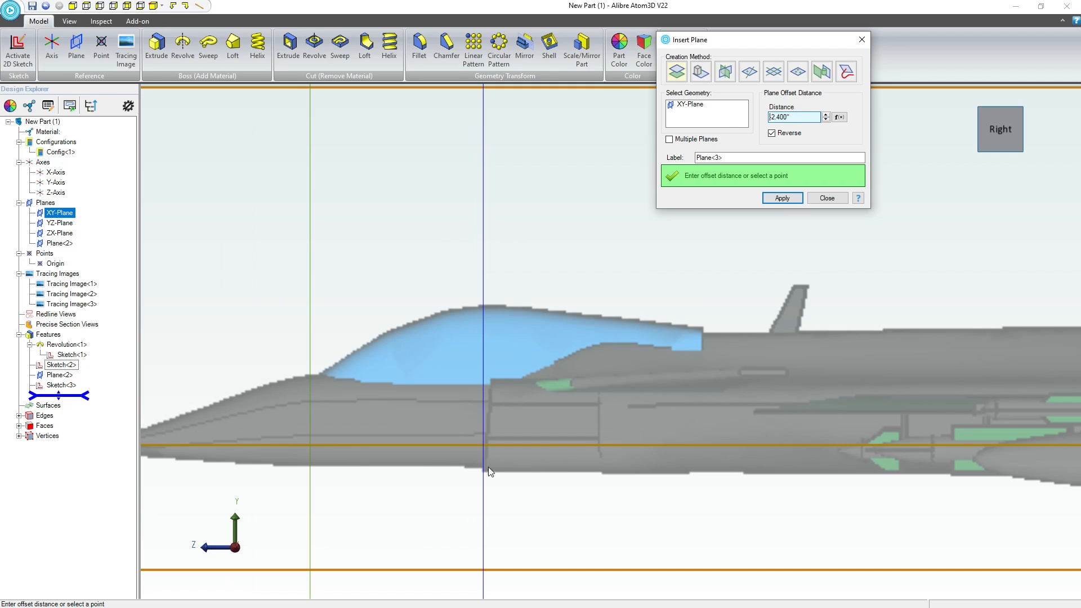
scroll(524, 445, "up", 3)
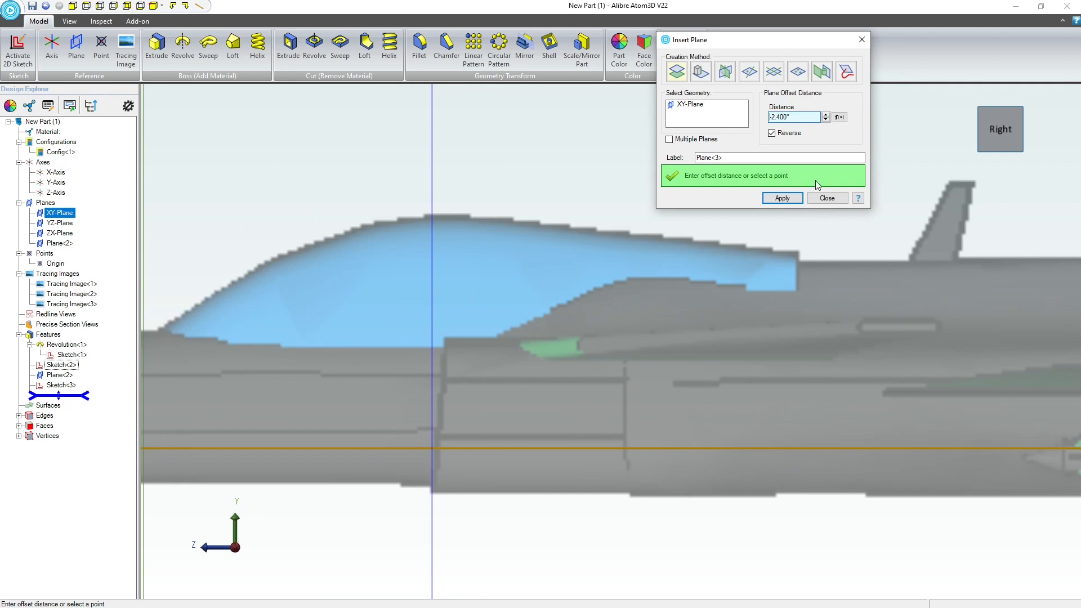
left_click(826, 119)
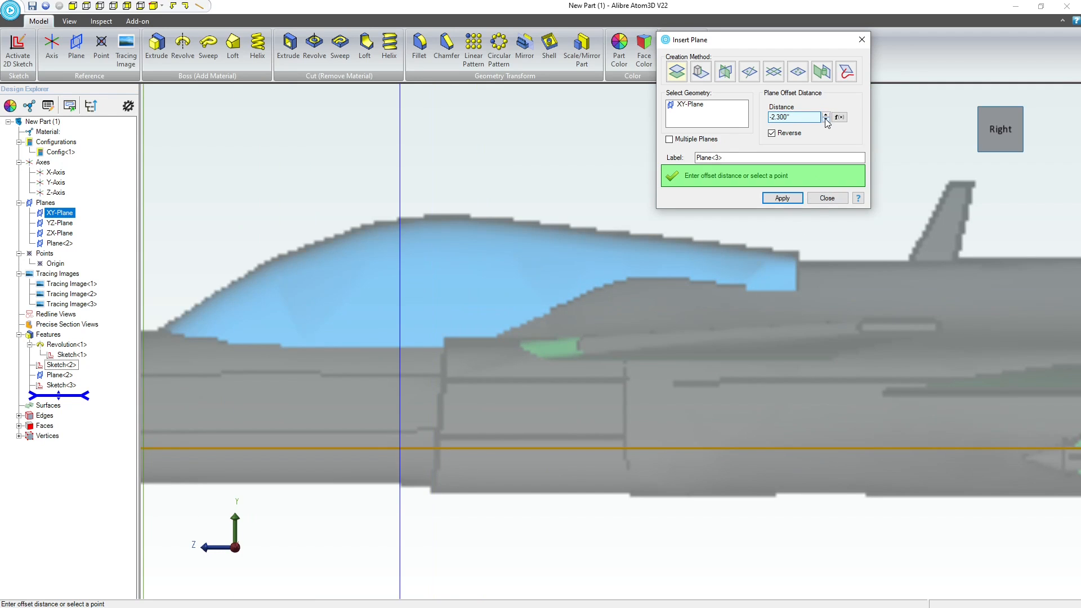
left_click(826, 119)
left_click(826, 119)
left_click(826, 114)
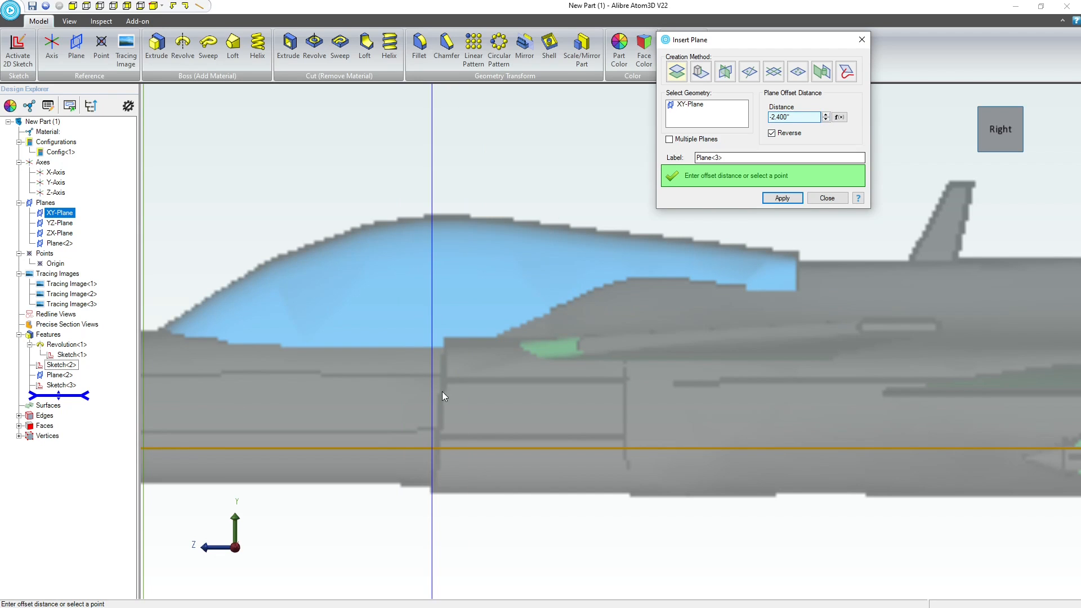
left_click(782, 198)
middle_click_drag(654, 329, 527, 318)
left_click(828, 198)
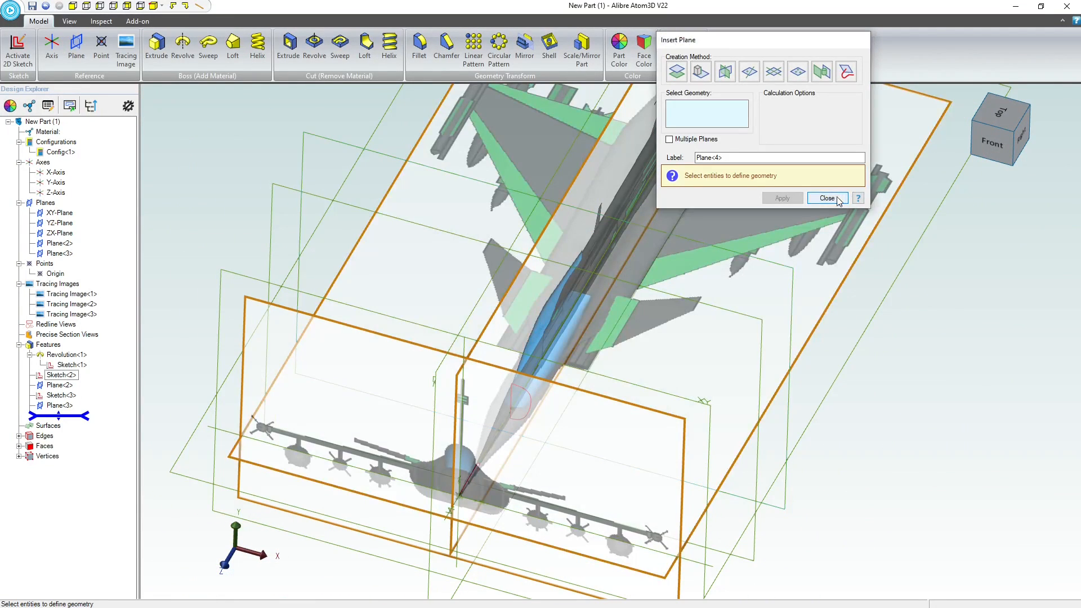
Start a 2D sketch on the reference plane offset -2.400" behind the nose tip
left_click(22, 48)
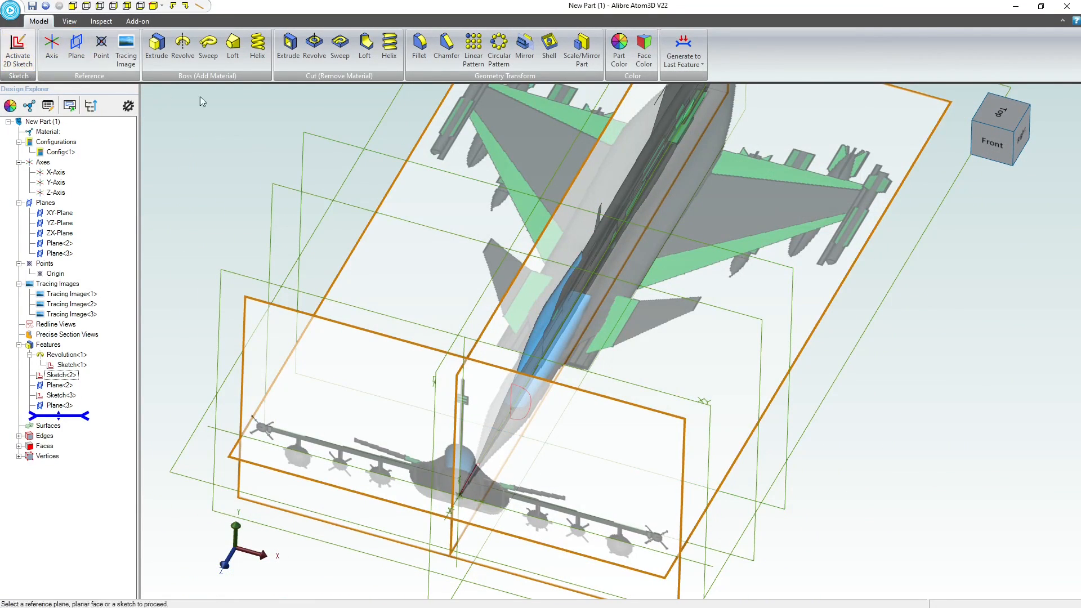
left_click(316, 137)
scroll(691, 424, "up", 5)
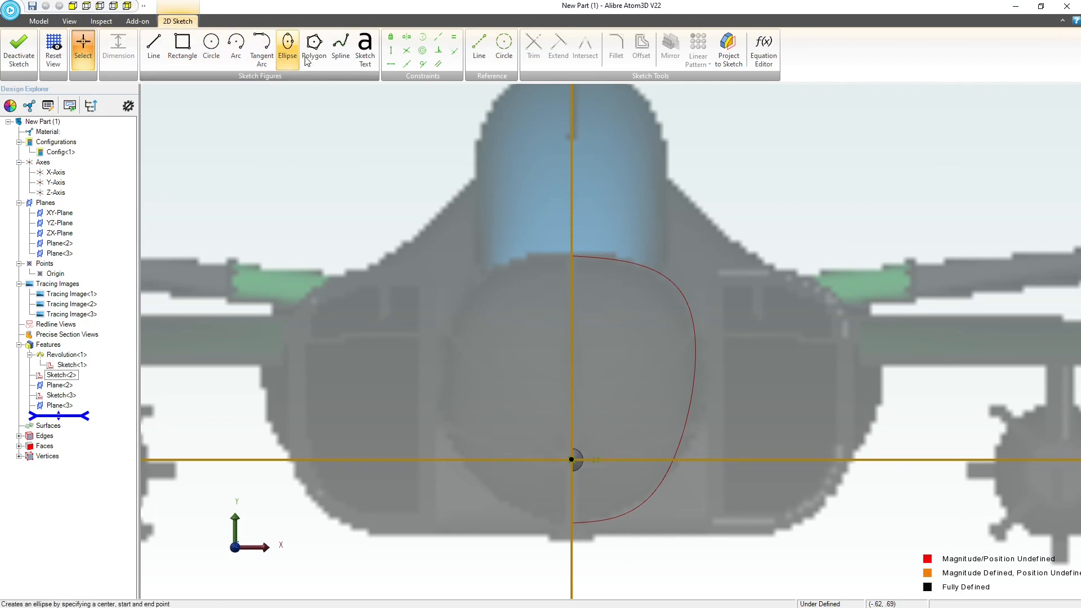
left_click(161, 44)
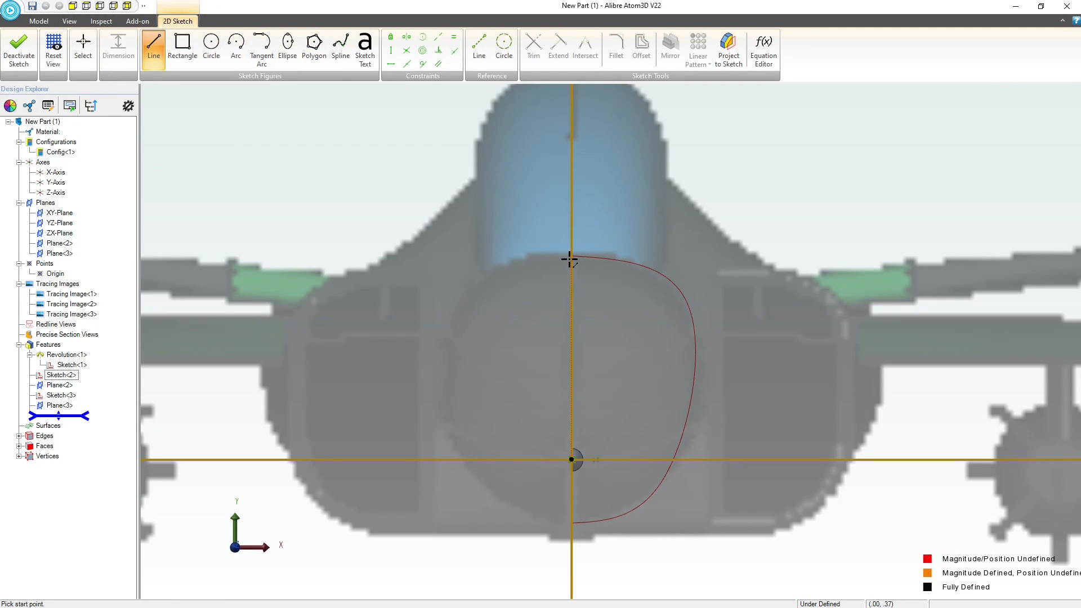
Project the two vertical straight lines of the existing nose half section into the sketch as sketch figures, without maintaining association to the source
left_click(729, 48)
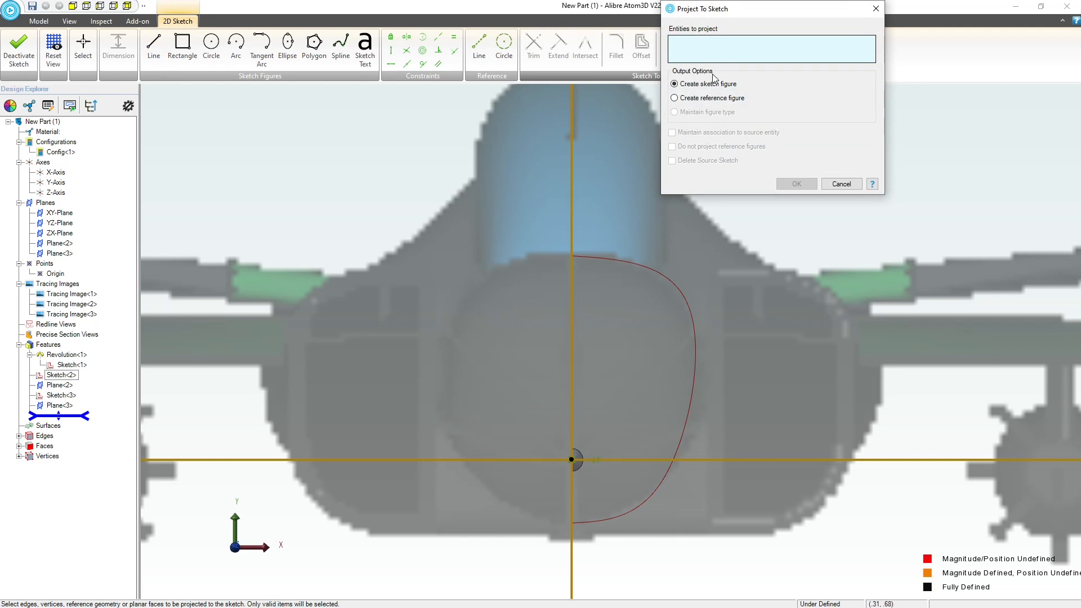
left_click(673, 98)
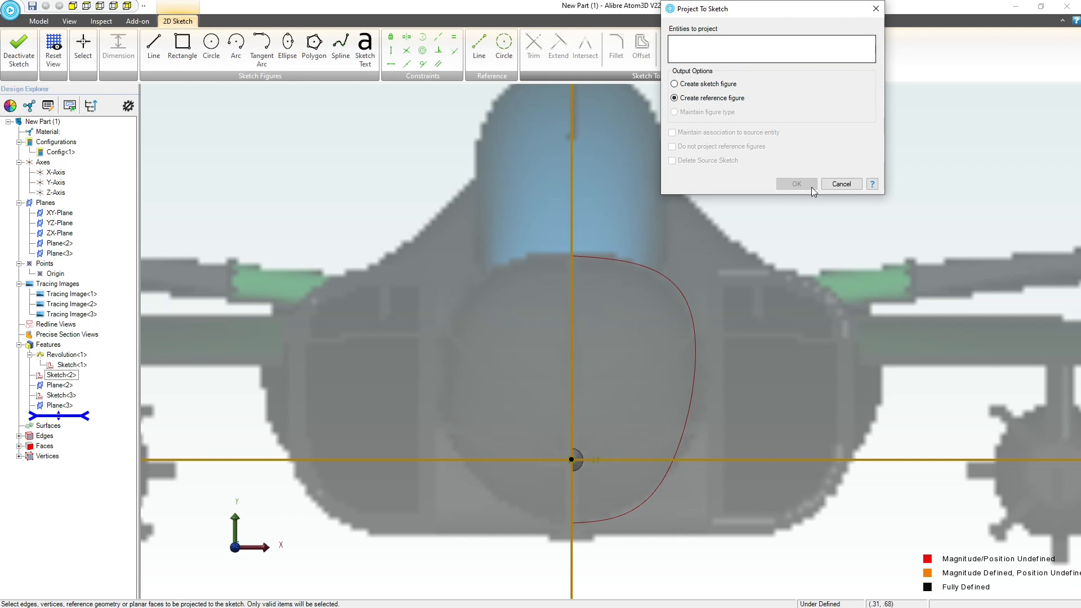
left_click(674, 83)
mouse_move(734, 222)
right_mouse_down()
mouse_move(748, 259)
mouse_move(742, 285)
right_mouse_up()
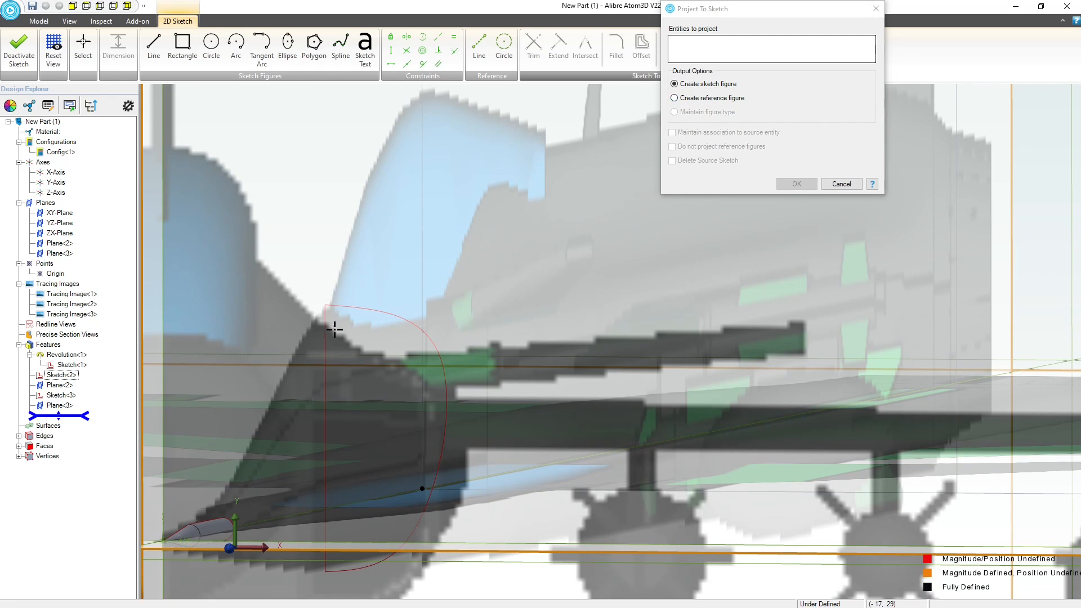
left_click(325, 458)
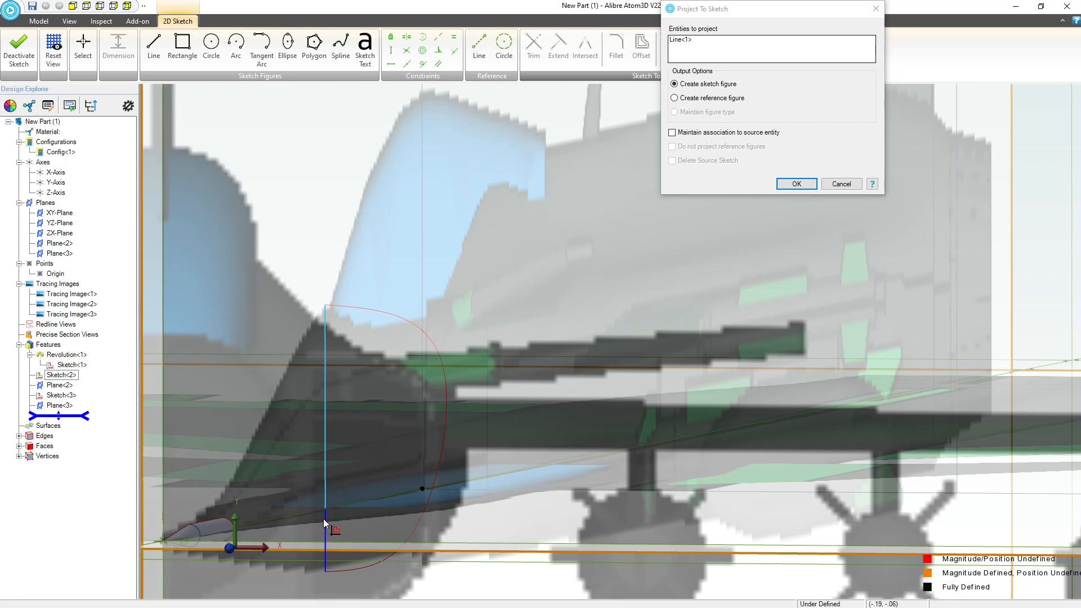
left_click(514, 432)
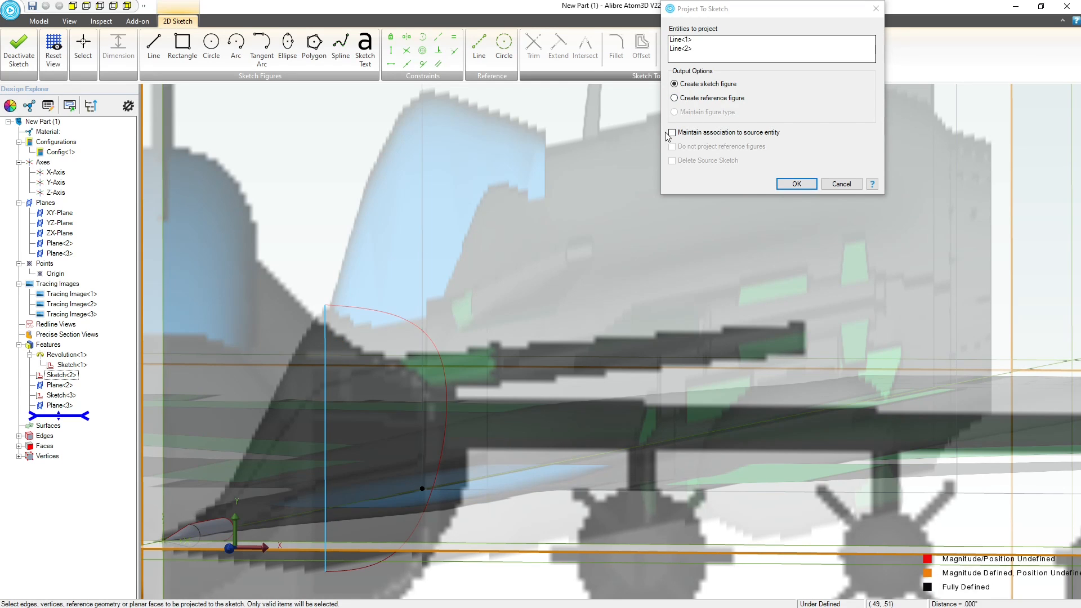
left_click(796, 185)
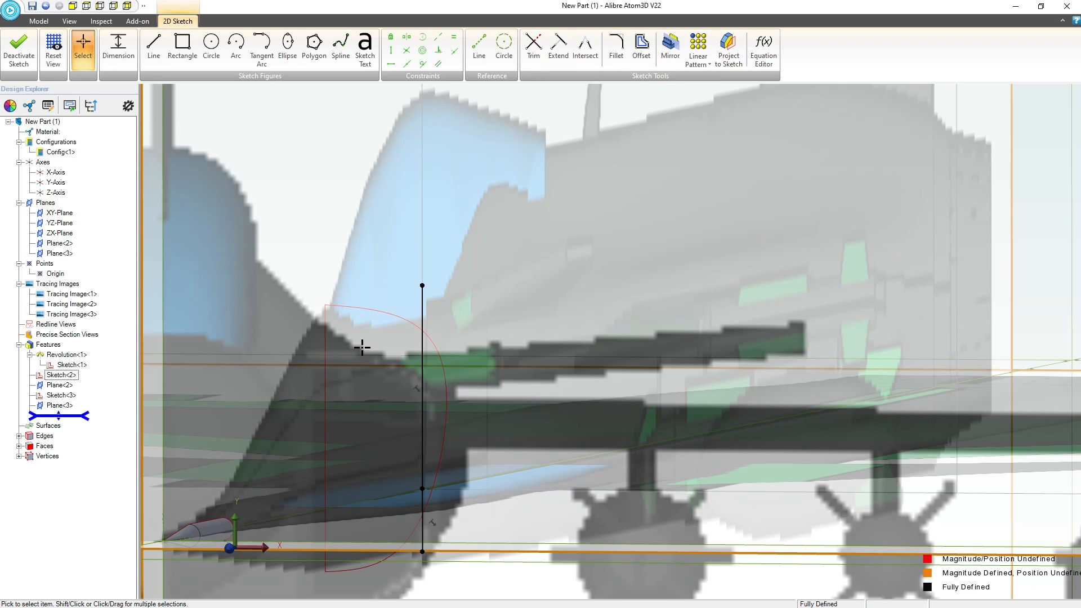
Finish the projected-line sketch, ignoring the open-sketch problem, and view the model from the right side
middle_click_drag(481, 374, 867, 152)
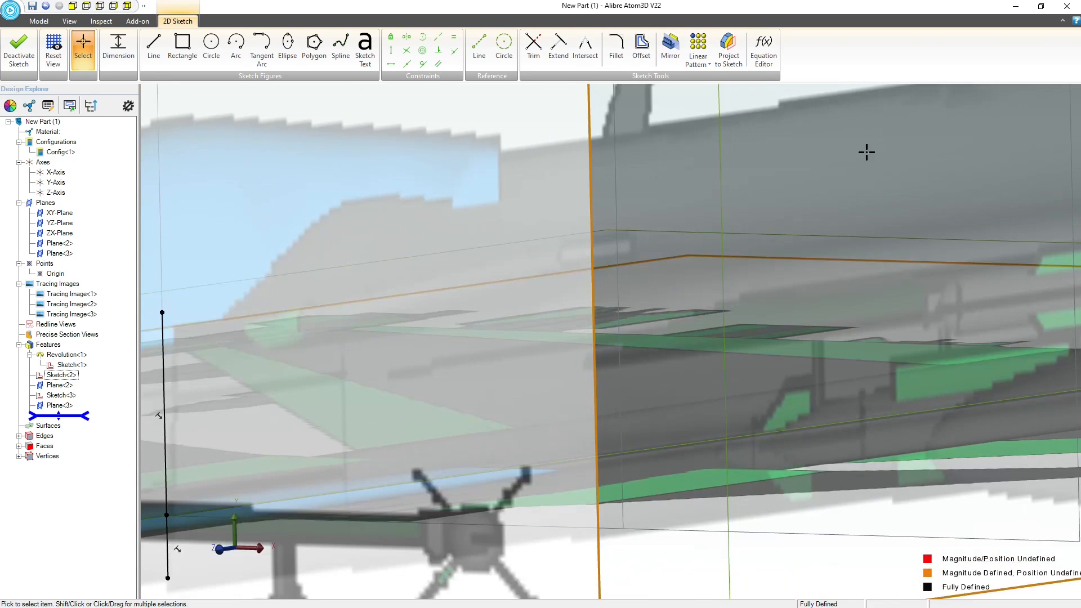
scroll(572, 169, "down", 10)
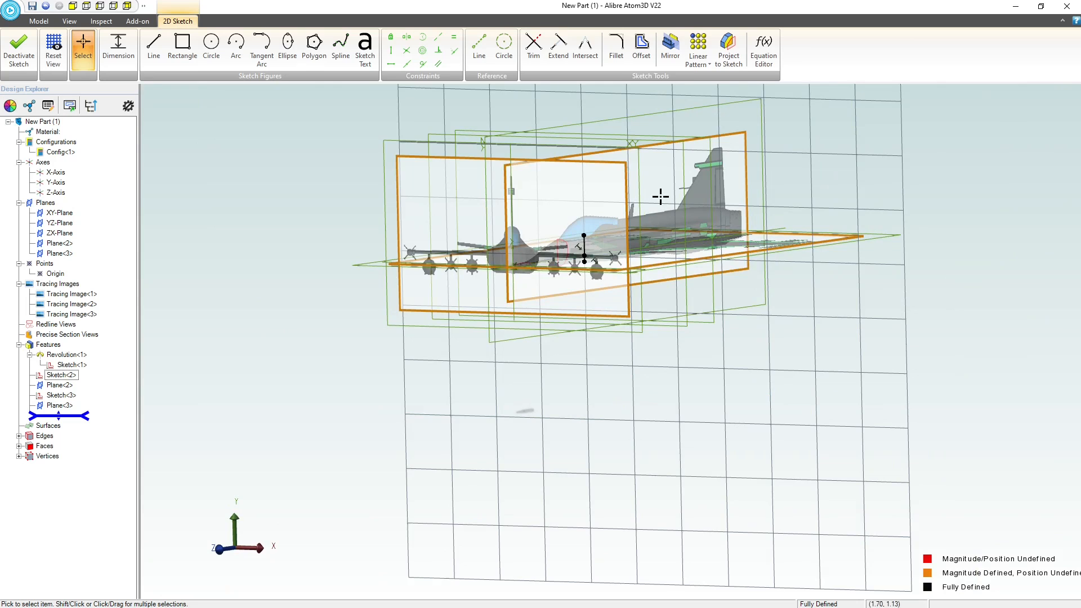
left_click(74, 20)
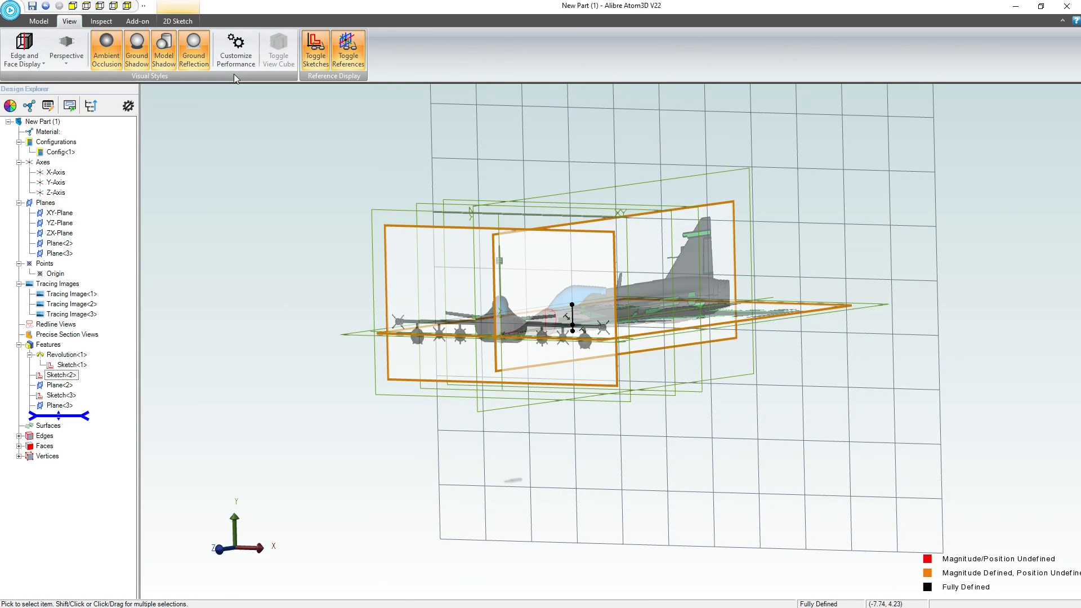
left_click(39, 21)
left_click(19, 50)
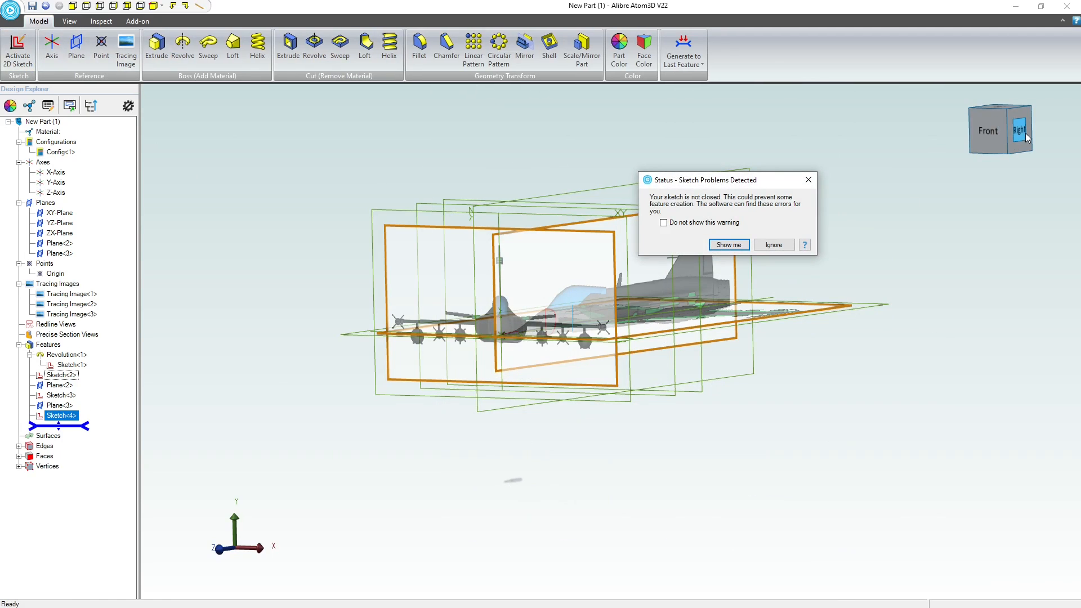
scroll(508, 334, "up", 4)
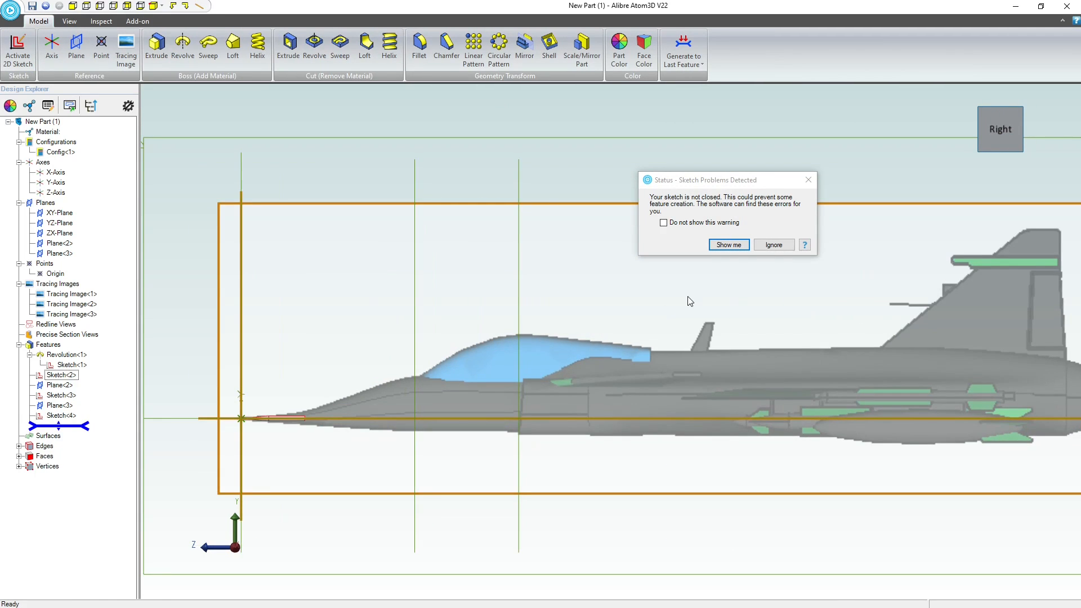
left_click(786, 249)
Compare both section sketches with the fuselage in the side-view tracing image and the aircraft's shape in the Photos reference picture
scroll(497, 393, "up", 3)
scroll(490, 392, "down", 1)
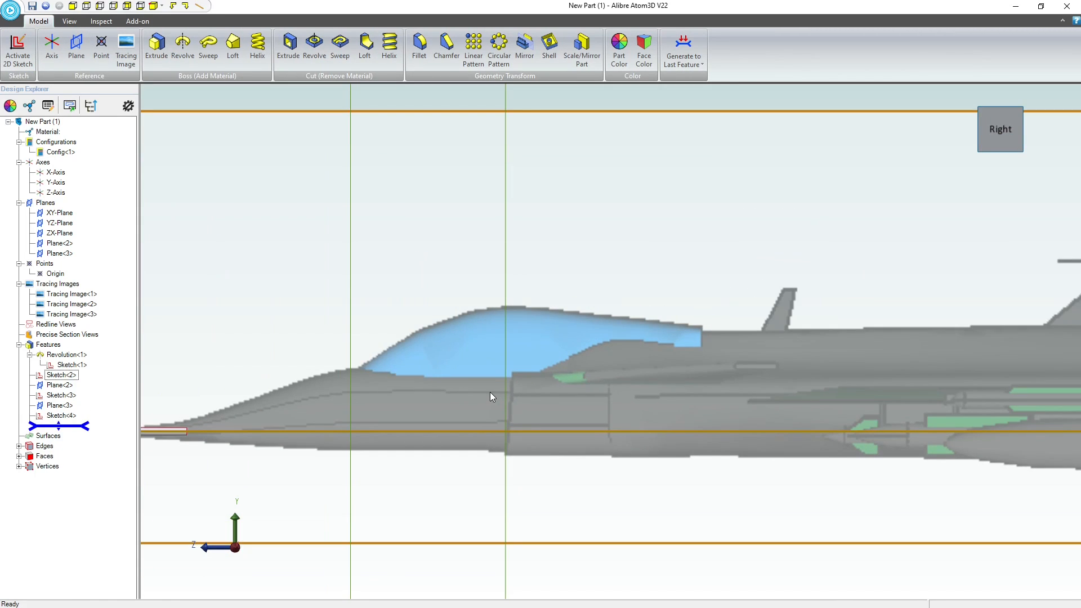
scroll(463, 390, "up", 2)
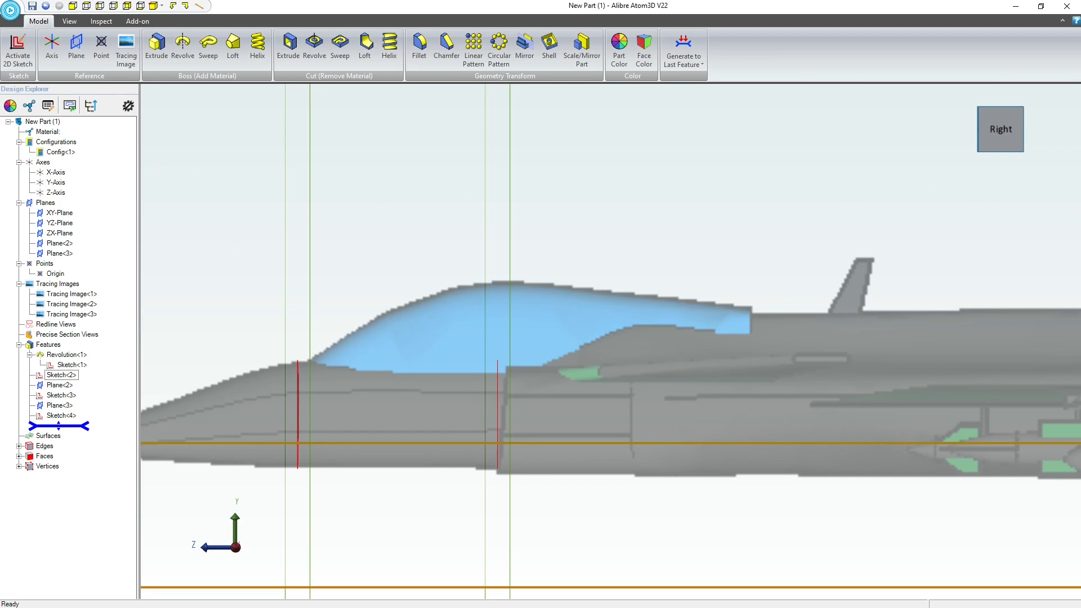
key("alt+Tab")
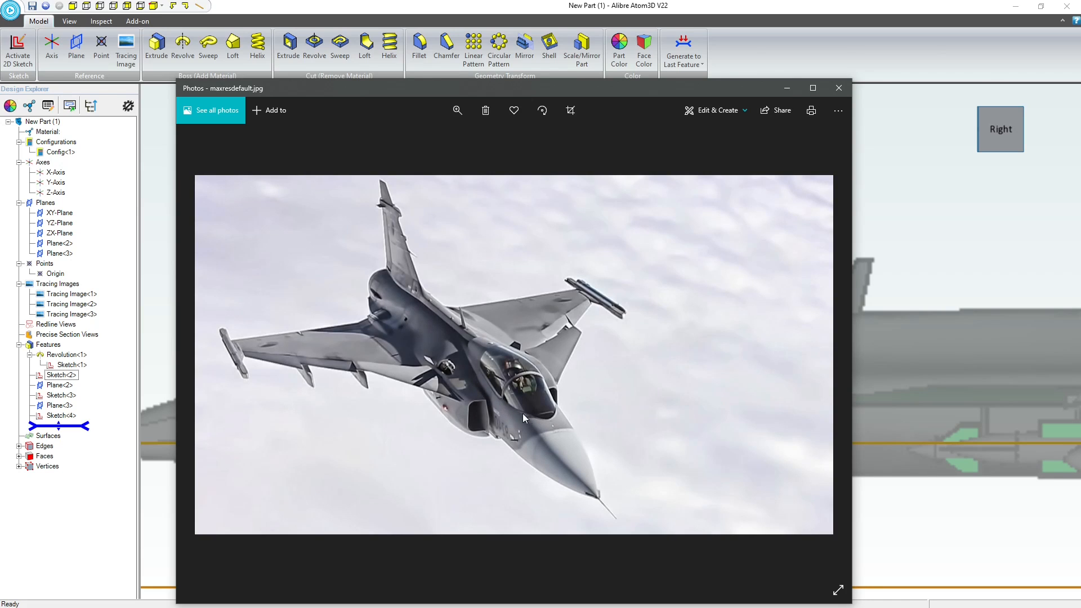
left_click(787, 89)
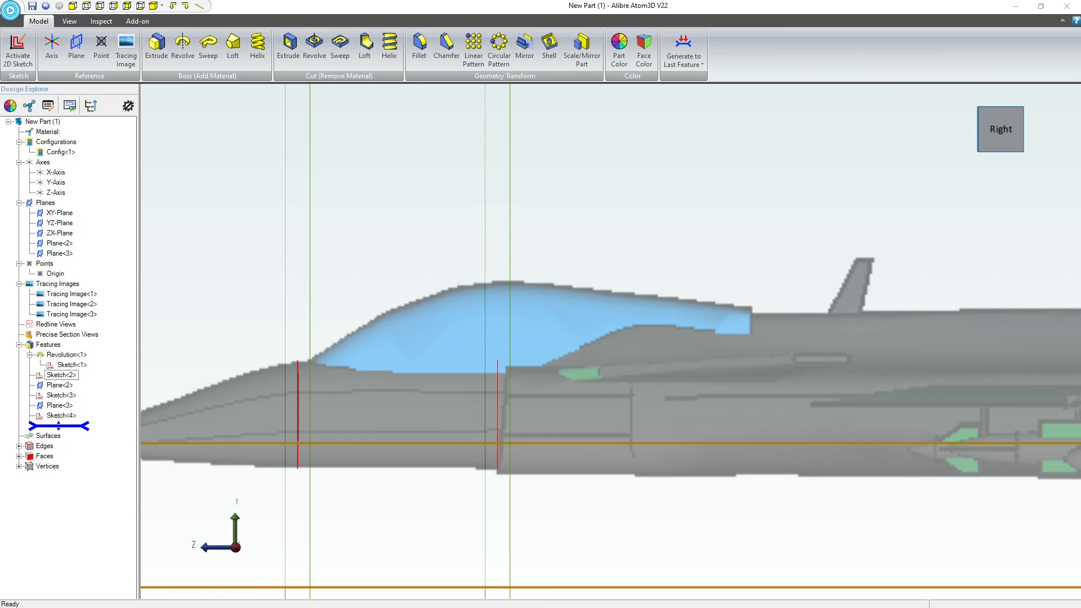
Select the sketch containing the projected vertical lines on the -2.400" plane
middle_click_drag(334, 411, 346, 414)
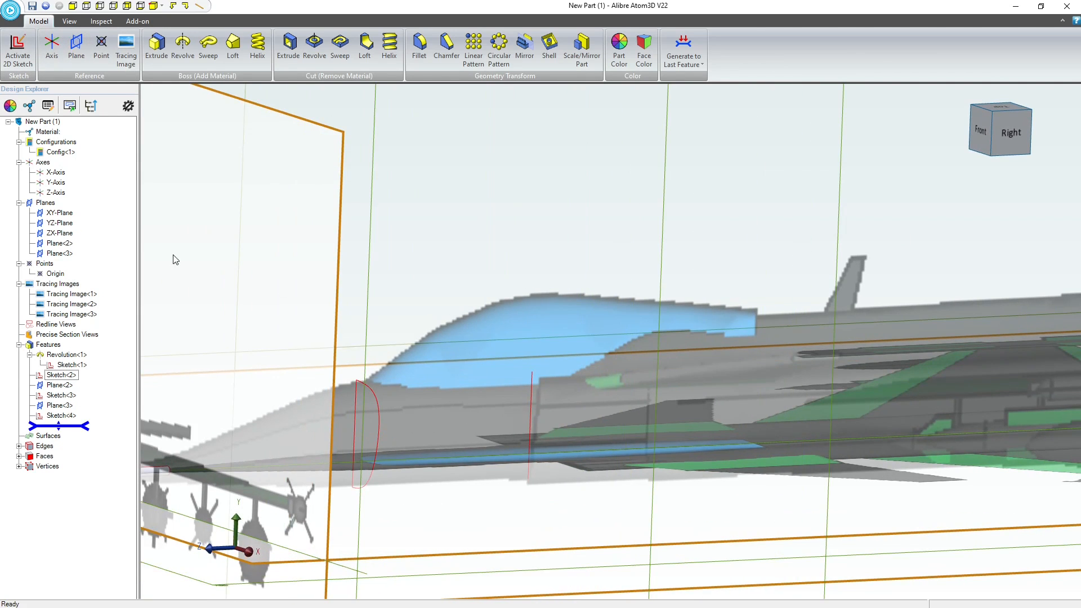
left_click(61, 416)
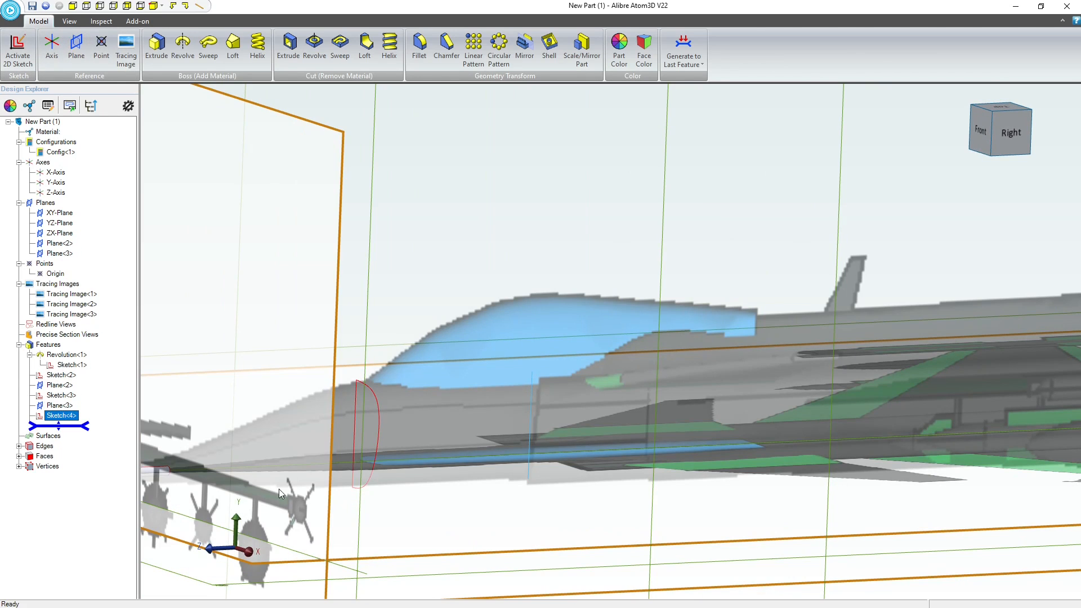
Reopen Sketch<4> for editing and delete the constraint on the upper segment of its vertical centre line
right_click(59, 417)
left_click(79, 411)
right_click(66, 413)
left_click(89, 420)
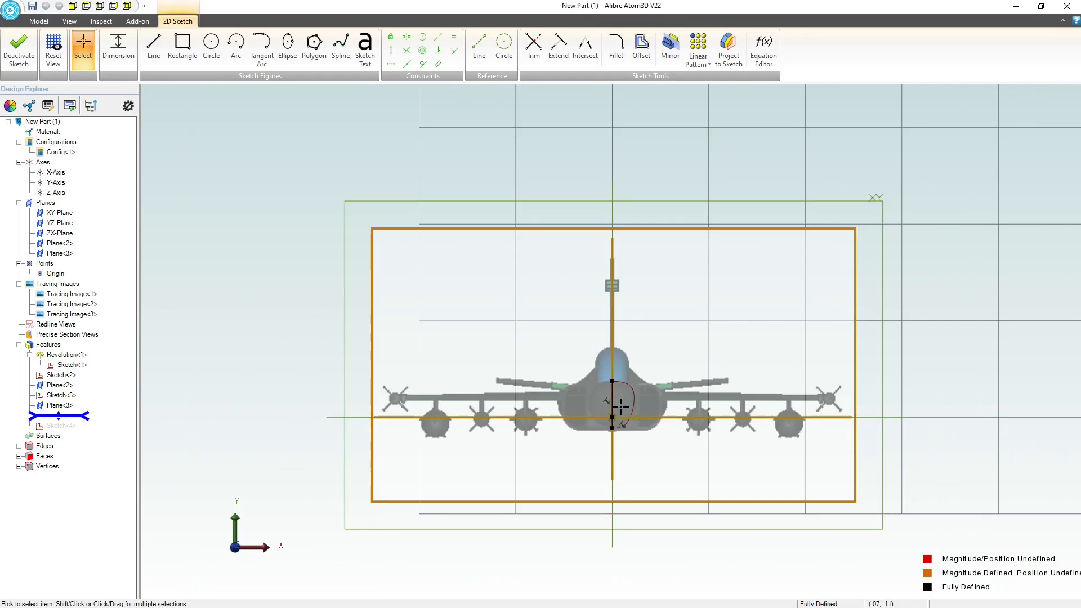
scroll(615, 405, "up", 5)
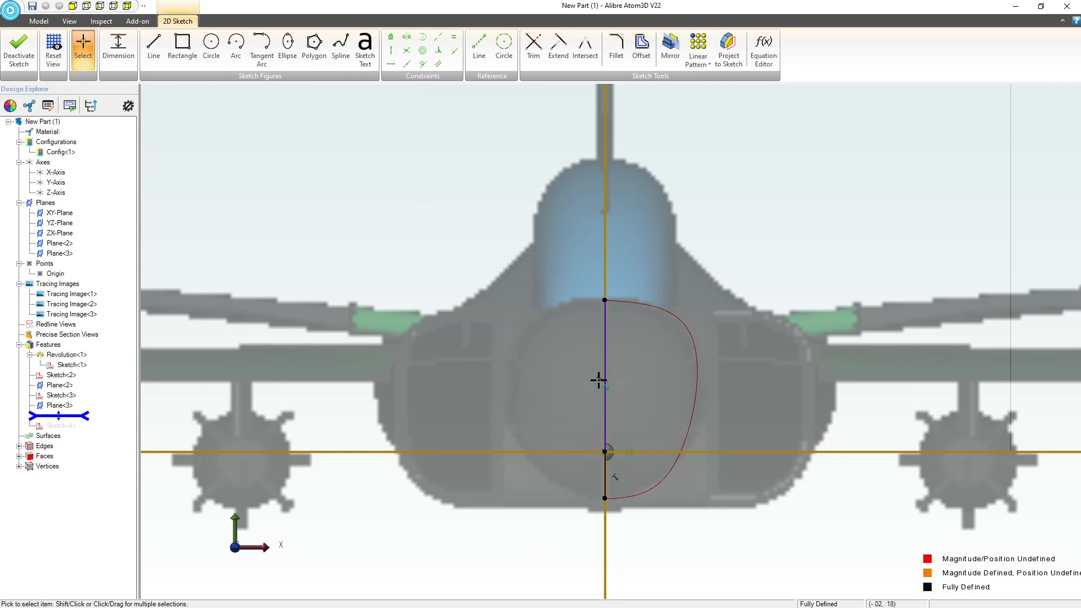
left_click(607, 380)
key("Delete")
left_click(605, 402)
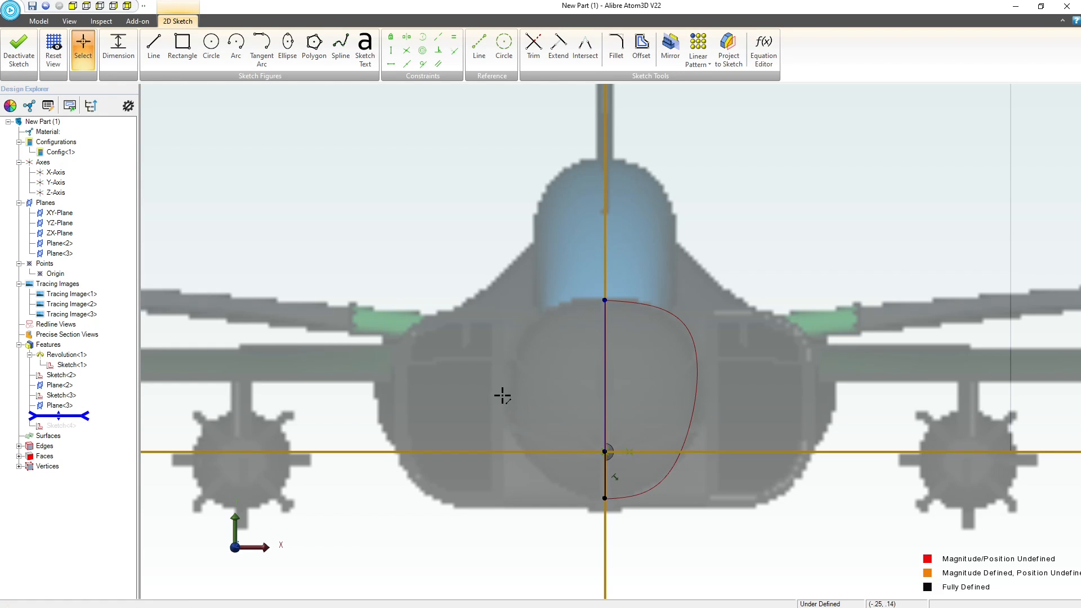
Draw a vertical line from the origin upward, placing its upper end slightly below the top of the previous fuselage section
left_click(153, 46)
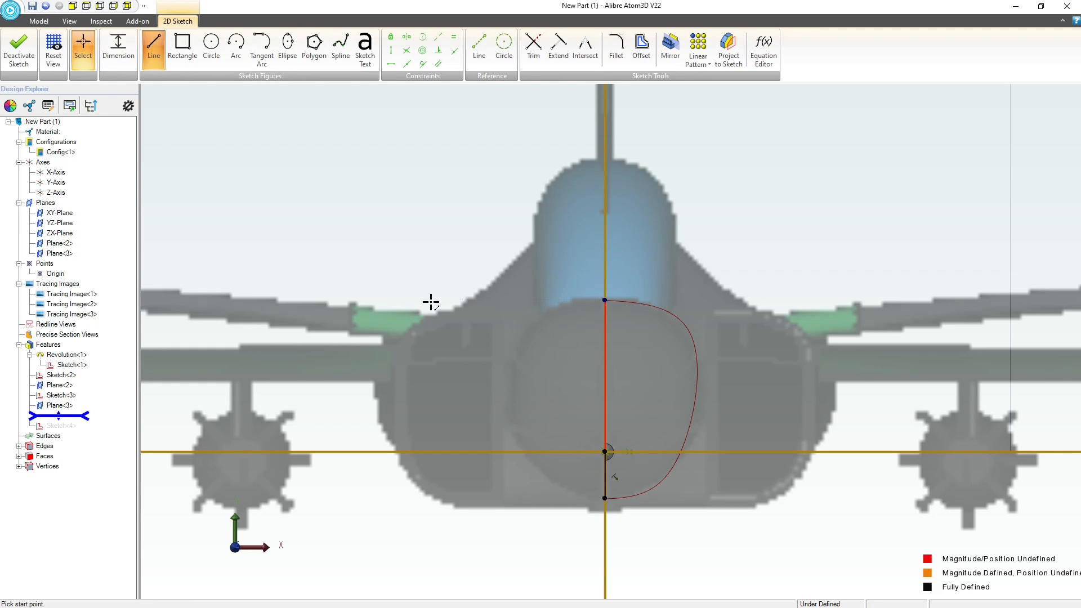
left_click(606, 452)
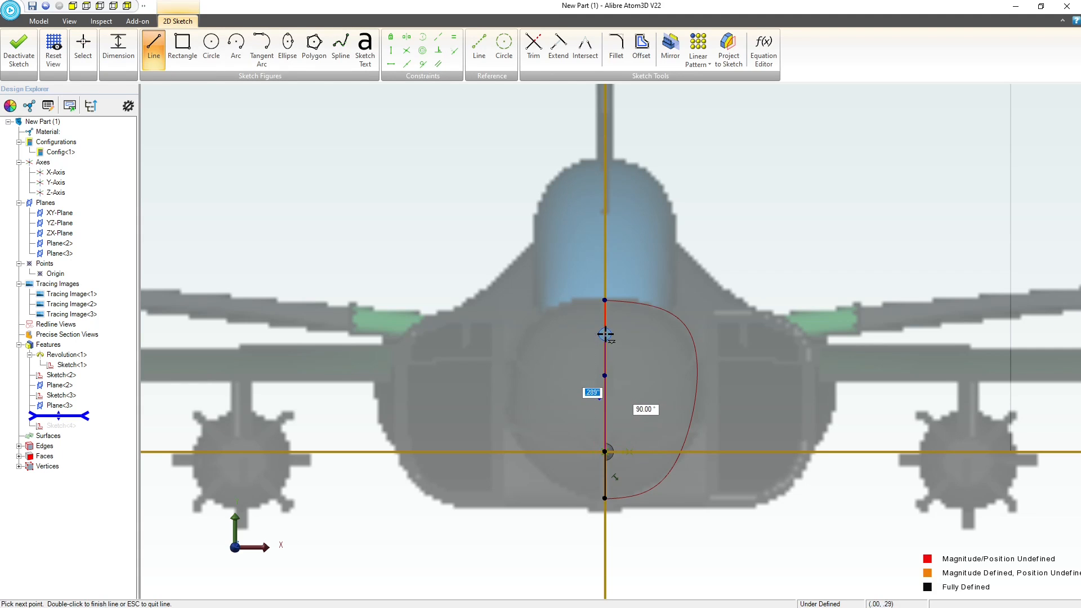
left_click(604, 322)
key("Escape")
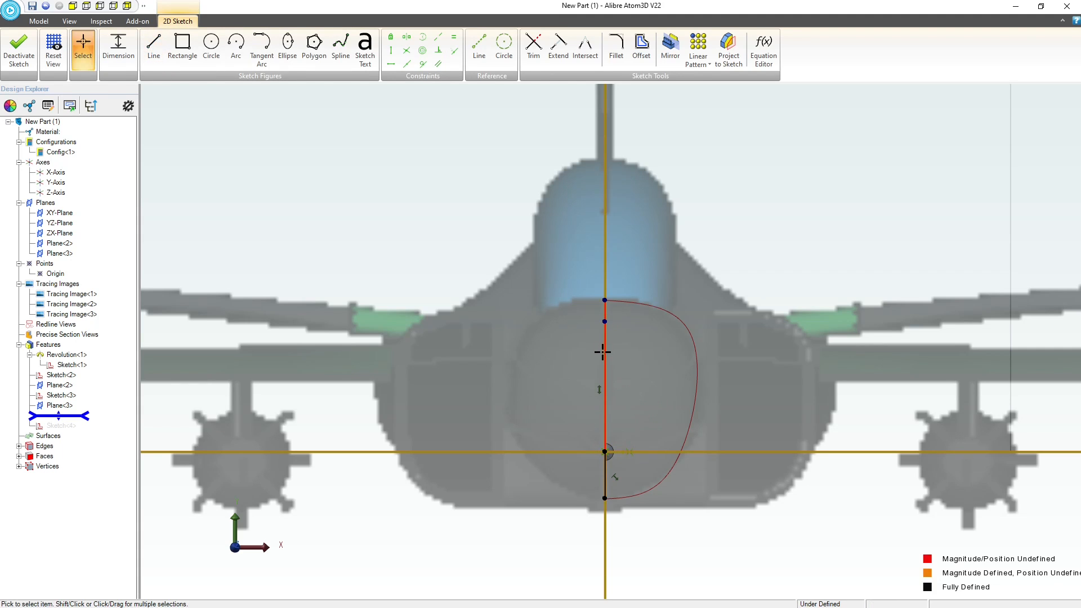
left_click_drag(606, 321, 606, 311)
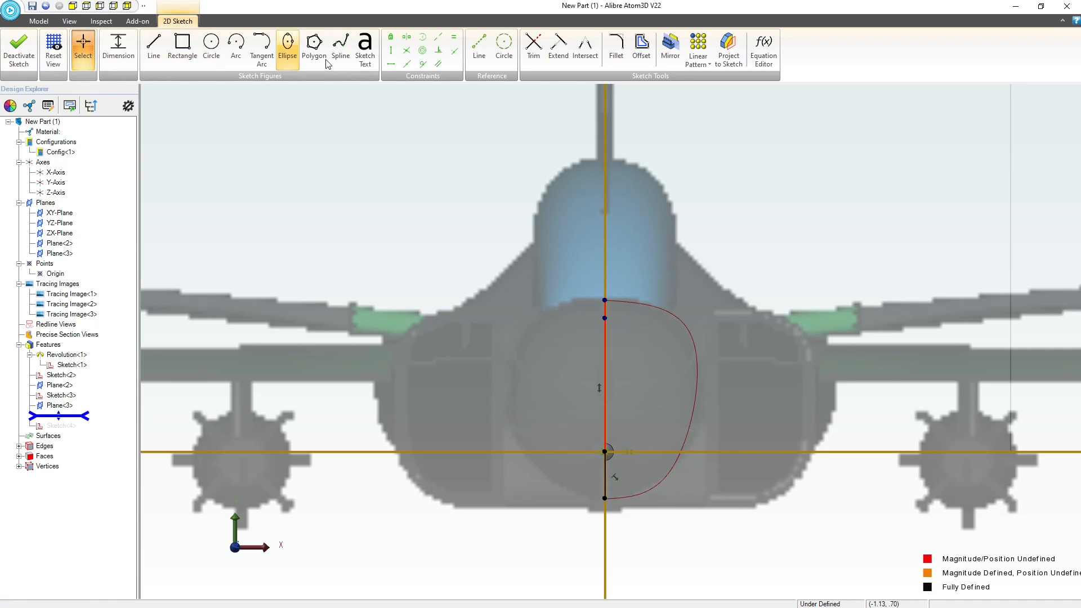
Draw a spline from the new line's upper end around the fuselage half-section to the lowest centre-line point, and lower its shoulder point slightly
left_click(341, 46)
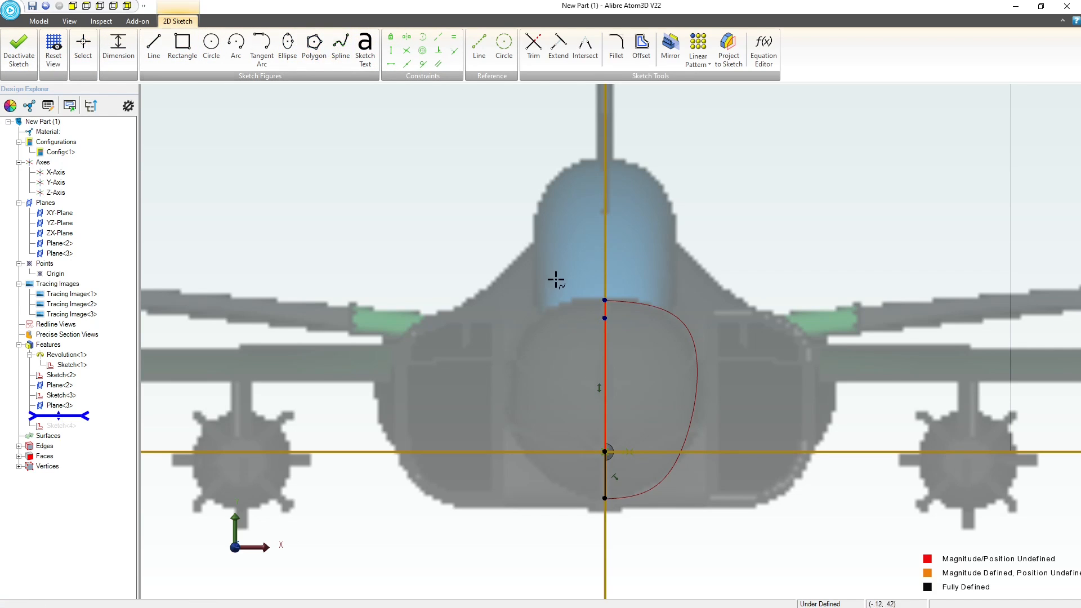
left_click(606, 319)
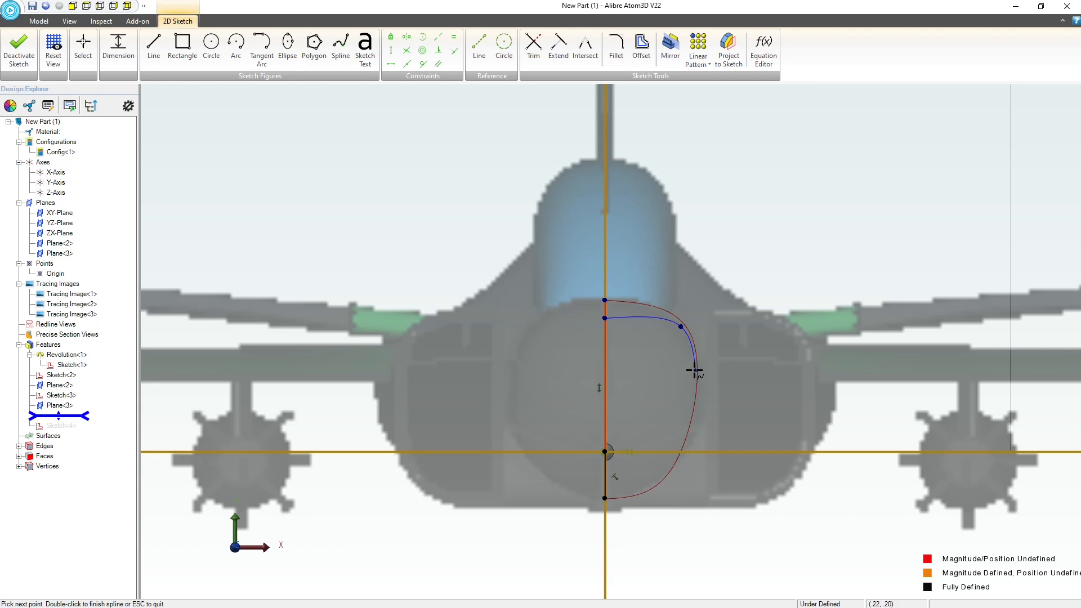
left_click(693, 424)
left_click(657, 486)
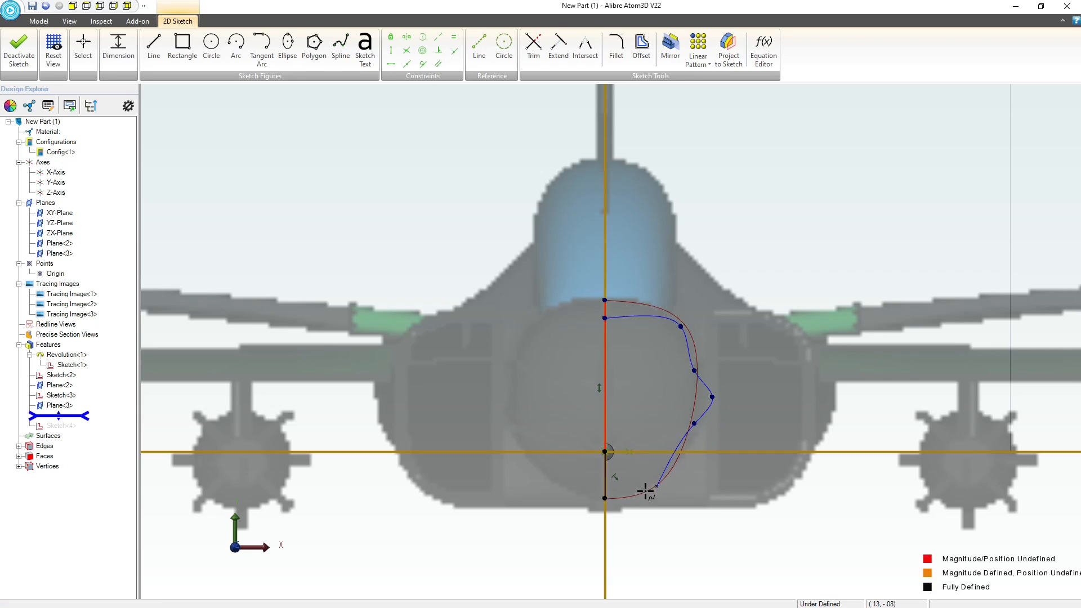
double_click(605, 499)
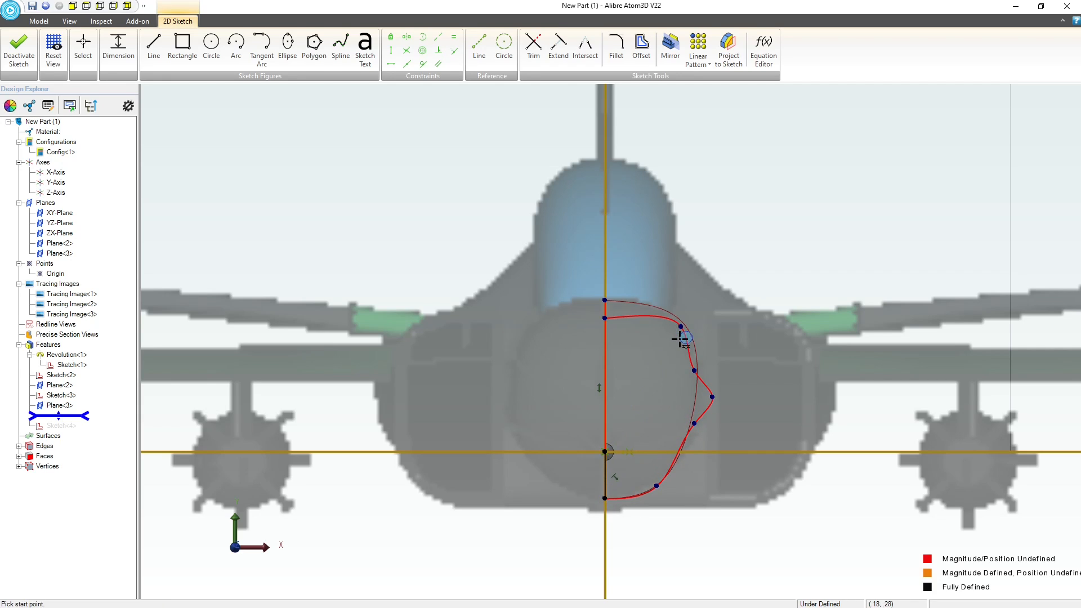
key("Escape")
left_click_drag(681, 326, 682, 335)
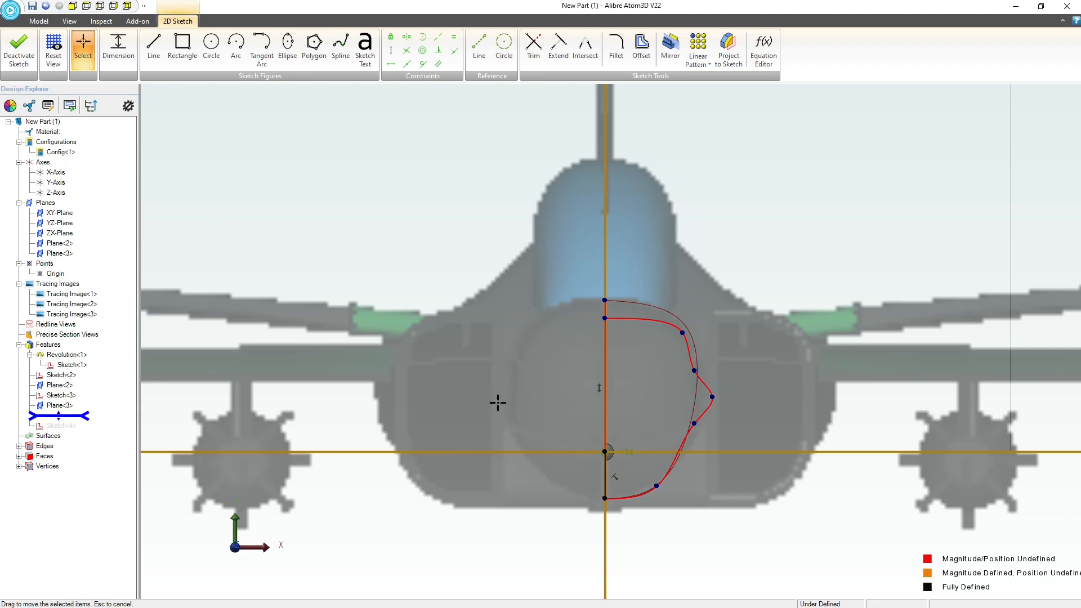
Finish editing the half-section sketch and ignore the open-profile problem
middle_click_drag(565, 456, 552, 462)
scroll(552, 462, "down", 3)
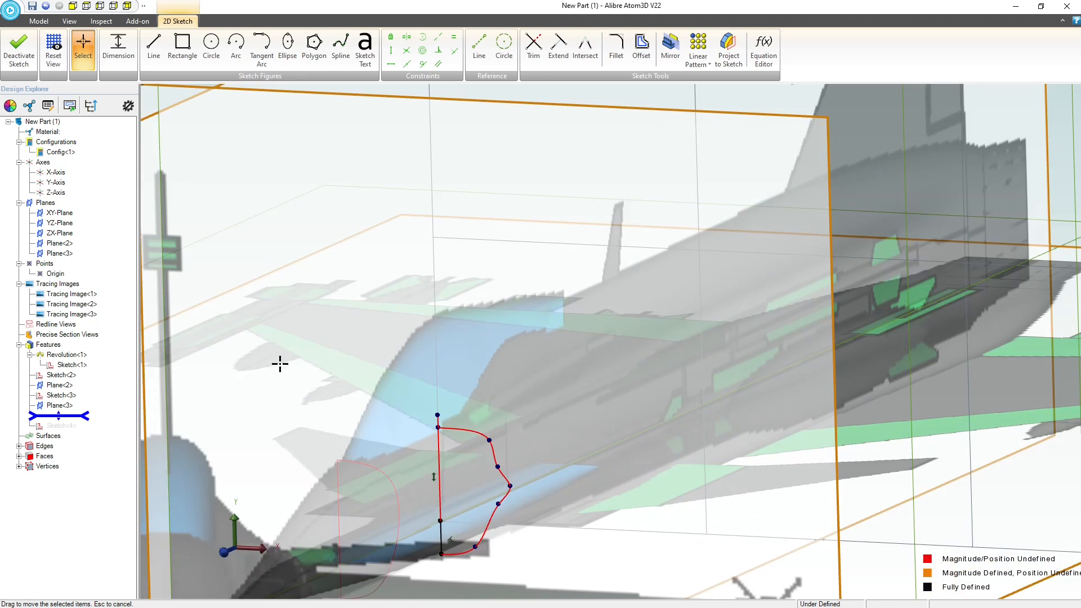
left_click(18, 48)
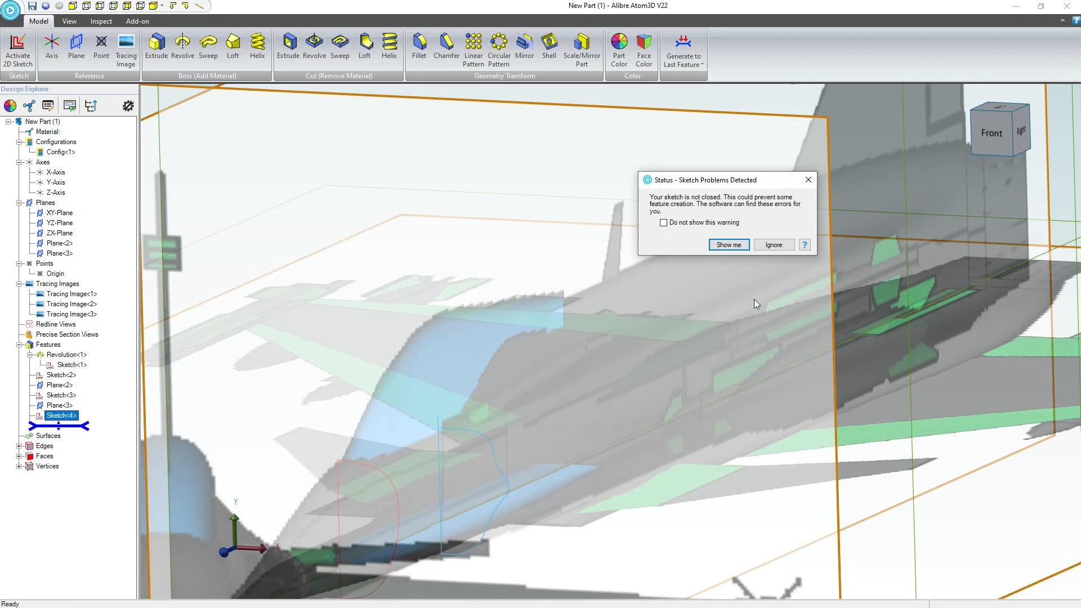
left_click(771, 245)
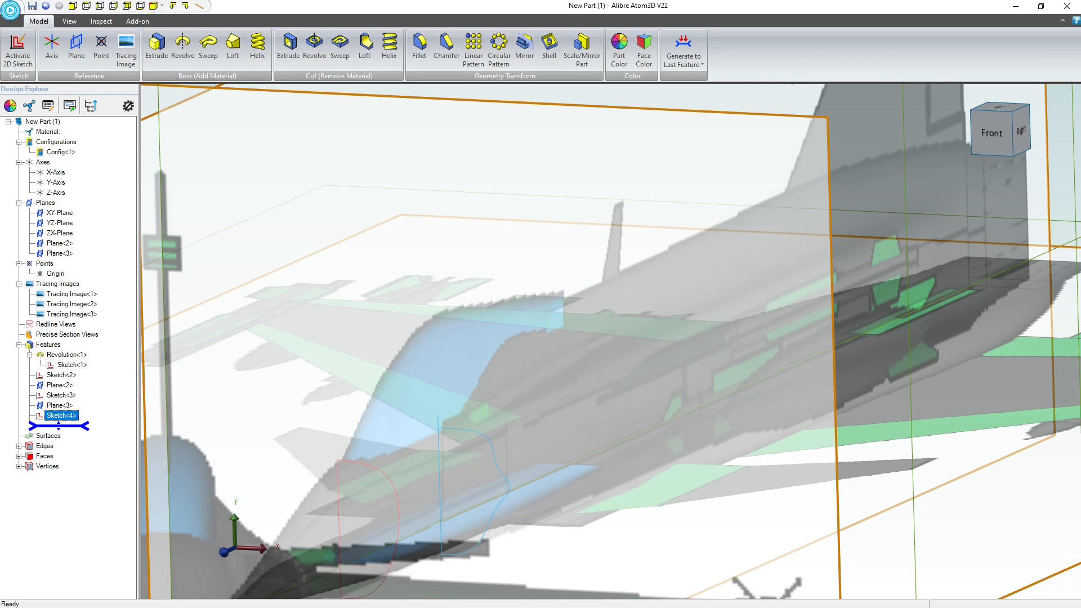
Reopen Sketch<4> and make the topmost centre-line point coincident with the spline's upper endpoint
right_click(74, 415)
left_click(99, 422)
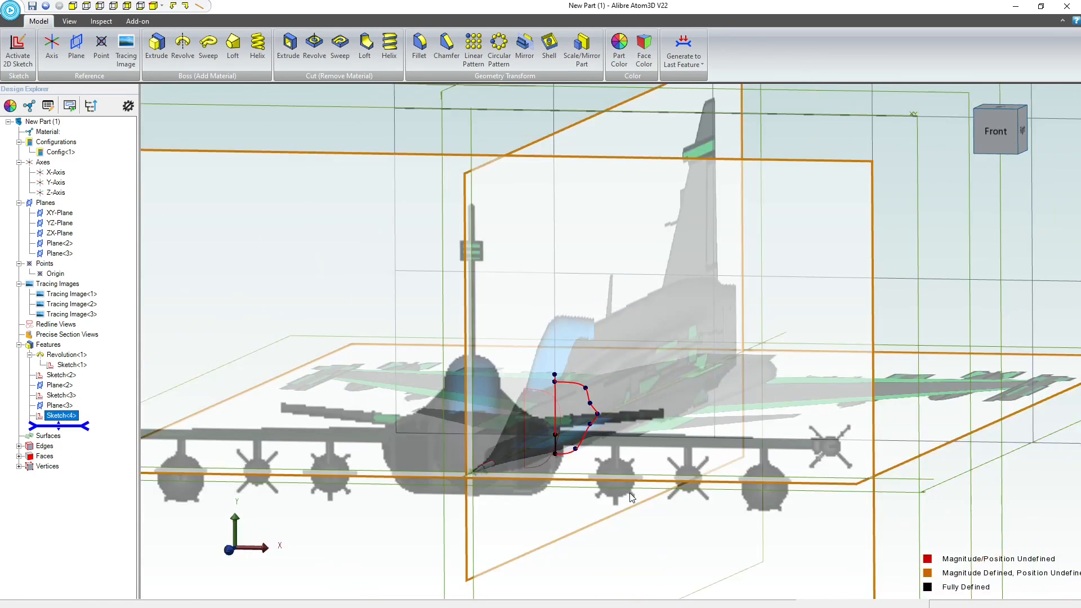
scroll(610, 389, "up", 5)
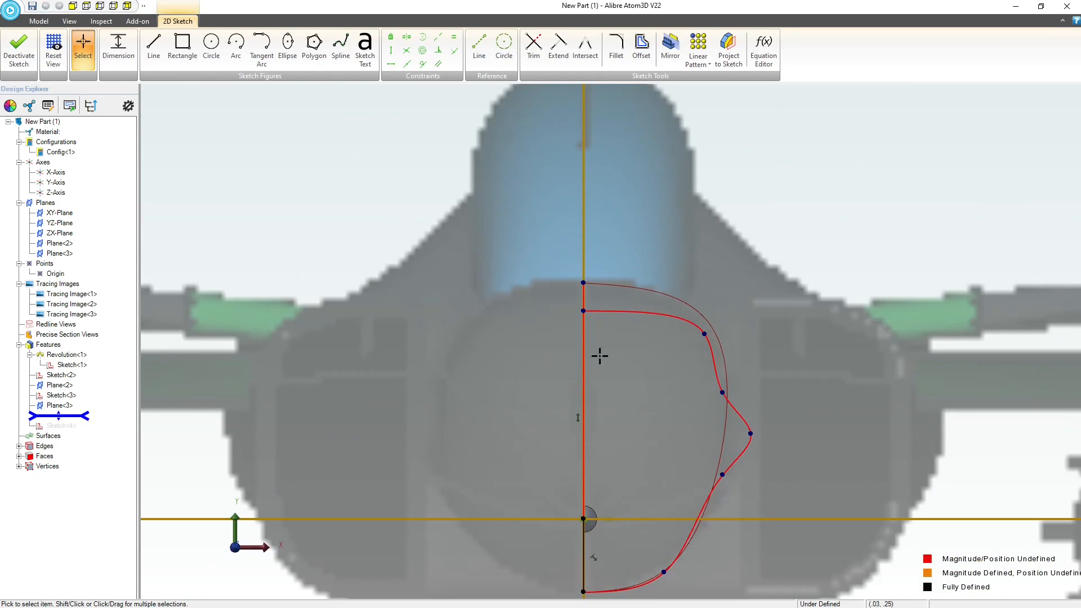
left_click(582, 282)
left_click(583, 310)
left_click(583, 283, "shift")
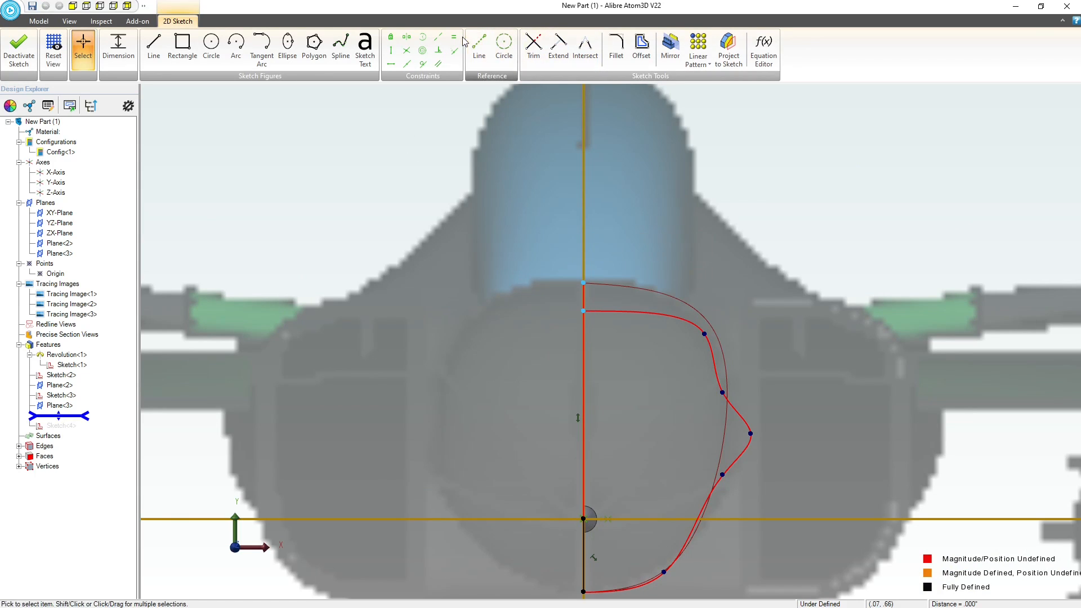
left_click(453, 50)
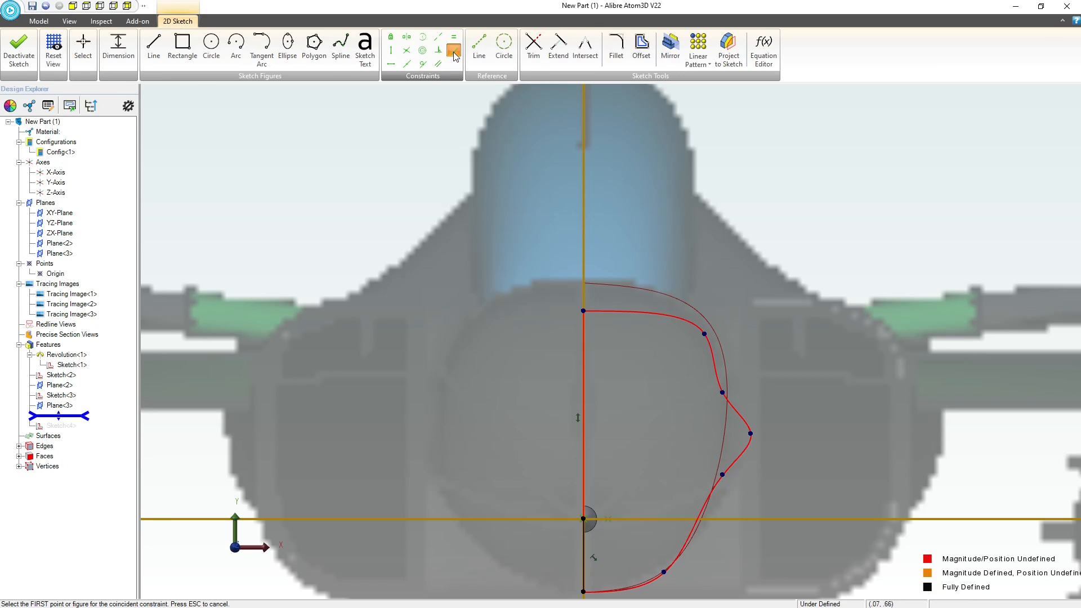
Try to finish the sketch, have its detected problems analyzed, and close the analysis
left_click(20, 43)
left_click(734, 245)
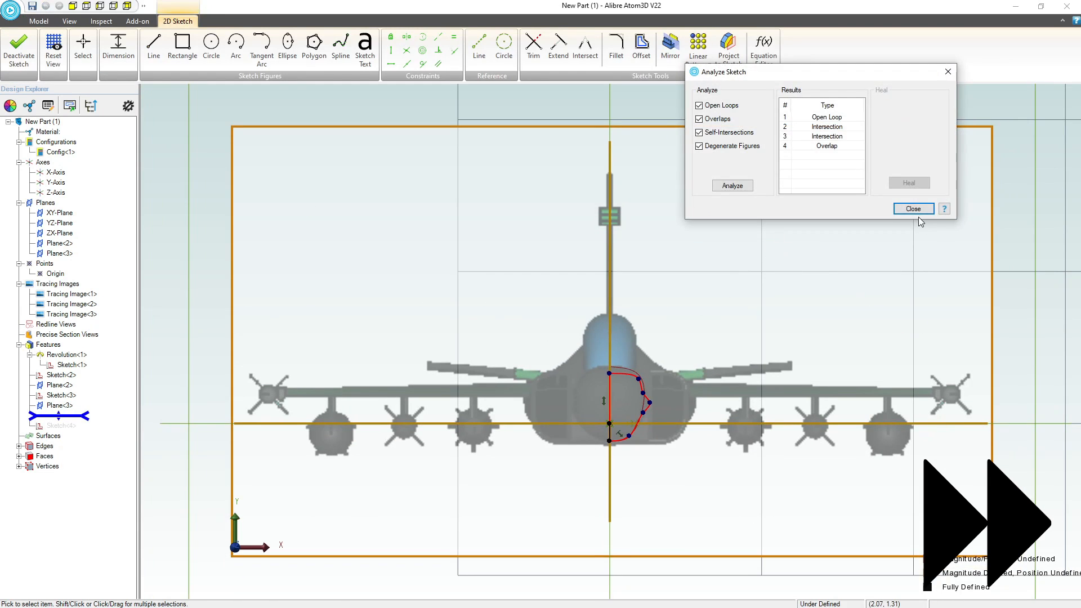
left_click(914, 209)
Delete the extra overlapping vertical line segment from the half-section and finish the sketch
scroll(597, 427, "up", 5)
mouse_move(640, 249)
left_mouse_down()
mouse_move(639, 263)
mouse_move(640, 243)
left_mouse_up()
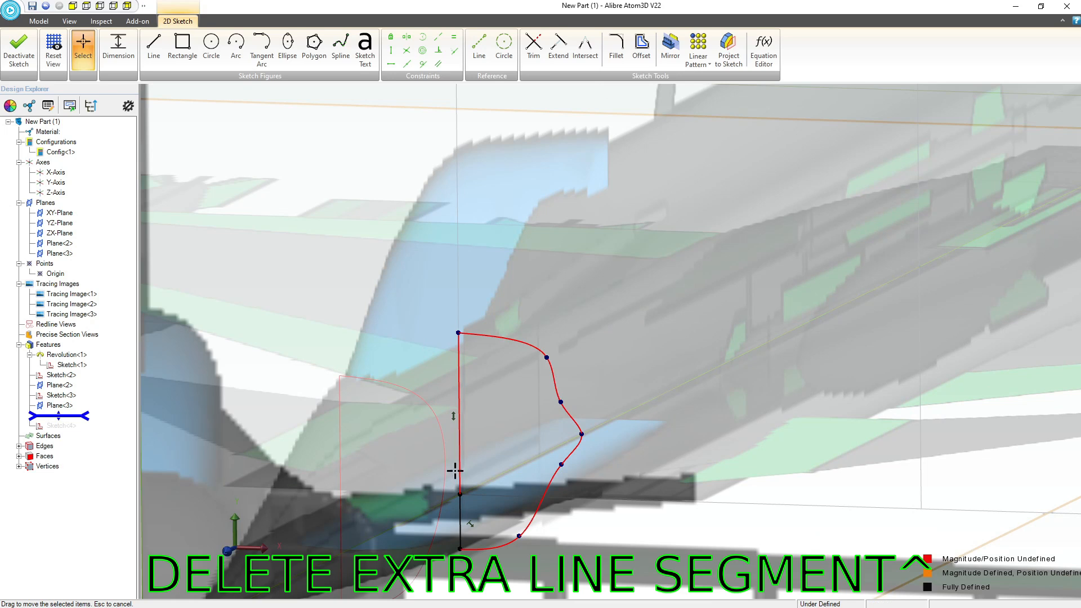
left_click(459, 437)
left_click(19, 50)
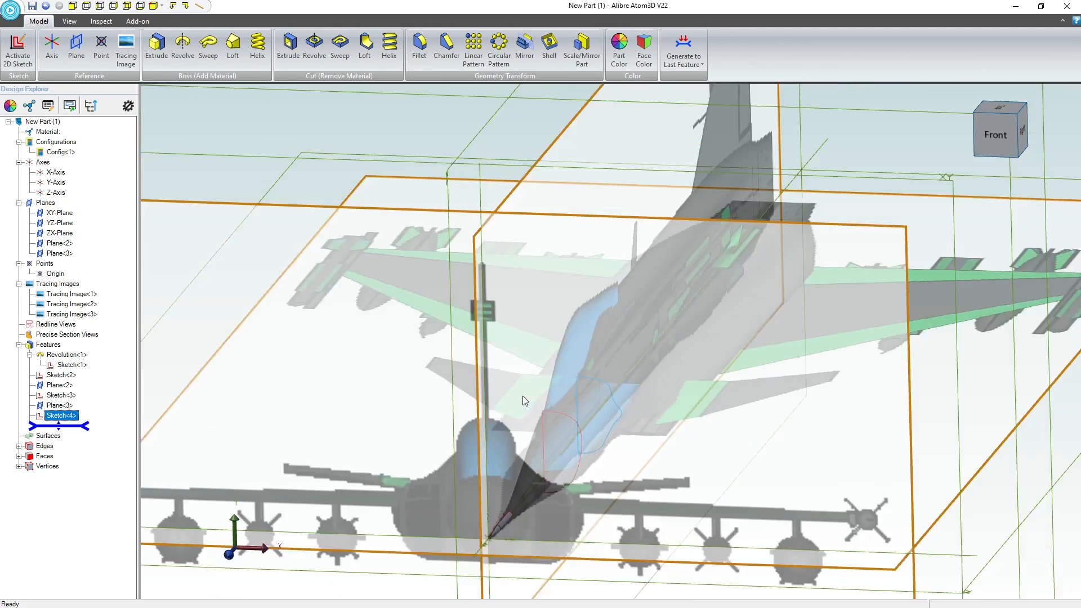
Insert a new reference plane offset 3.500" from the XY-Plane
left_click(60, 213)
left_click(76, 49)
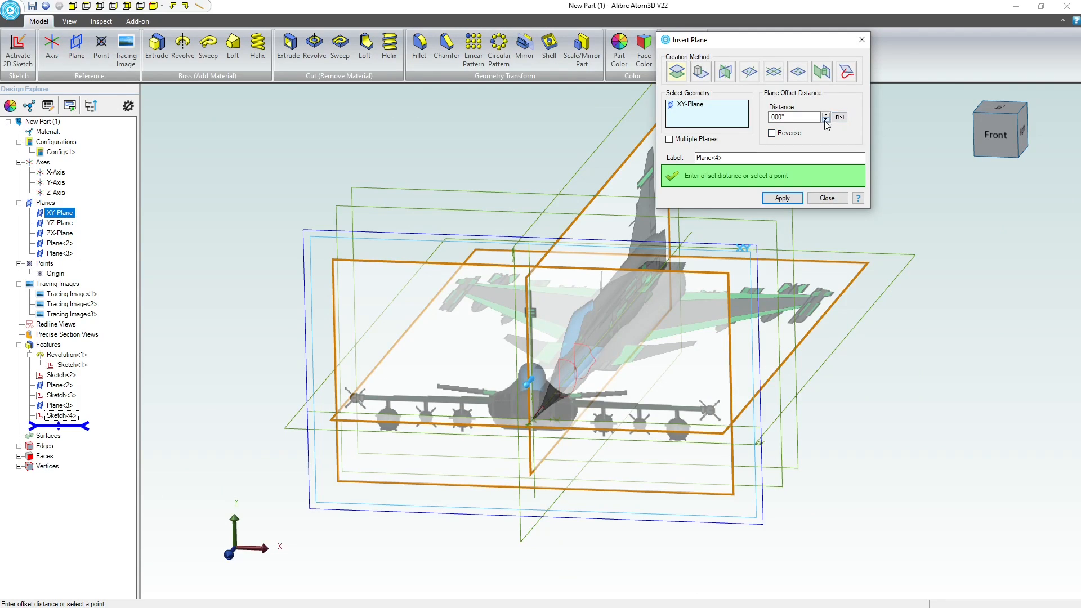
left_click(825, 120)
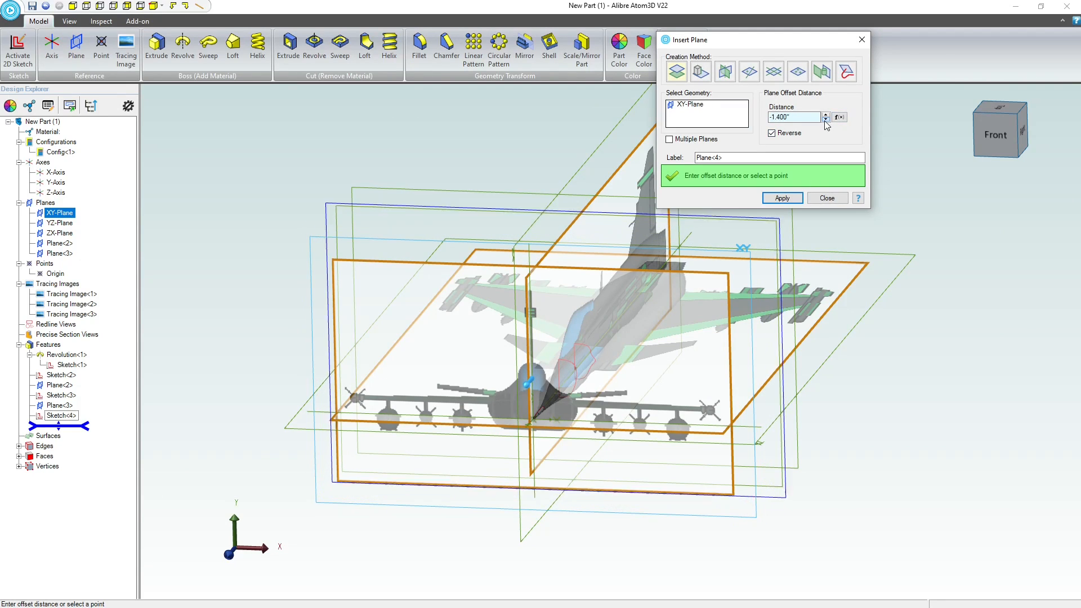
left_click(826, 120)
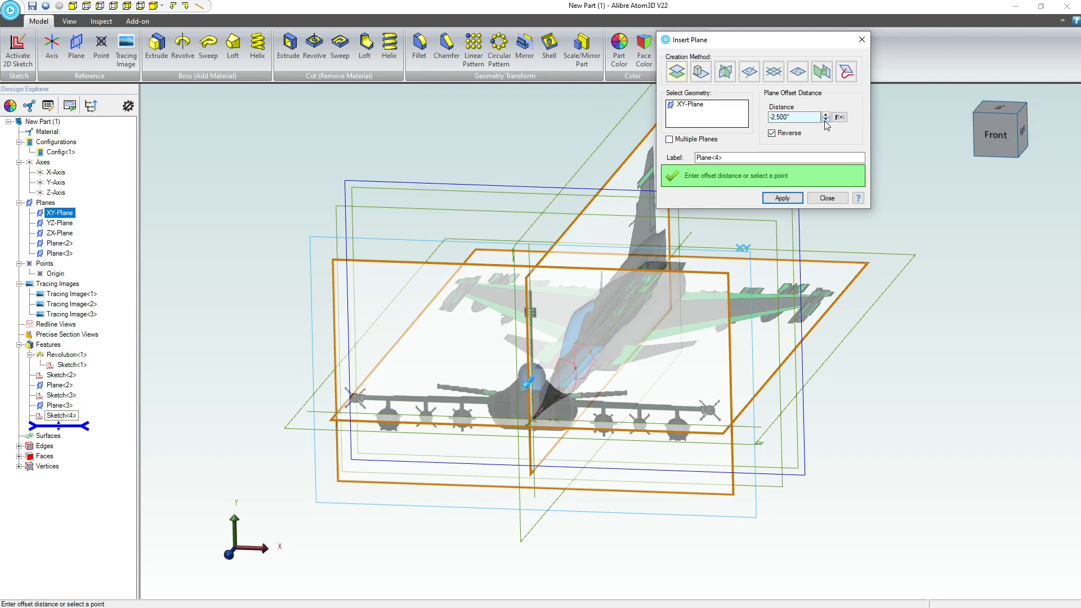
left_click(1024, 138)
scroll(557, 358, "up", 5)
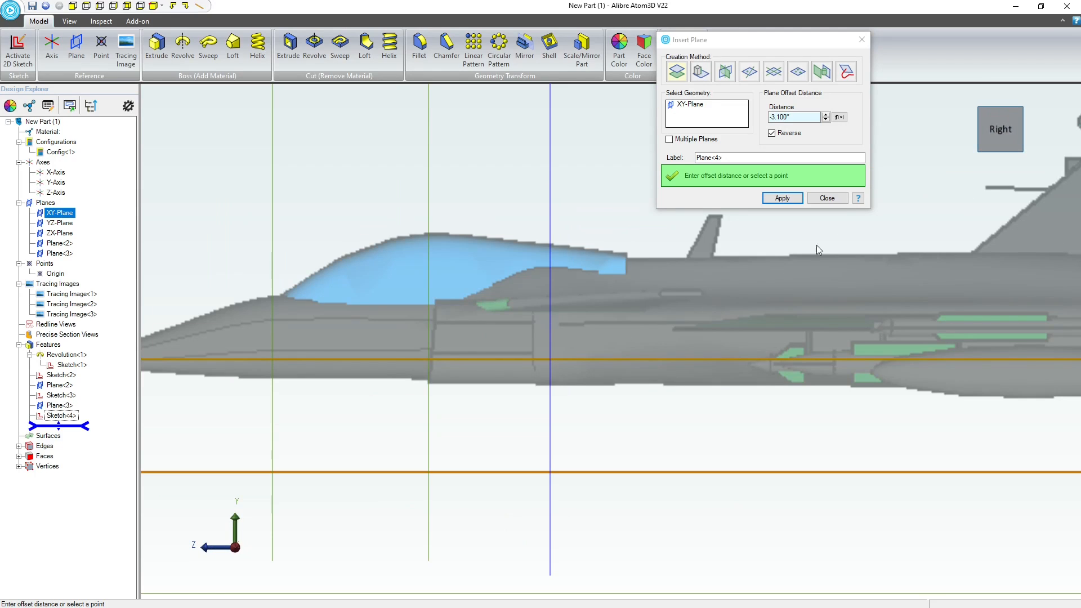
left_click(826, 119)
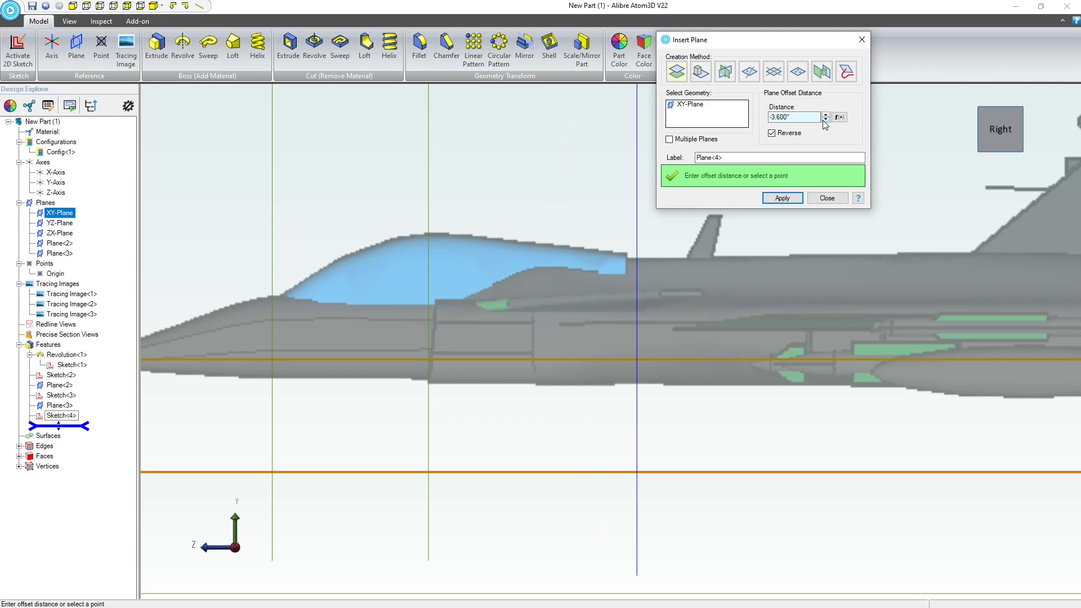
left_click(826, 115)
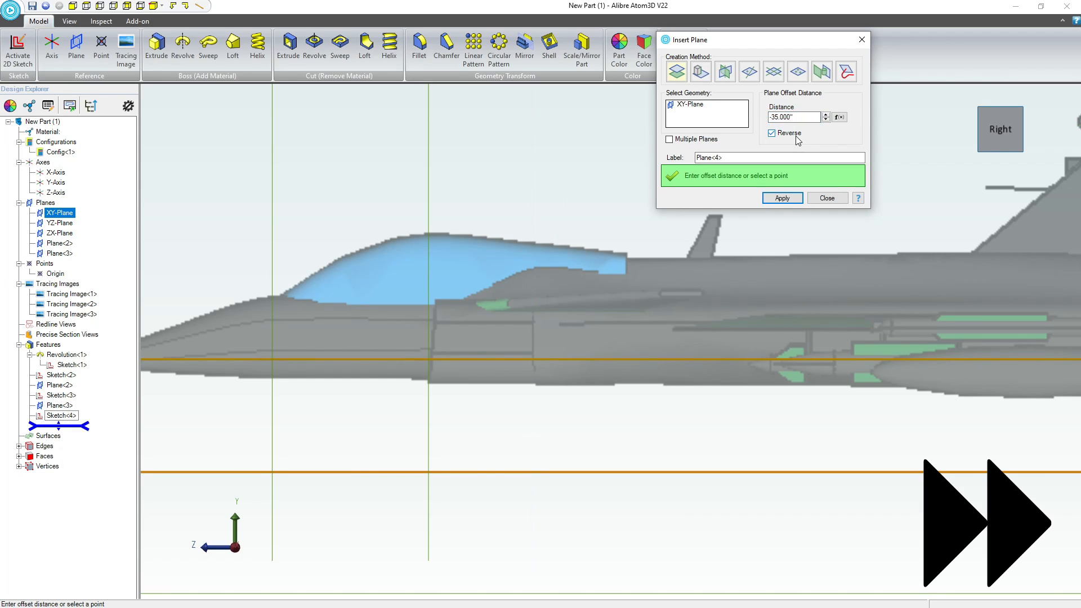
scroll(521, 214, "down", 5)
key("Return")
key("Escape")
Edit Plane<4> to reverse its offset direction and set the offset distance from the XY-Plane to 3.100"
right_click(59, 436)
left_click(79, 444)
scroll(613, 246, "up", 5)
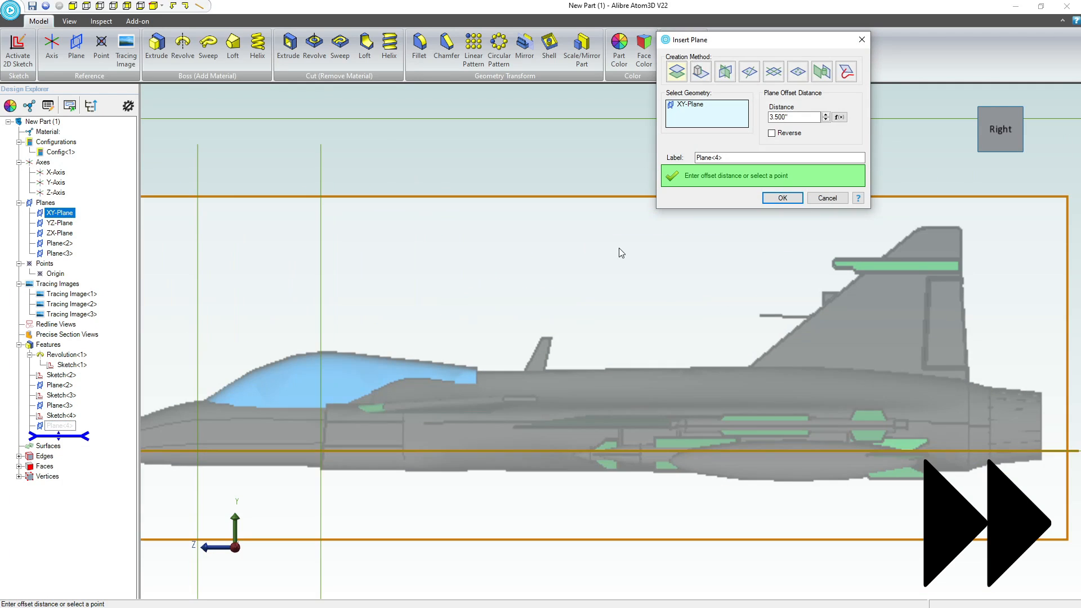
left_click(783, 134)
left_click(826, 119)
left_click(826, 115)
left_click(826, 114)
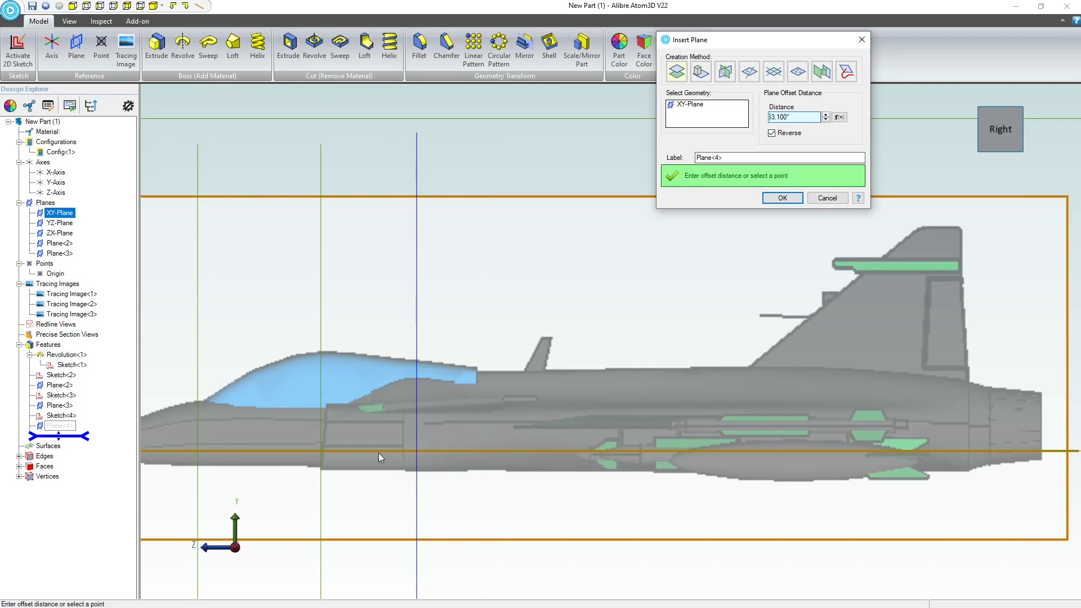
left_click(782, 198)
Start a 2D sketch on Plane<4> and draw a vertical line from the origin up to the canopy area of the front tracing image
scroll(296, 522, "down", 3)
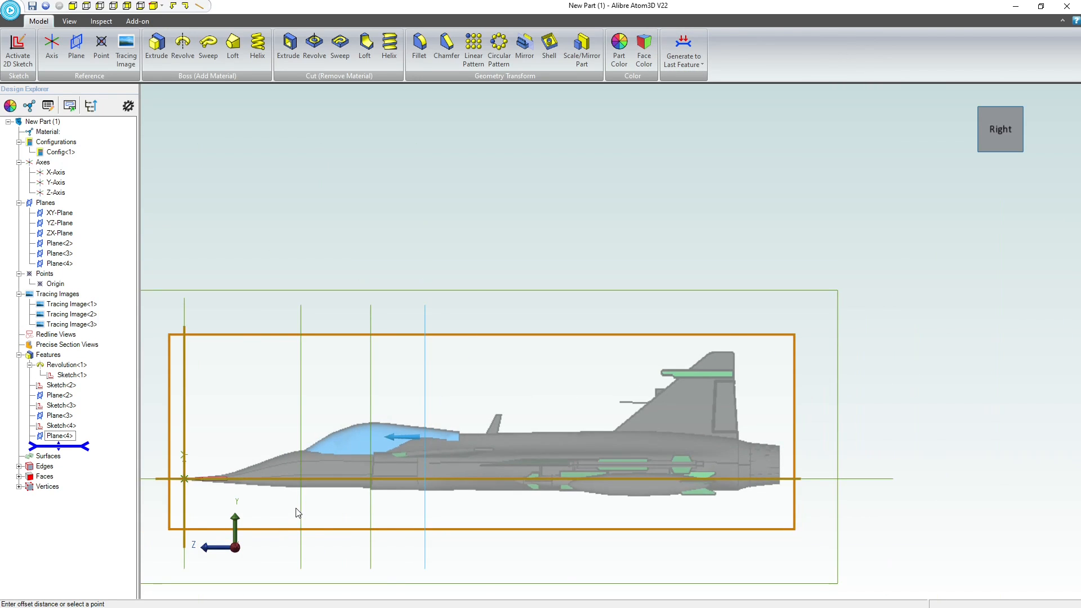
middle_click_drag(297, 522, 310, 522)
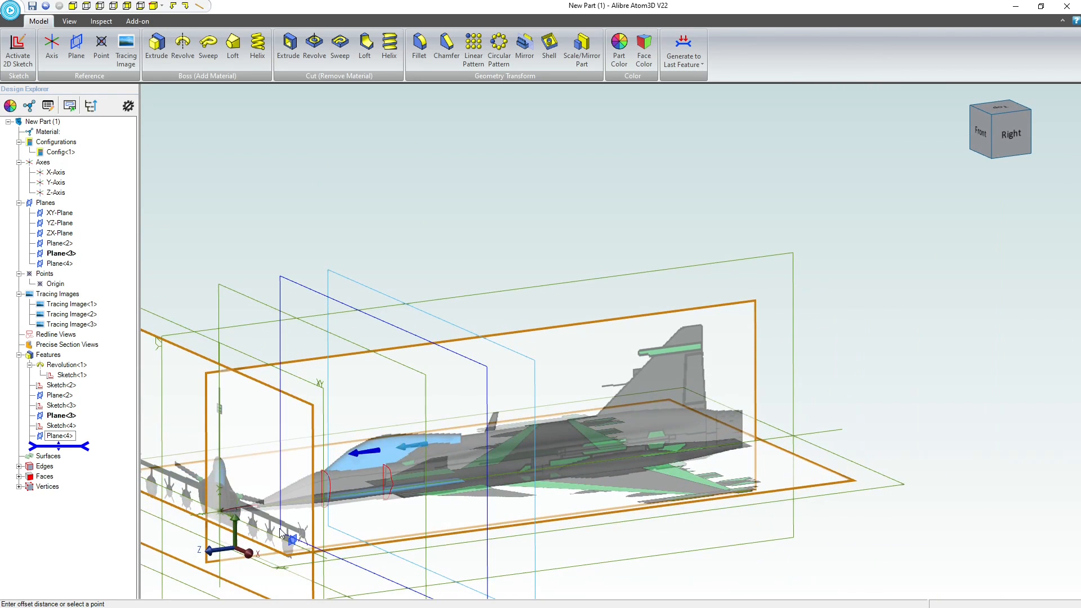
left_click(467, 331)
left_click(17, 50)
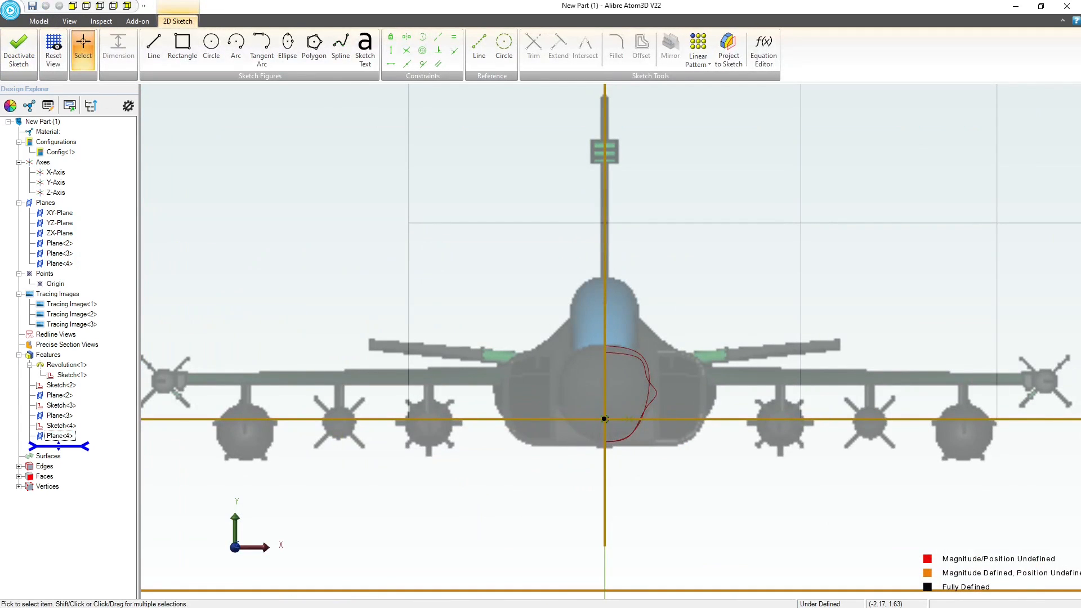
left_click(153, 45)
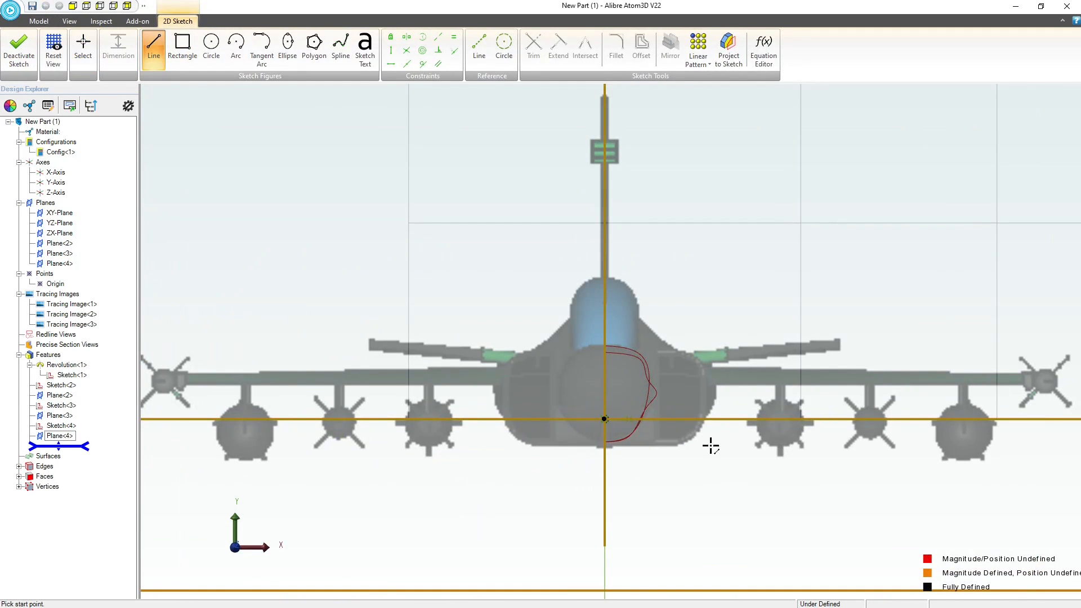
left_click(604, 419)
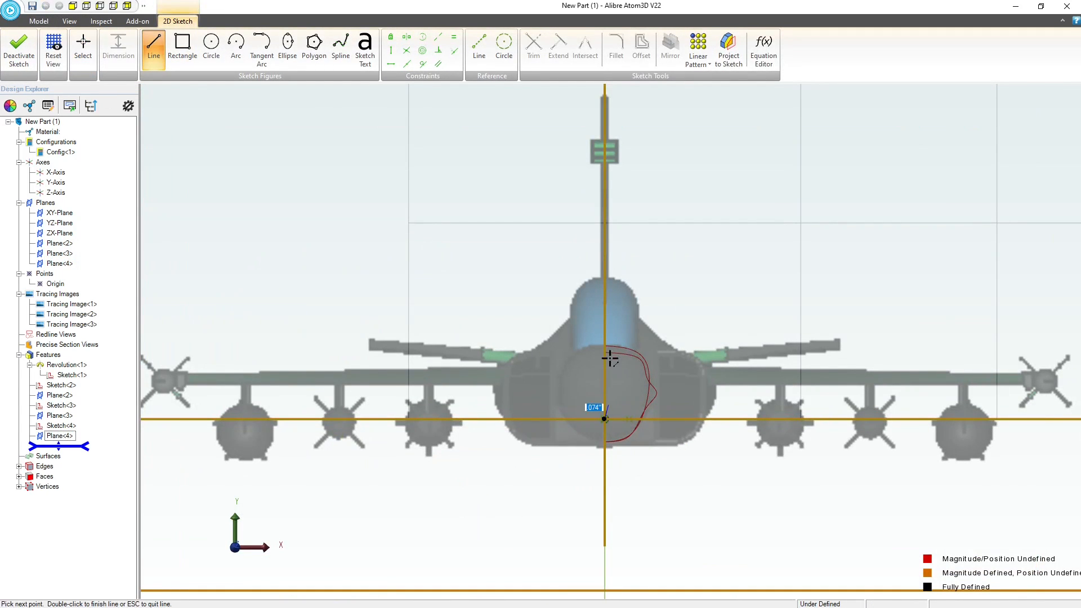
left_click(605, 321)
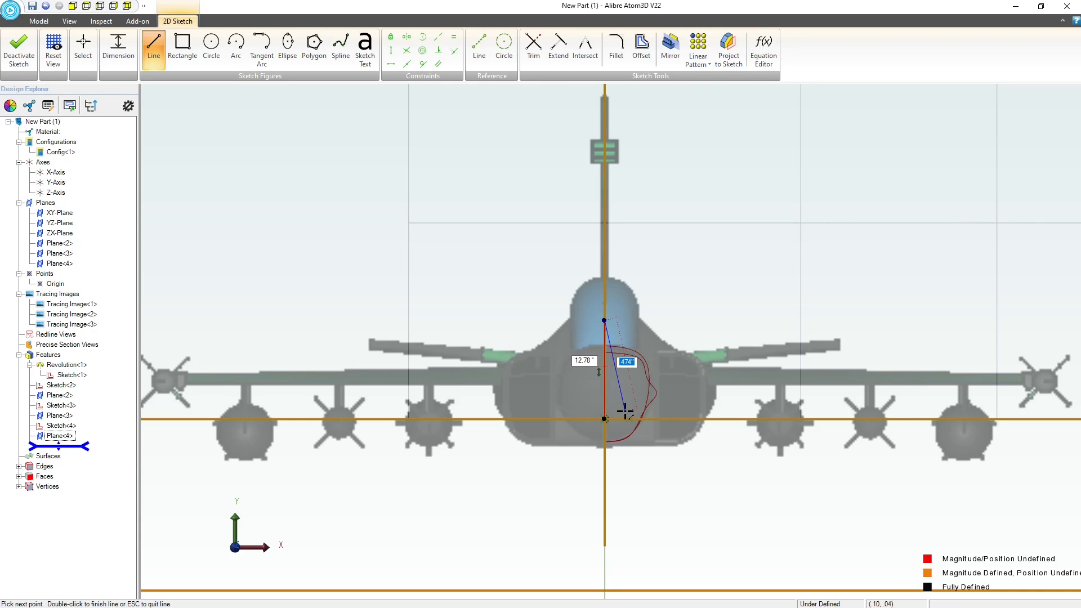
key("Escape")
Draw a second vertical line from the origin down about 0.13" and move its free endpoint down to the fuselage's lower edge
left_click(605, 419)
left_click(605, 444)
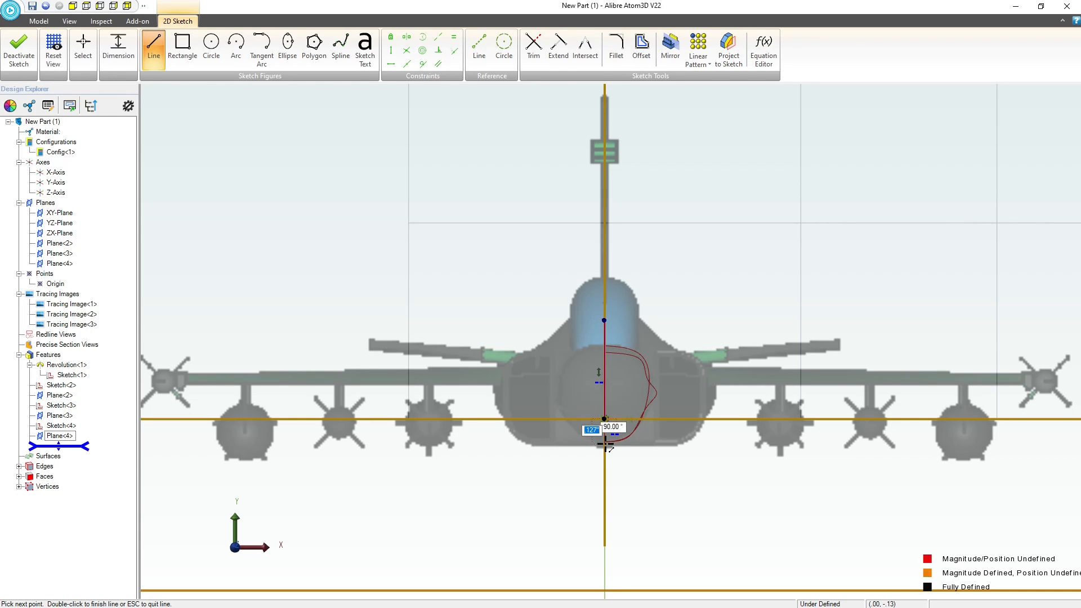
key("Escape")
scroll(631, 454, "up", 5)
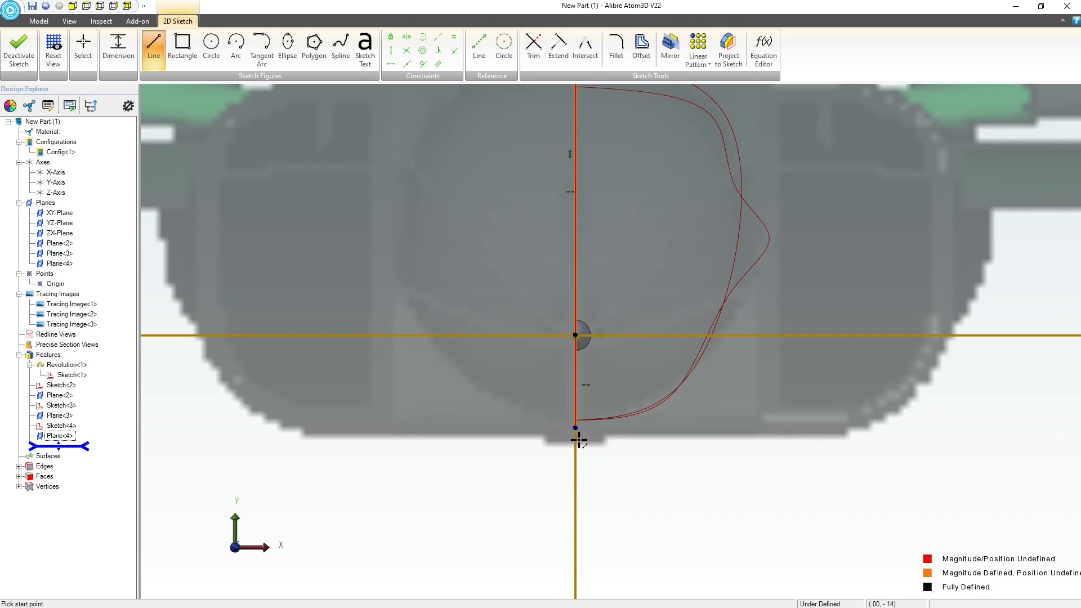
key("Escape")
left_click_drag(574, 450, 575, 442)
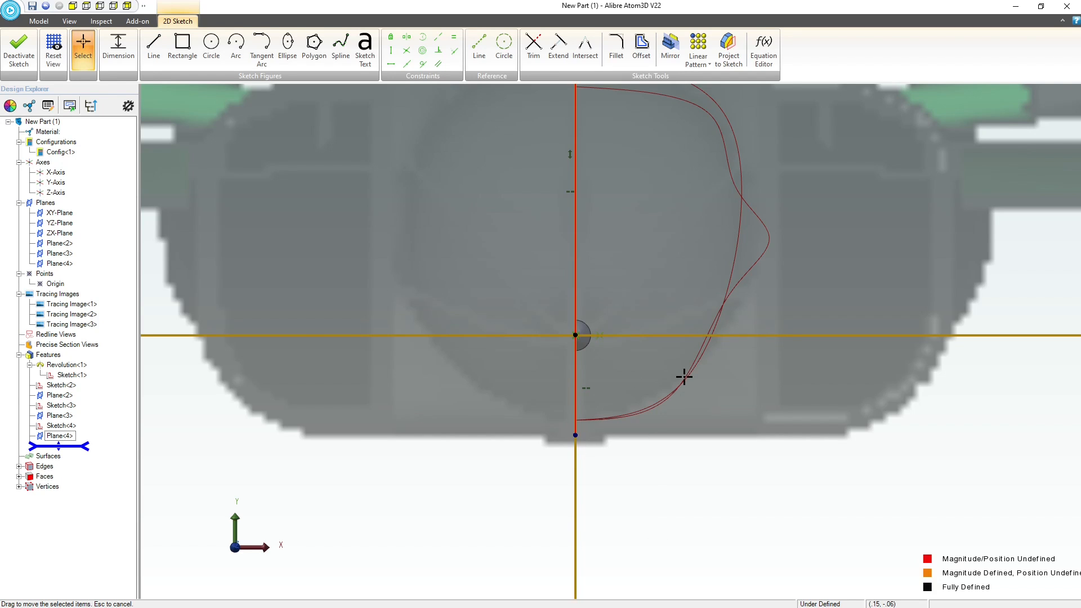
Examine the vertical sketch line's height against the side tracing image and the neighbouring cross-sections from several angles
scroll(684, 377, "down", 5)
scroll(465, 303, "down", 2)
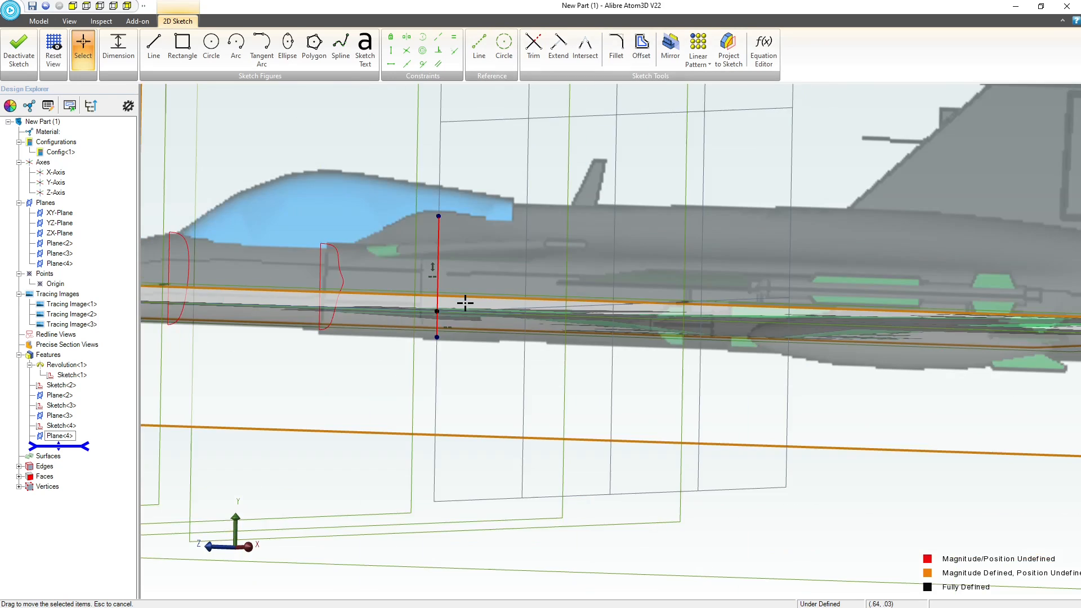
mouse_move(465, 303)
middle_mouse_down()
mouse_move(447, 300)
mouse_move(462, 306)
middle_mouse_up()
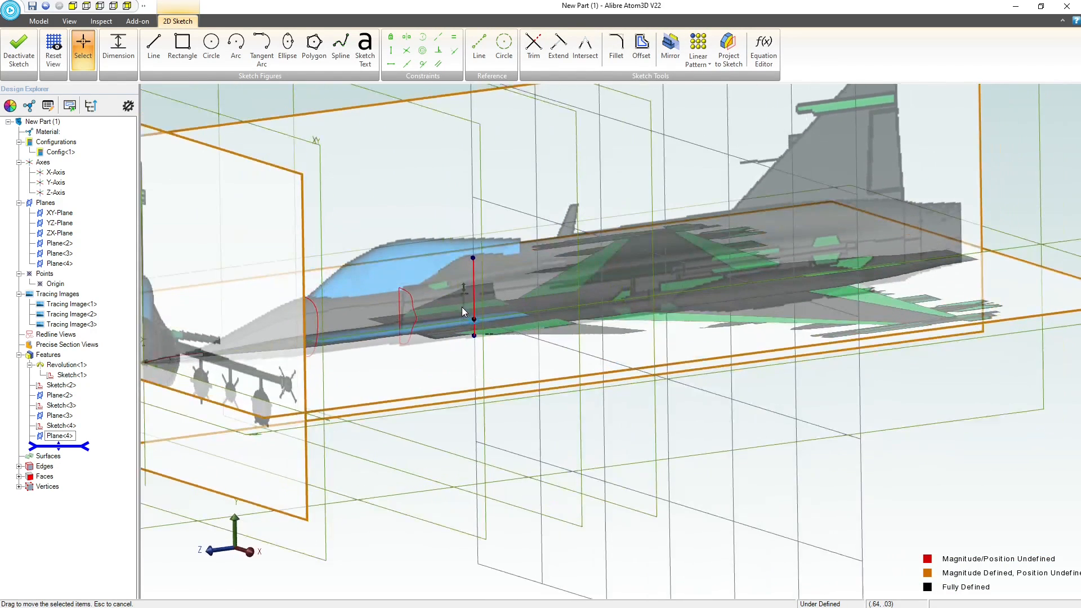
scroll(470, 265, "up", 4)
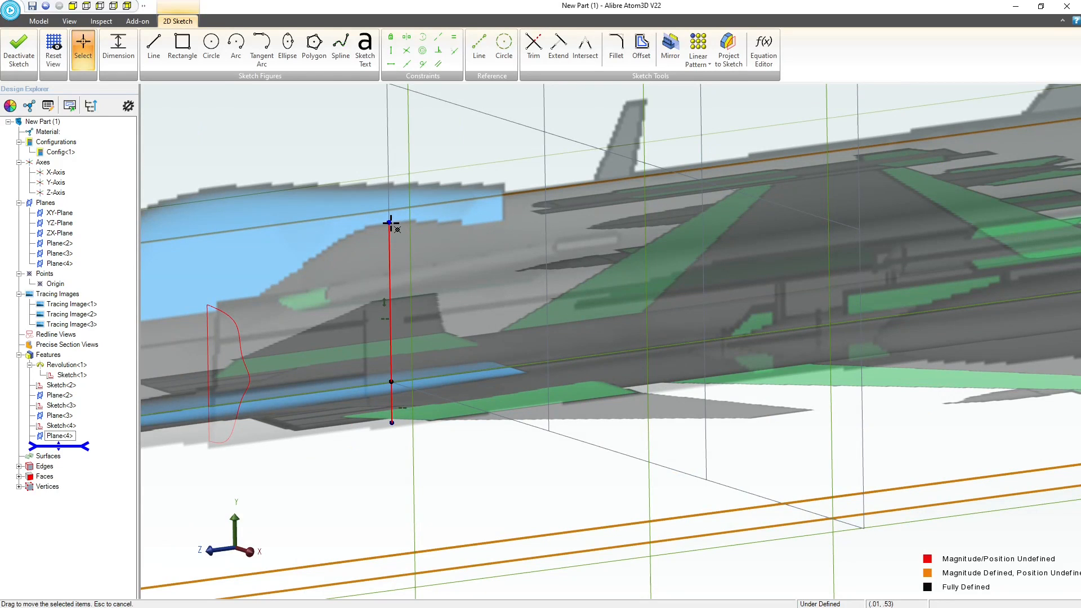
scroll(391, 302, "down", 4)
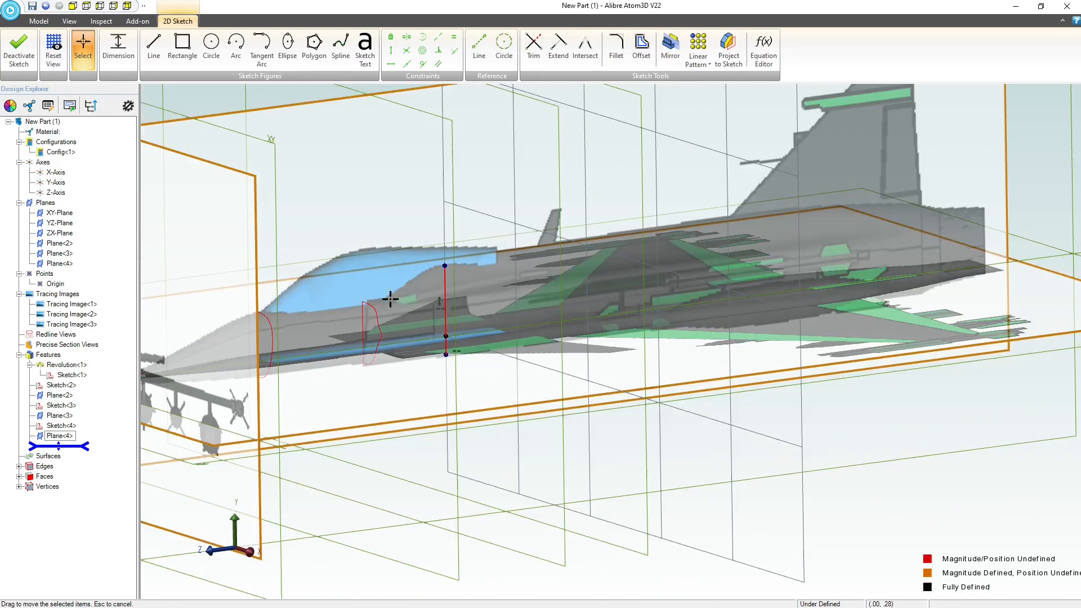
mouse_move(443, 378)
middle_mouse_down()
mouse_move(432, 376)
mouse_move(458, 386)
middle_mouse_up()
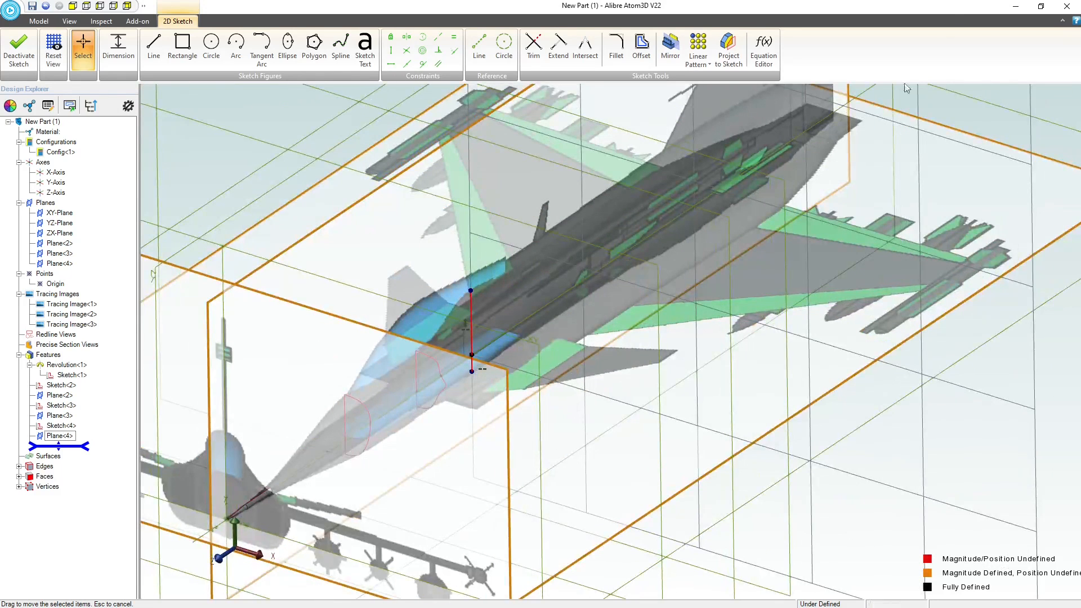
scroll(477, 293, "down", 1)
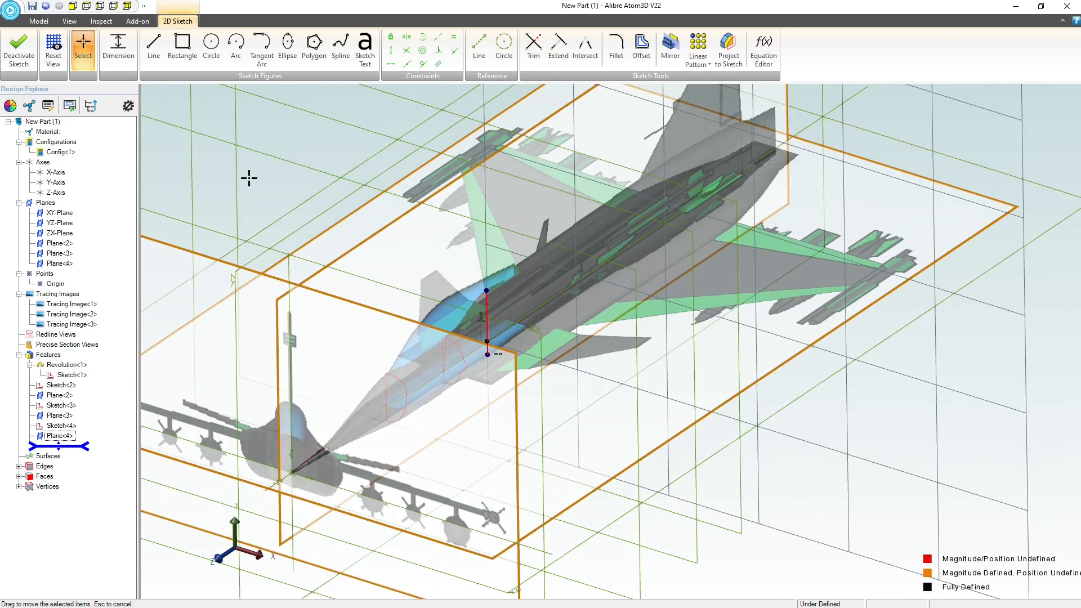
scroll(656, 197, "down", 2)
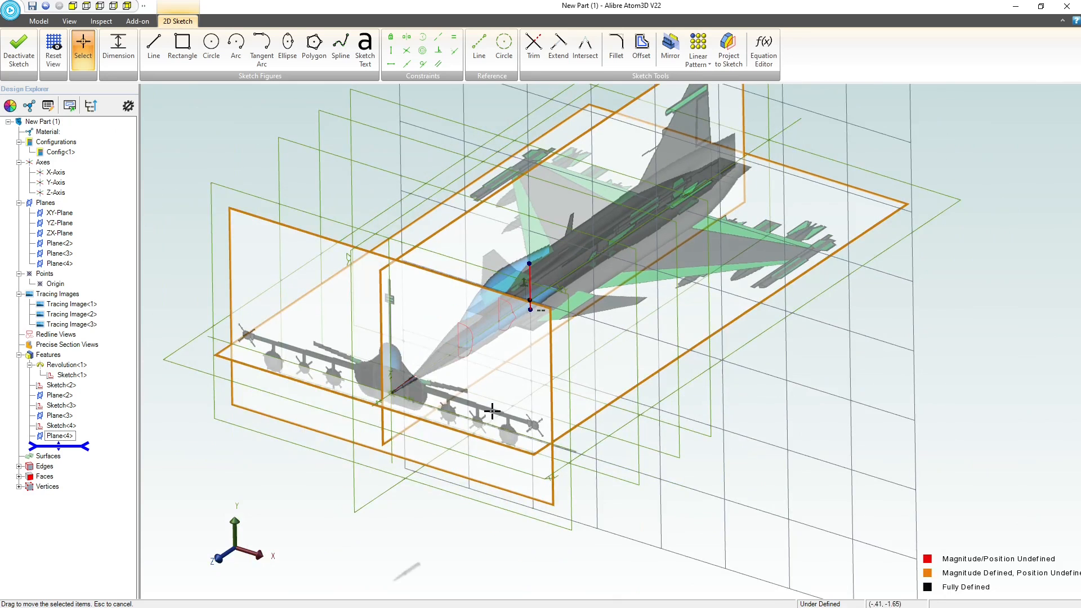
right_click(217, 560)
middle_click_drag(250, 410, 265, 357)
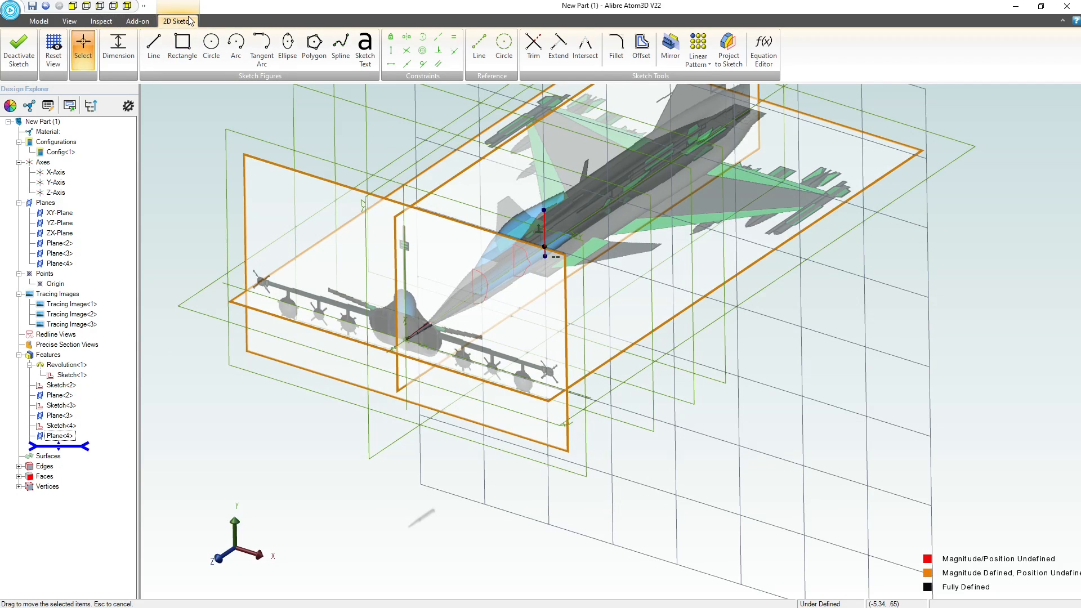
Draw a spline half-section bulging toward the air intake from the vertical line's upper endpoint to its lower endpoint, and finish the sketch
left_click(54, 54)
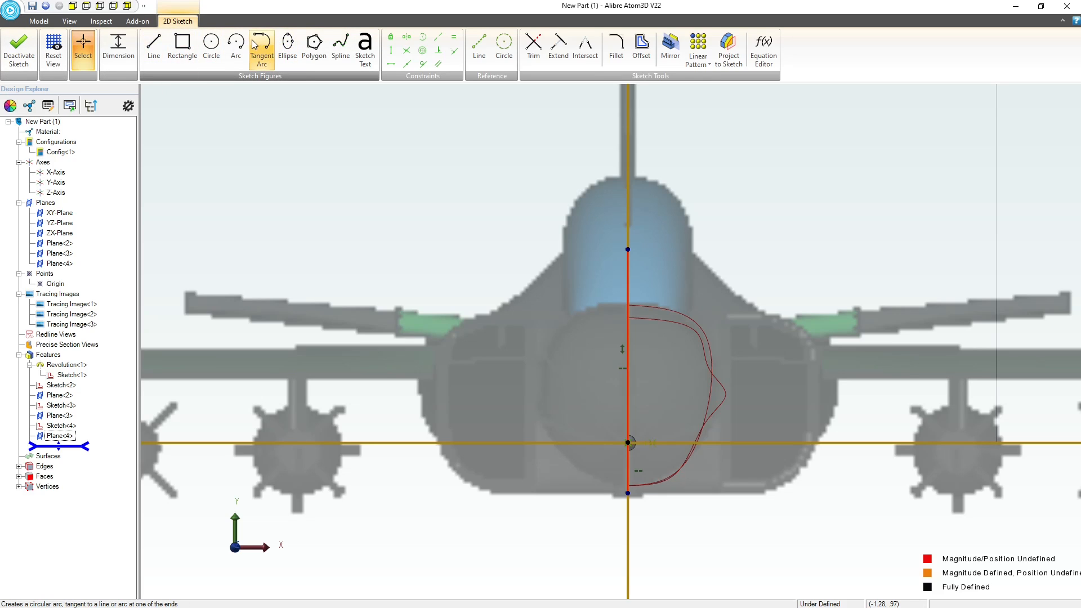
left_click(337, 49)
left_click(628, 249)
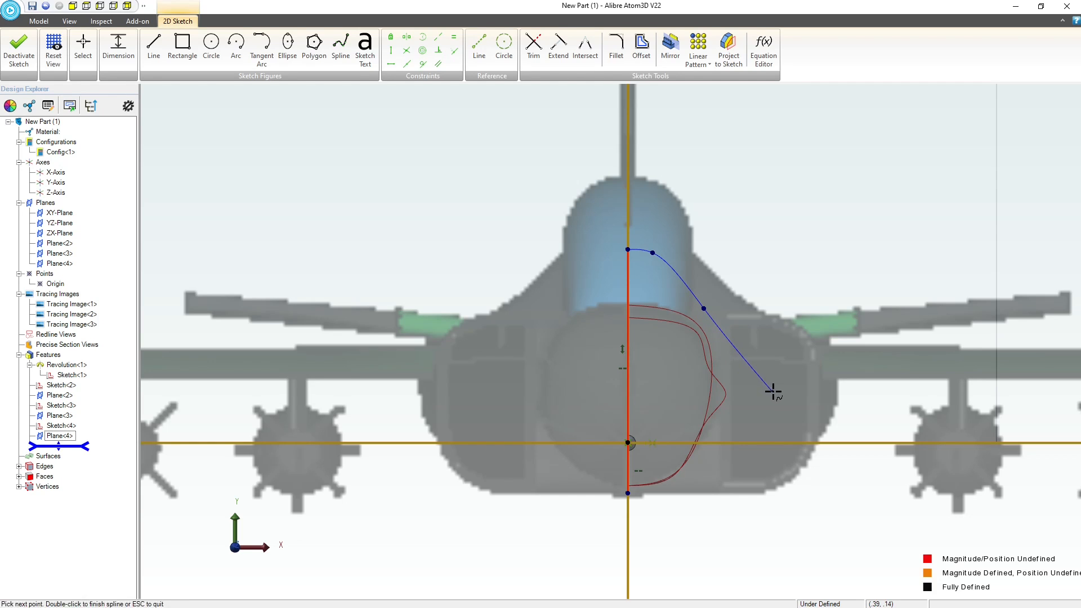
left_click(804, 375)
left_click(772, 431)
left_click(709, 479)
left_click(655, 496)
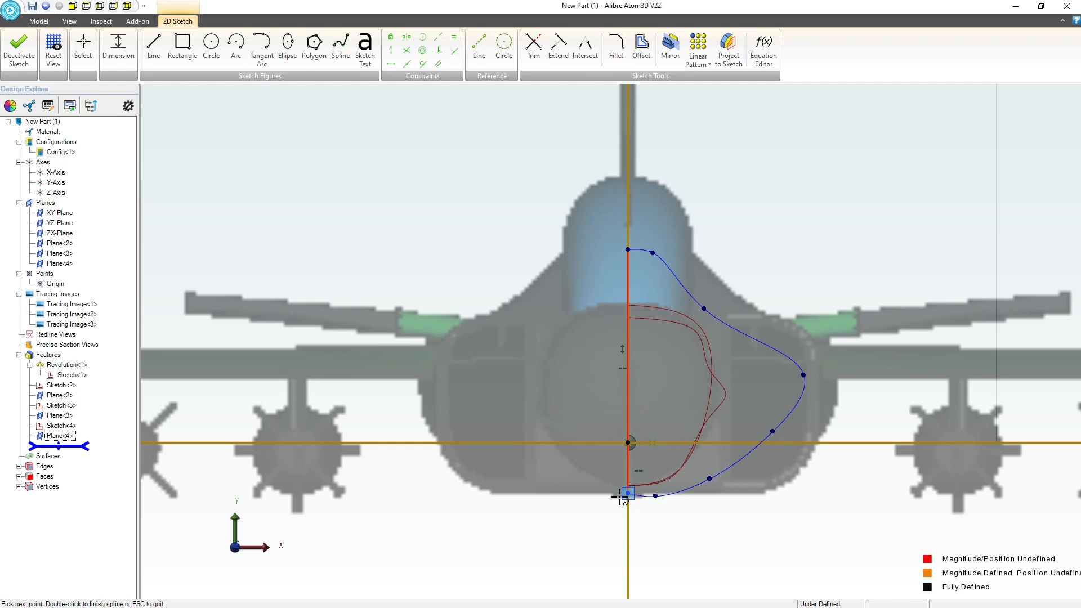
key("Escape")
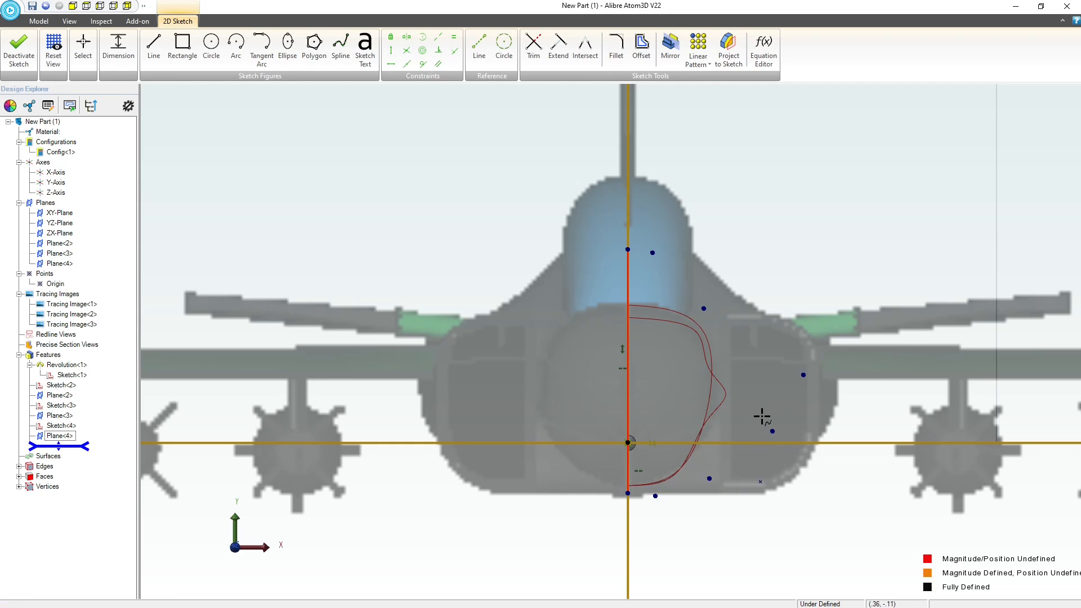
left_click(7, 51)
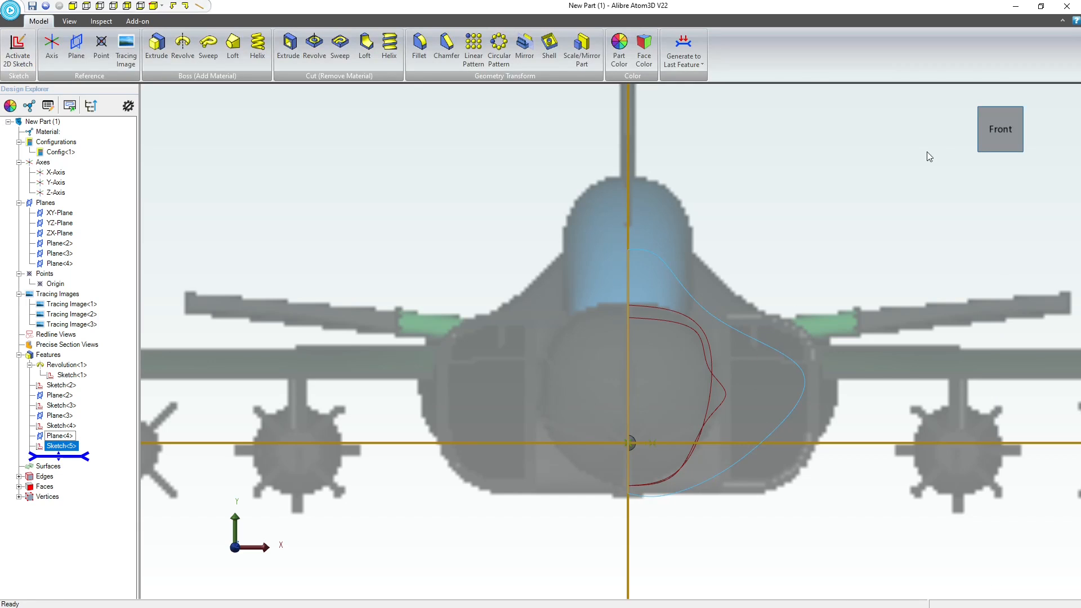
Examine the positions and shapes of the fuselage half-sections along the top and side tracing images
mouse_move(888, 163)
middle_mouse_down()
mouse_move(799, 208)
mouse_move(697, 232)
mouse_move(675, 248)
mouse_move(673, 279)
mouse_move(688, 213)
mouse_move(572, 222)
mouse_move(622, 210)
mouse_move(640, 190)
mouse_move(645, 215)
middle_mouse_up()
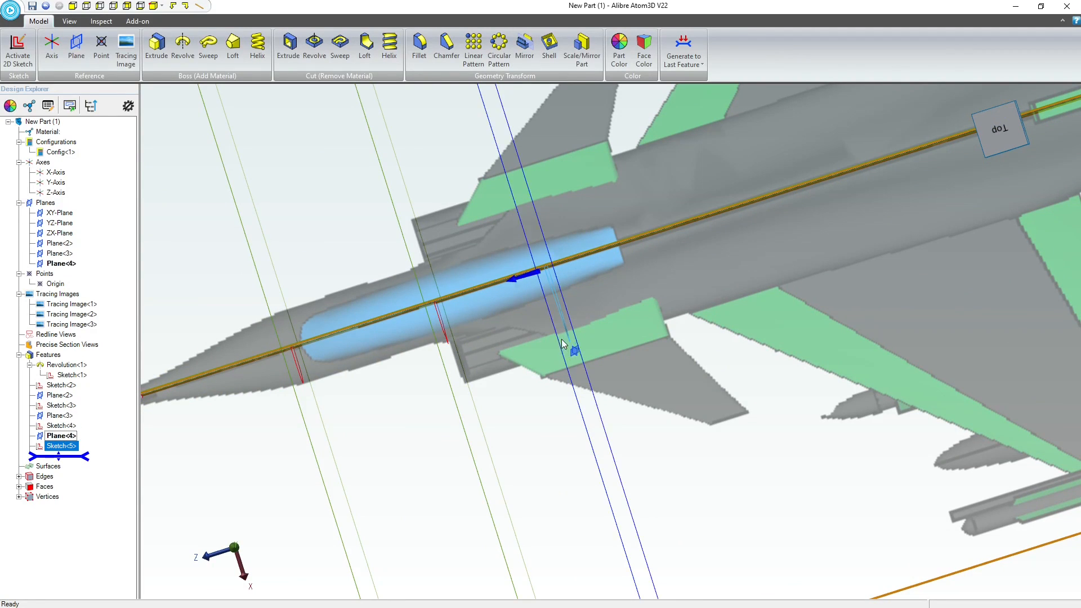
middle_click_drag(539, 345, 426, 186)
left_click(424, 182)
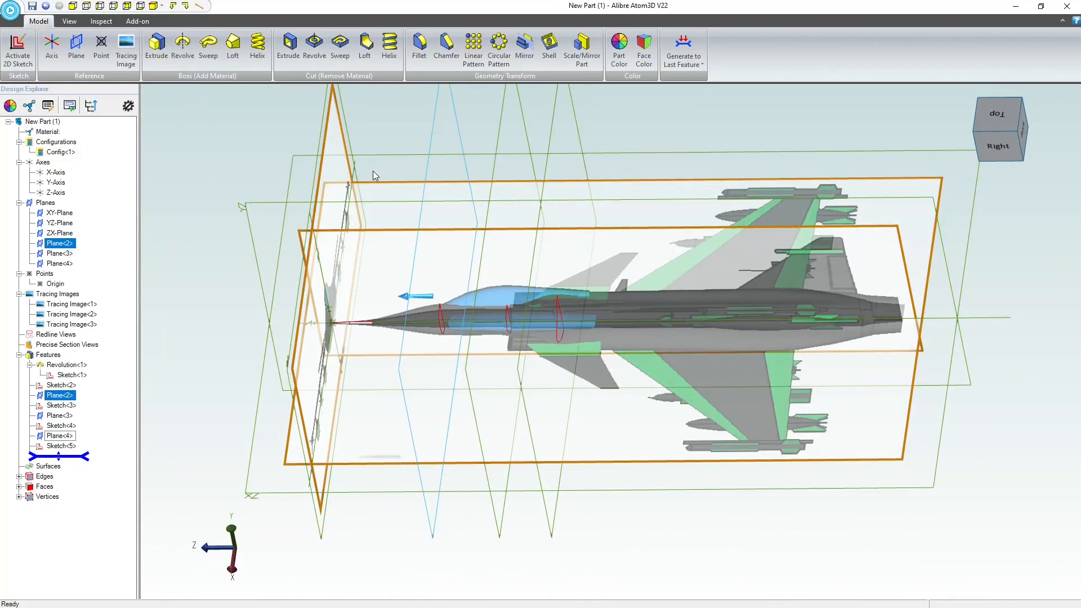
left_click(397, 136)
scroll(441, 248, "up", 3)
scroll(443, 251, "up", 2)
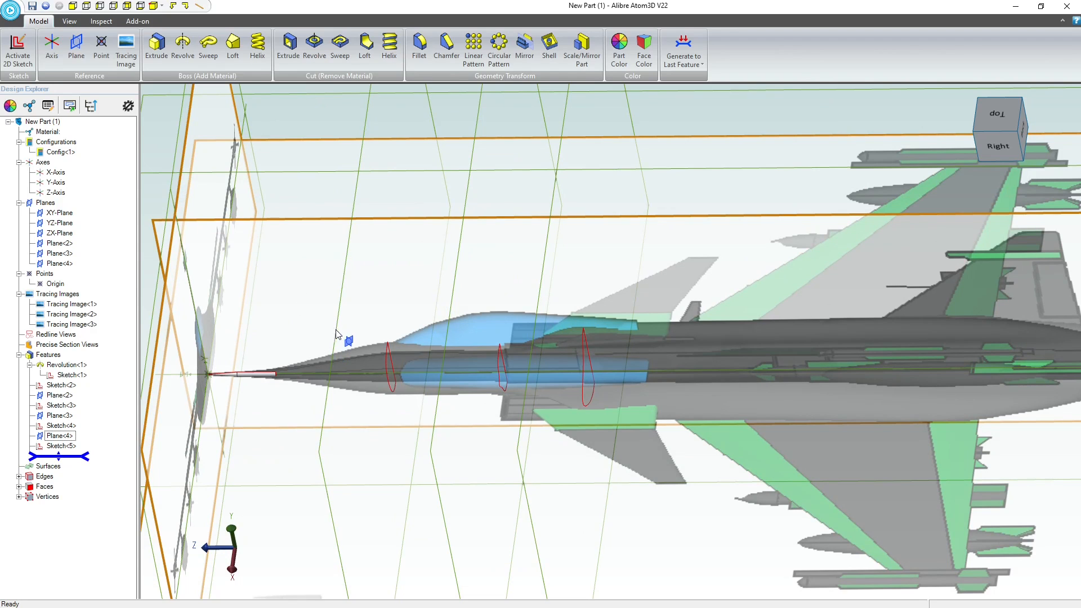
scroll(305, 365, "down", 5)
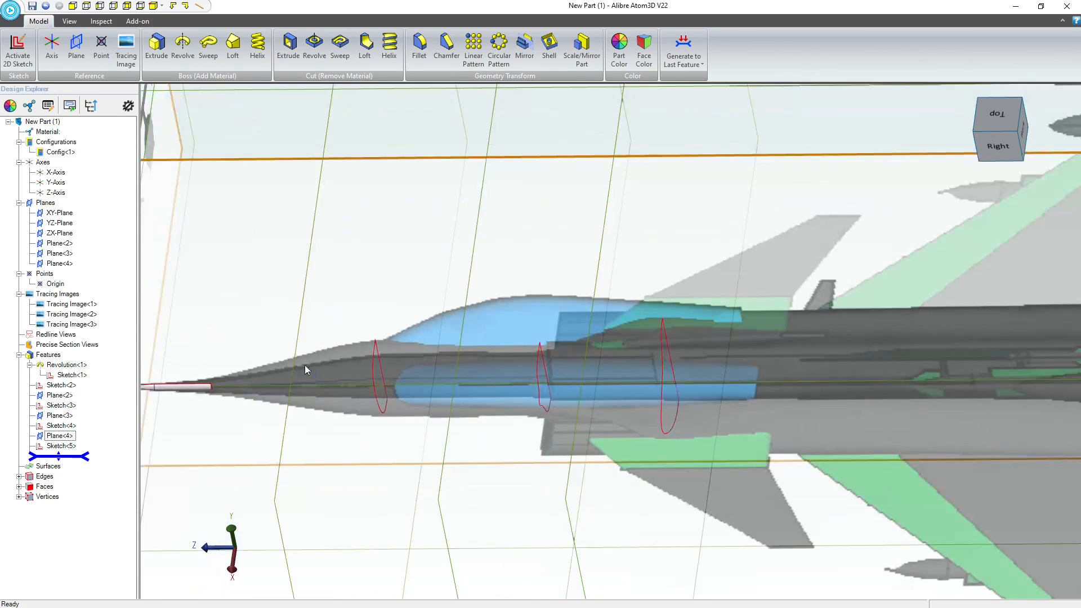
scroll(255, 396, "up", 5)
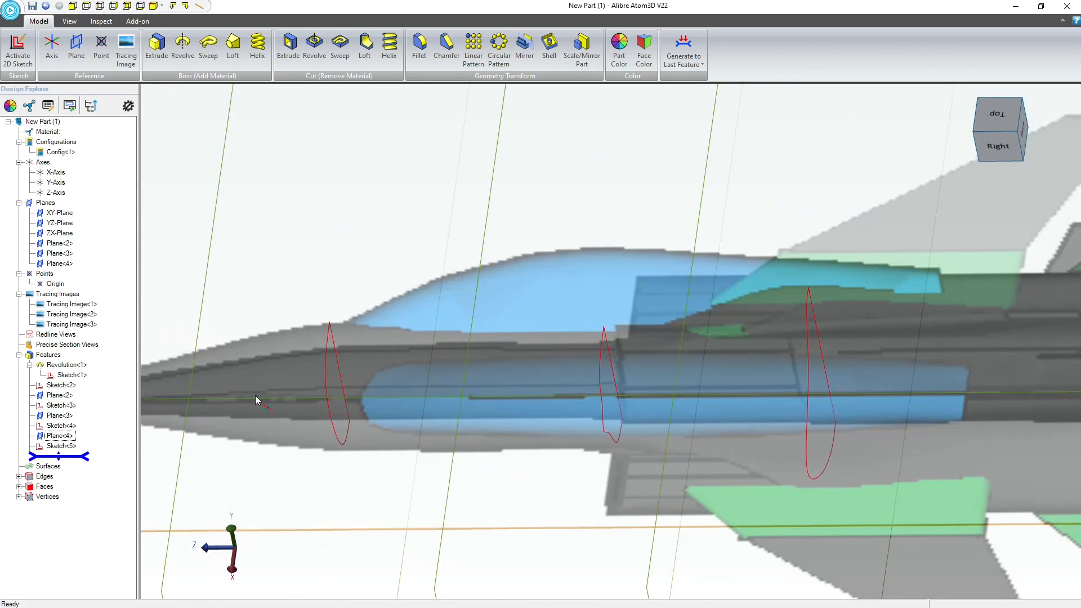
Open Sketch<2> at the nose for editing and delete the vertical line closing its semicircle
left_click(61, 385)
scroll(369, 301, "down", 2)
scroll(369, 301, "down", 3)
scroll(208, 382, "up", 4)
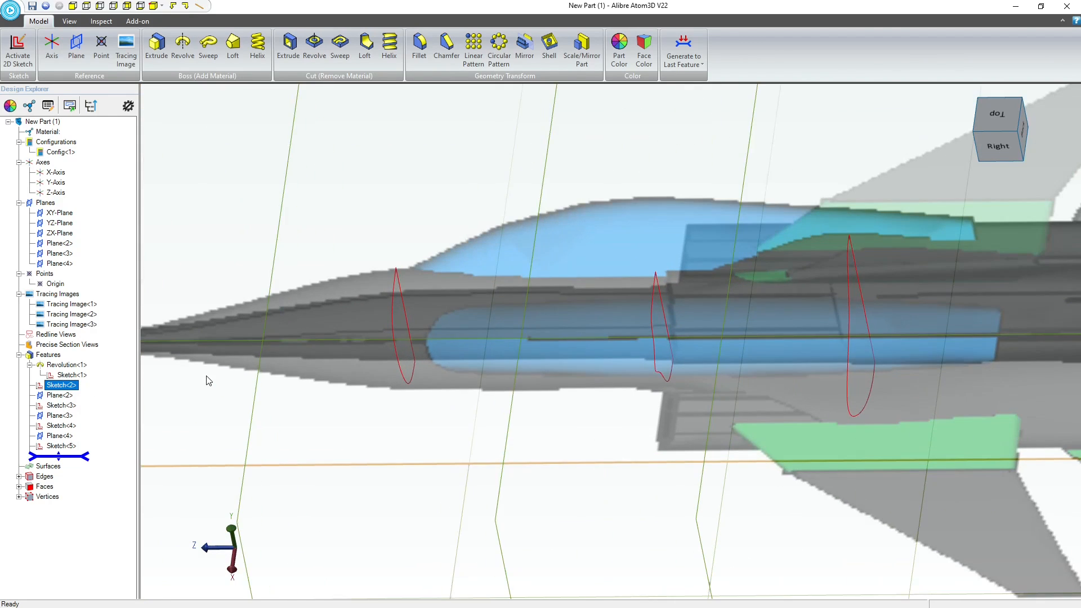
double_click(62, 385)
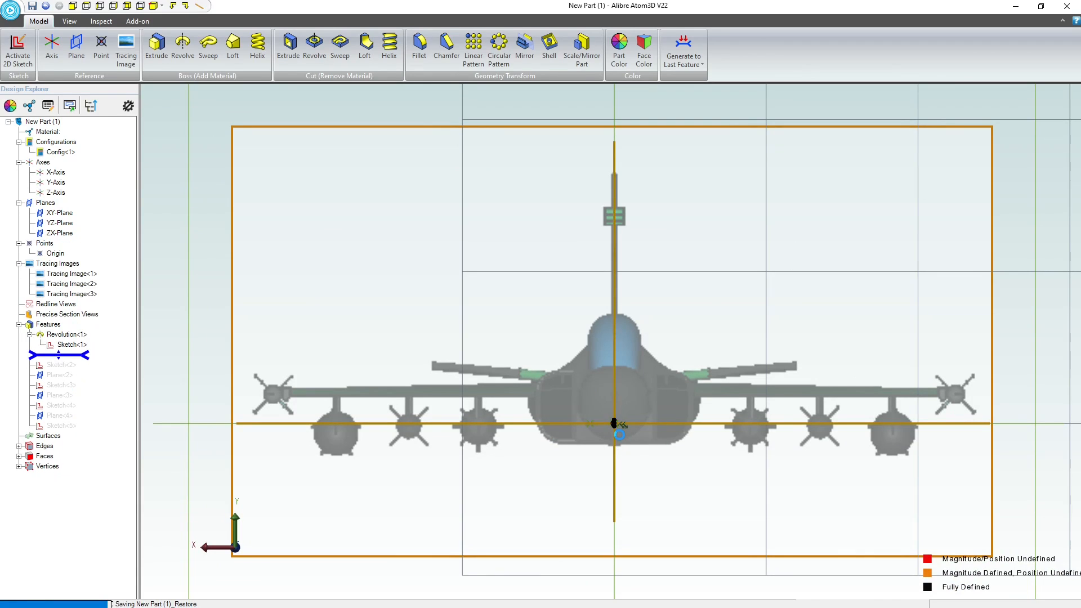
scroll(613, 425, "up", 8)
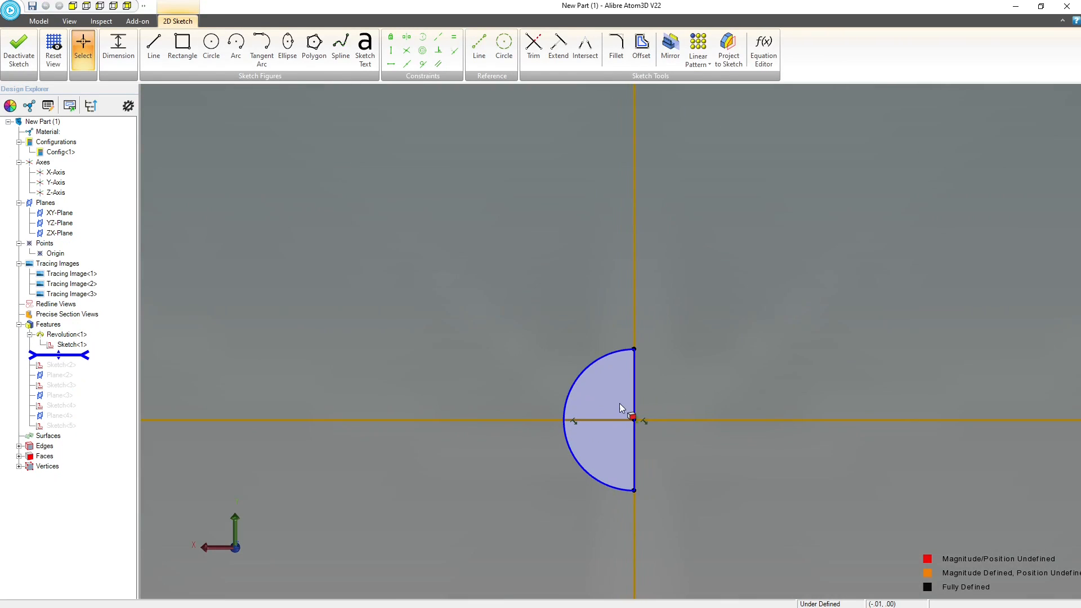
left_click(633, 403)
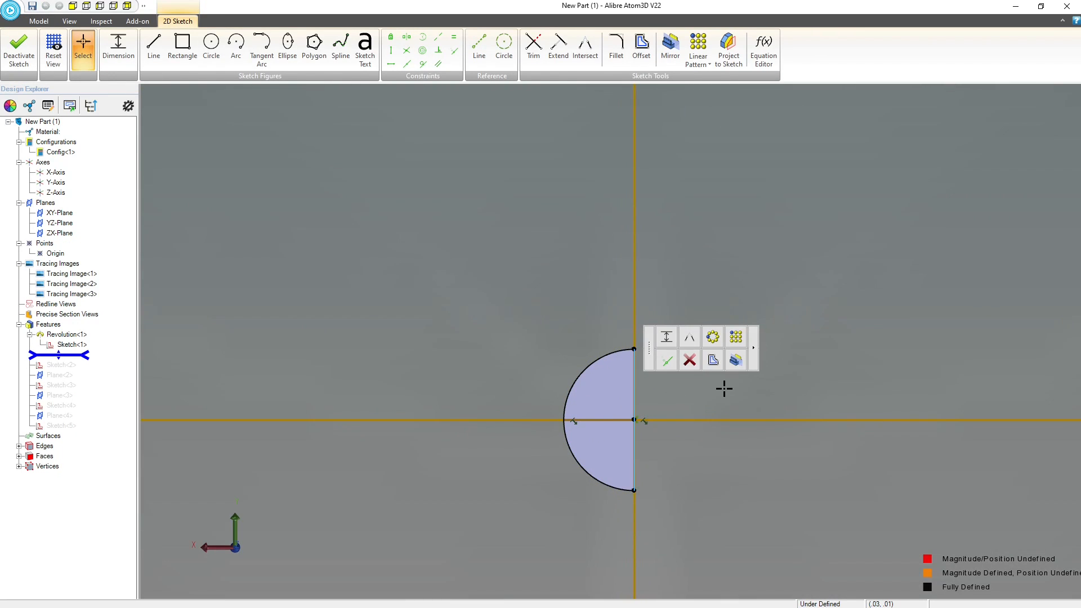
key("Escape")
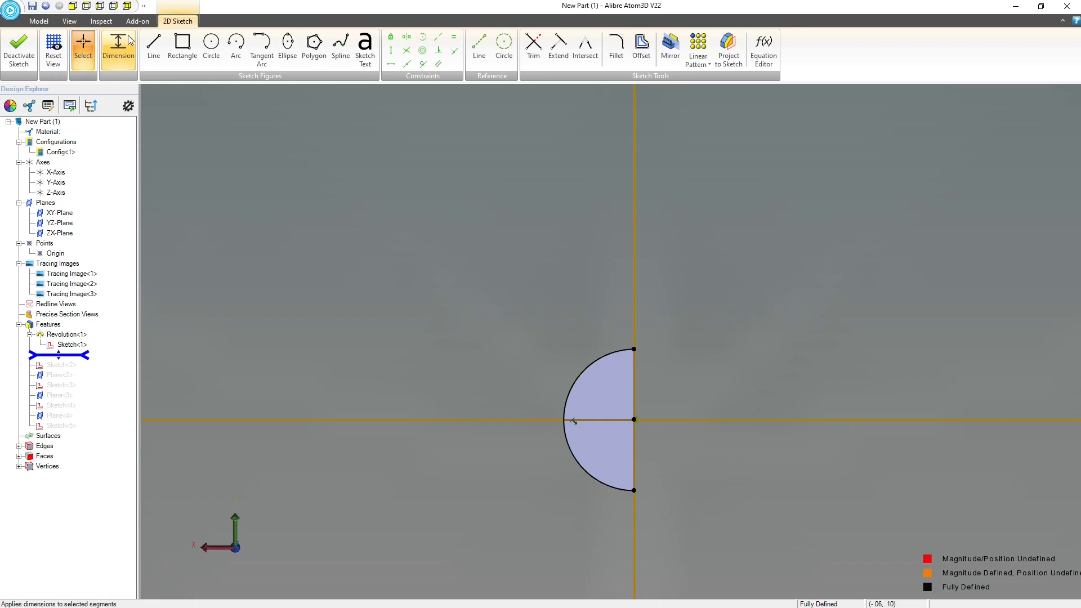
Close the semicircle with two vertical line segments, running from its upper endpoint to the origin and on to its lower endpoint
left_click(154, 48)
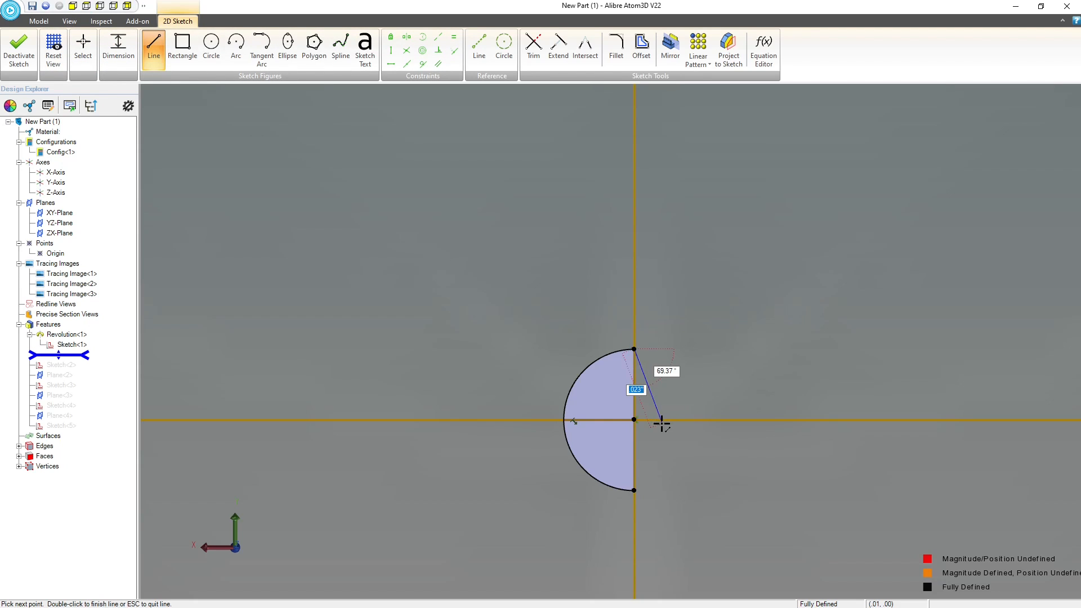
left_click(634, 420)
double_click(635, 490)
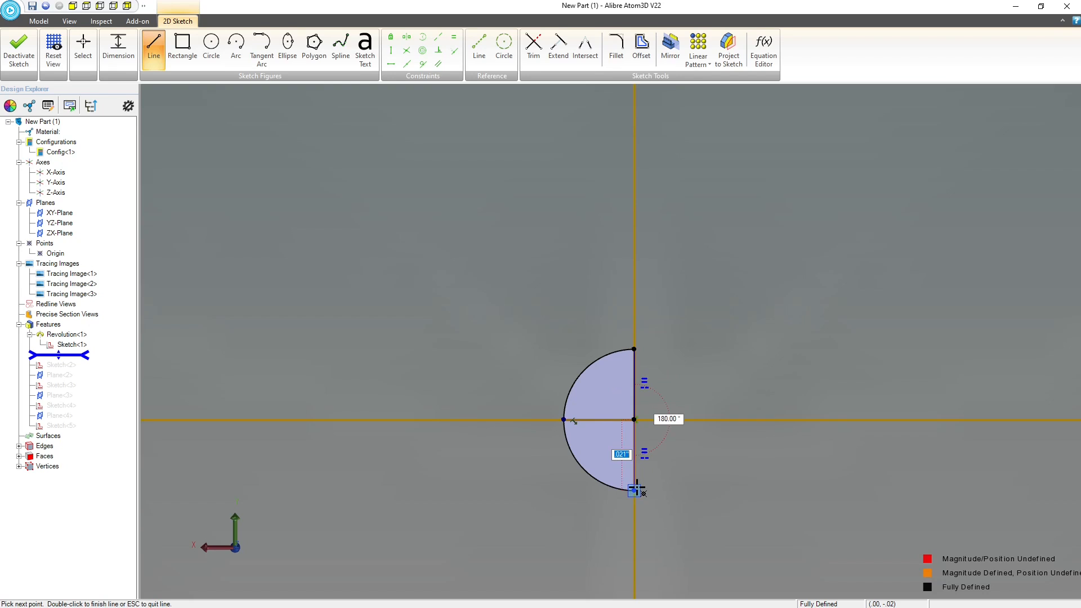
left_click(82, 48)
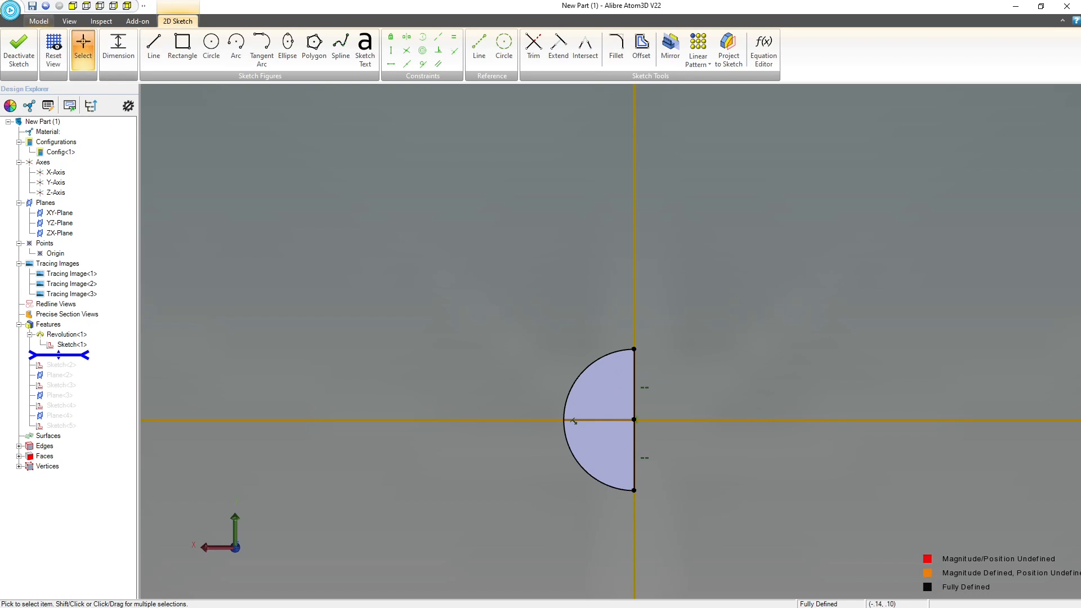
Finish the nose half-section sketch and regenerate the part to its last feature
left_click(18, 49)
scroll(496, 396, "down", 6)
mouse_move(488, 376)
middle_mouse_down()
mouse_move(602, 377)
mouse_move(557, 392)
middle_mouse_up()
scroll(556, 393, "down", 5)
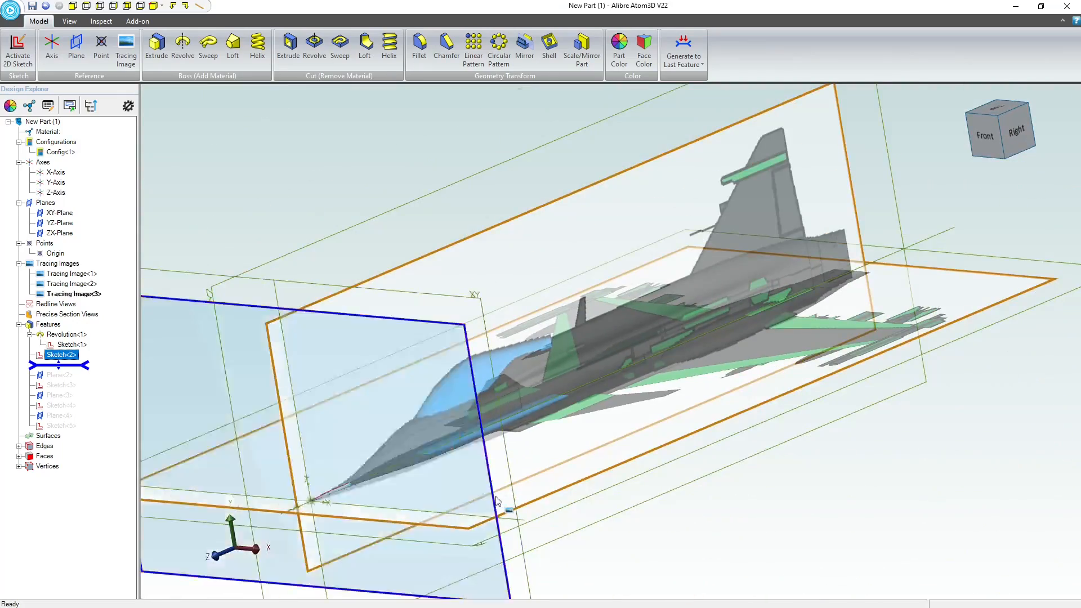
middle_click_drag(514, 489, 394, 467)
scroll(389, 469, "up", 3)
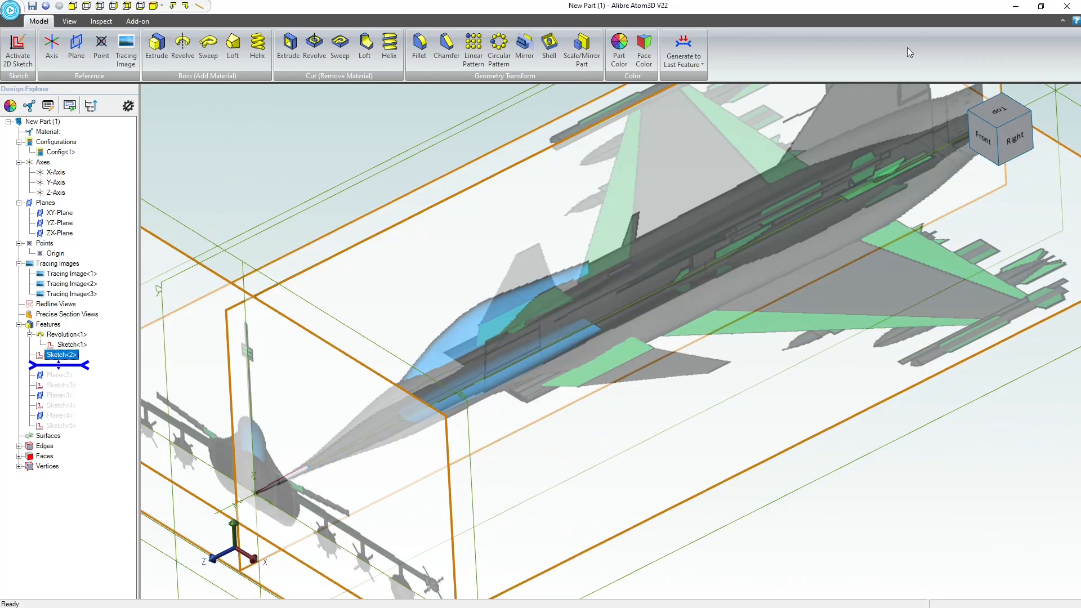
left_click(675, 45)
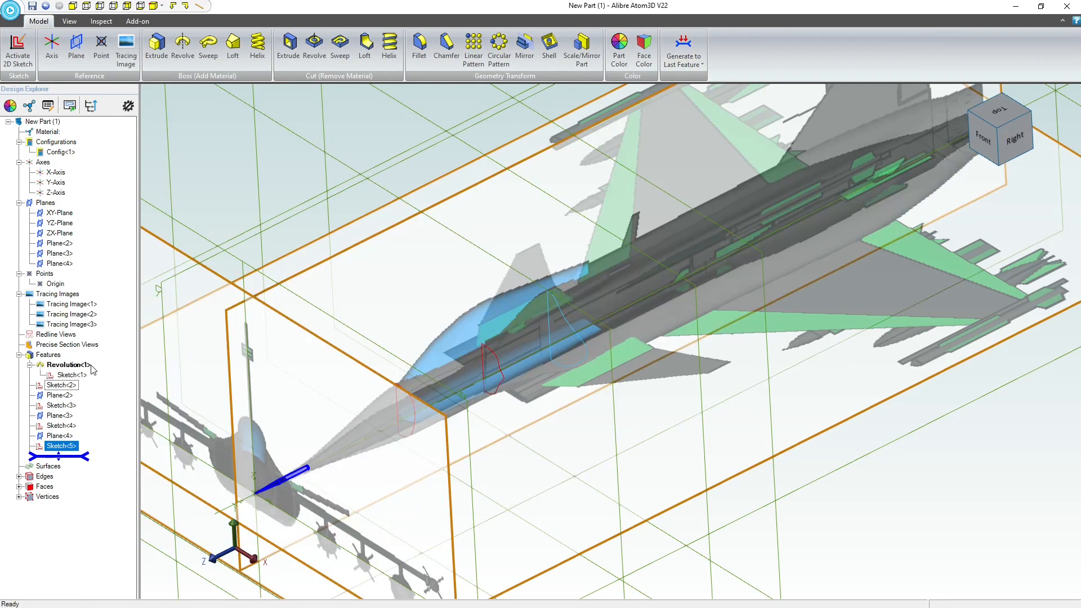
Loft a boss through Sketch<2>, Sketch<3>, Sketch<4> and Sketch<5> in that order
left_click(232, 47)
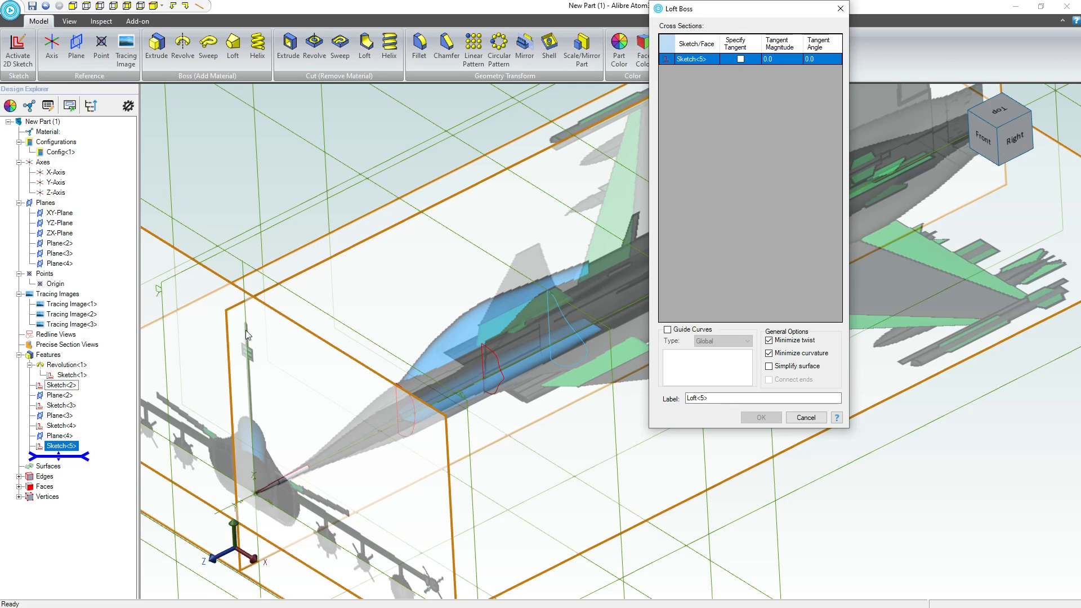
right_click(721, 59)
left_click(743, 79)
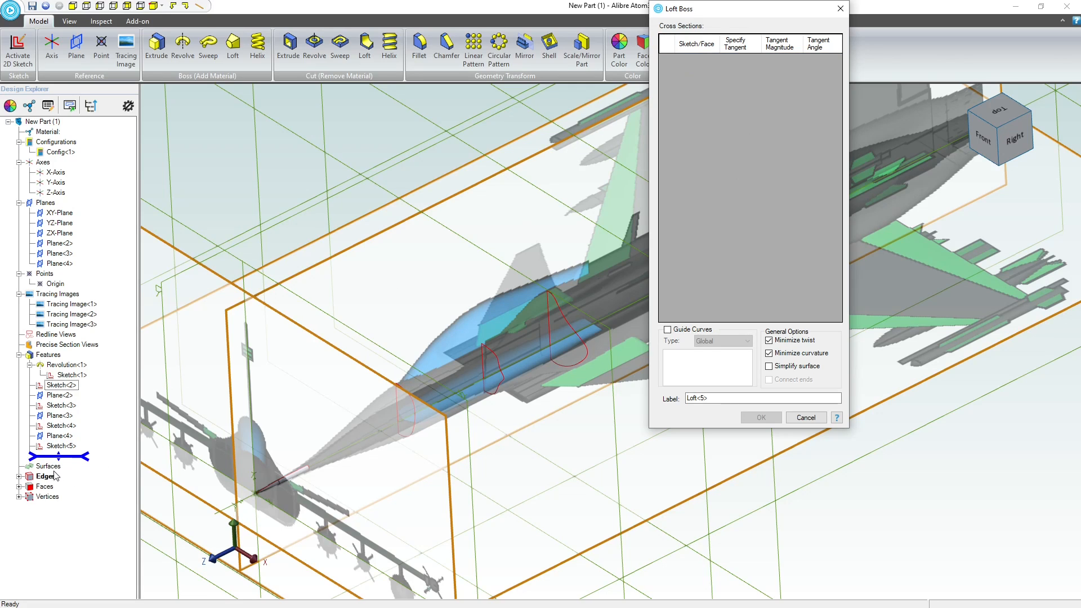
left_click(61, 386)
left_click(58, 406)
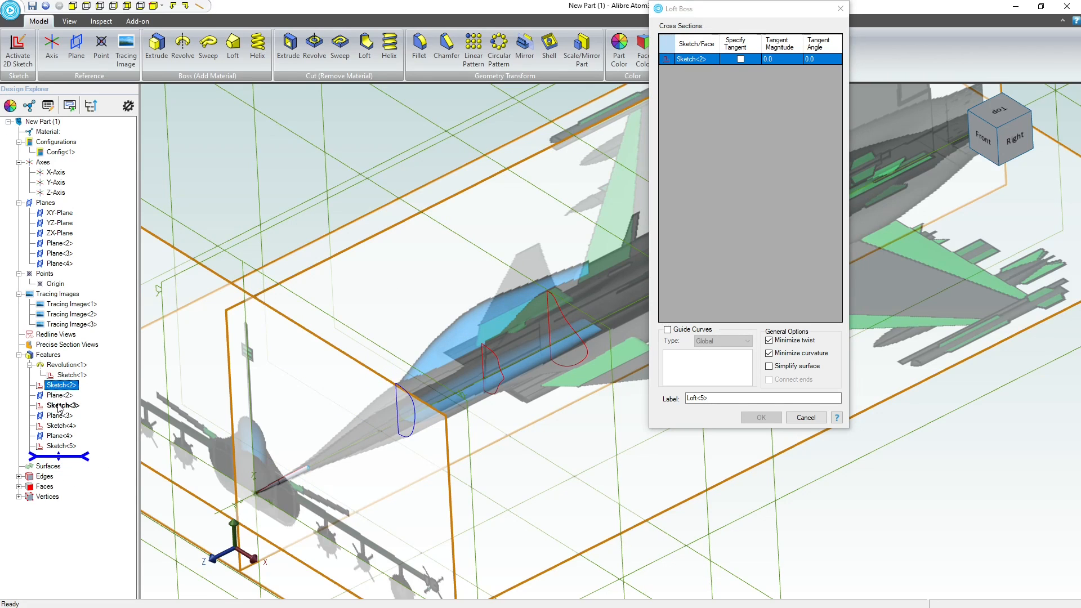
left_click(498, 356)
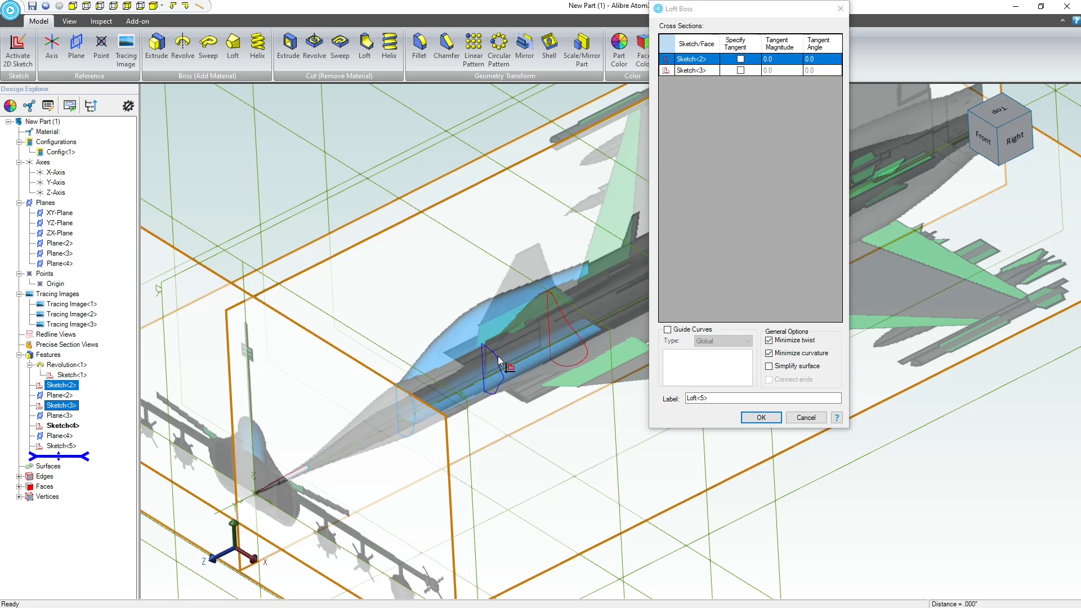
left_click(559, 309)
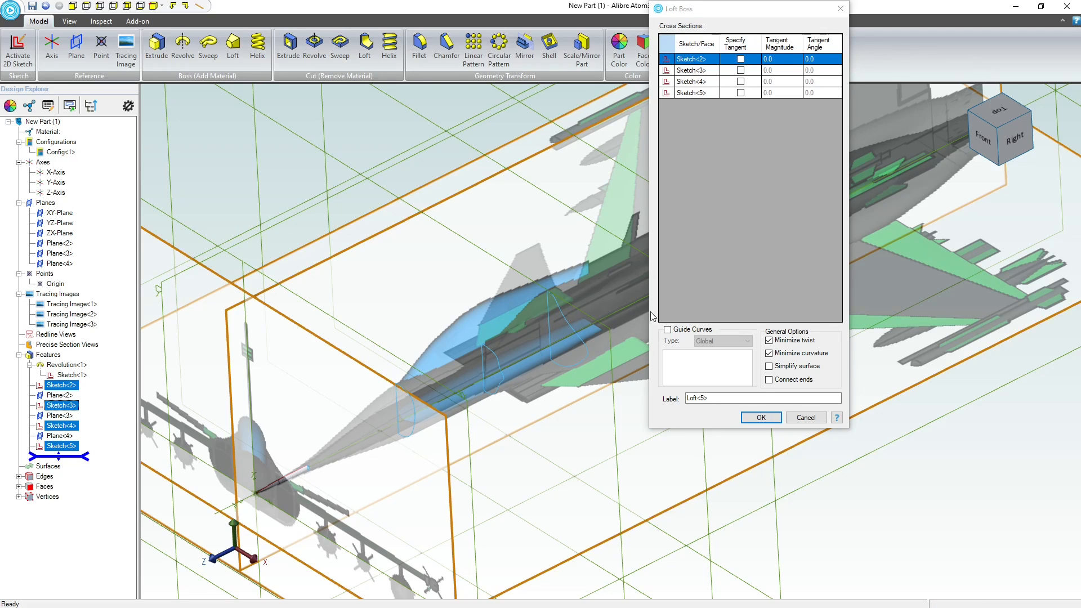
left_click(760, 418)
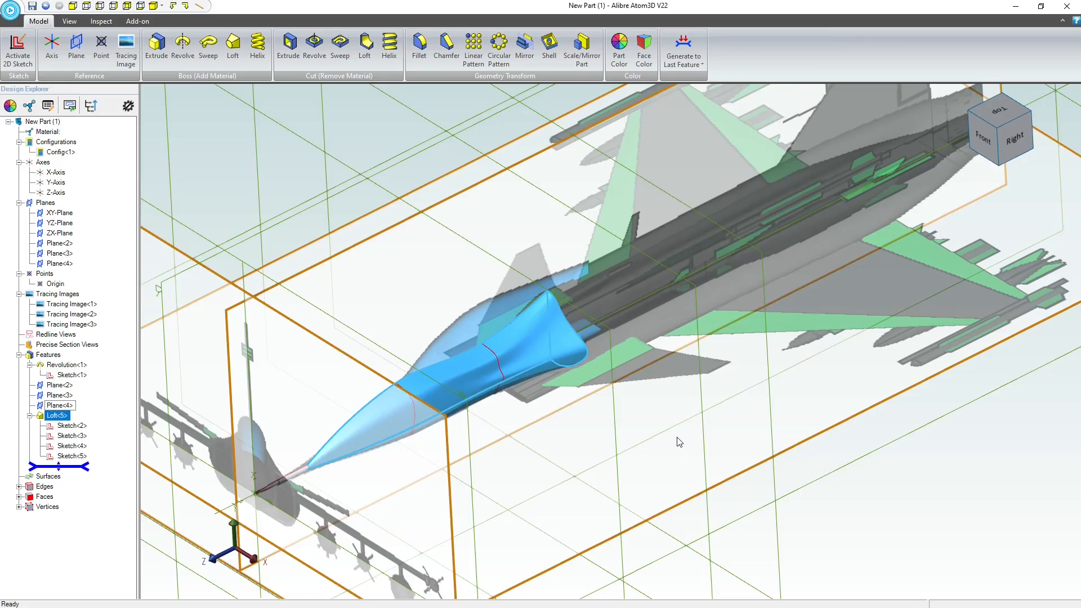
Inspect the lofted front fuselage against the side tracing image and delete the loft, keeping its sketches
mouse_move(683, 441)
middle_mouse_down()
mouse_move(651, 431)
mouse_move(650, 447)
mouse_move(658, 421)
mouse_move(653, 432)
mouse_move(682, 457)
mouse_move(664, 421)
mouse_move(625, 446)
mouse_move(636, 479)
mouse_move(634, 457)
mouse_move(687, 431)
mouse_move(714, 442)
mouse_move(710, 420)
mouse_move(651, 449)
mouse_move(671, 447)
middle_mouse_up()
scroll(497, 287, "up", 5)
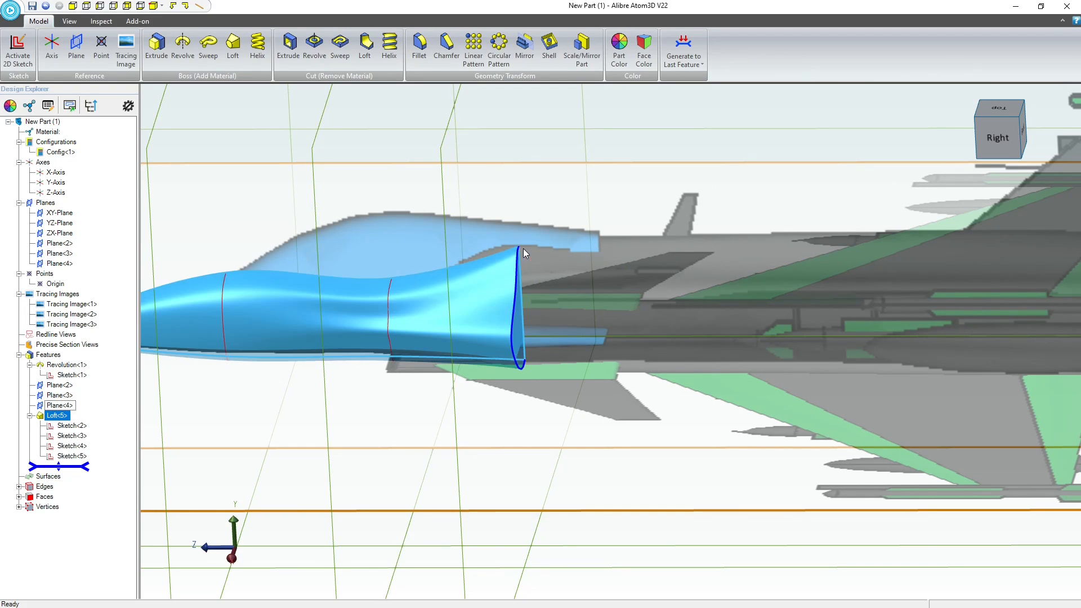
middle_click_drag(576, 268, 570, 298)
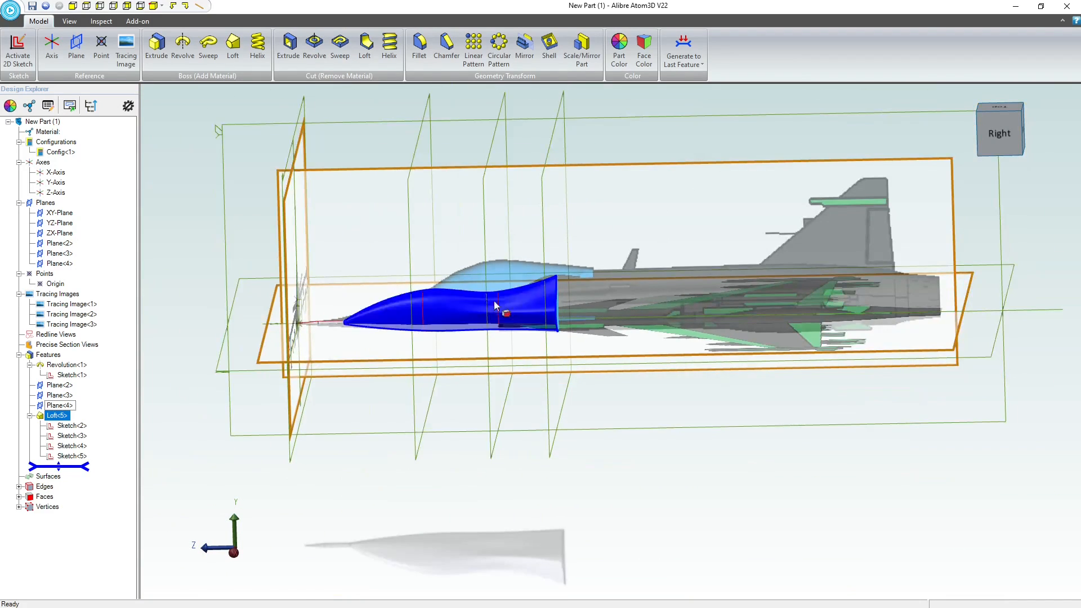
scroll(494, 299, "up", 3)
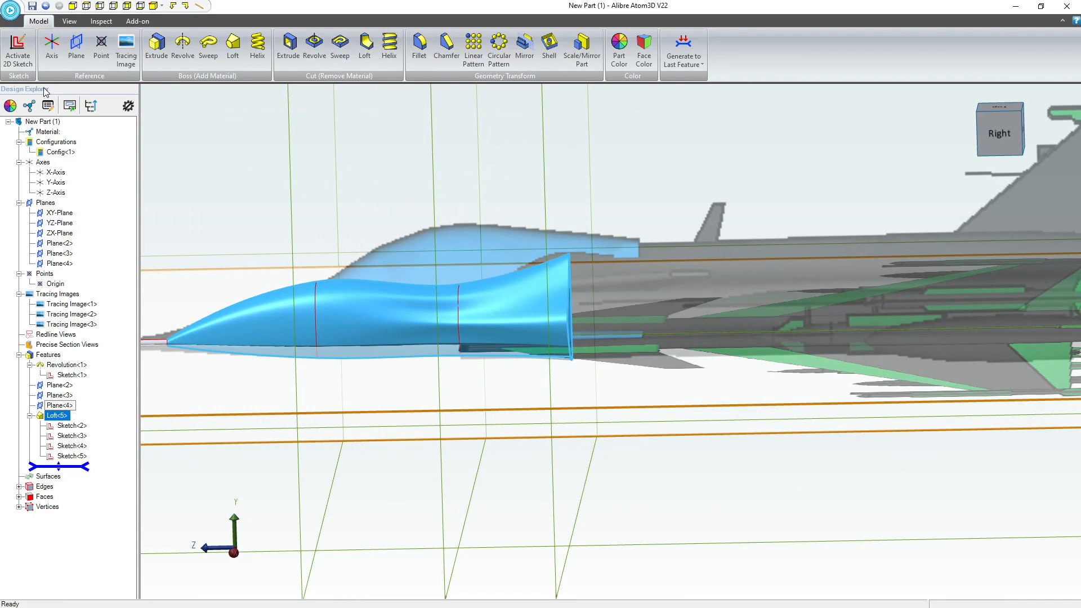
right_click(57, 415)
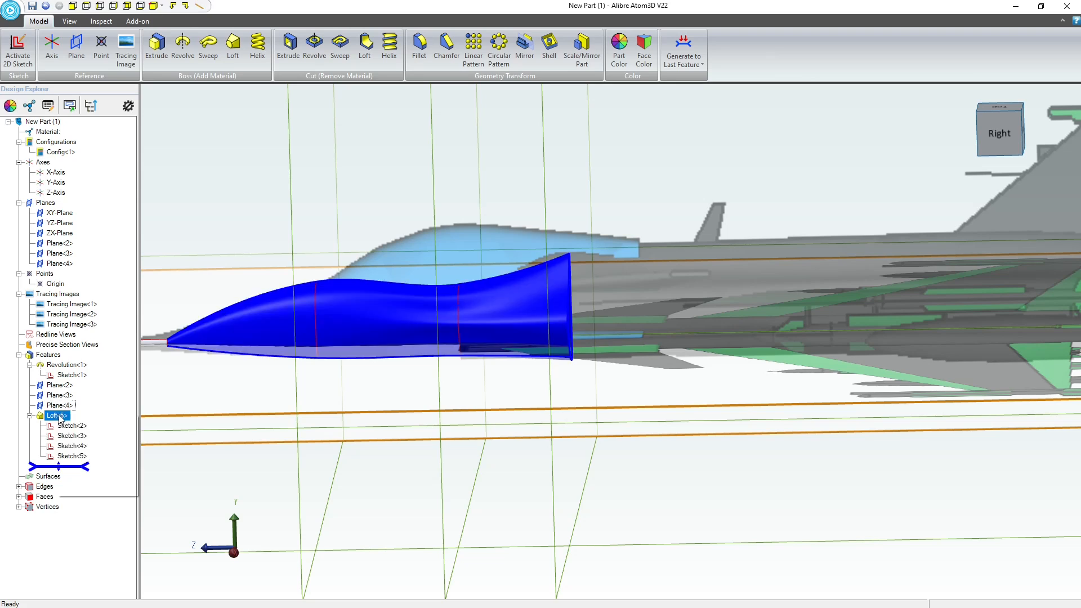
left_click(84, 457)
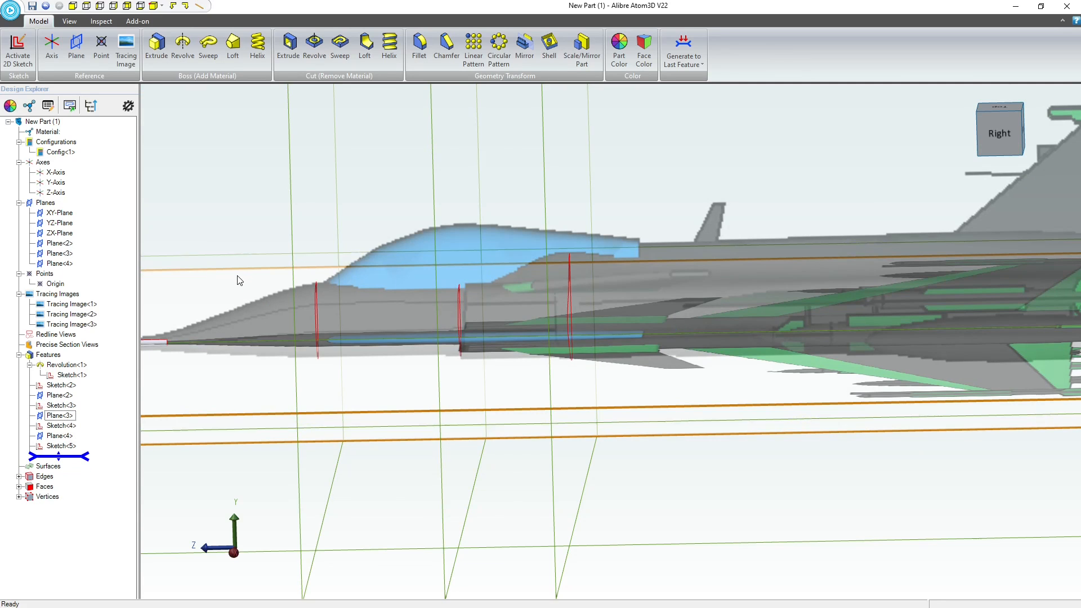
scroll(239, 279, "down", 5)
left_click(261, 124)
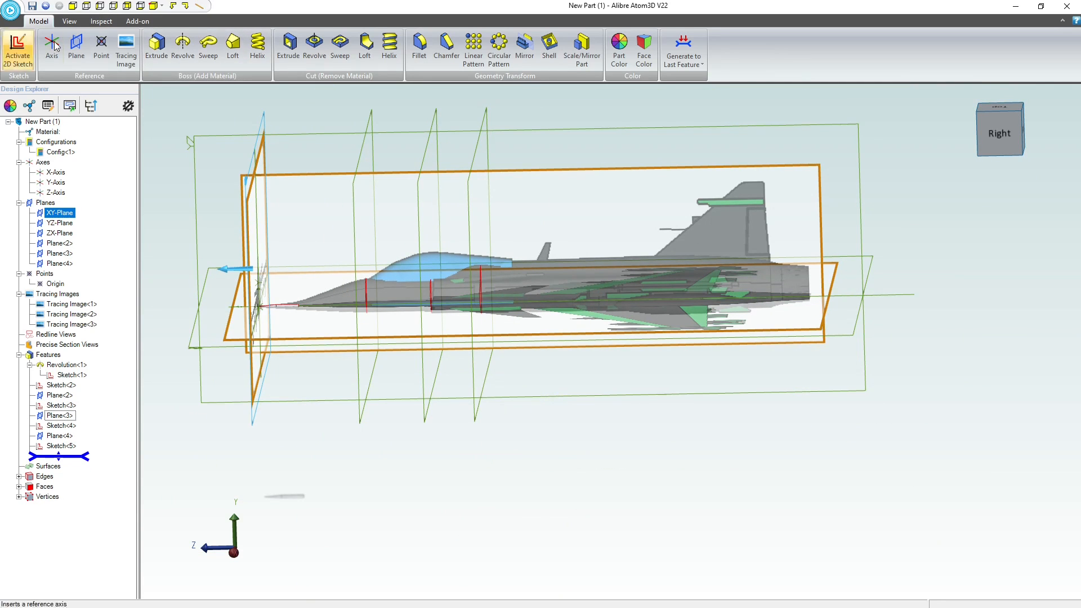
left_click(18, 50)
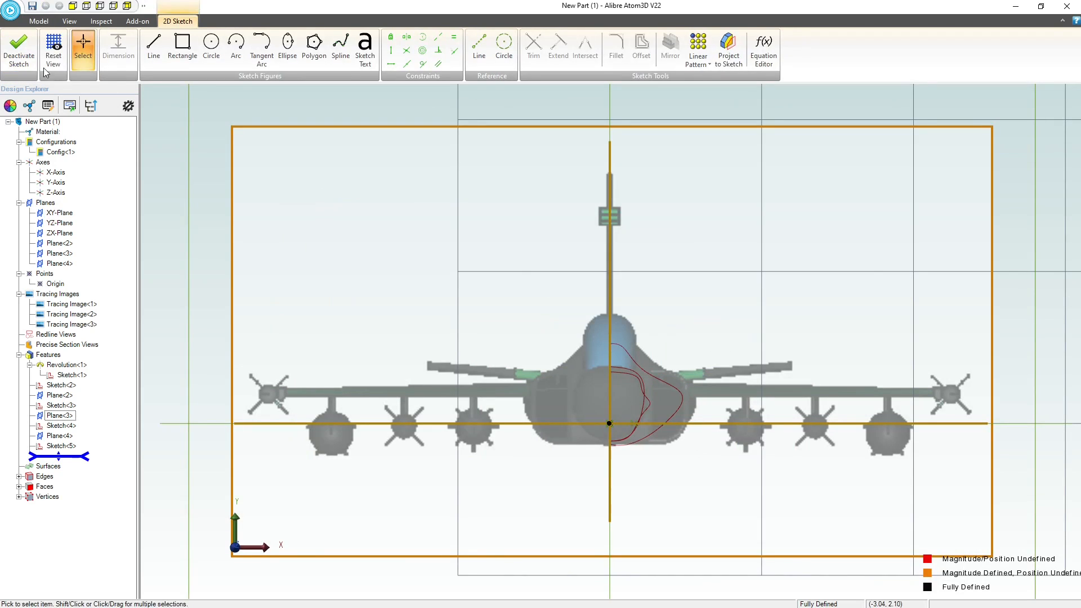
left_click(18, 51)
Start a reference plane offset -4.600" from the XY-Plane and view it from the right side
mouse_move(340, 277)
middle_mouse_down()
mouse_move(302, 304)
mouse_move(239, 294)
mouse_move(316, 289)
mouse_move(307, 283)
middle_mouse_up()
scroll(326, 309, "down", 5)
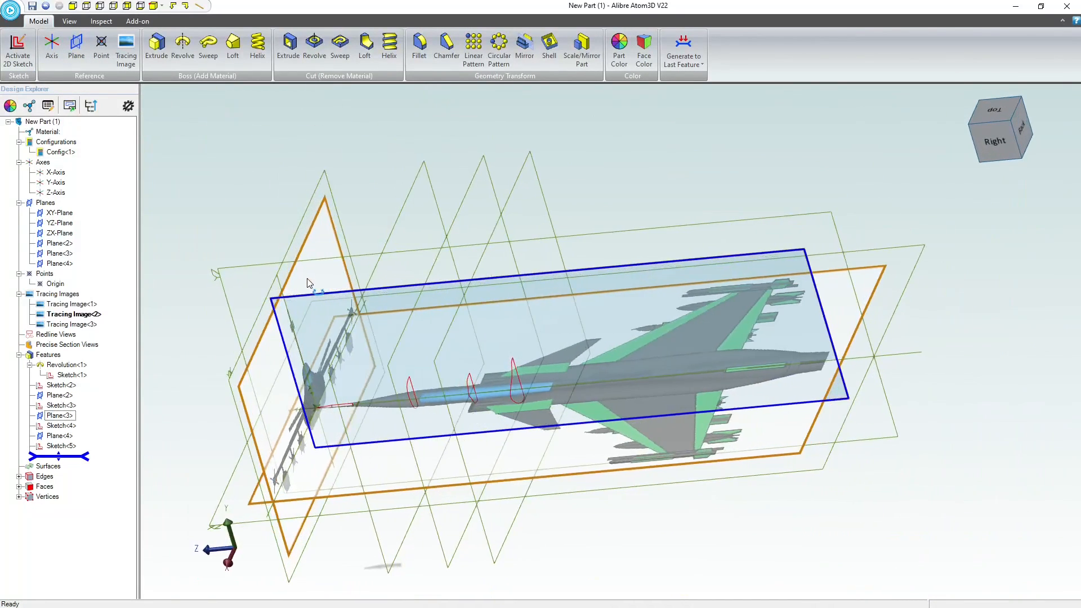
left_click(302, 221)
left_click(82, 49)
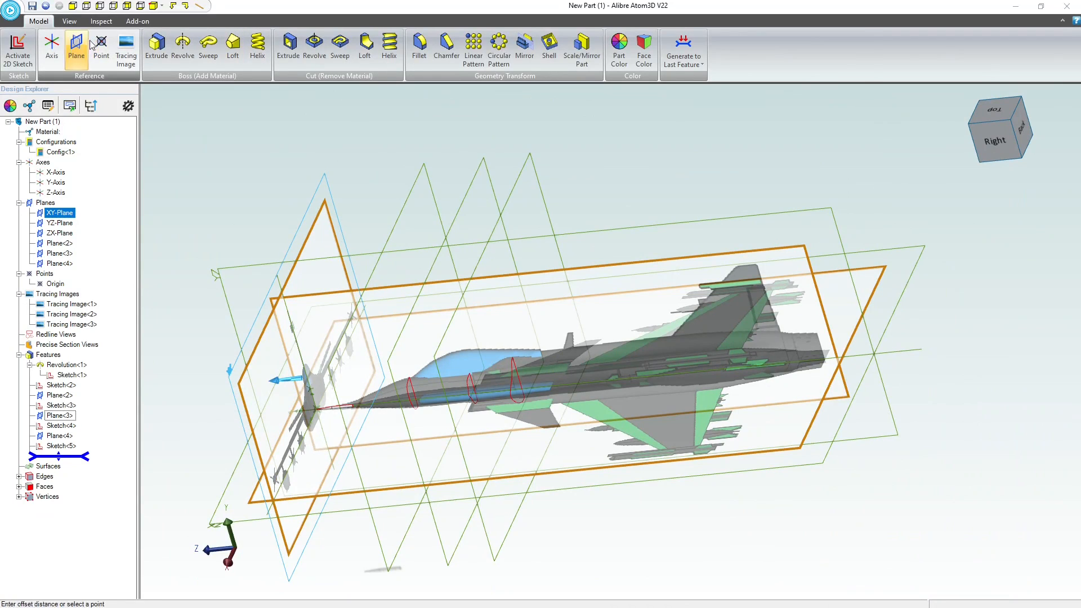
left_click(827, 116)
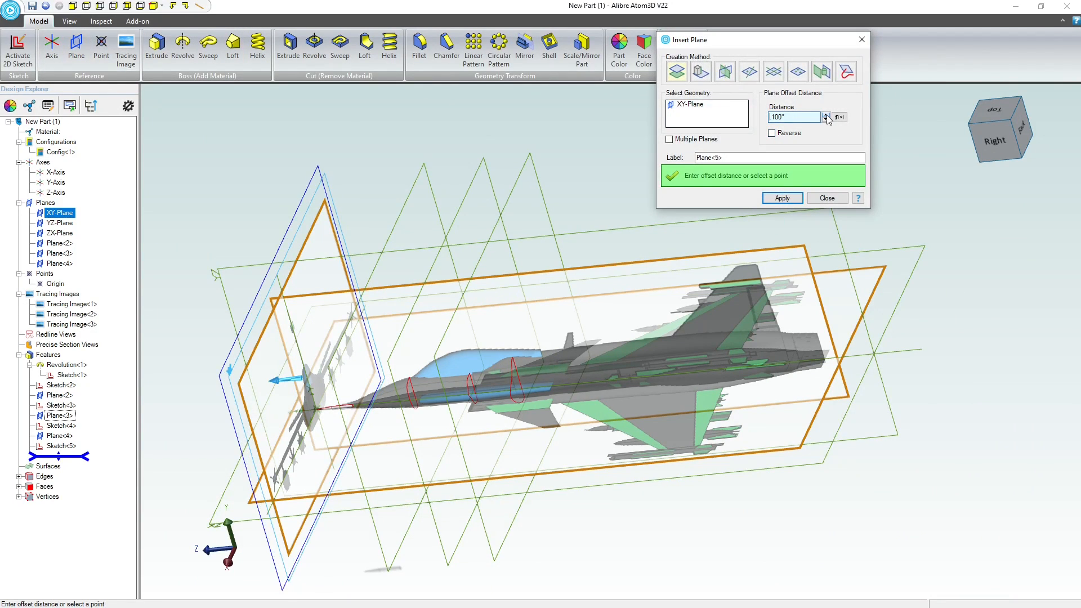
left_click(826, 119)
left_click(825, 119)
left_click(826, 119)
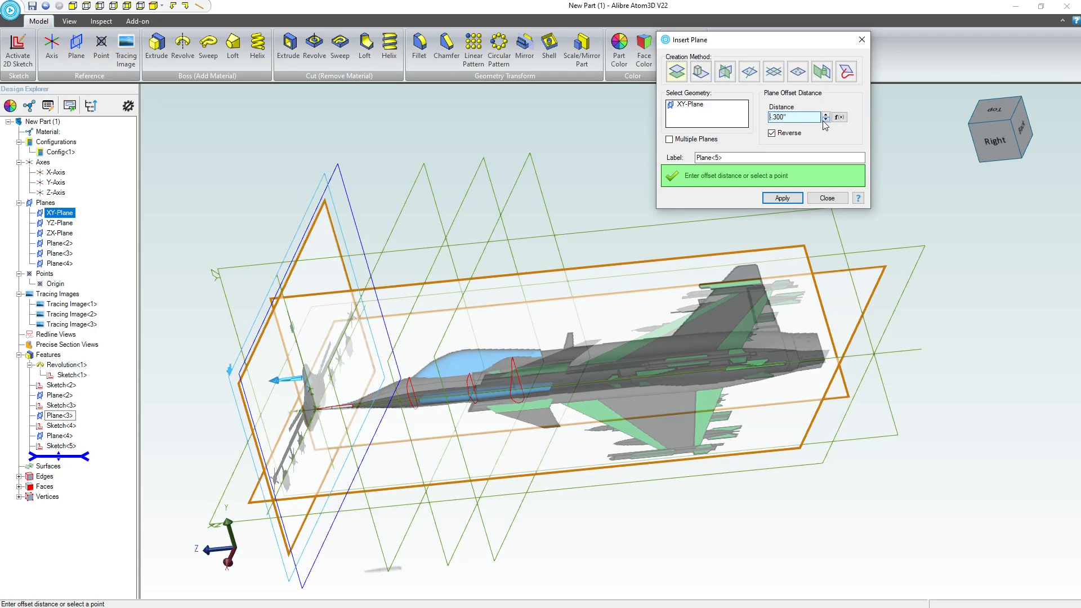
left_click(826, 119)
left_click_drag(825, 120, 825, 120)
left_click(979, 130)
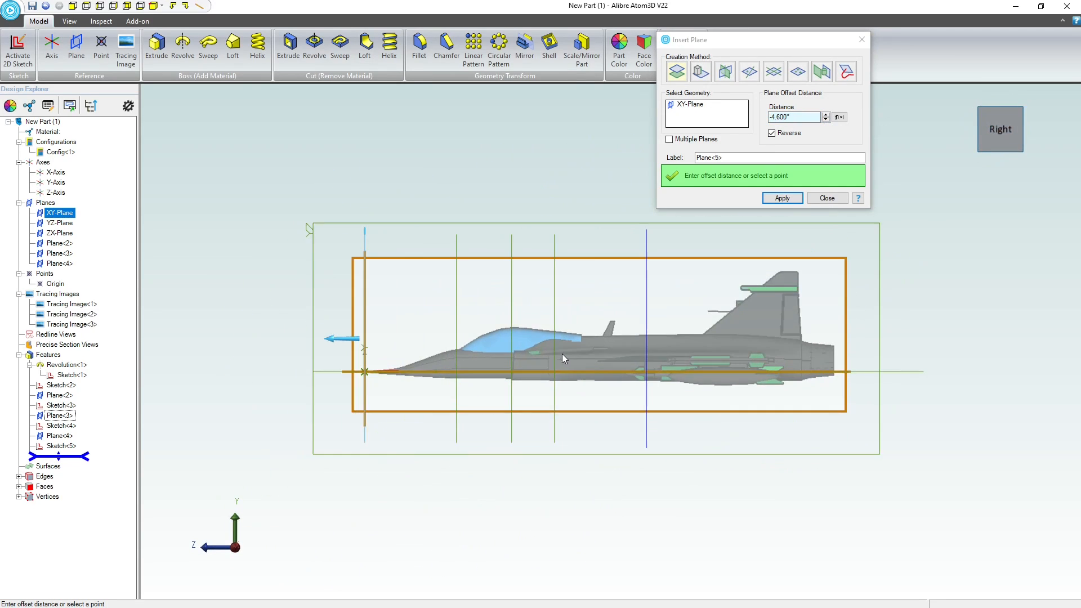
Adjust the new plane's offset to -3.500", close to the rear end of the canopy
scroll(583, 338, "up", 3)
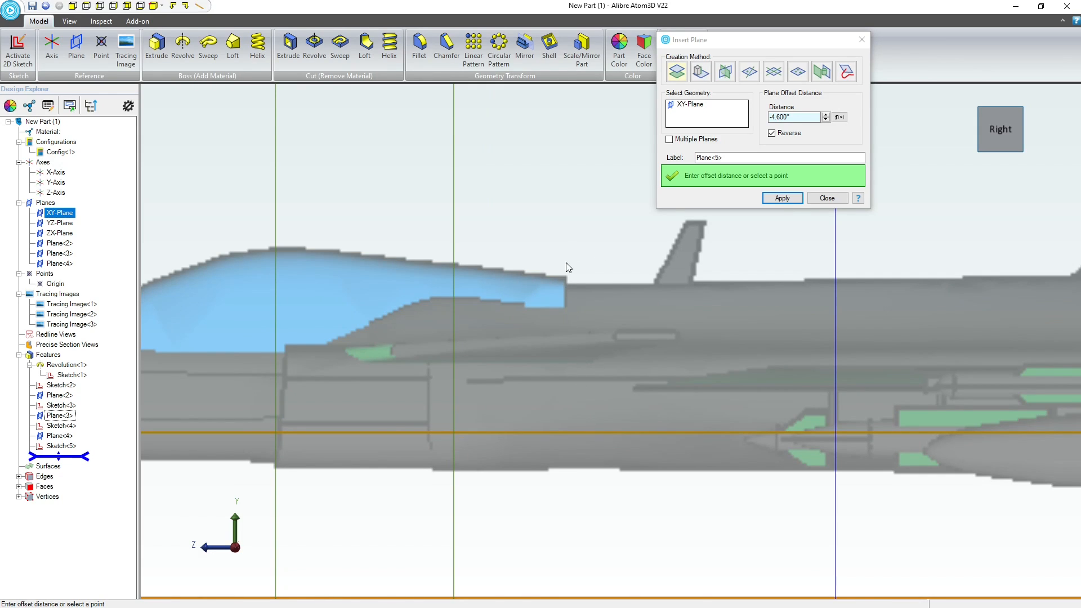
left_click(826, 120)
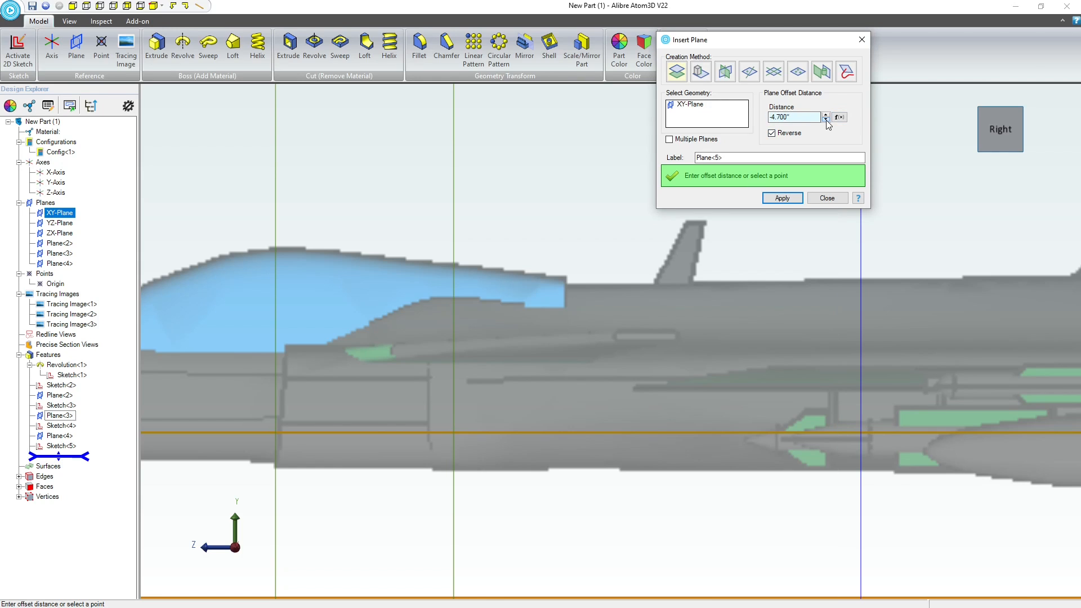
left_click(826, 120)
left_click(826, 120)
left_click(826, 114)
left_click(826, 114)
left_click(826, 115)
left_click(826, 114)
left_click(826, 114)
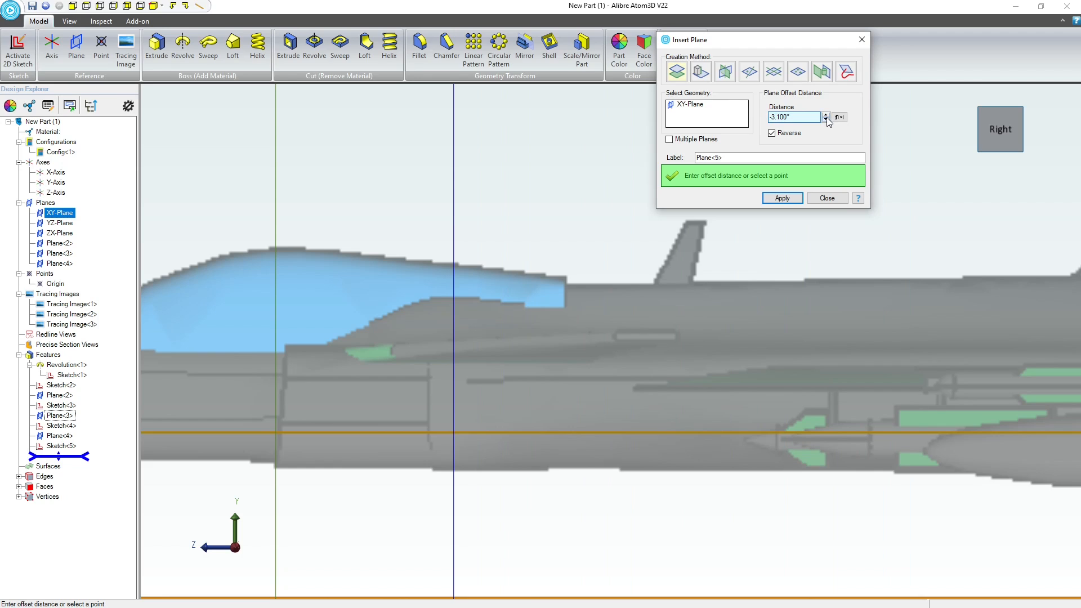
left_click(827, 119)
left_click(826, 114)
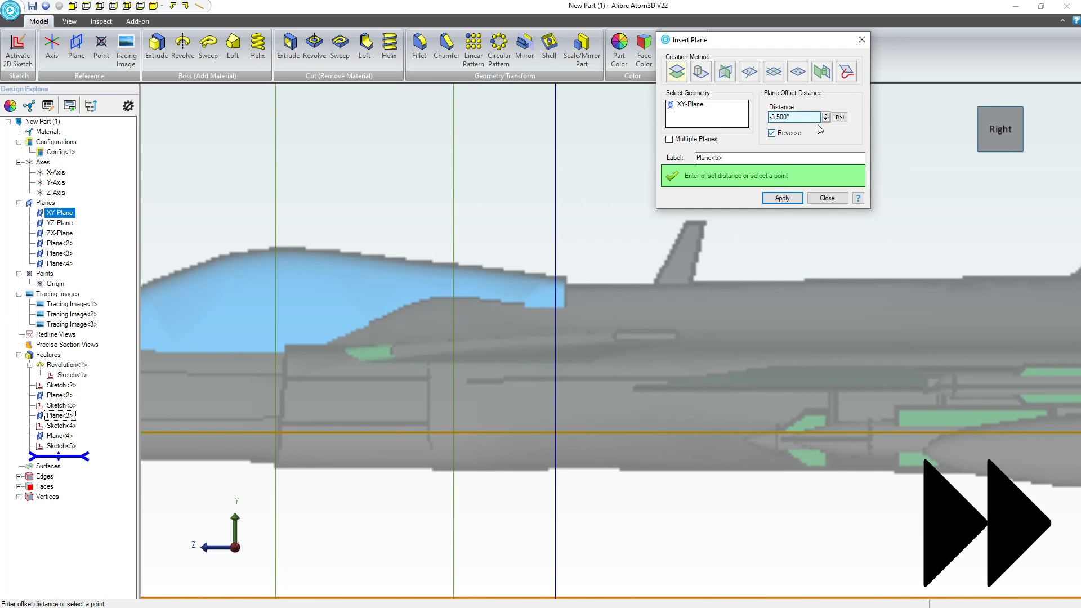
Set the plane's offset to -3.550" with Reverse enabled and create the plane at the rear end of the canopy
left_click(772, 133)
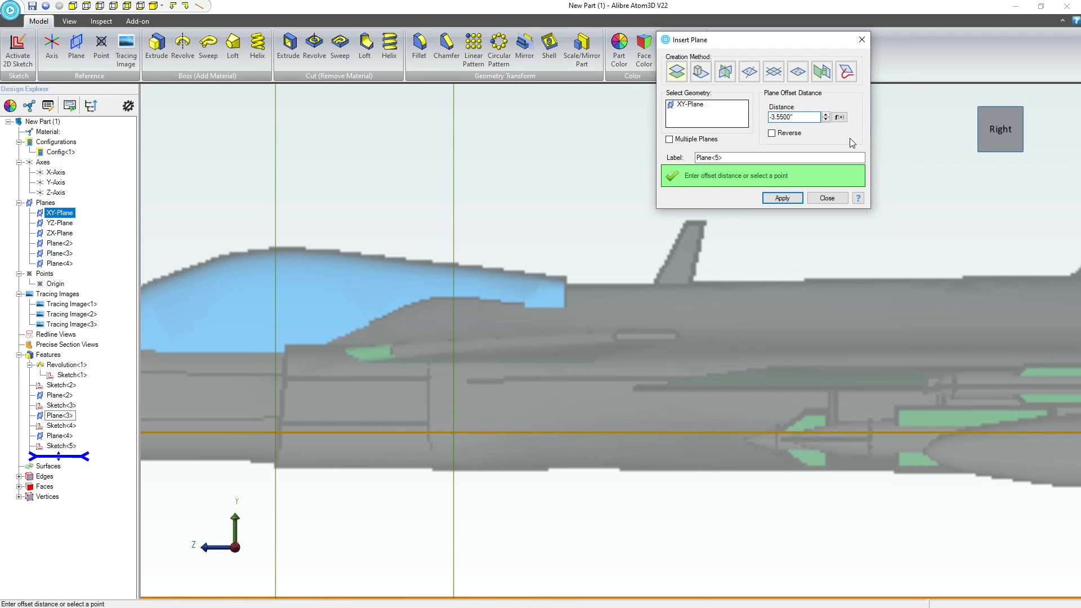
left_click(772, 134)
left_click(772, 134)
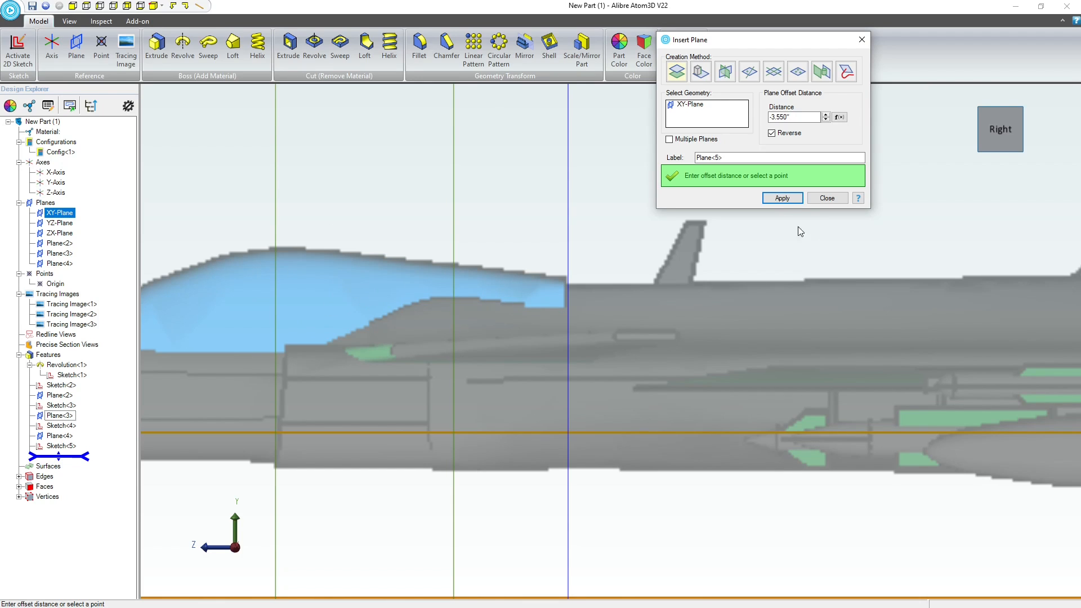
left_click(782, 198)
left_click(827, 198)
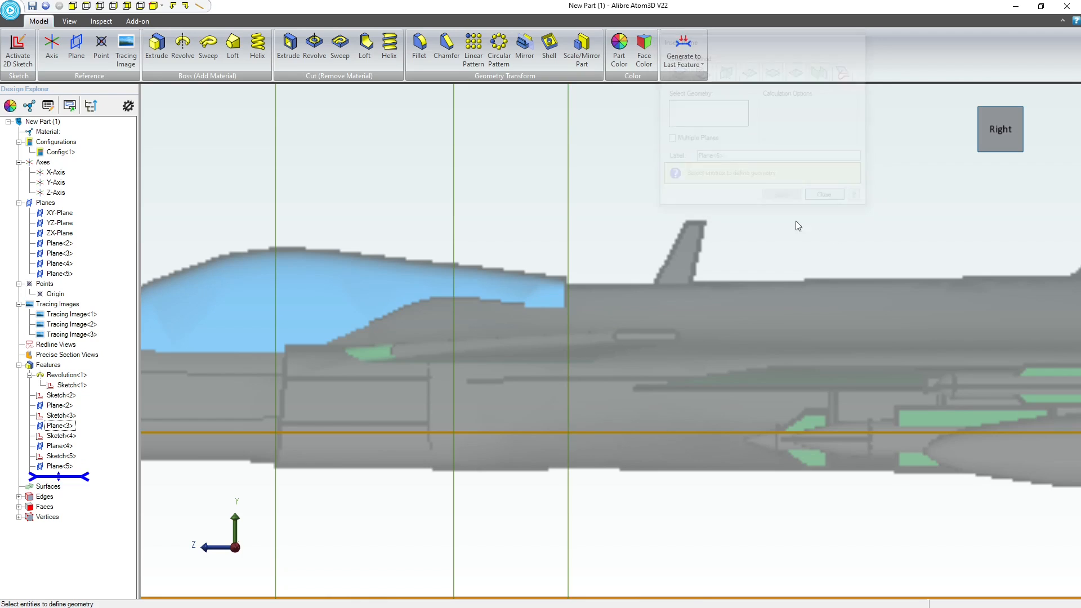
Start a sketch on the new plane behind the canopy and draw a vertical line about 0.60" up from the origin
scroll(698, 239, "down", 5)
left_click(628, 209)
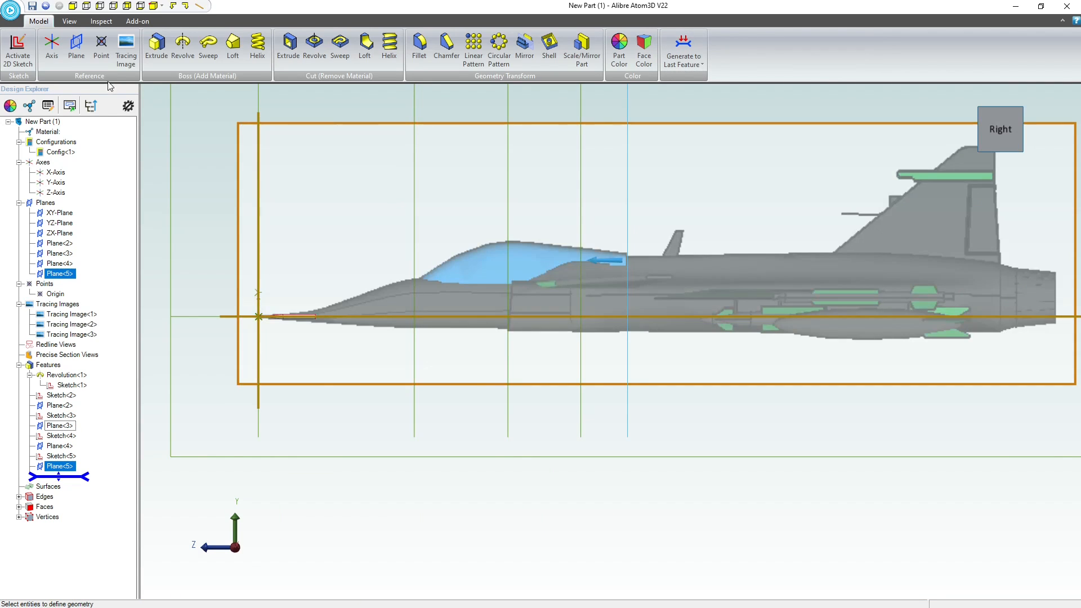
left_click(18, 51)
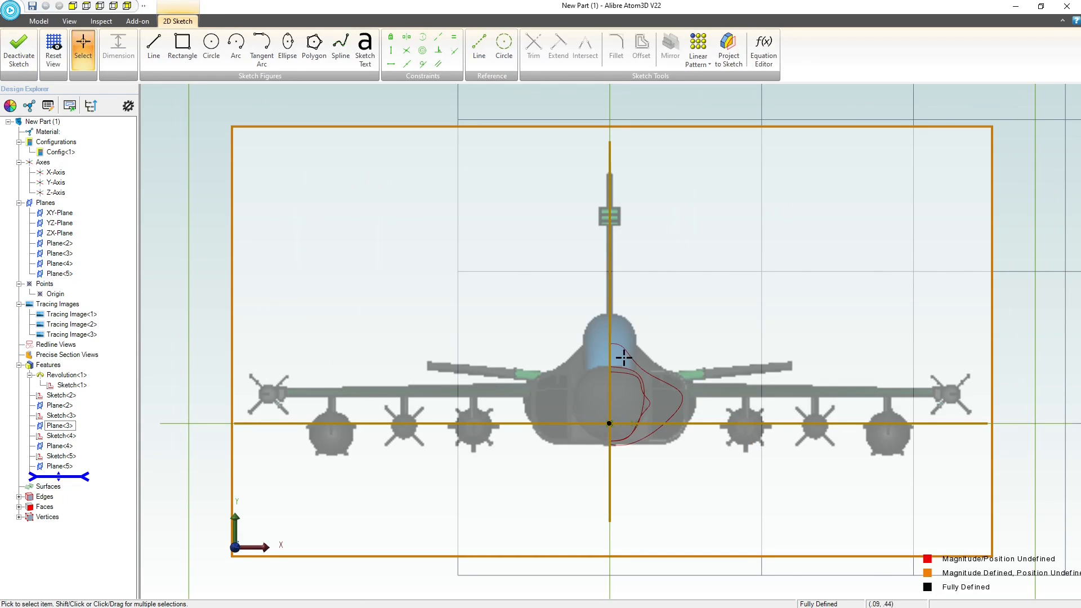
scroll(622, 357, "up", 5)
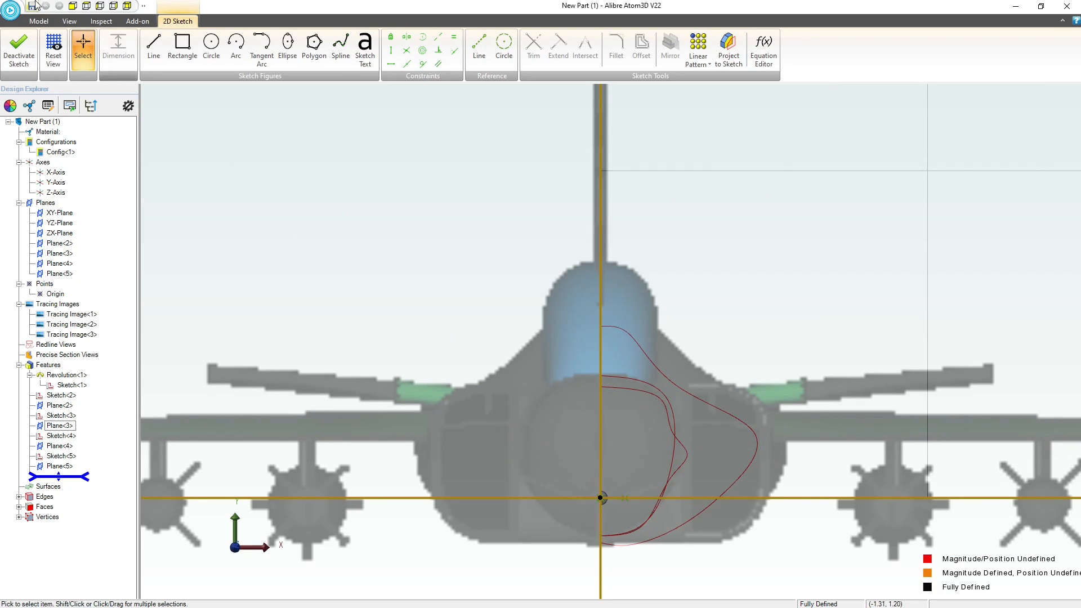
key("l")
left_click(601, 498)
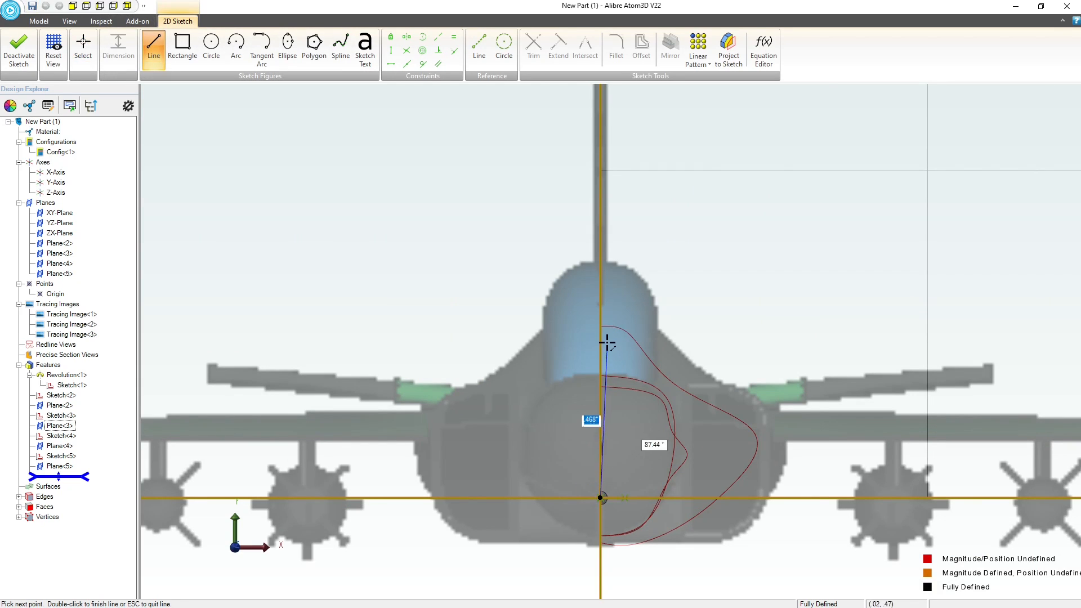
left_click(600, 299)
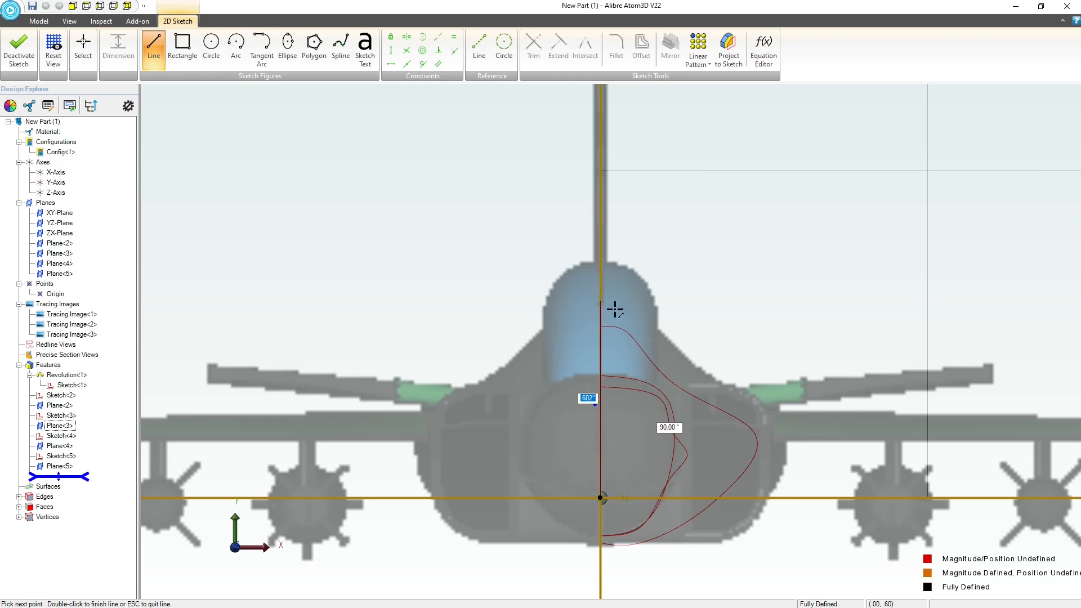
key("Escape")
mouse_move(835, 417)
middle_mouse_down()
mouse_move(796, 418)
mouse_move(805, 418)
middle_mouse_up()
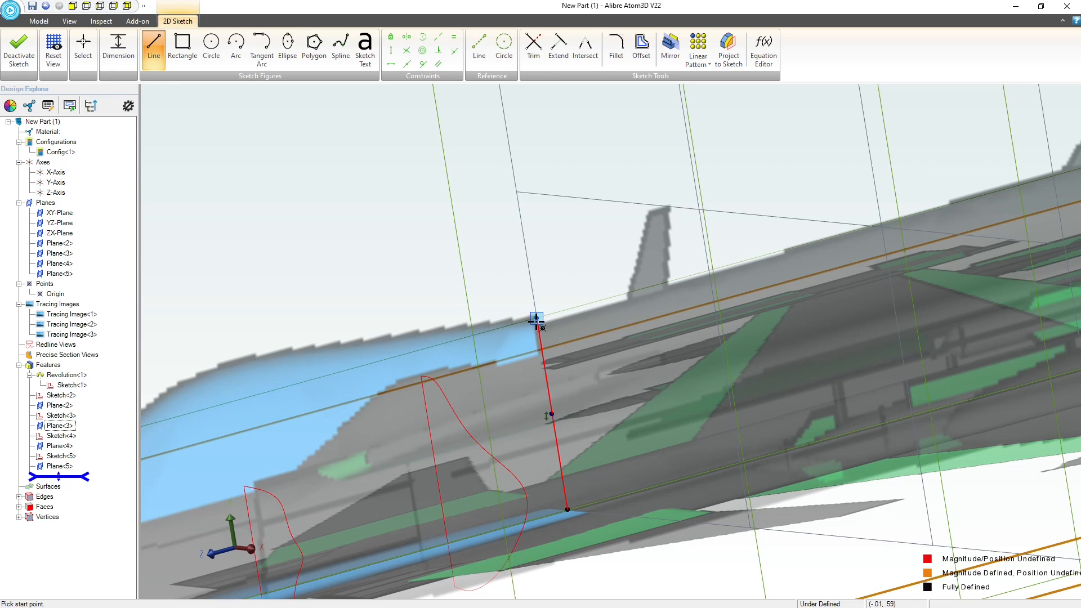
key("Escape")
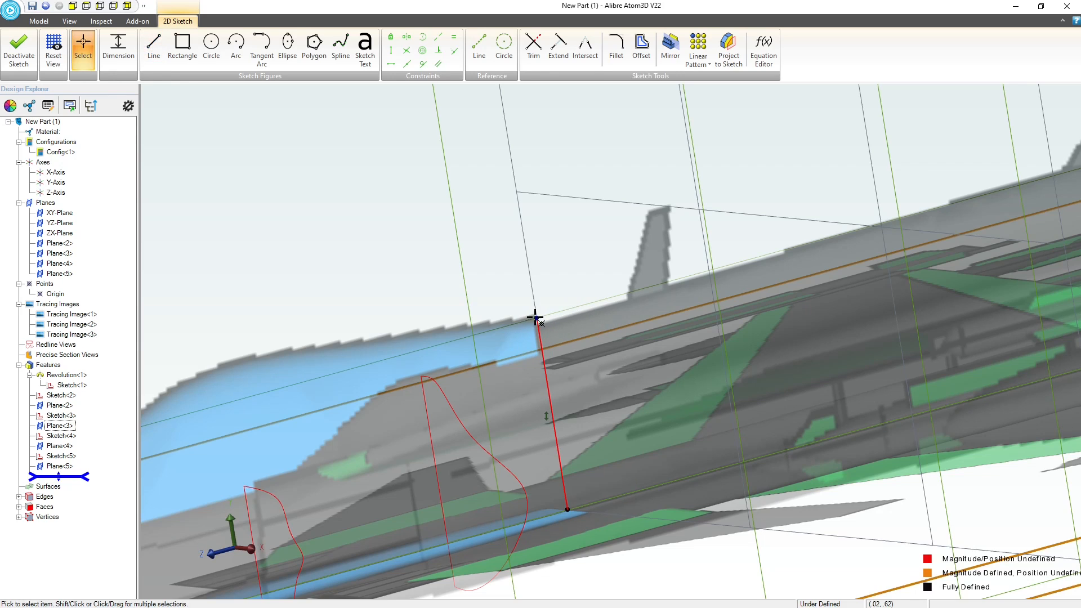
Face the sketch plane and draw a second vertical line from the origin down to the underside of the fuselage
left_click_drag(540, 333, 570, 391)
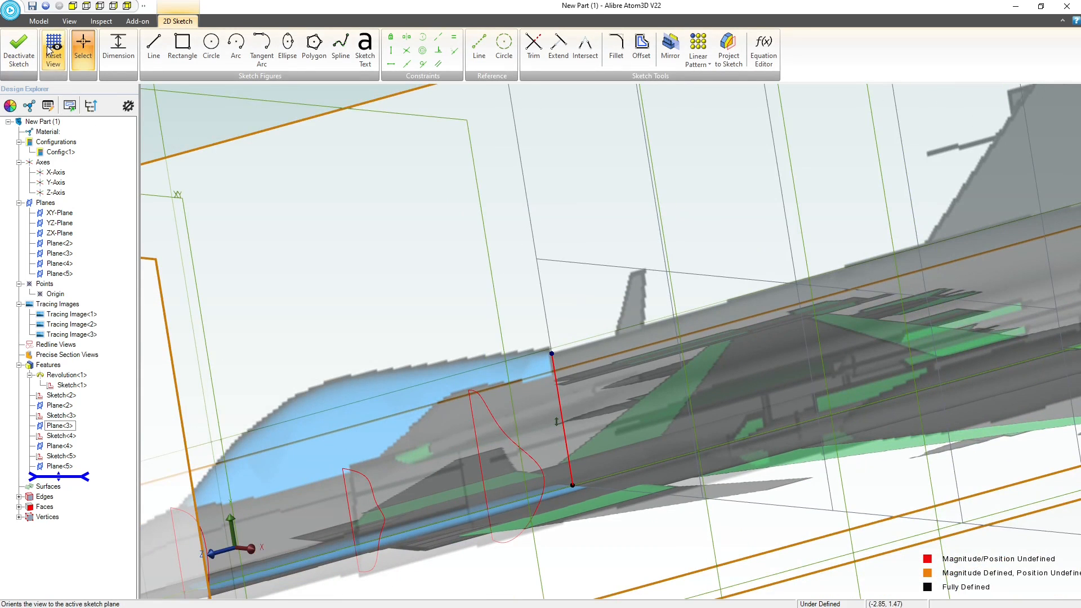
left_click(53, 51)
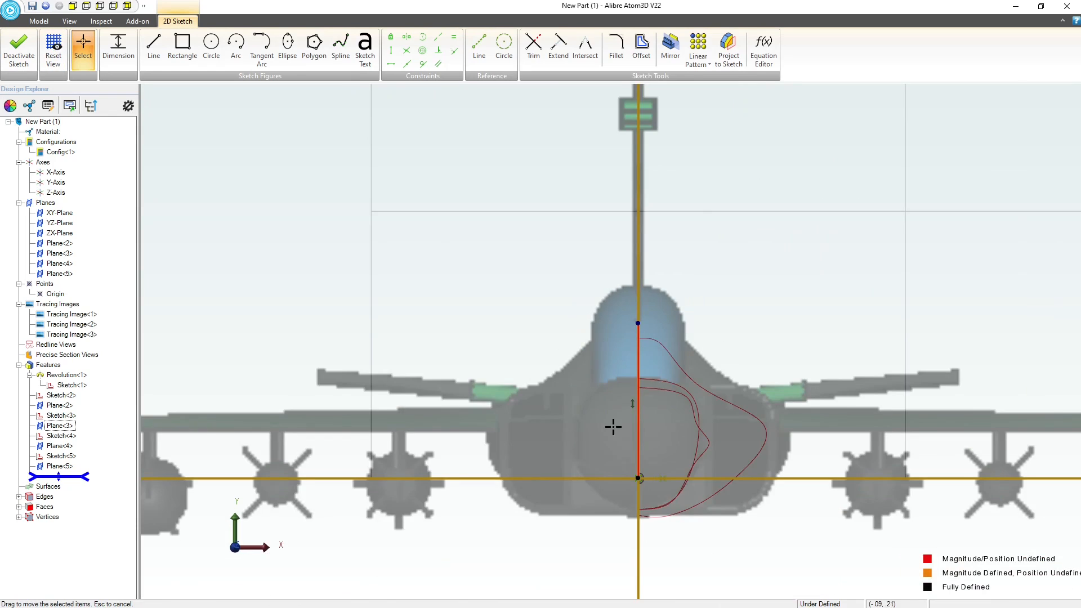
scroll(641, 512, "up", 2)
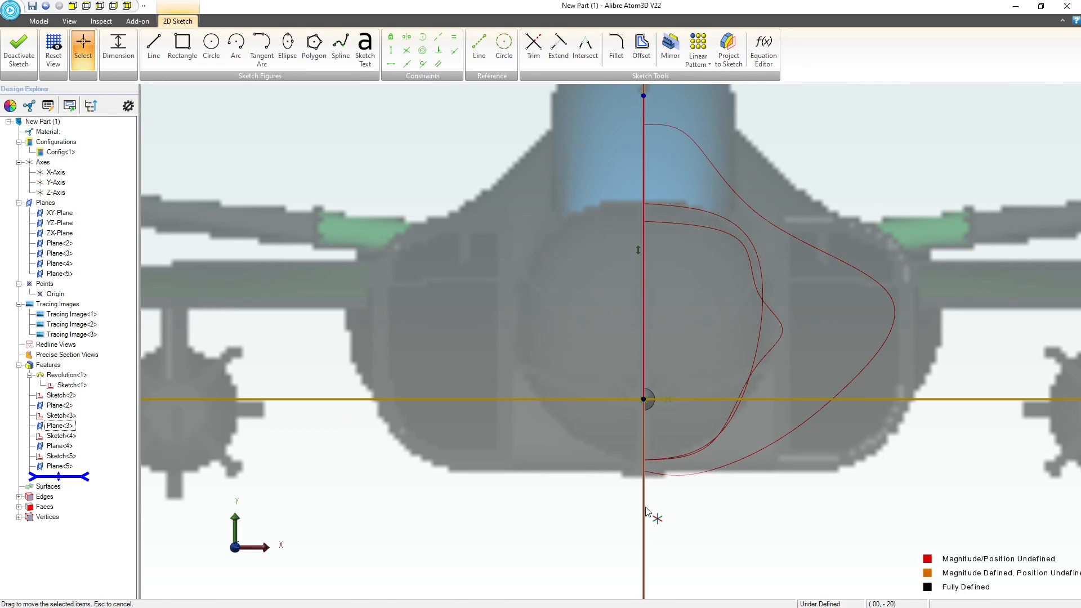
key("l")
left_click(643, 400)
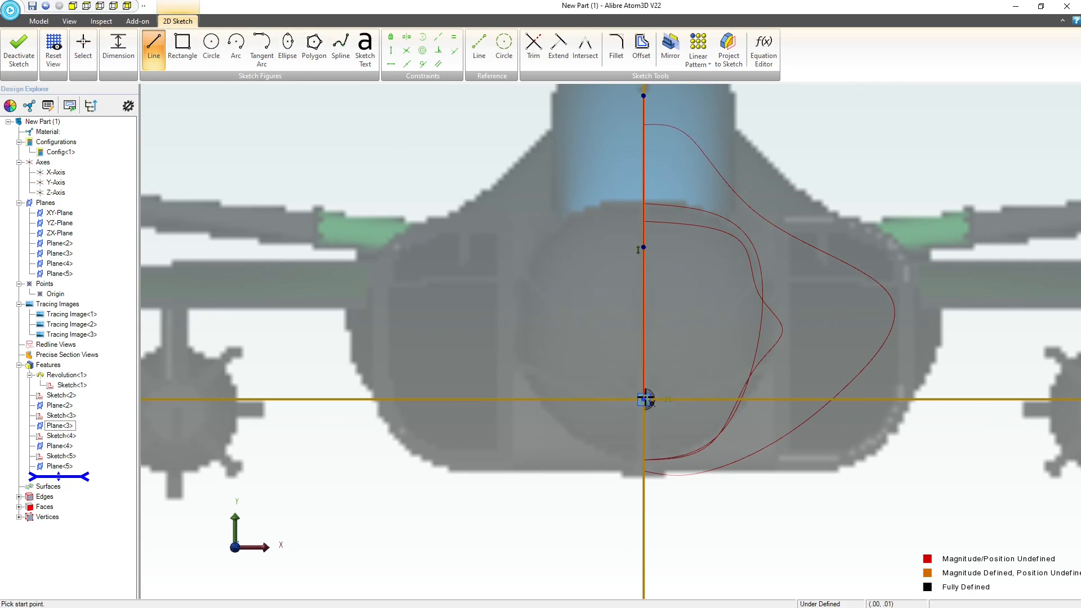
left_click(648, 478)
key("Escape")
Draw a spline from the upper line's top end, around the half fuselage outline, to the lower line's bottom end
left_click(341, 45)
left_click(645, 96)
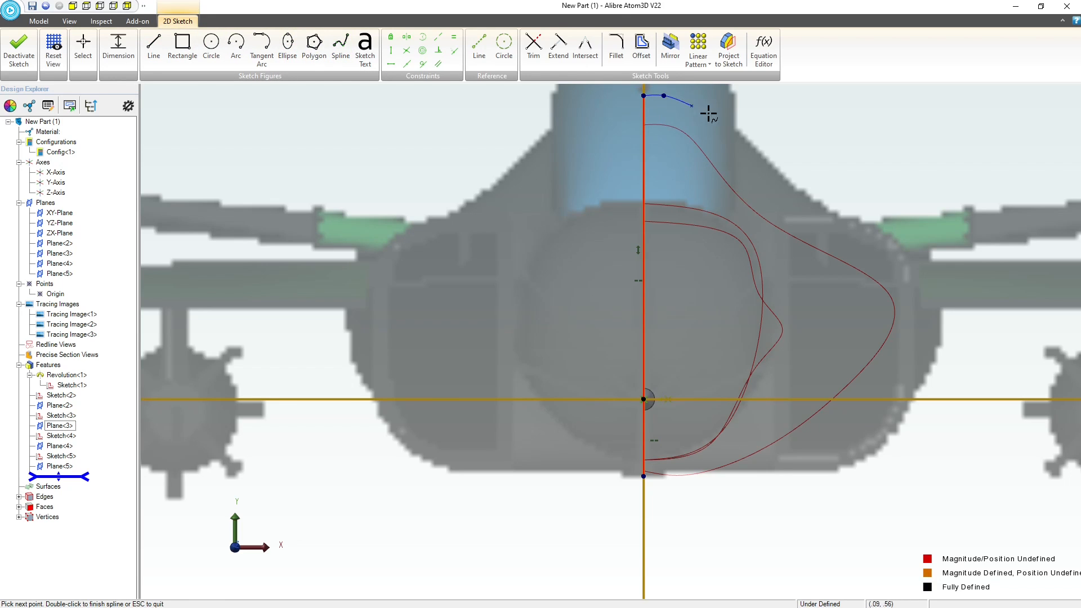
left_click(751, 144)
left_click(823, 219)
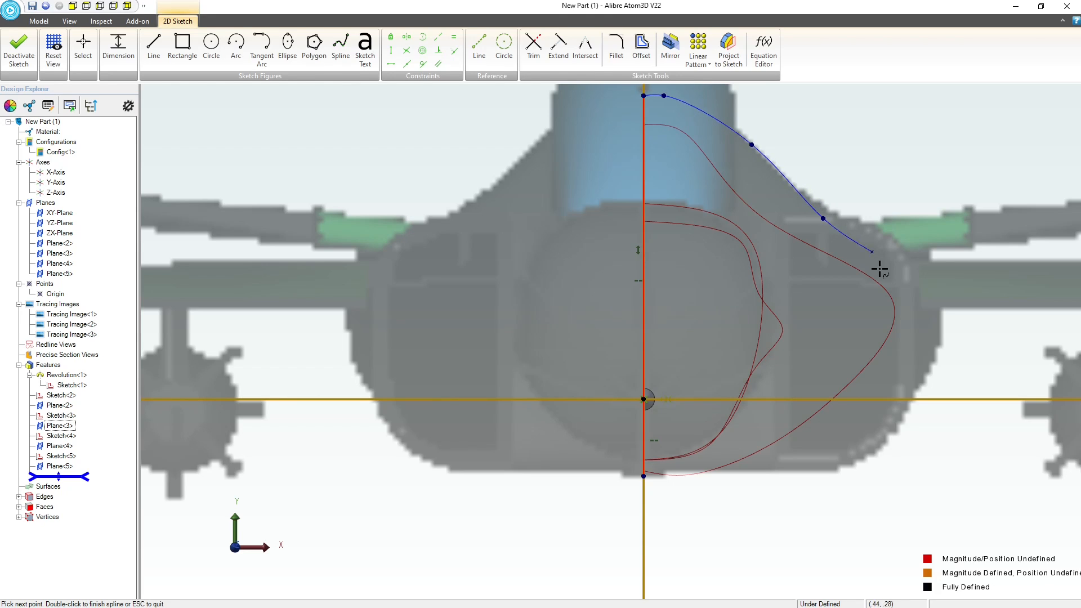
left_click(903, 305)
left_click(870, 375)
left_click(772, 449)
left_click(662, 479)
double_click(660, 476)
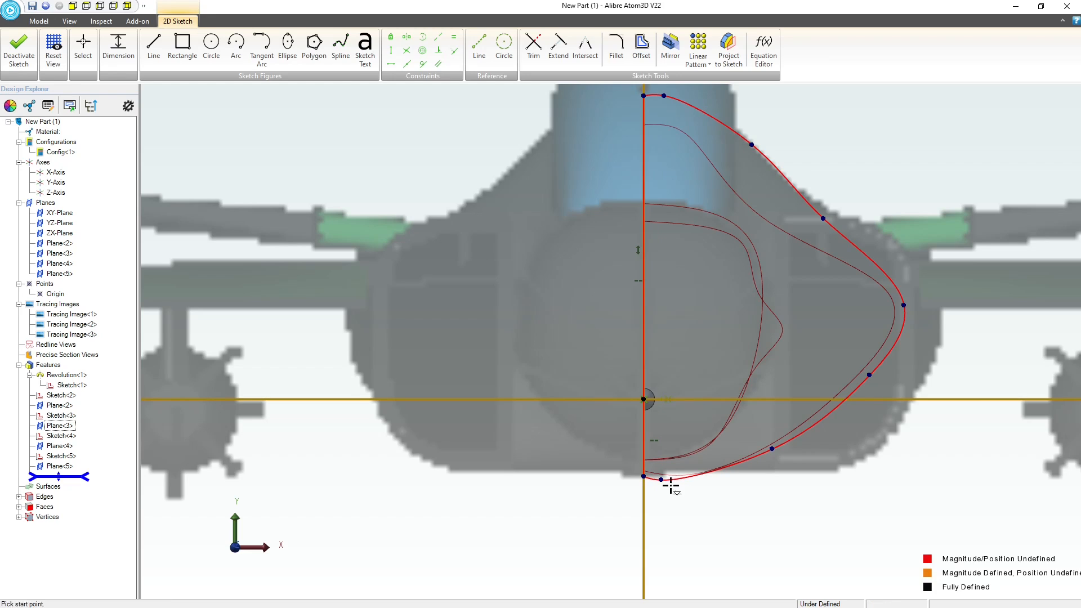
key("Escape")
Fine-tune the spline points beside its bottom and top ends, and compare the profile with the jet reference photo
left_click_drag(666, 477, 667, 475)
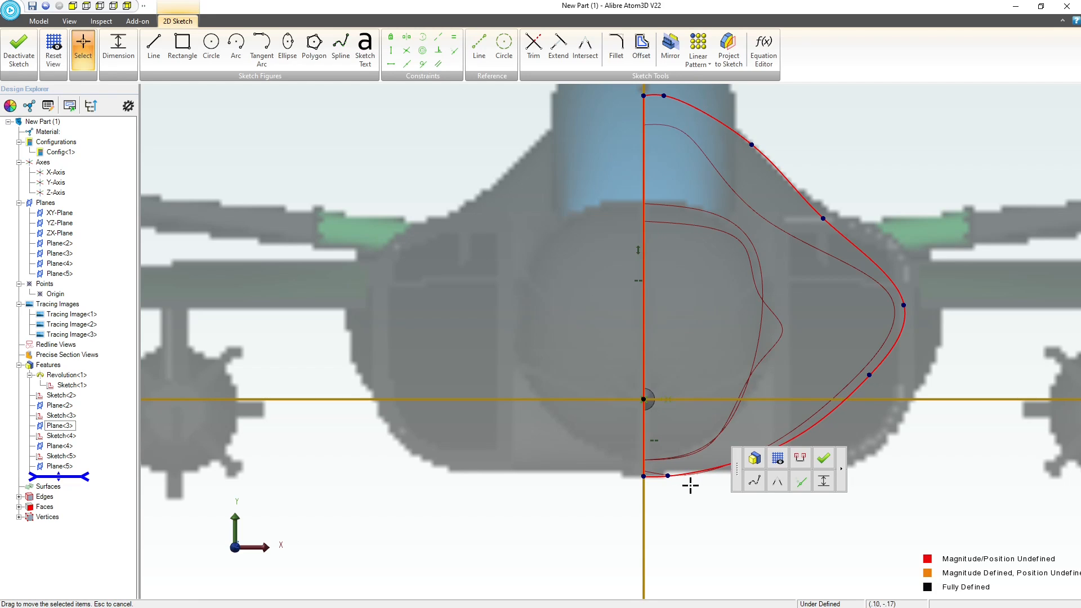
scroll(691, 483, "down", 2)
scroll(635, 198, "up", 2)
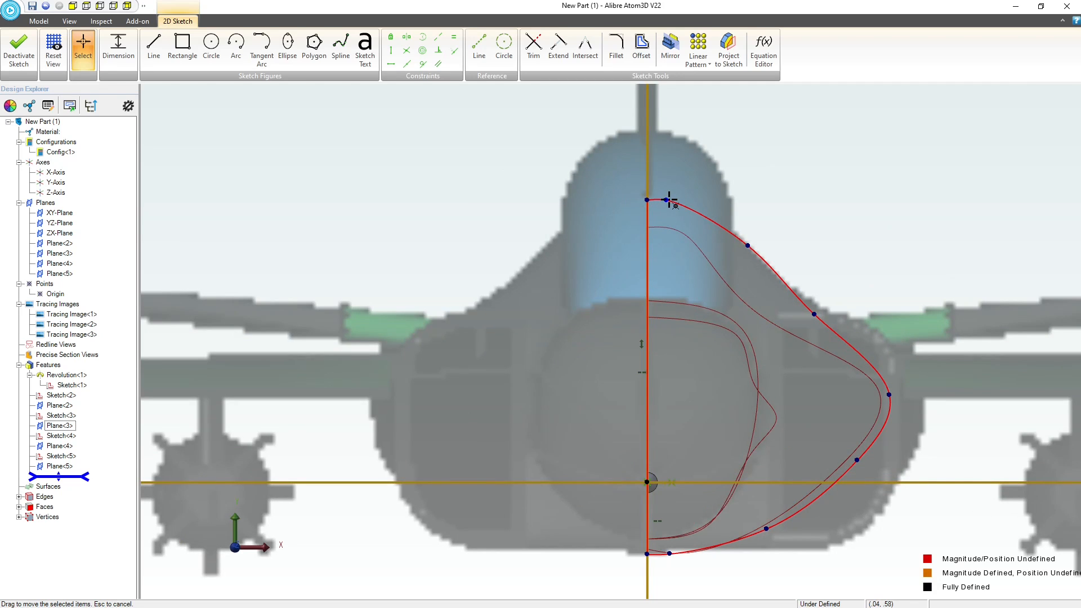
left_click_drag(669, 200, 664, 202)
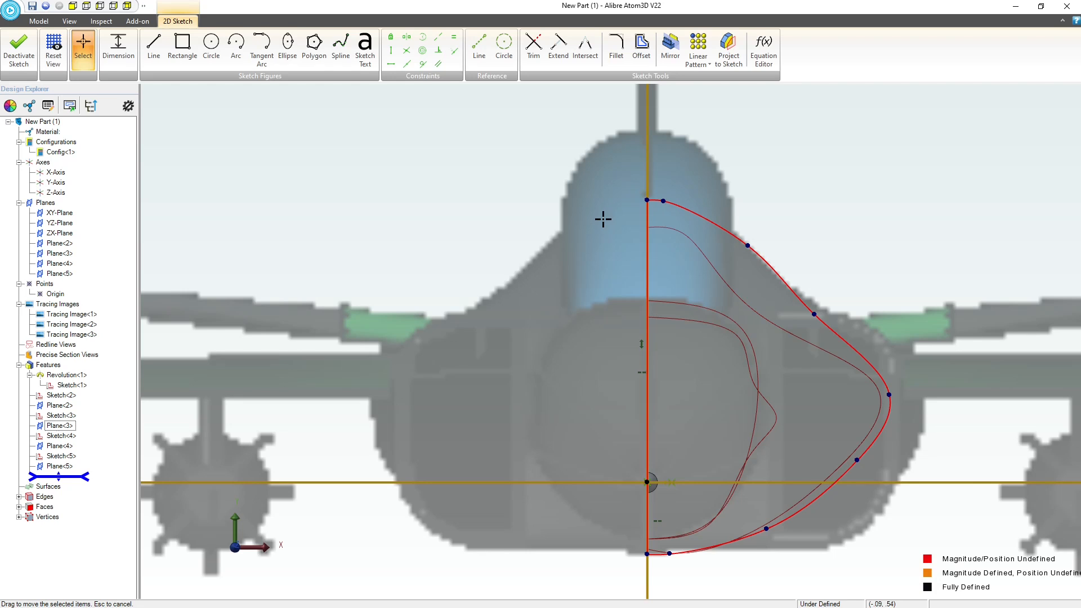
left_click_drag(664, 200, 665, 201)
mouse_move(673, 314)
middle_mouse_down()
mouse_move(638, 320)
mouse_move(651, 378)
mouse_move(649, 355)
mouse_move(687, 321)
mouse_move(677, 322)
middle_mouse_up()
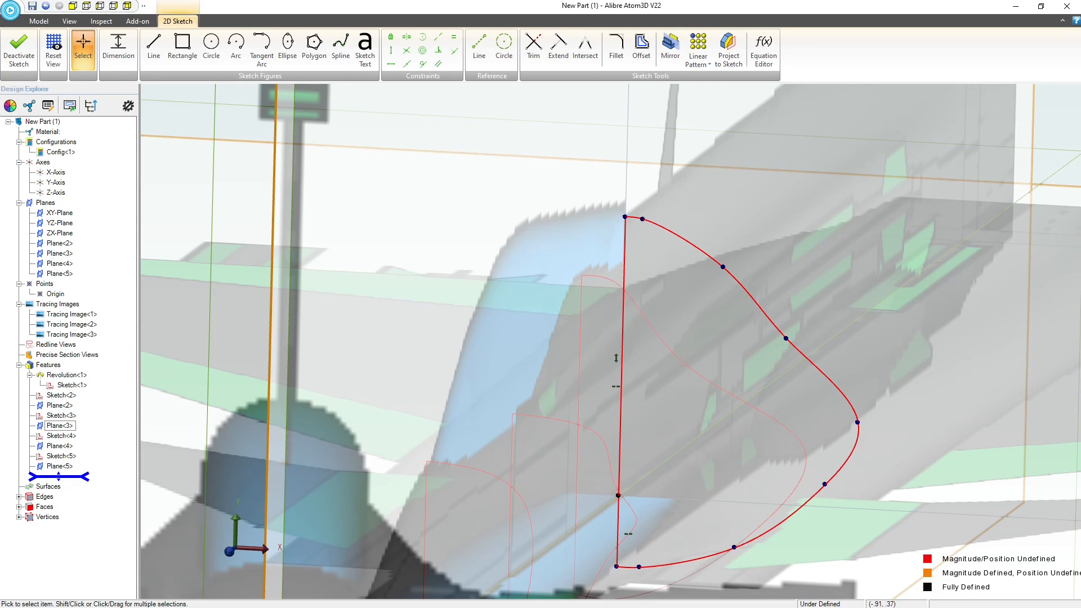
key("alt+Tab")
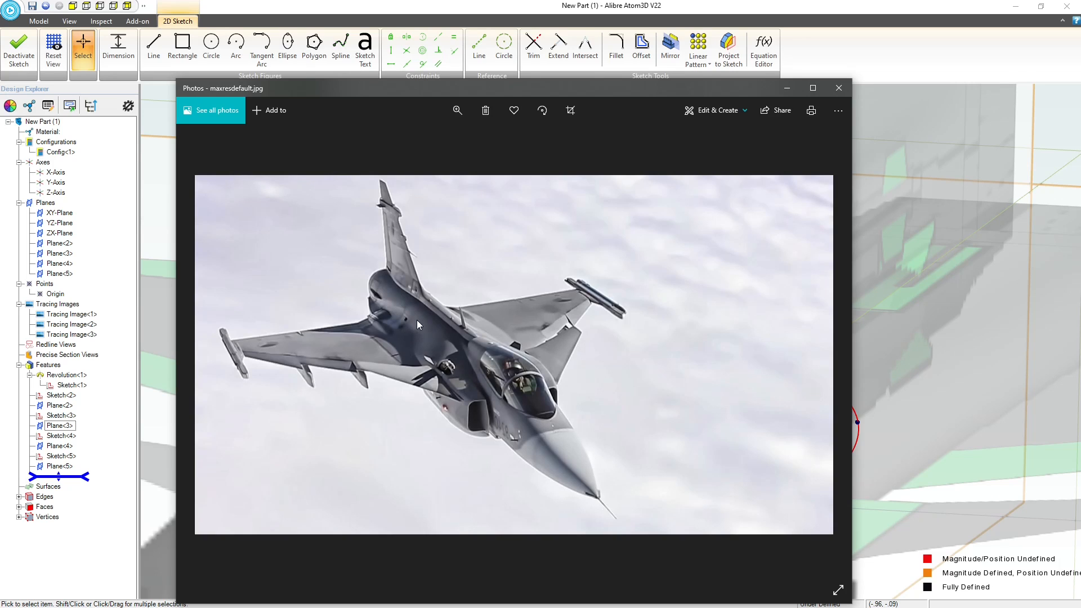
left_click(786, 88)
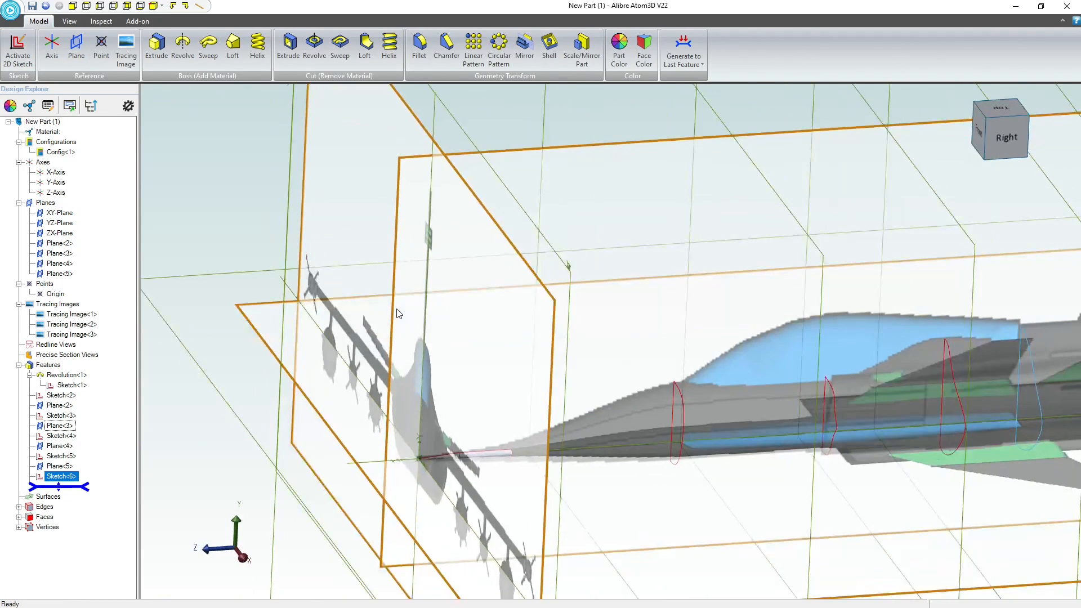
Start a reference plane offset from the XY-Plane with Reverse enabled and a distance of -5.300"
left_click(610, 226)
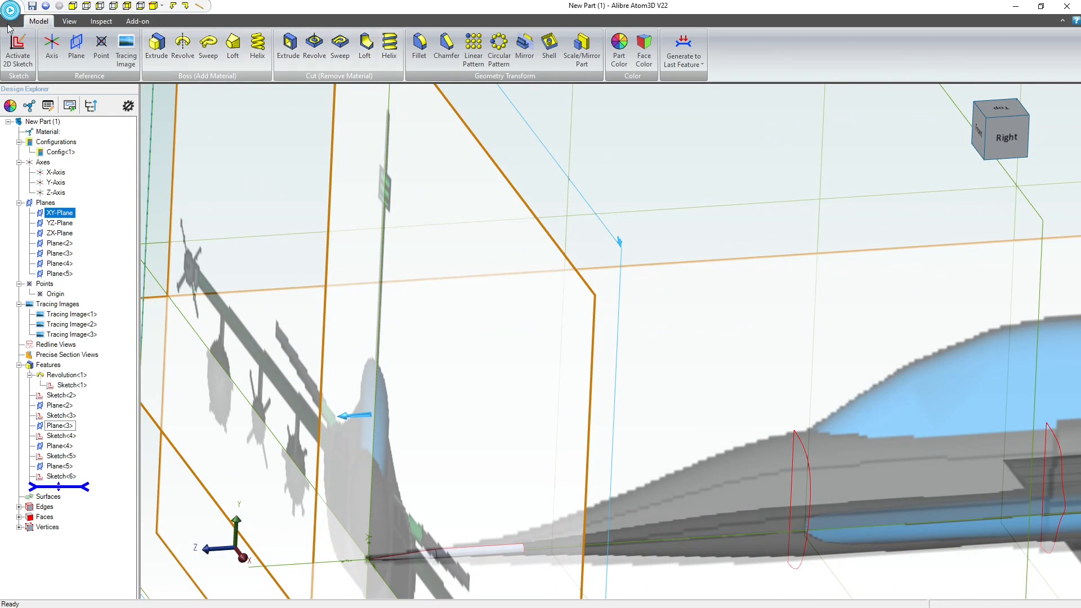
left_click(17, 46)
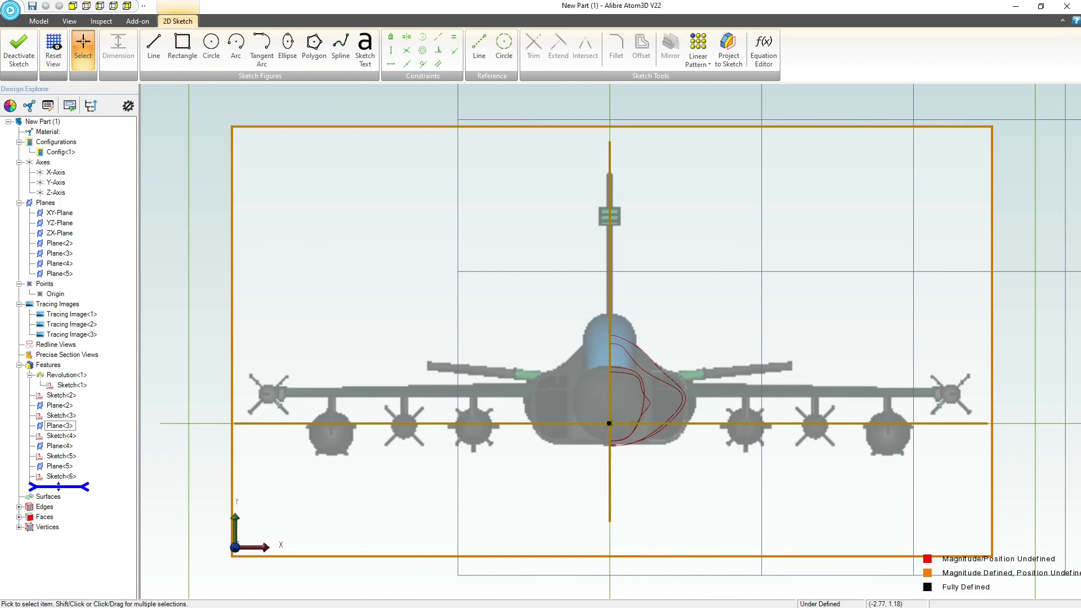
left_click(19, 46)
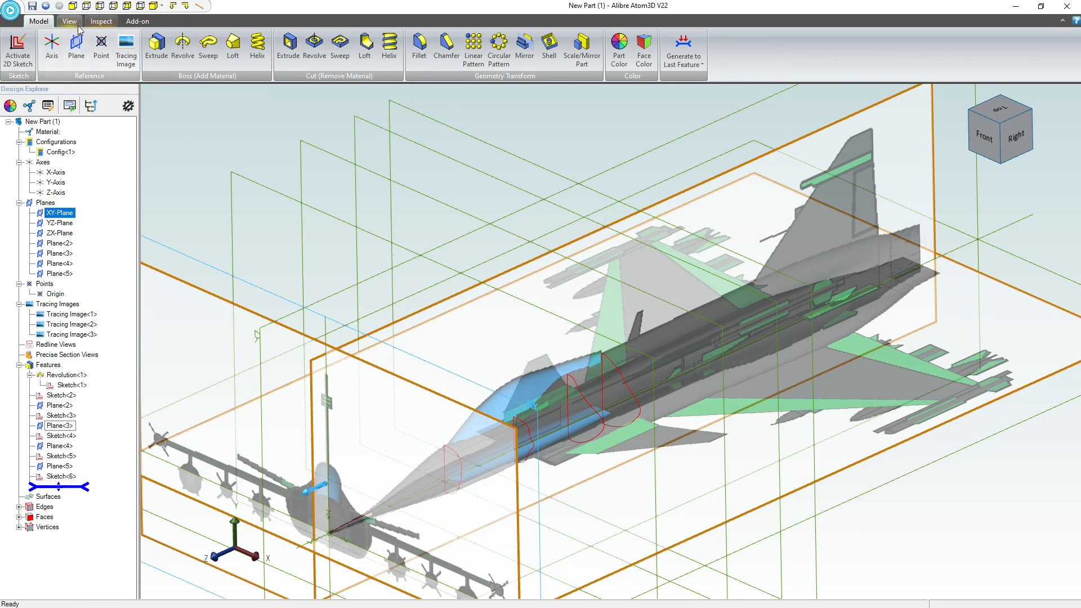
left_click(76, 47)
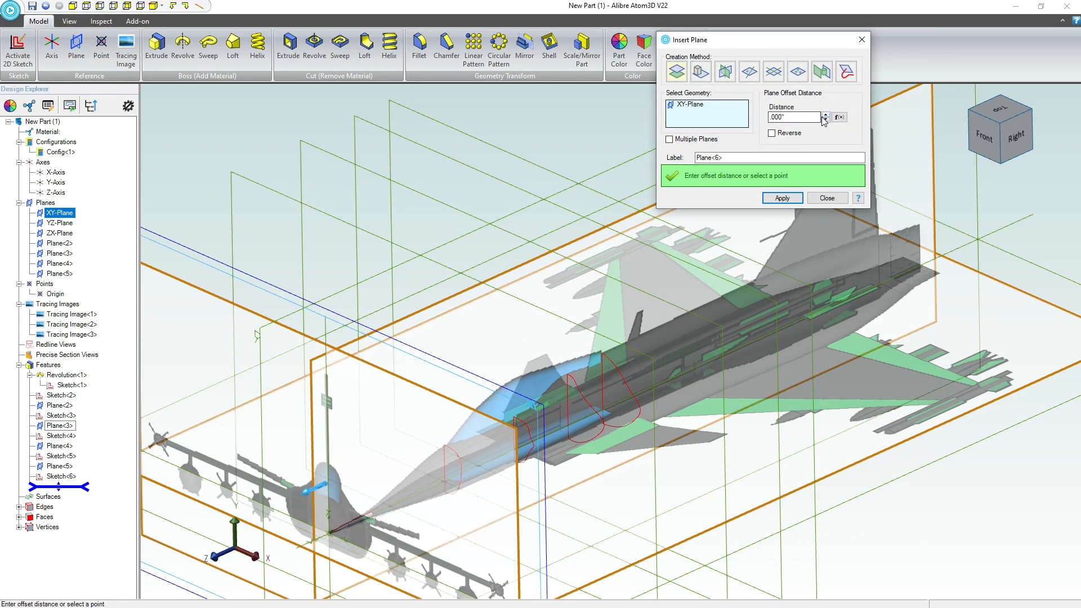
scroll(823, 119, "up", 11)
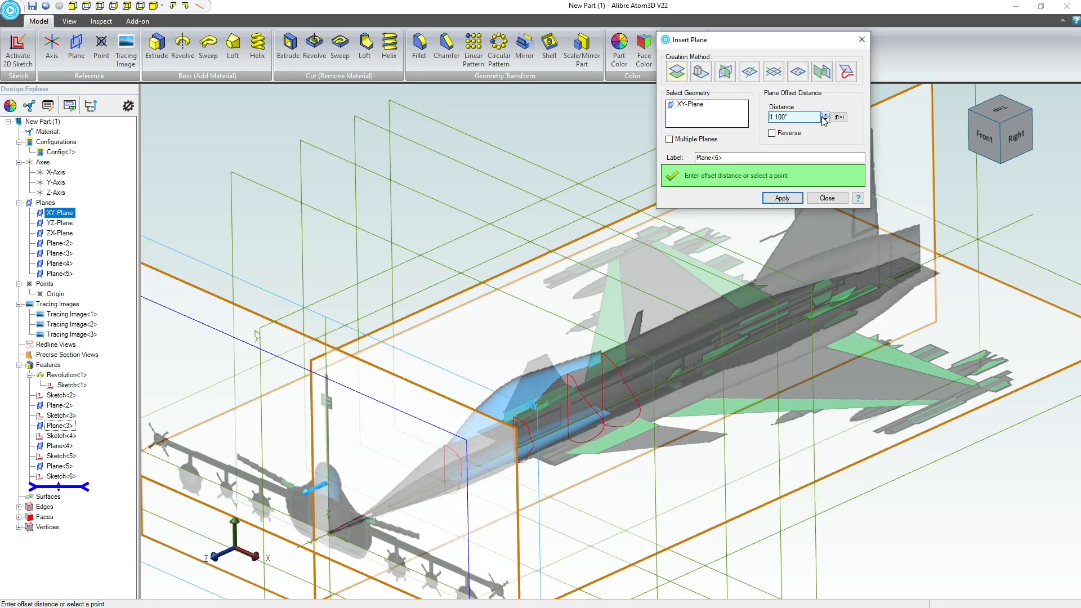
scroll(824, 120, "up", 6)
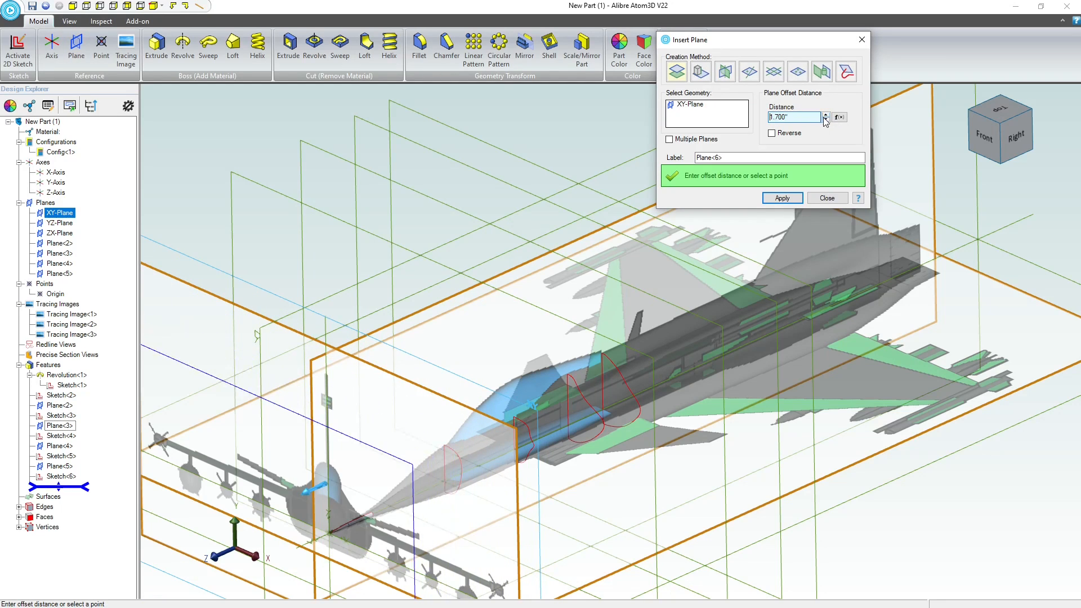
left_click(772, 133)
scroll(828, 123, "up", 1)
scroll(828, 125, "up", 20)
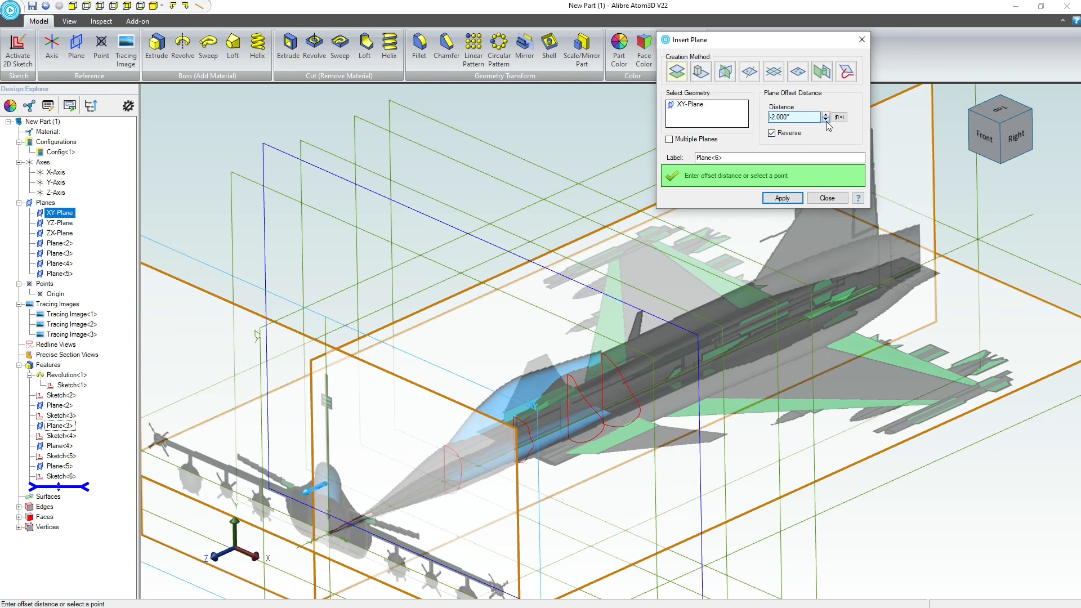
scroll(828, 125, "up", 10)
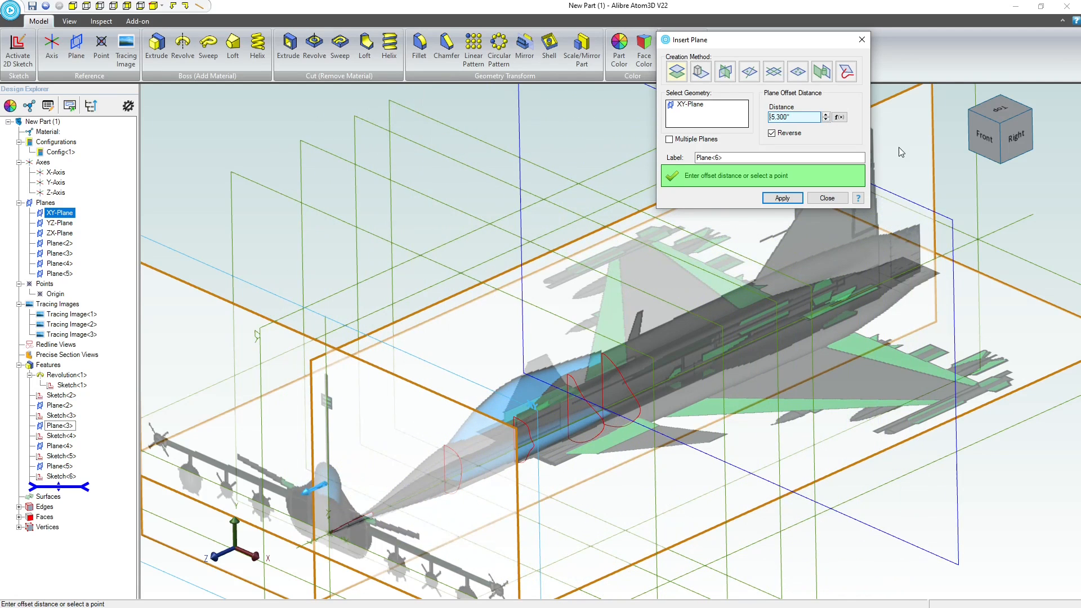
Set the plane's offset to -4.900", create it between the antenna and the tail fin, and check the reference photo
left_click(1015, 137)
scroll(633, 346, "up", 5)
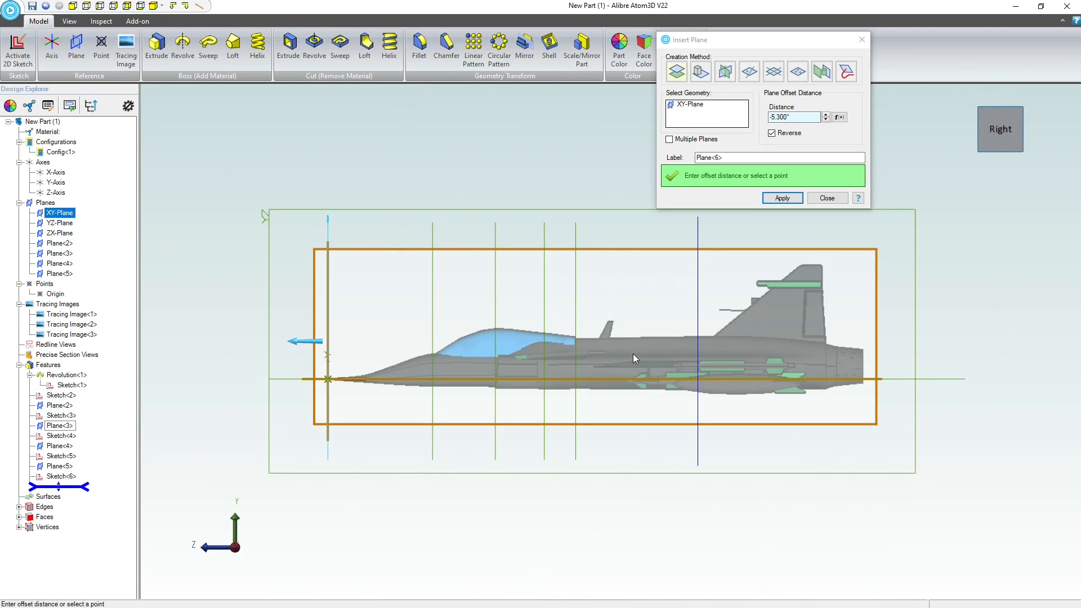
left_click(825, 115)
left_click(825, 114)
left_click(826, 114)
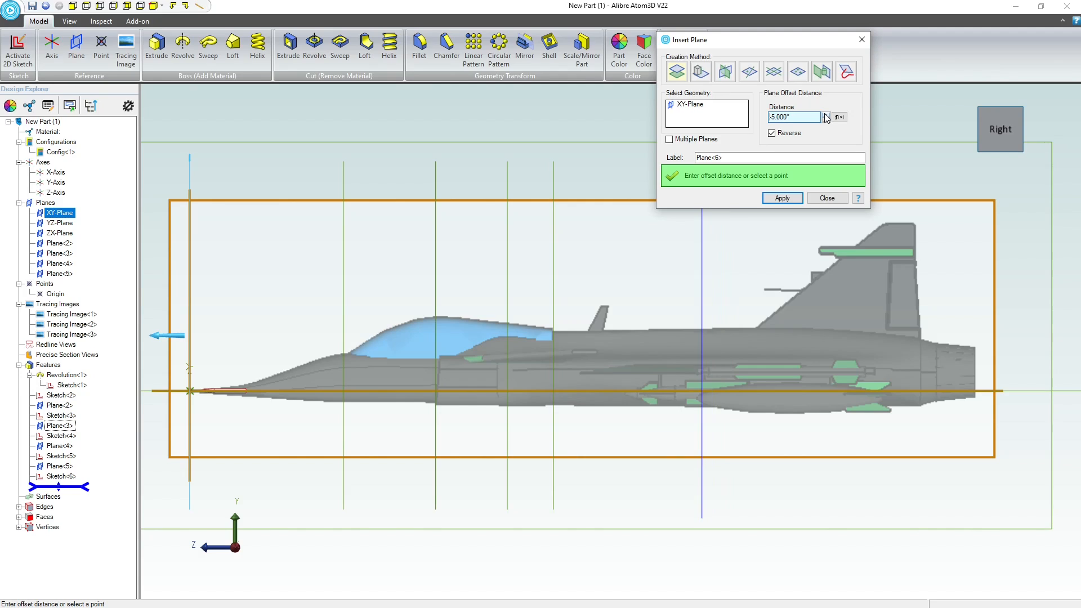
left_click(825, 114)
left_click(825, 115)
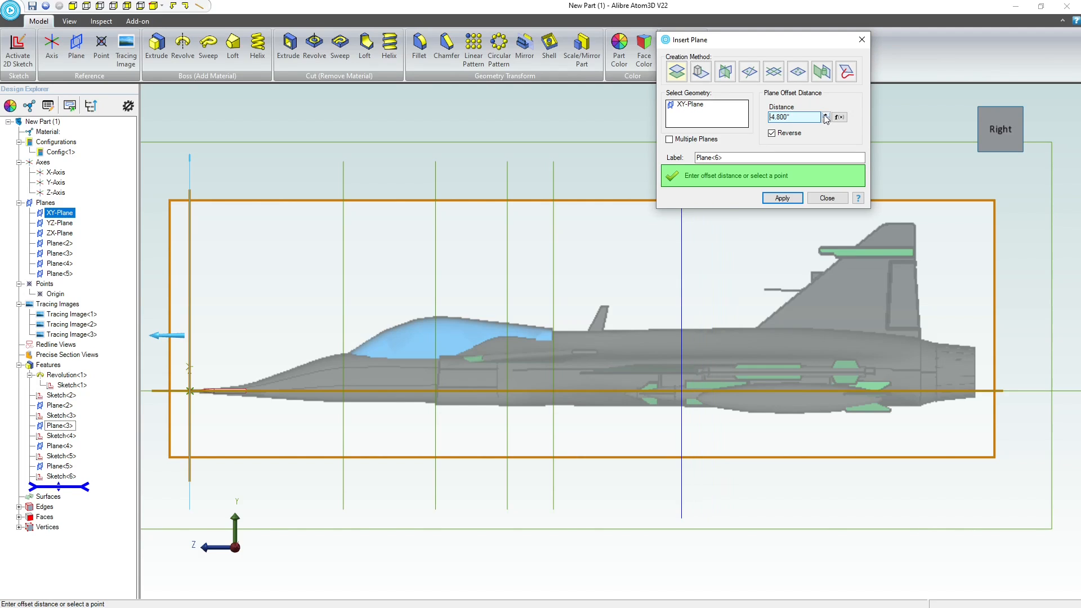
left_click(825, 119)
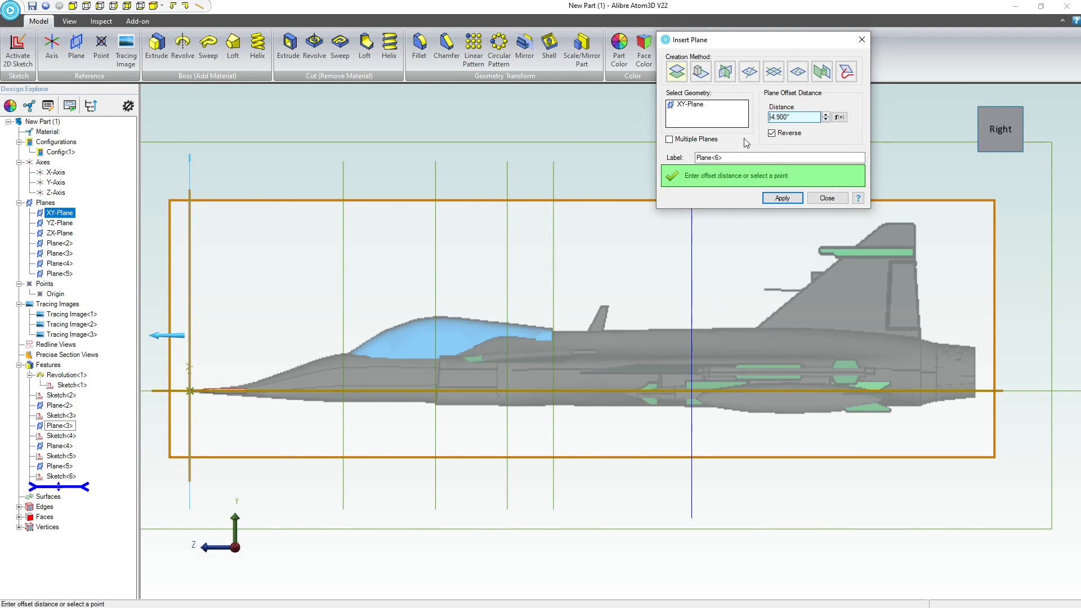
left_click(784, 199)
left_click_drag(0, 134, 524, 135)
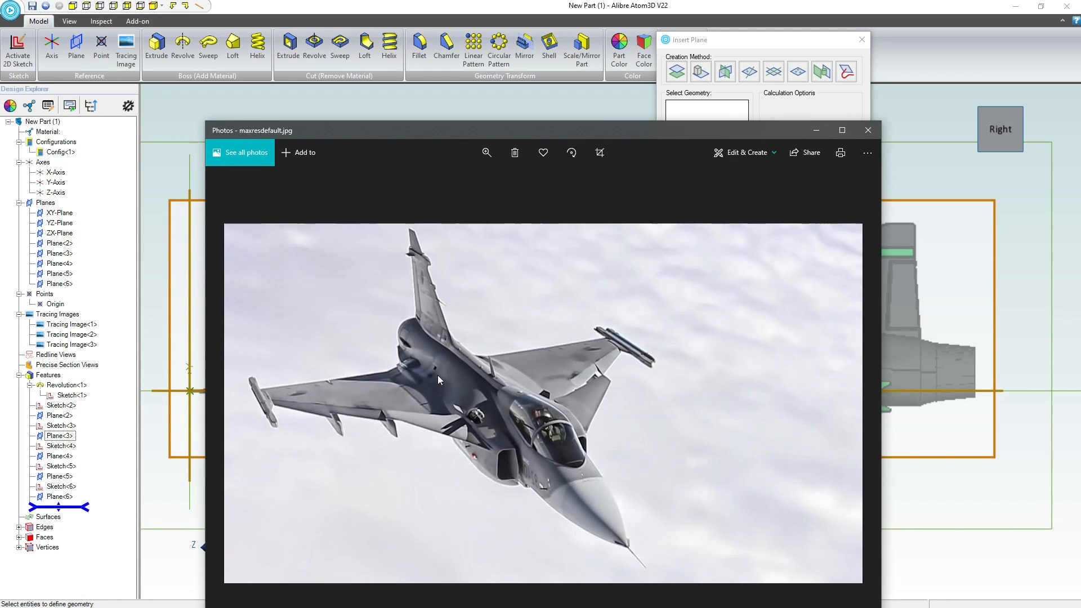
left_click_drag(576, 134, 0, 133)
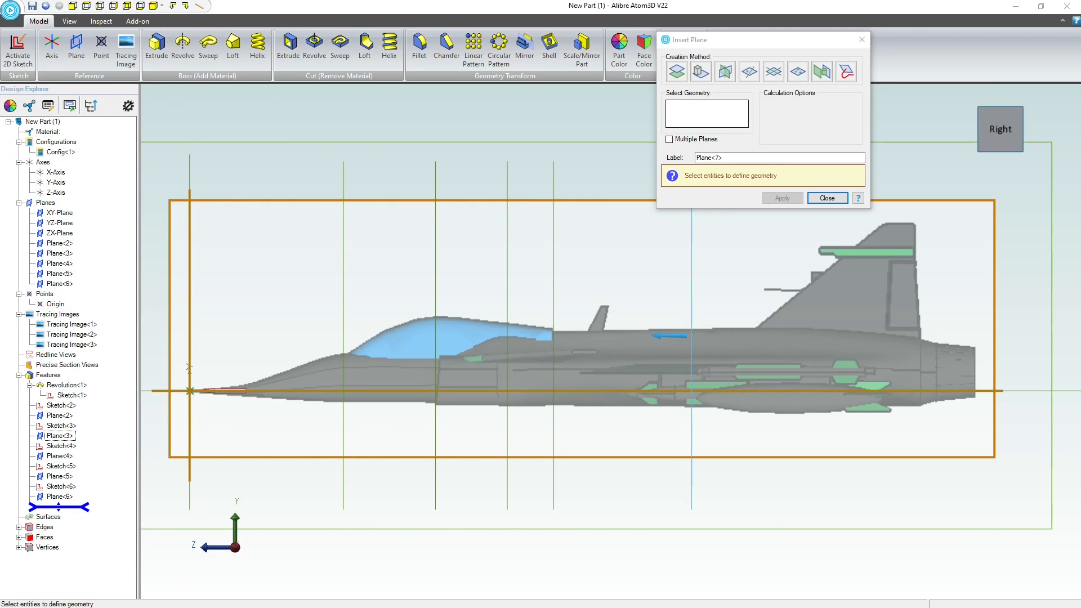
left_click(826, 198)
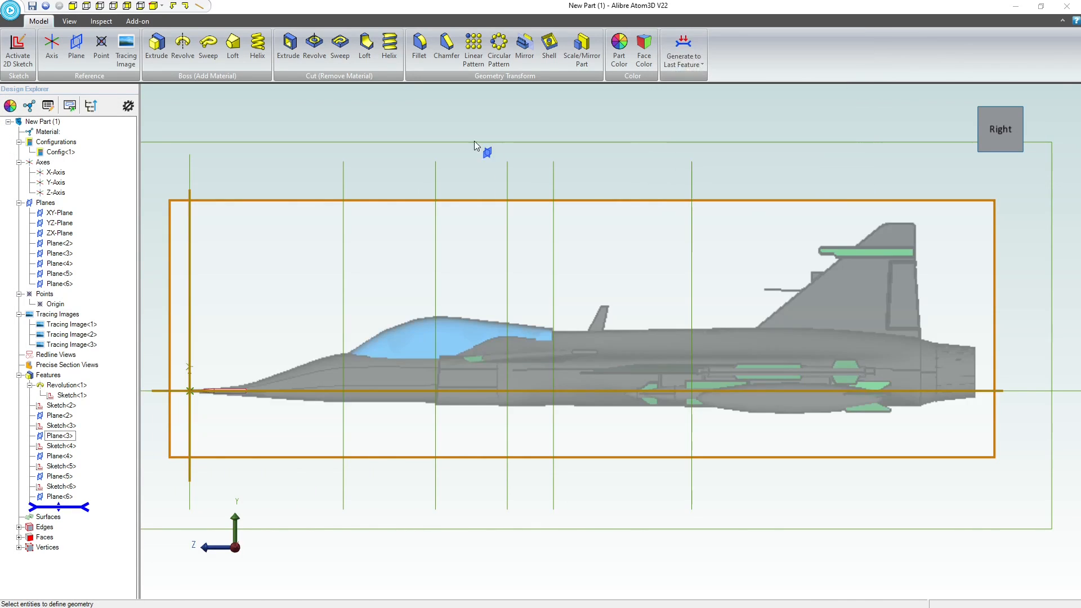
Start a sketch on the new plane, draw a vertical line about 0.58" up from the origin, and consult the reference photo
left_click(690, 176)
left_click(18, 50)
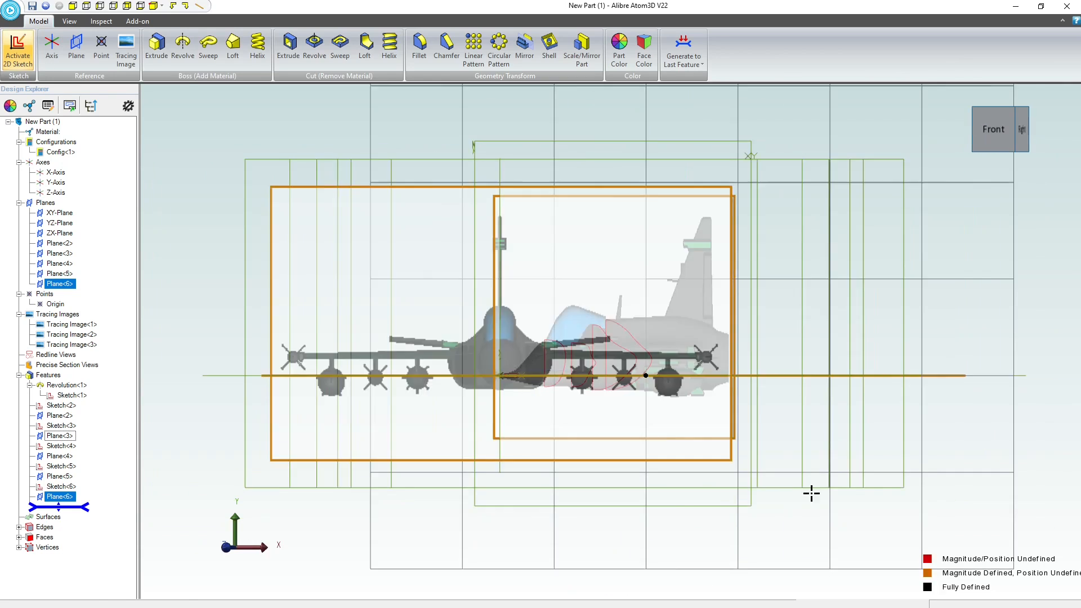
scroll(468, 286, "up", 5)
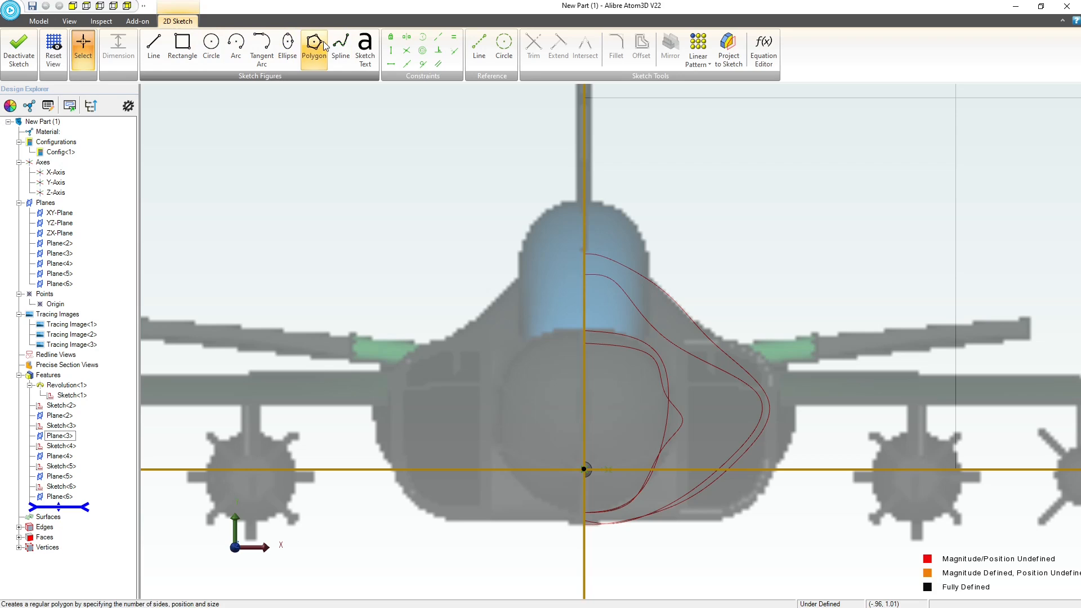
left_click(341, 46)
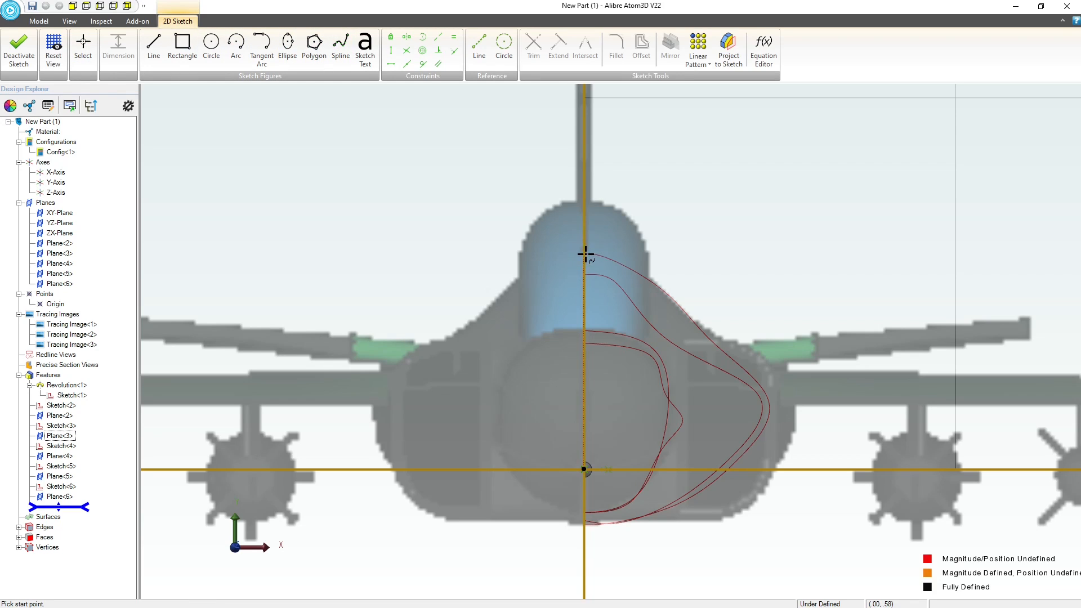
left_click(154, 46)
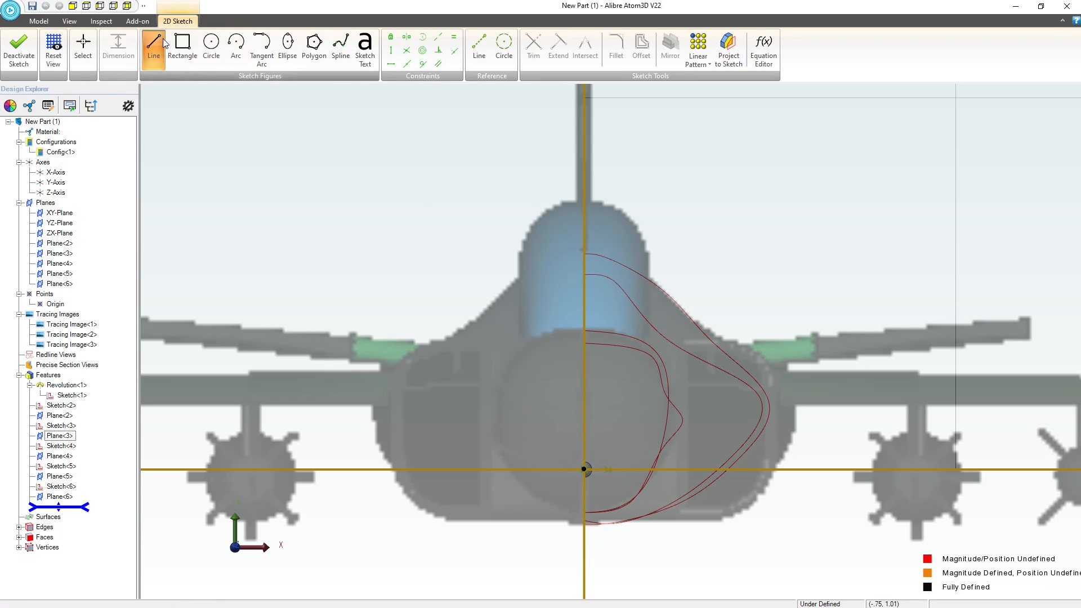
left_click(585, 469)
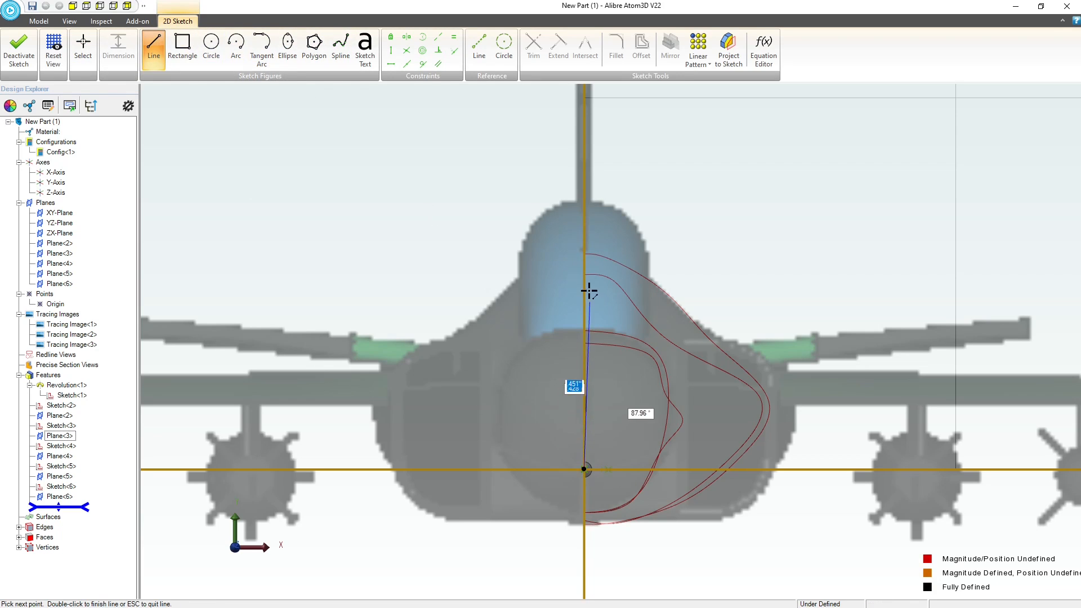
left_click(584, 254)
key("alt+Tab")
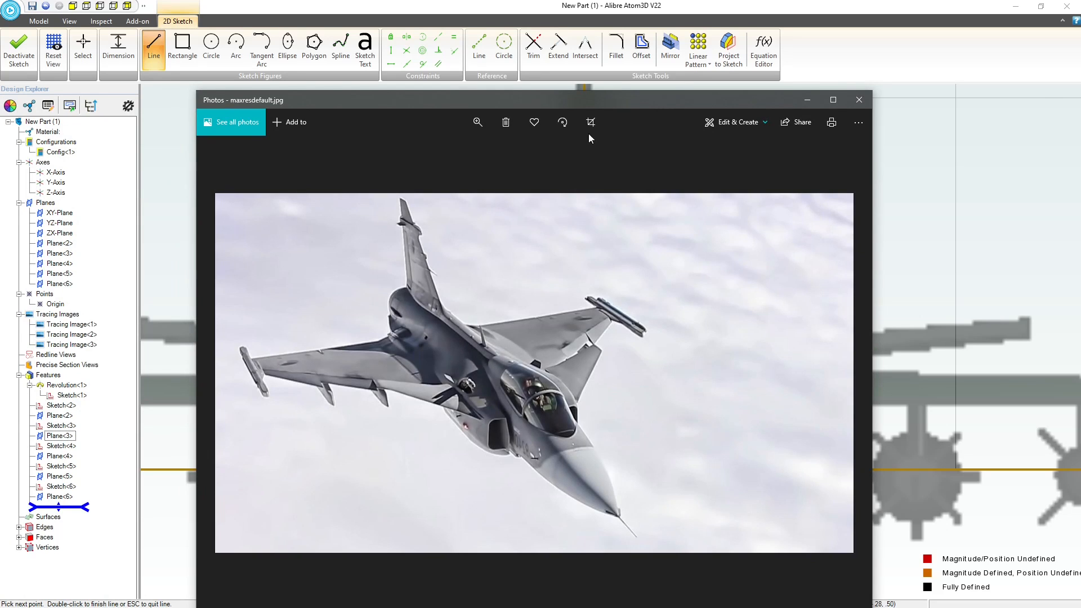
key("alt+Tab")
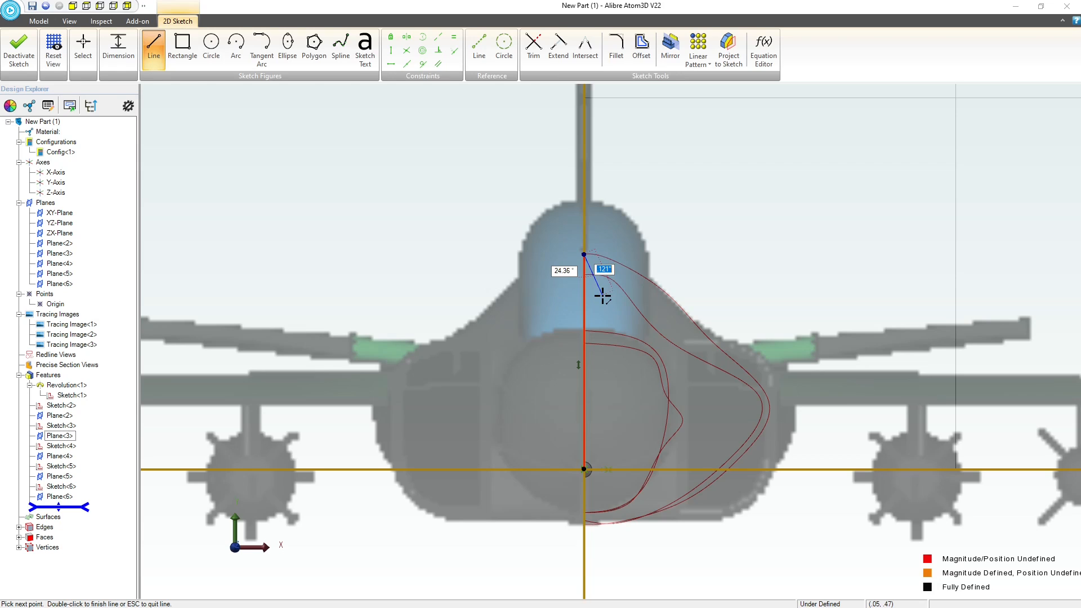
left_click(626, 320)
key("Escape")
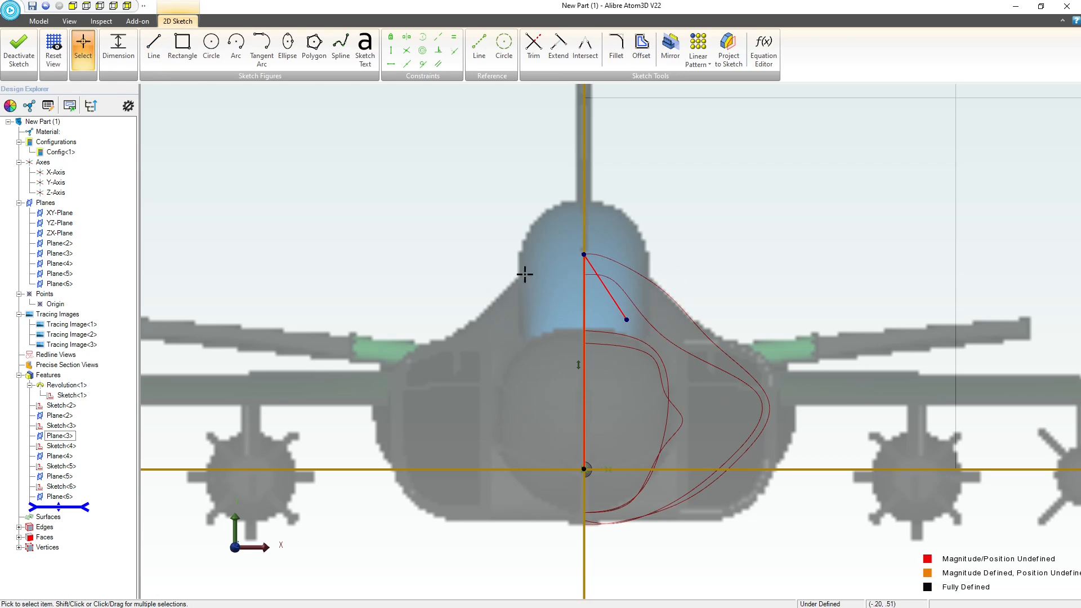
left_click(609, 298)
key("Delete")
Draw a second vertical line about 0.145" long from the origin down to the lowest point of the earlier profiles
left_click(154, 48)
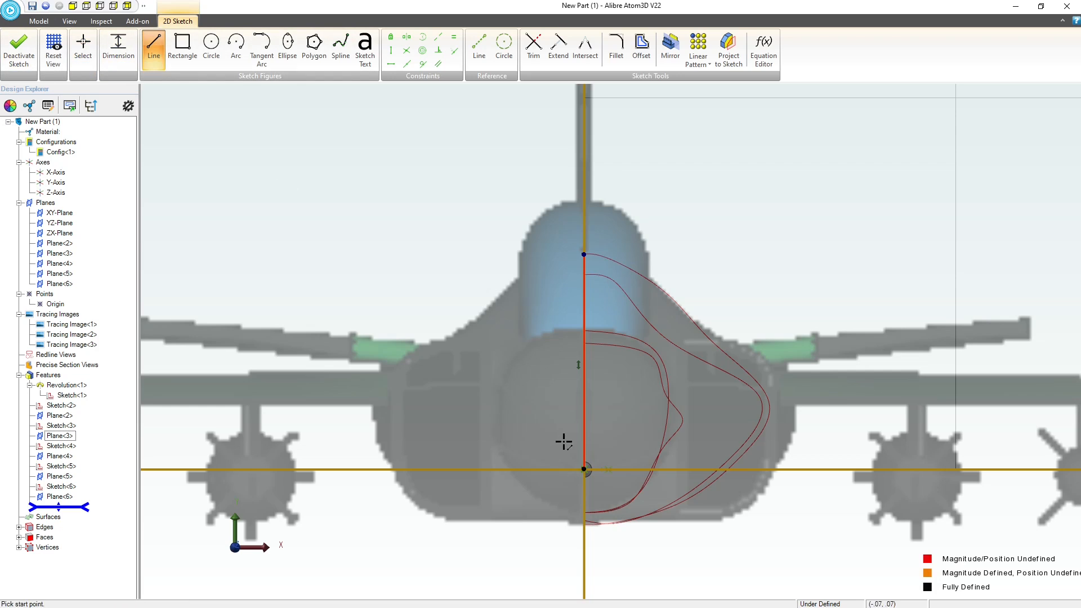
left_click(585, 469)
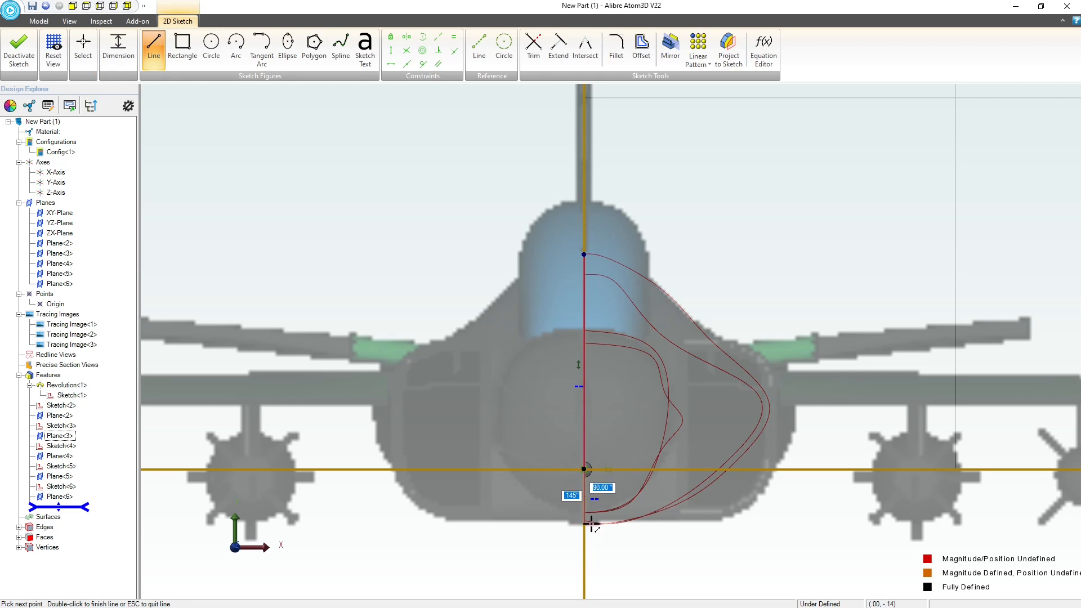
left_click(592, 524)
key("Escape")
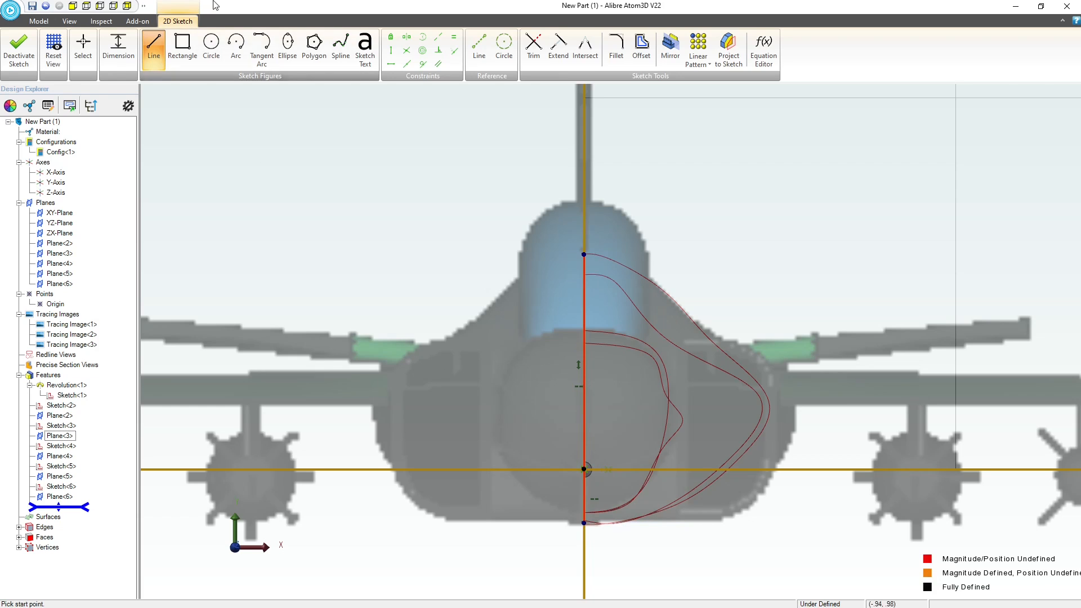
Draw a spline from the vertical line's upper end through five intermediate points, bulging outward, down to the lower line's end
left_click(338, 43)
left_click(585, 254)
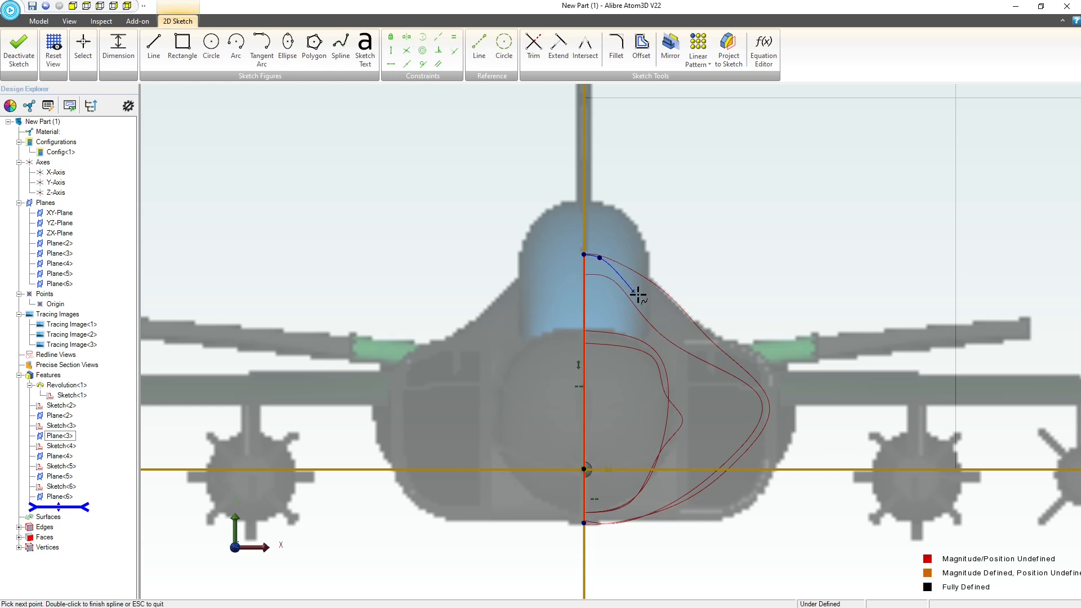
left_click(664, 330)
left_click(735, 389)
left_click(658, 490)
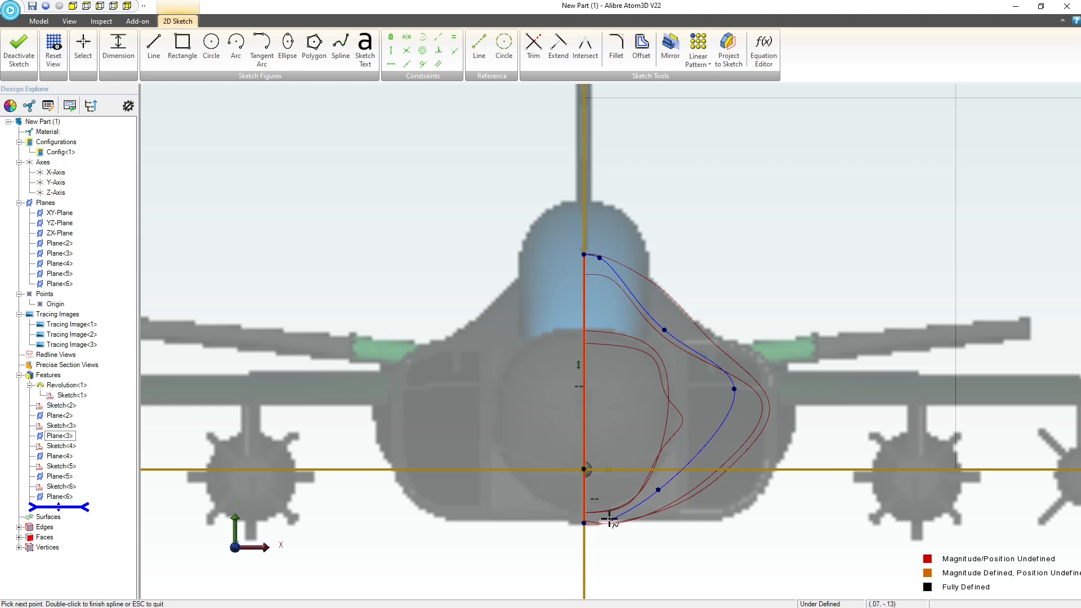
left_click(603, 519)
double_click(583, 523)
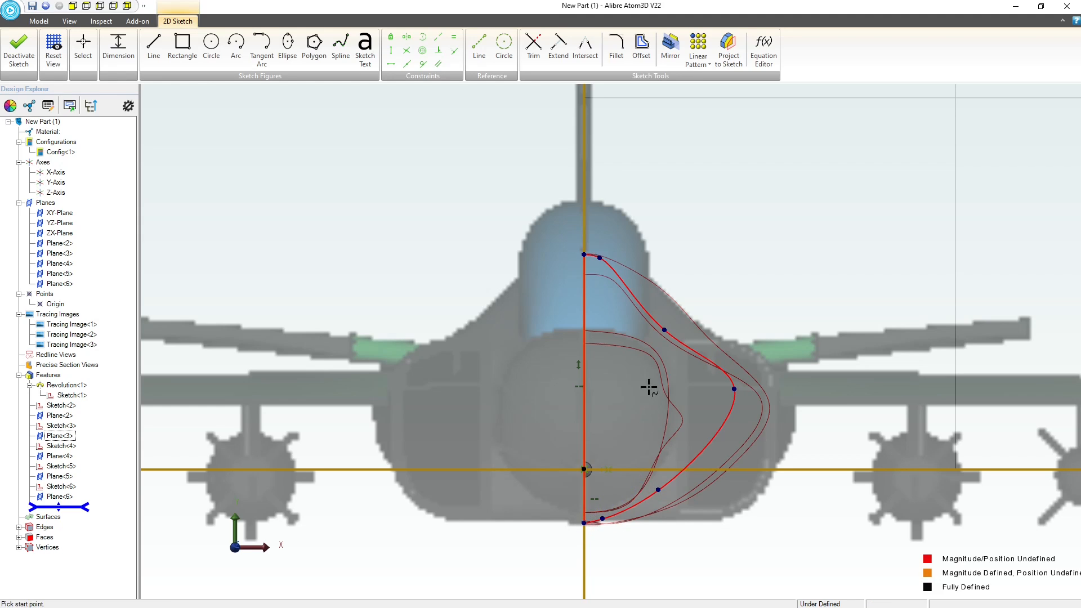
key("Escape")
Lower the spline point beside the canopy, pull the widest point inward toward the centreline, and finish the sketch
left_click_drag(664, 331, 662, 342)
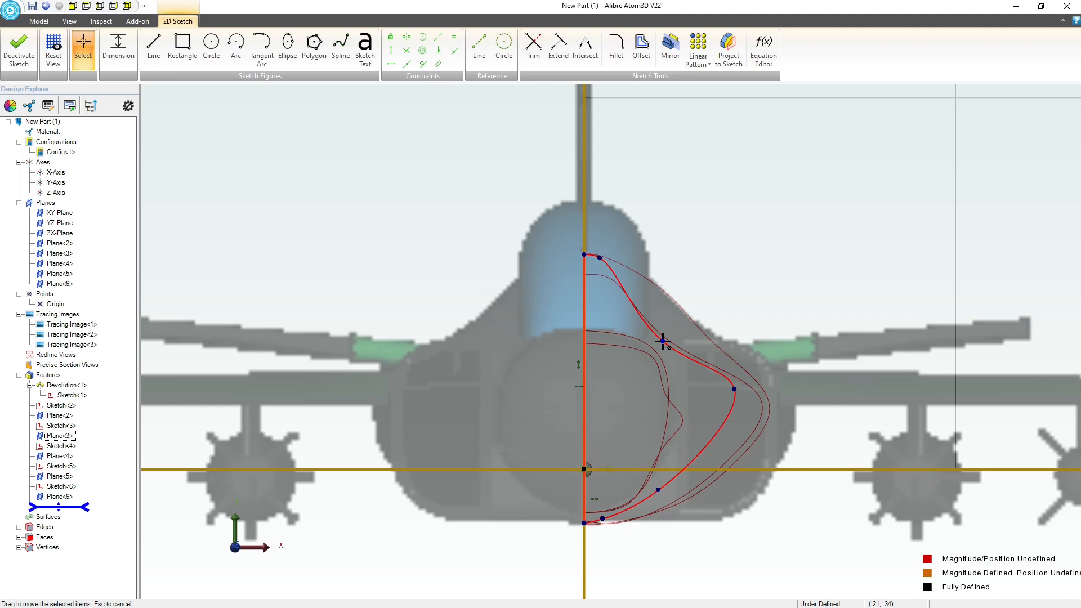
left_click_drag(663, 341, 664, 344)
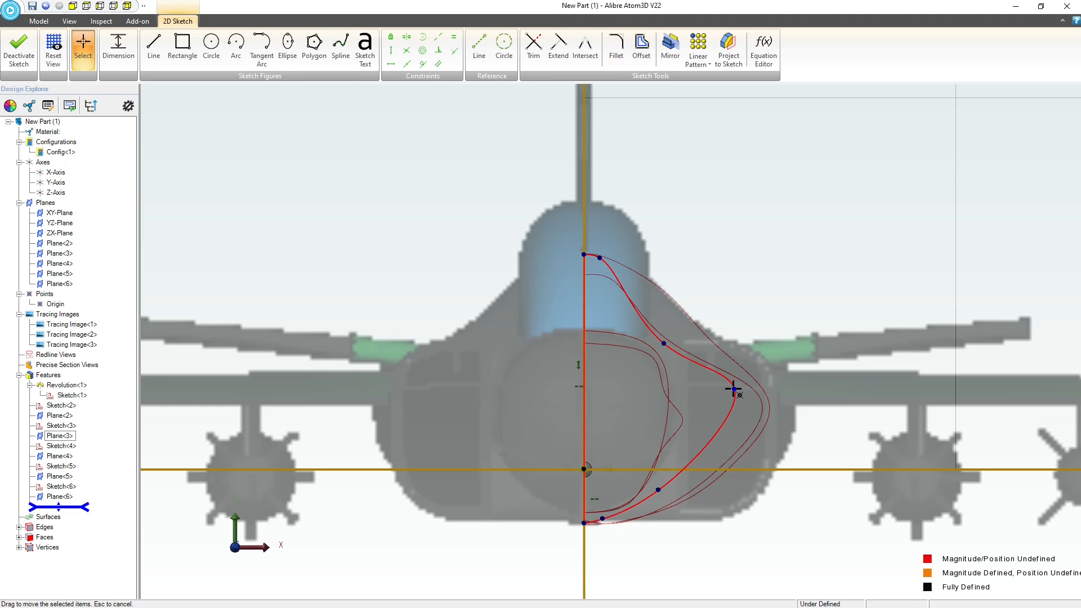
mouse_move(733, 389)
left_mouse_down()
mouse_move(710, 398)
mouse_move(719, 396)
left_mouse_up()
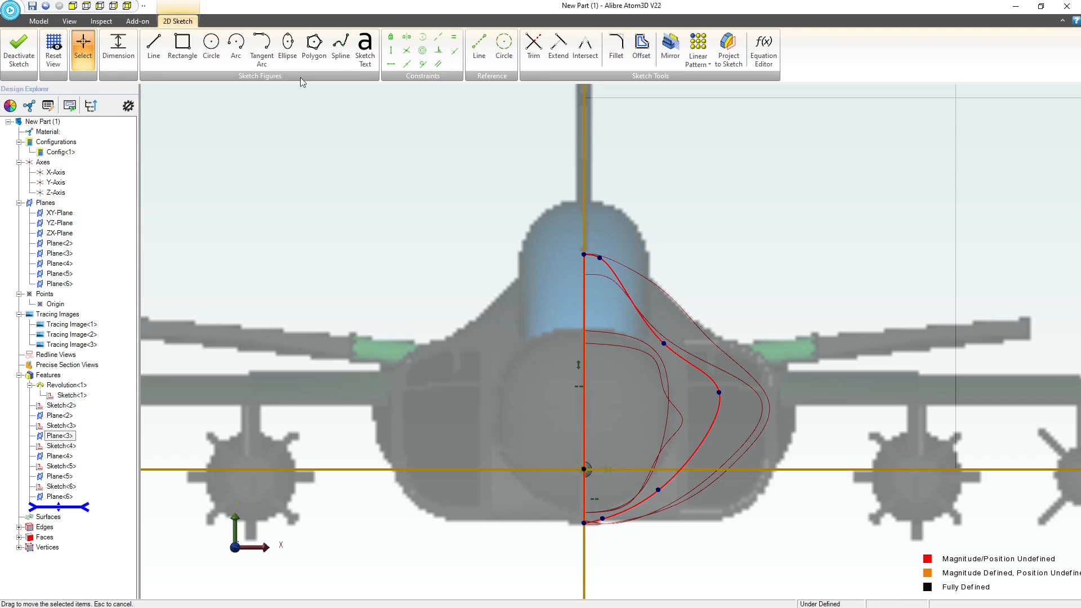
left_click(19, 49)
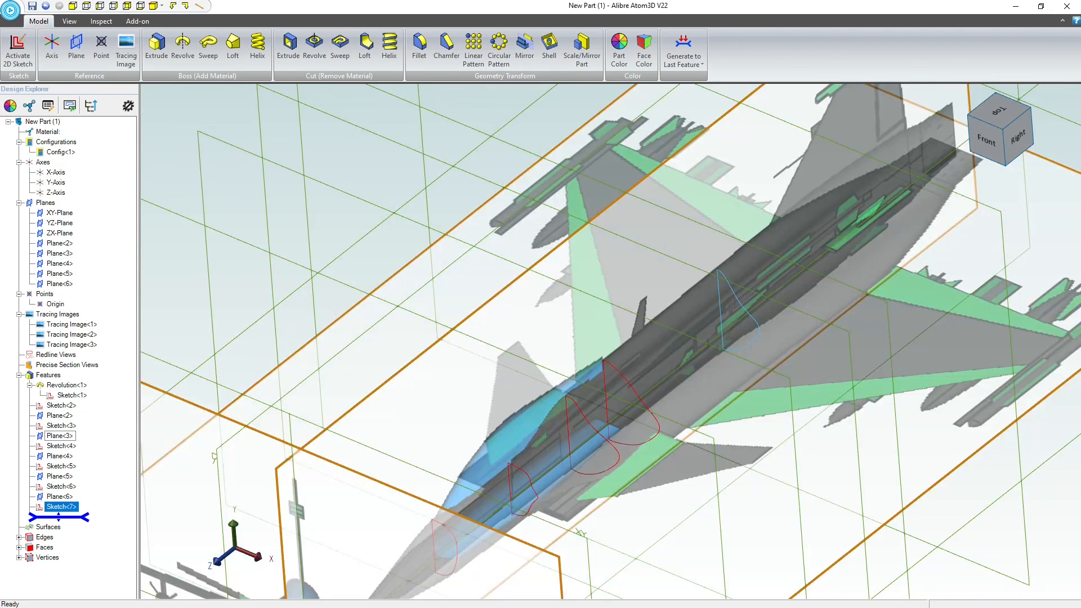
Start a reference plane offset from the XY-Plane with Reverse enabled
scroll(434, 446, "down", 3)
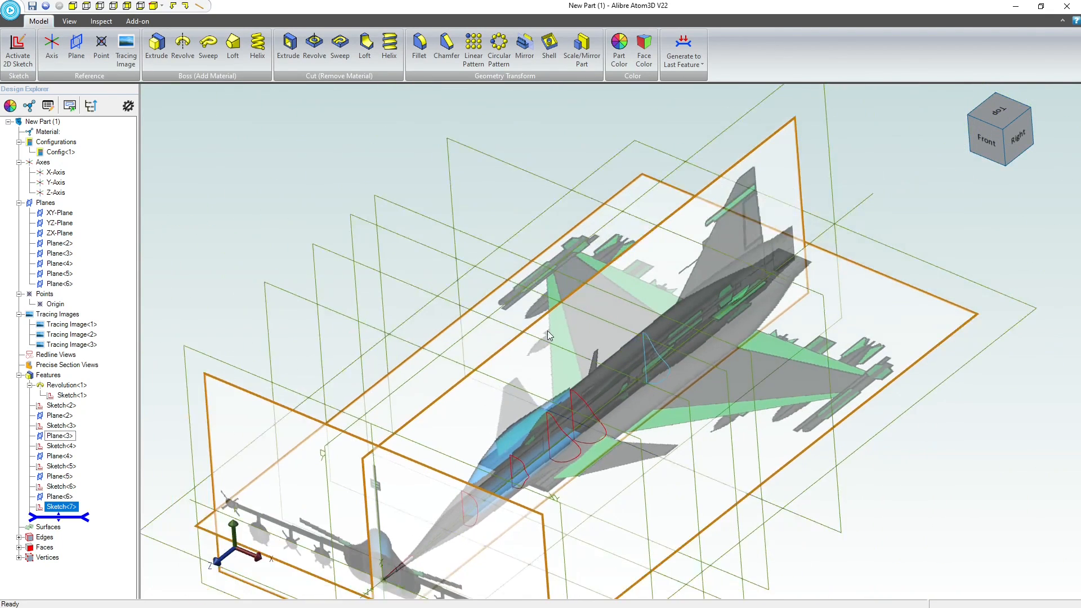
scroll(797, 246, "up", 3)
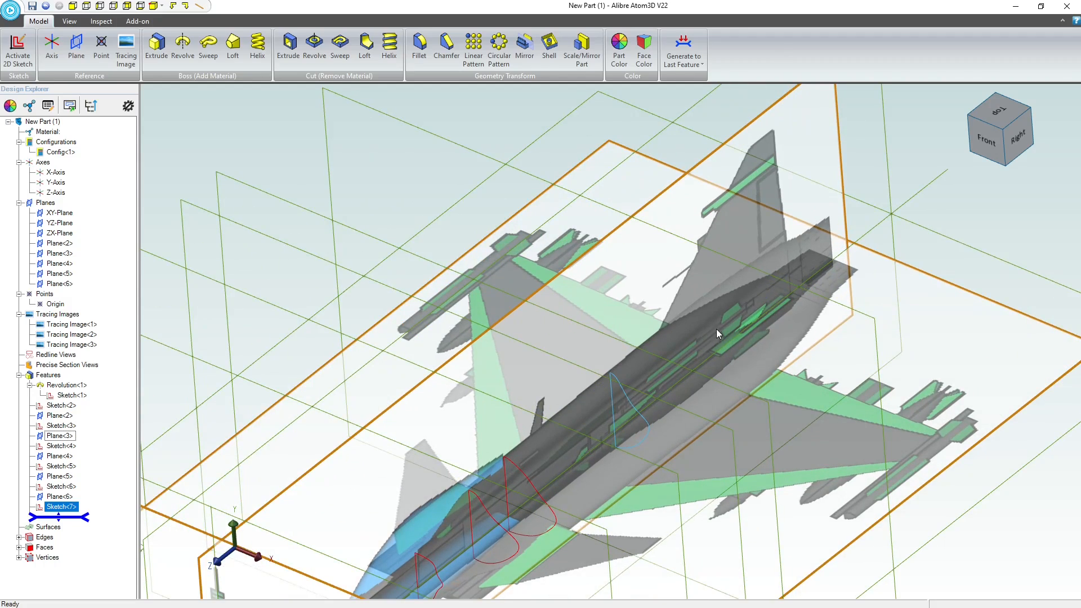
middle_click_drag(716, 329, 718, 235)
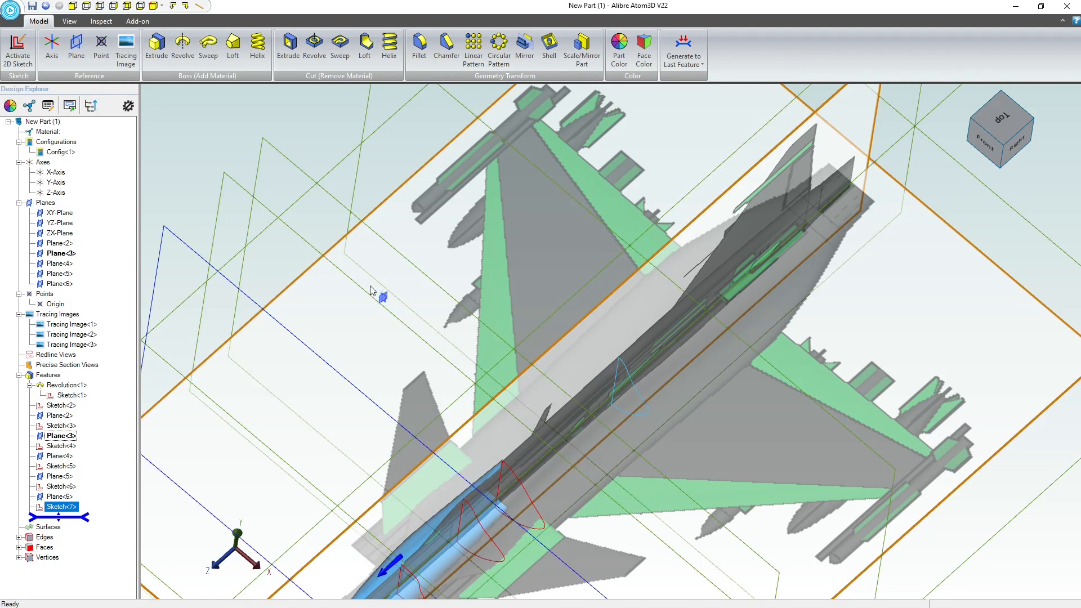
scroll(210, 297, "down", 4)
left_click(187, 362)
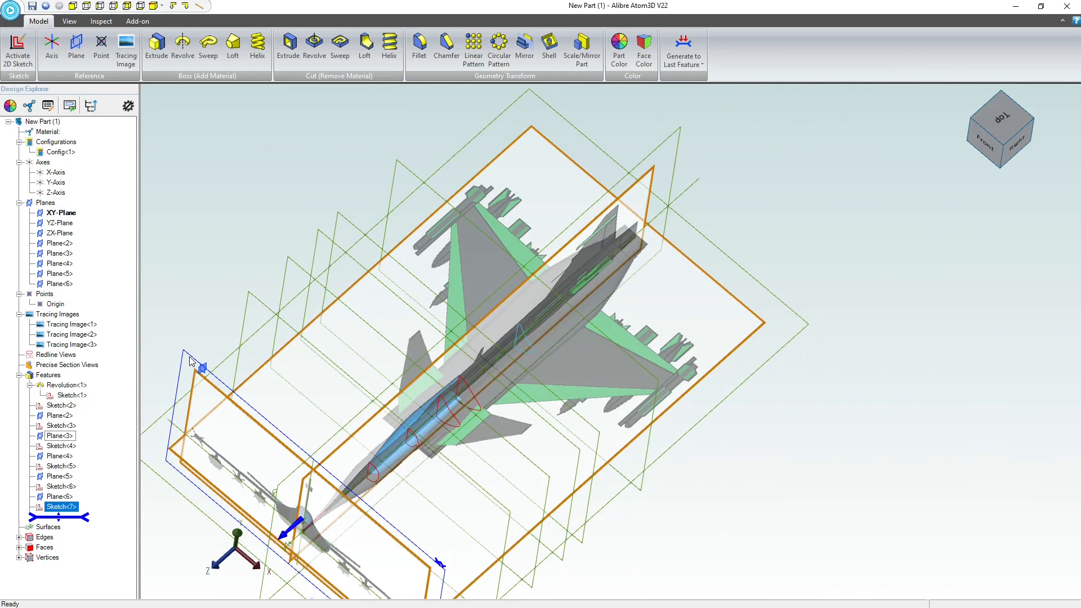
left_click(76, 47)
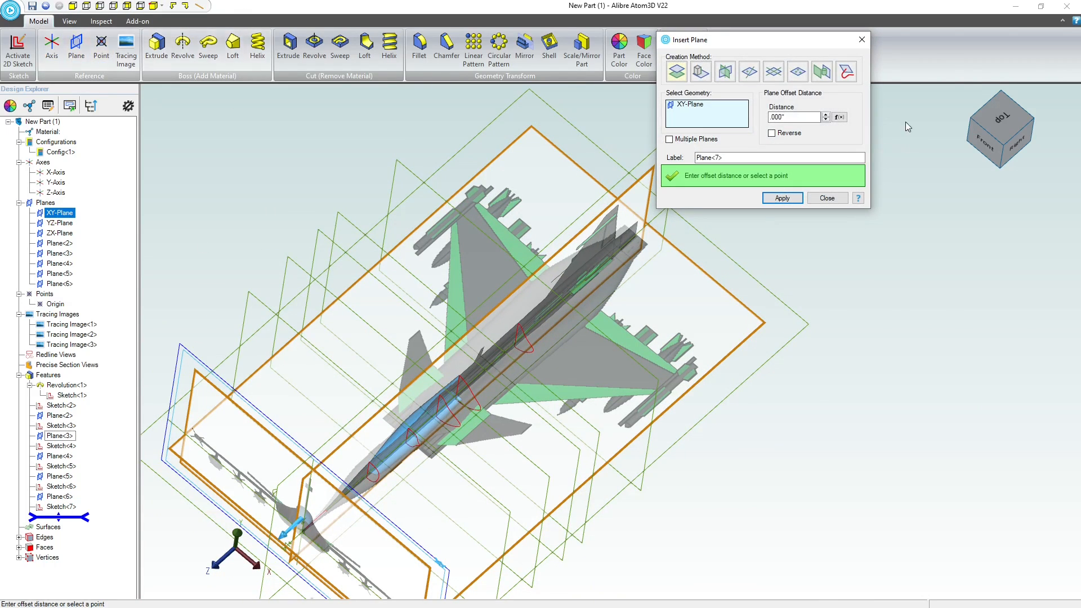
left_click(826, 115)
left_click(826, 115)
left_click(826, 115)
left_click(827, 115)
left_click(827, 115)
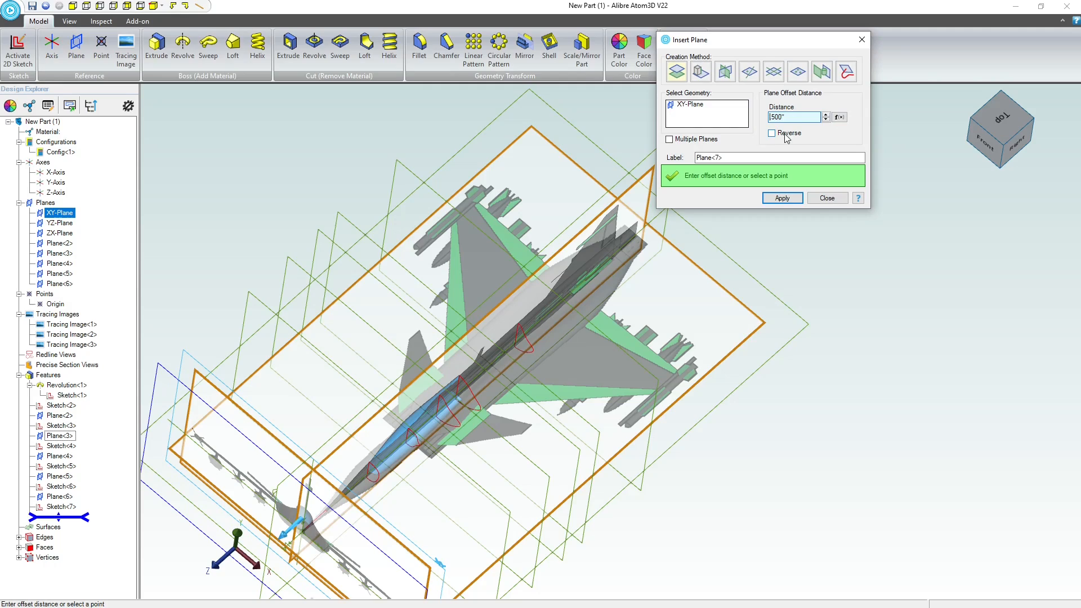
left_click(769, 135)
Set the plane's offset to -6.300" and create it across the rear fuselage at the tail fin
left_click(825, 120)
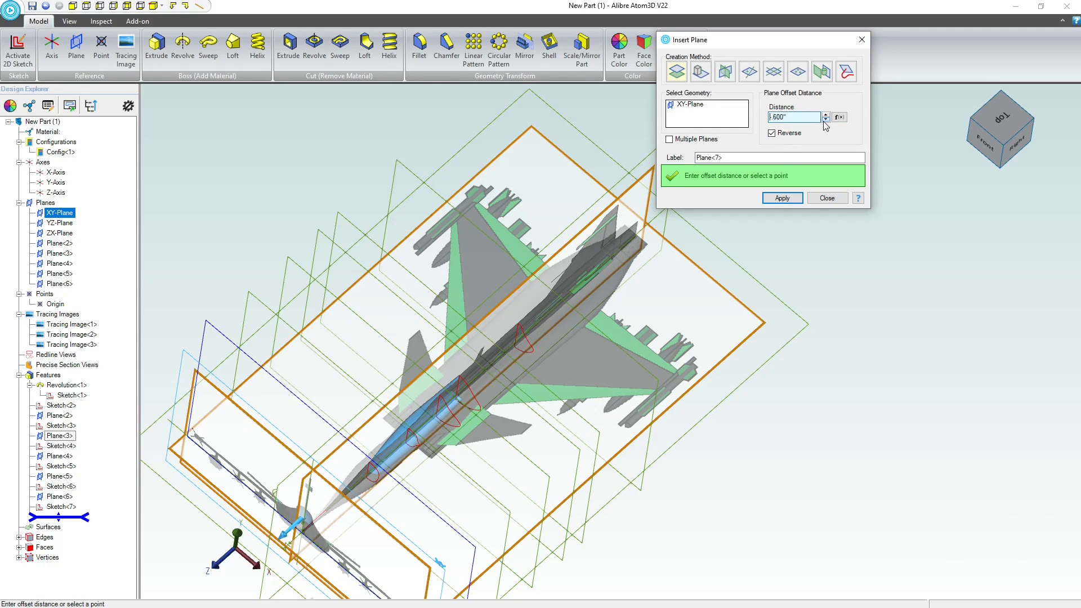
left_click(825, 120)
left_click(825, 120)
middle_click_drag(625, 394, 552, 411)
scroll(619, 360, "up", 5)
left_click(823, 115)
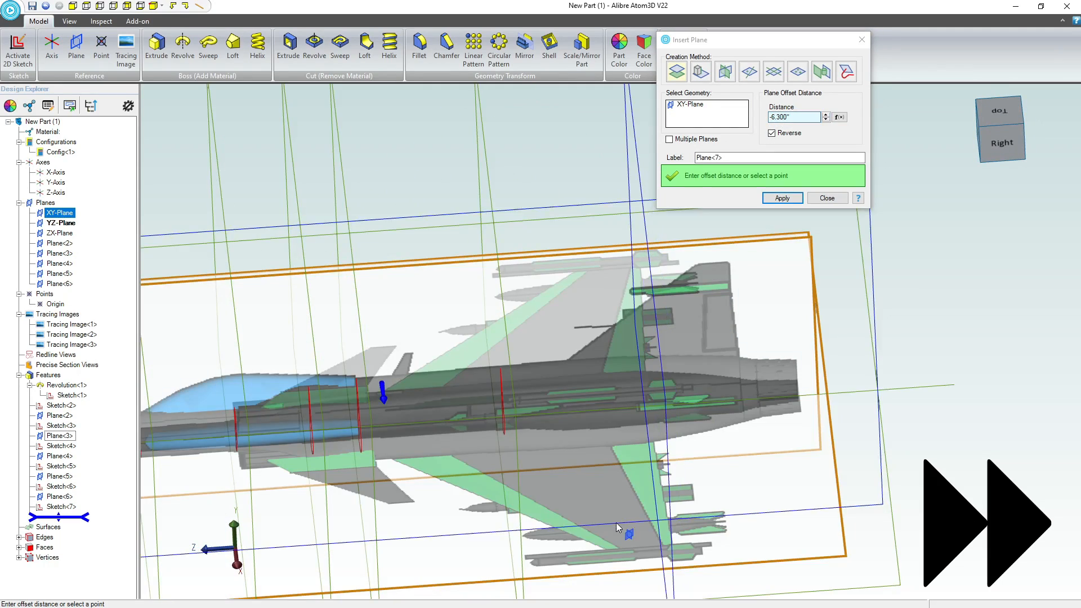
middle_click_drag(616, 523, 760, 253)
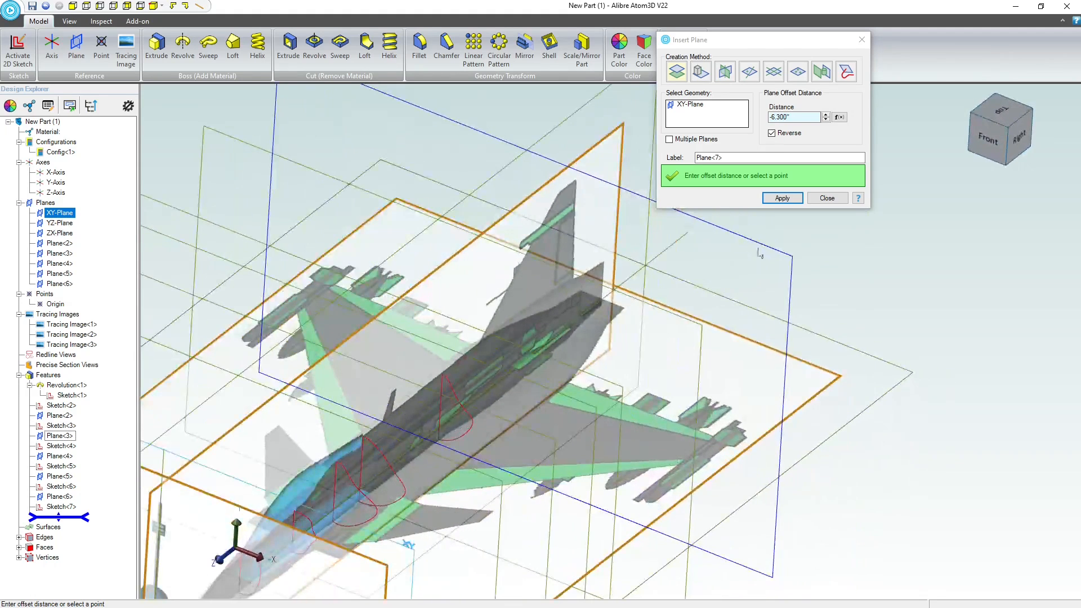
left_click(780, 197)
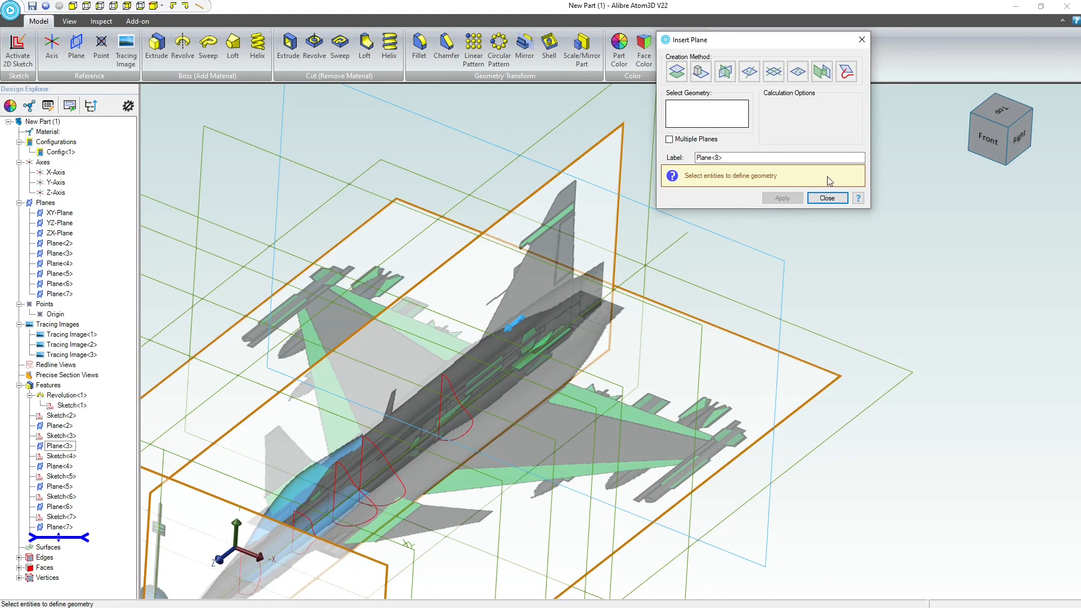
left_click(826, 199)
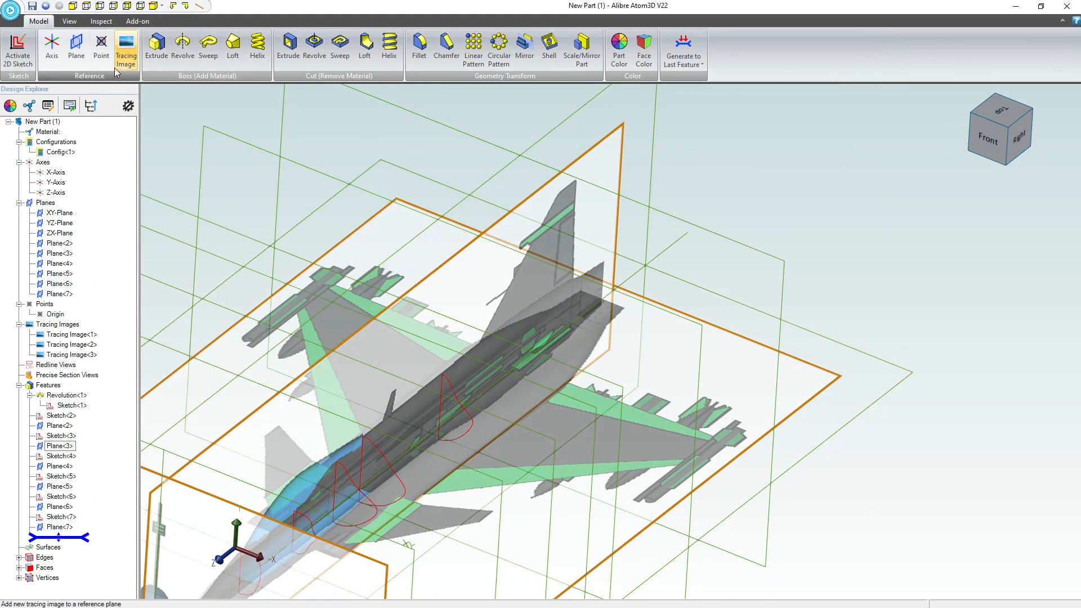
Start a sketch on the new rear plane and draw a vertical line from the origin up to the earlier profiles' top point
left_click(768, 255)
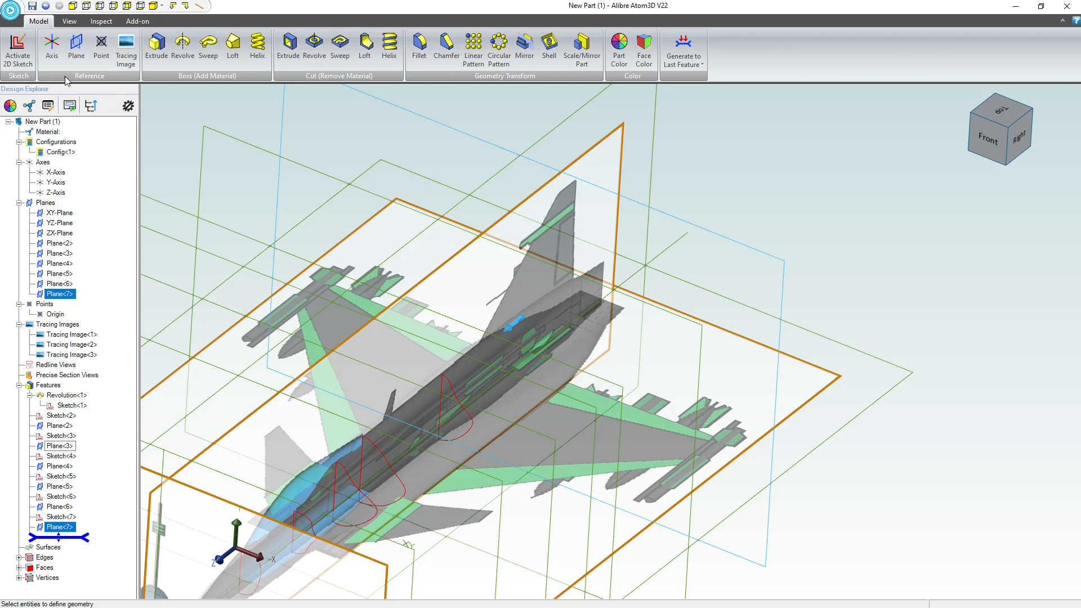
left_click(19, 50)
scroll(623, 338, "up", 5)
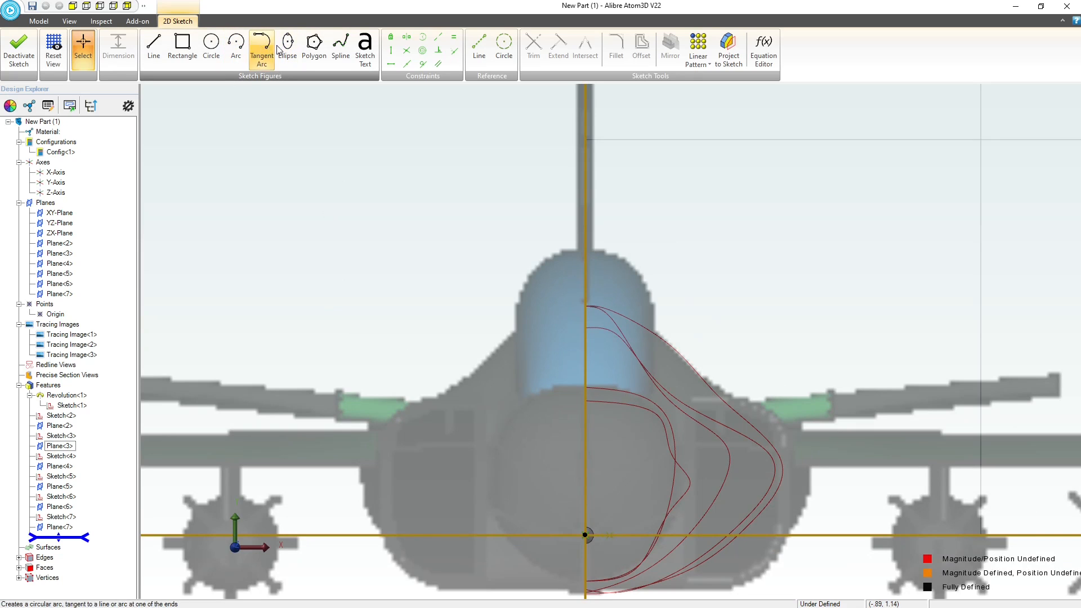
left_click(153, 48)
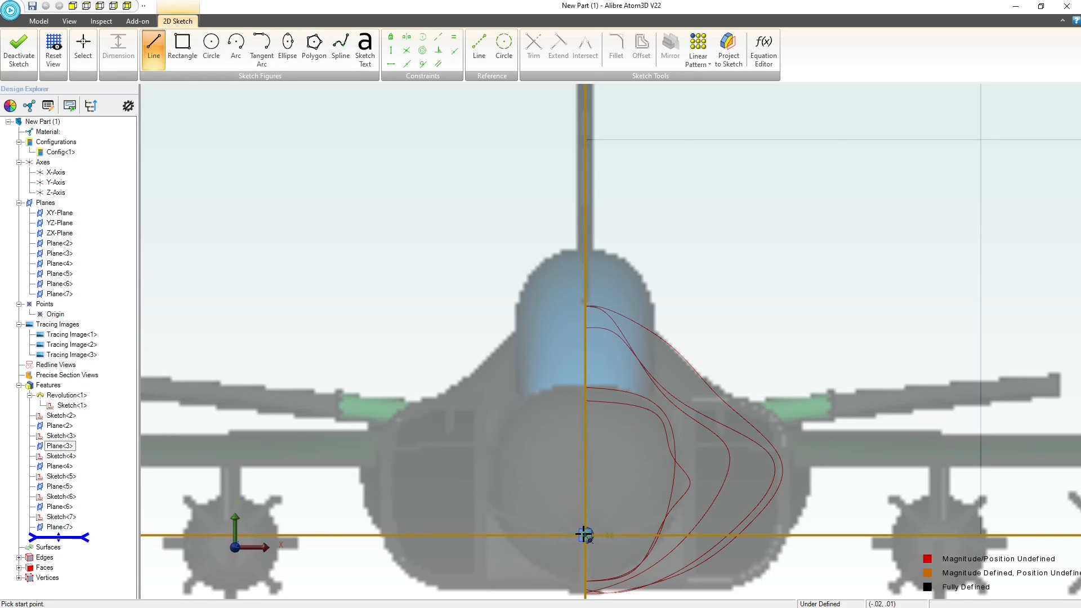
left_click(585, 535)
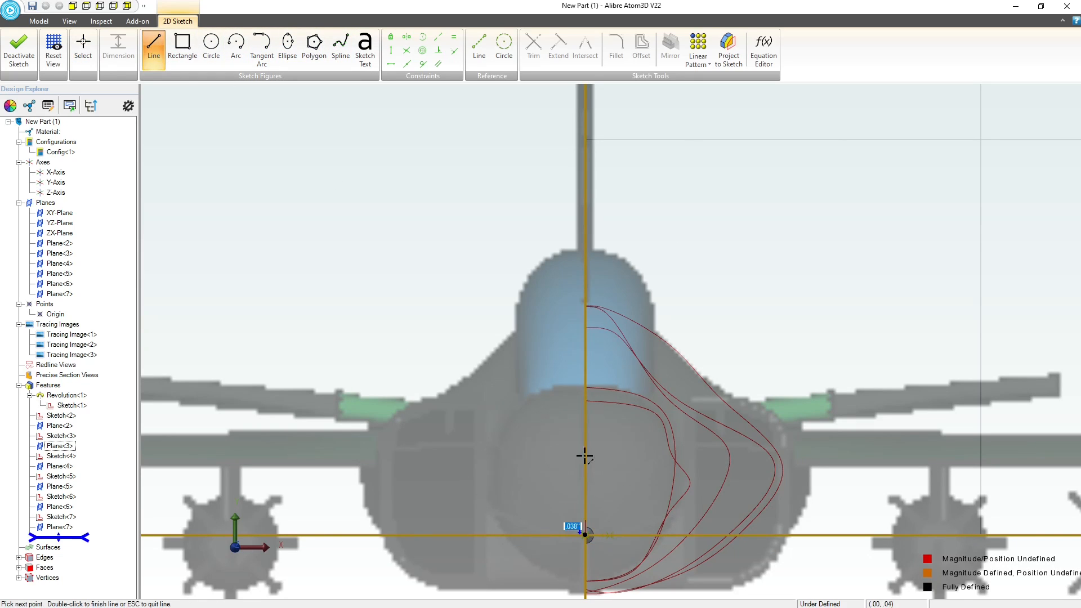
left_click(585, 307)
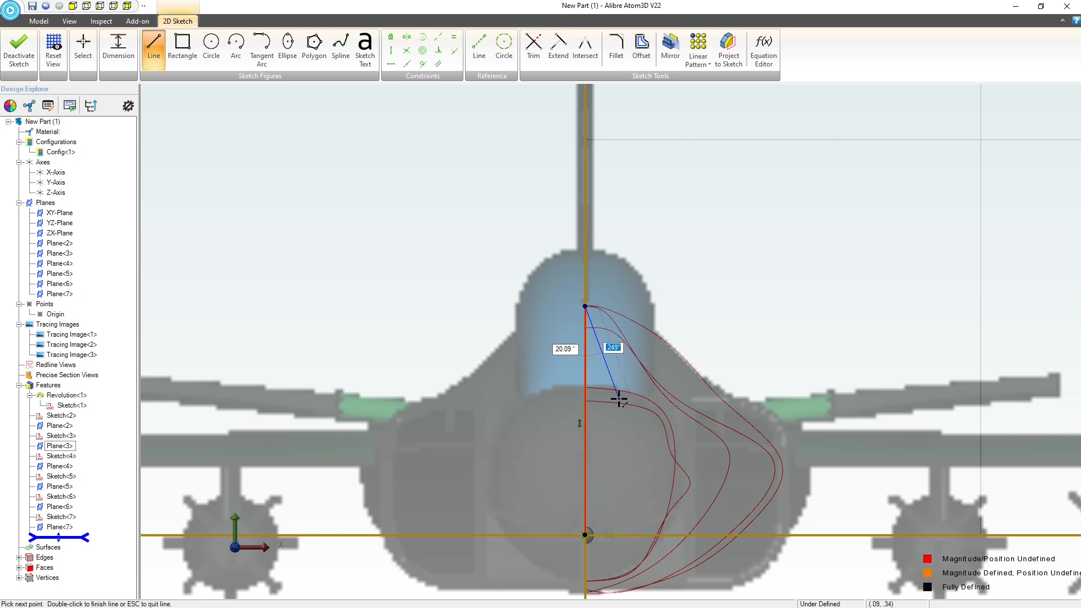
Draw another vertical line from the origin down about 0.15" to the lowest point of the earlier profiles
left_click(585, 535)
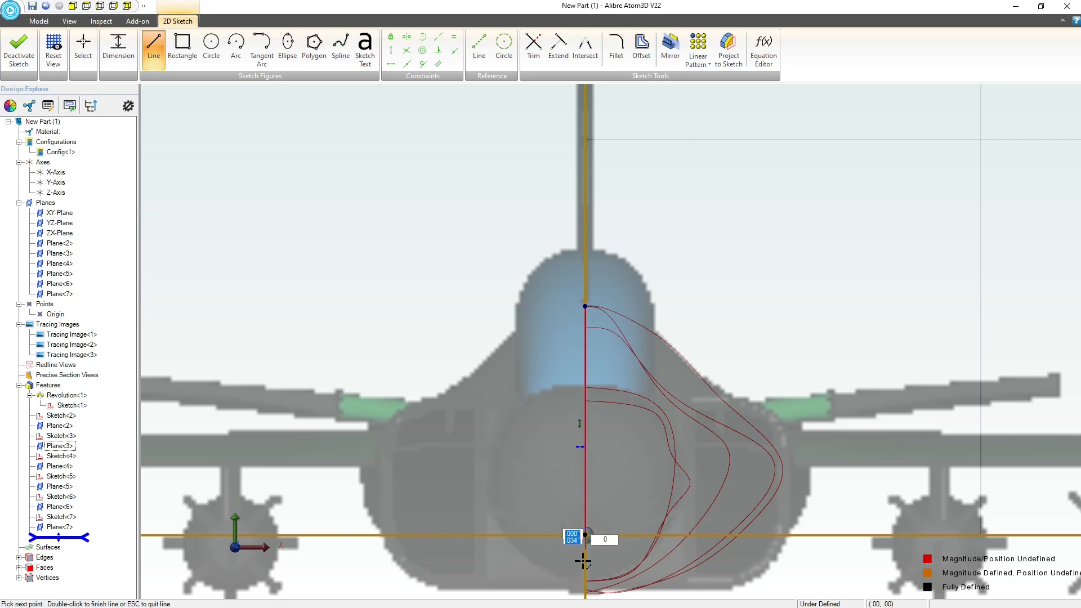
left_click(585, 593)
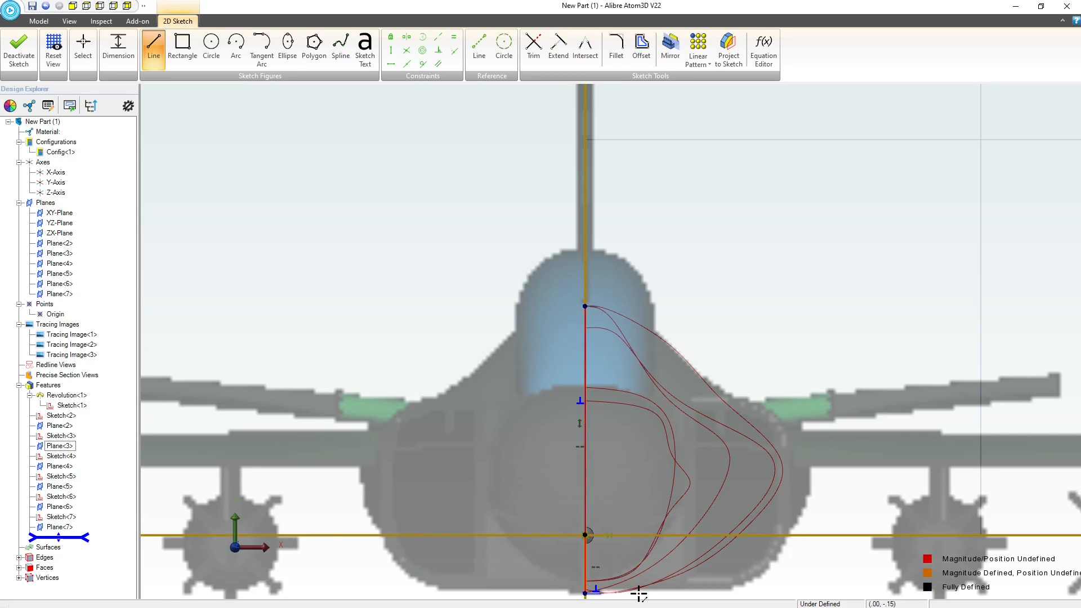
key("Escape")
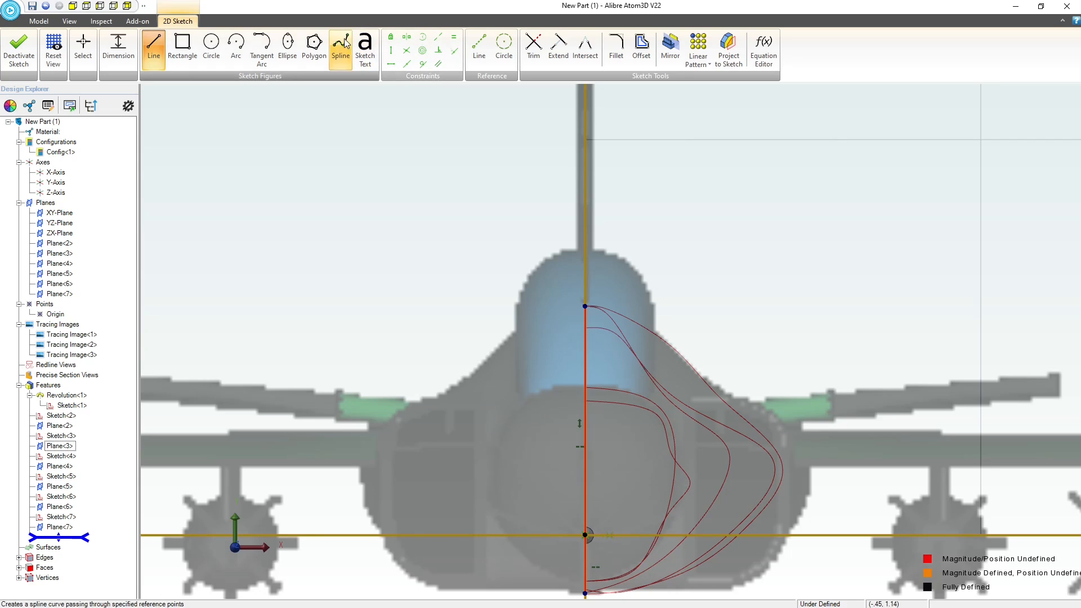
key("Escape")
Draw a spline from the upper line's top end through four outer points to the lower line's bottom end
left_click(585, 307)
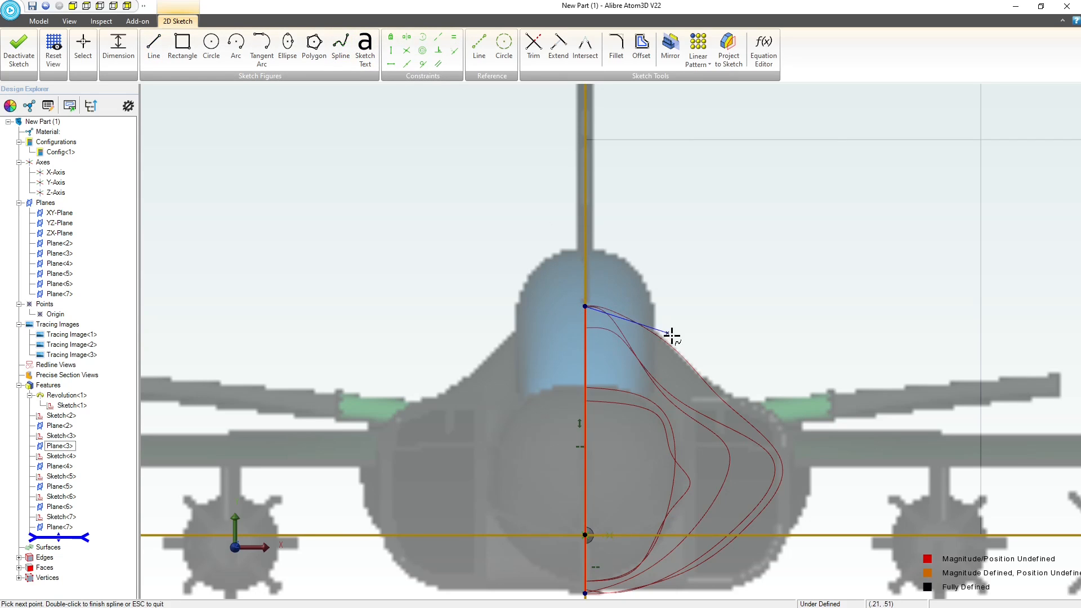
left_click(740, 449)
left_click(740, 504)
double_click(584, 593)
key("Escape")
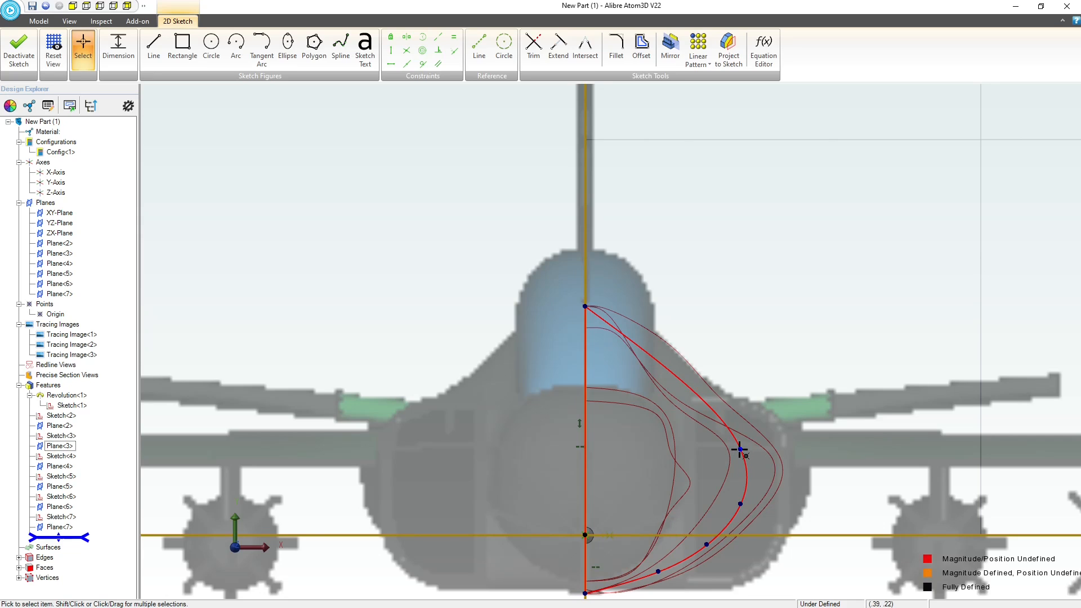
Redistribute the spline's four intermediate points: one beside each end, one on the upper slope, one on the narrowed outer side
left_click_drag(740, 449, 602, 308)
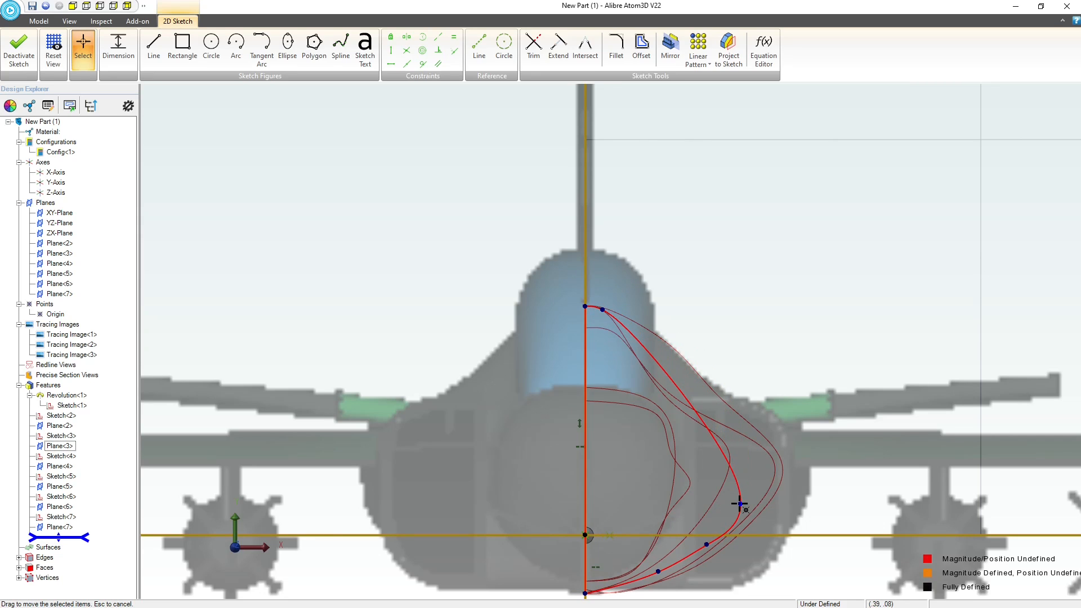
left_click_drag(740, 504, 690, 375)
left_click_drag(707, 545, 704, 469)
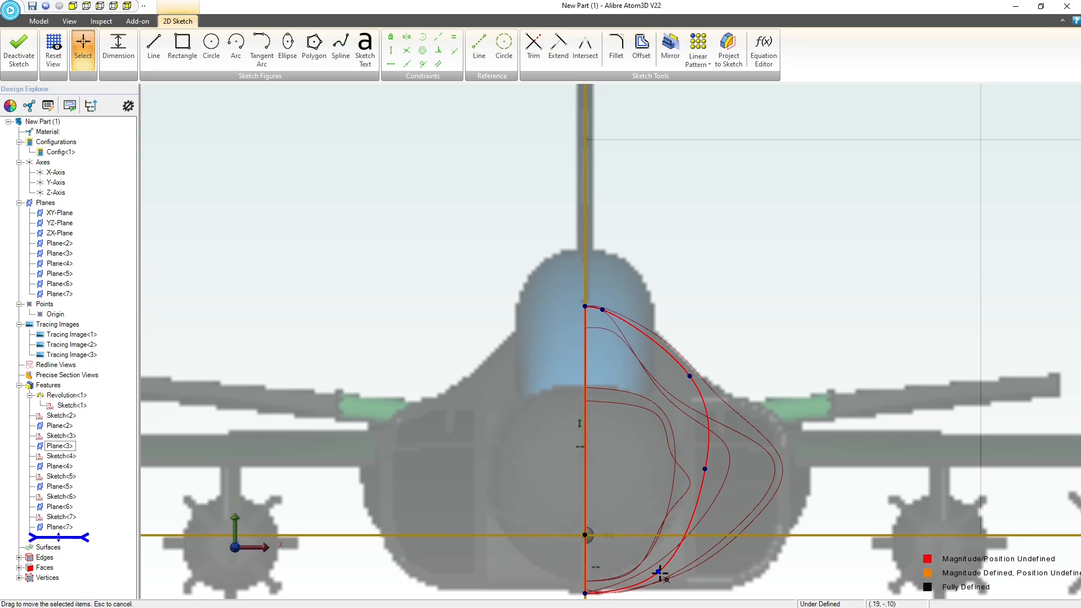
left_click_drag(660, 573, 601, 592)
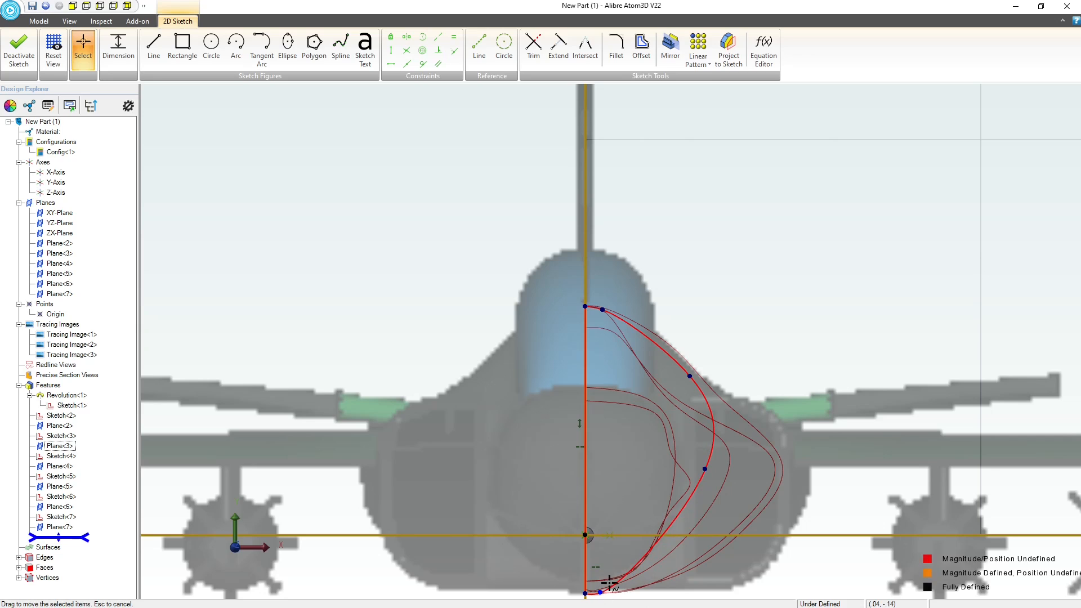
Move the spline's lower outer point down along the lower slope and finish the section sketch
left_click_drag(706, 469, 677, 547)
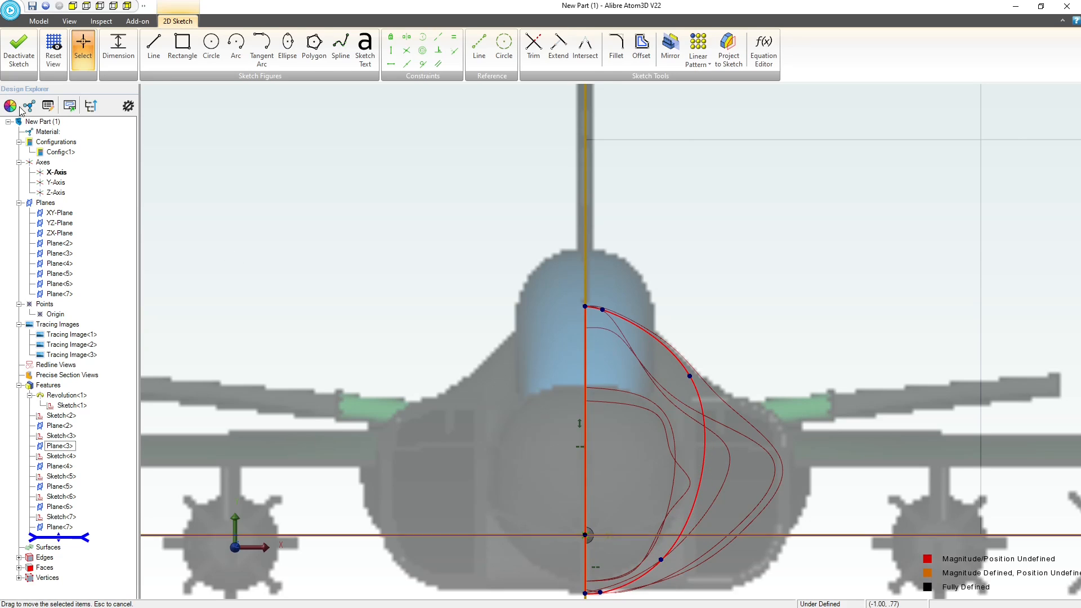
left_click(18, 49)
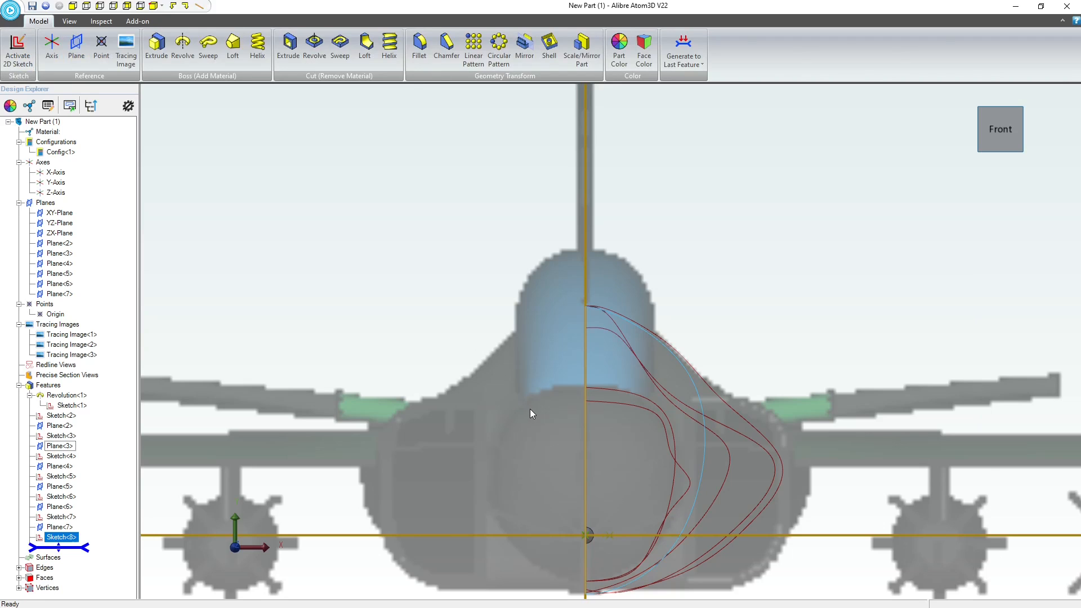
left_click(852, 367)
mouse_move(852, 366)
middle_mouse_down()
mouse_move(836, 421)
mouse_move(834, 403)
middle_mouse_up()
middle_click_drag(829, 184, 839, 189)
middle_click_drag(826, 241, 827, 223)
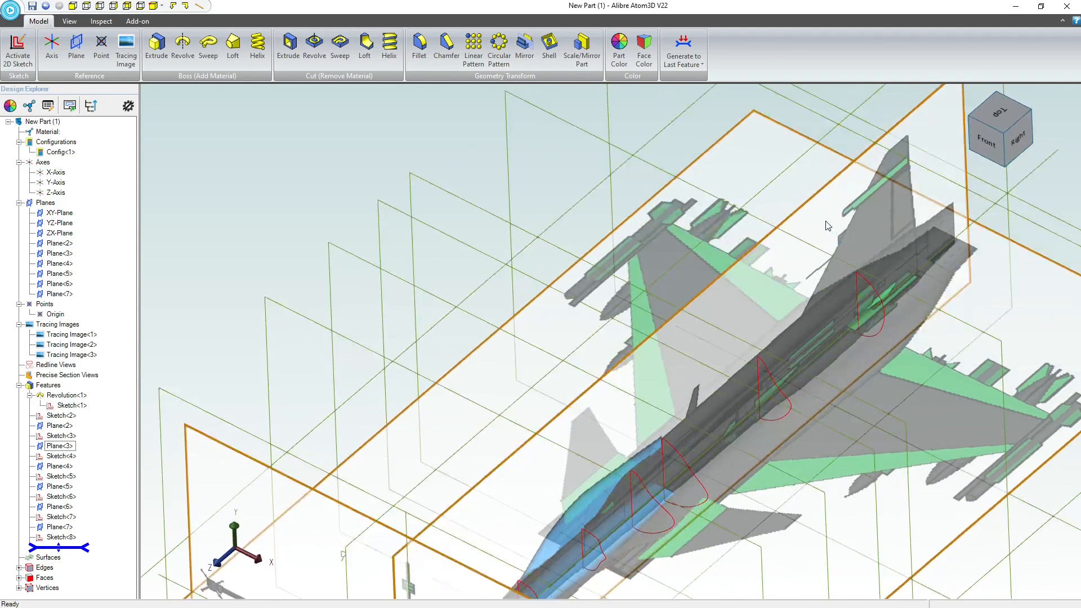
Reopen the rearmost section sketch and widen the spline by moving its upper slope point outward and down and its lower slope point slightly up
left_click(874, 287)
left_click(18, 47)
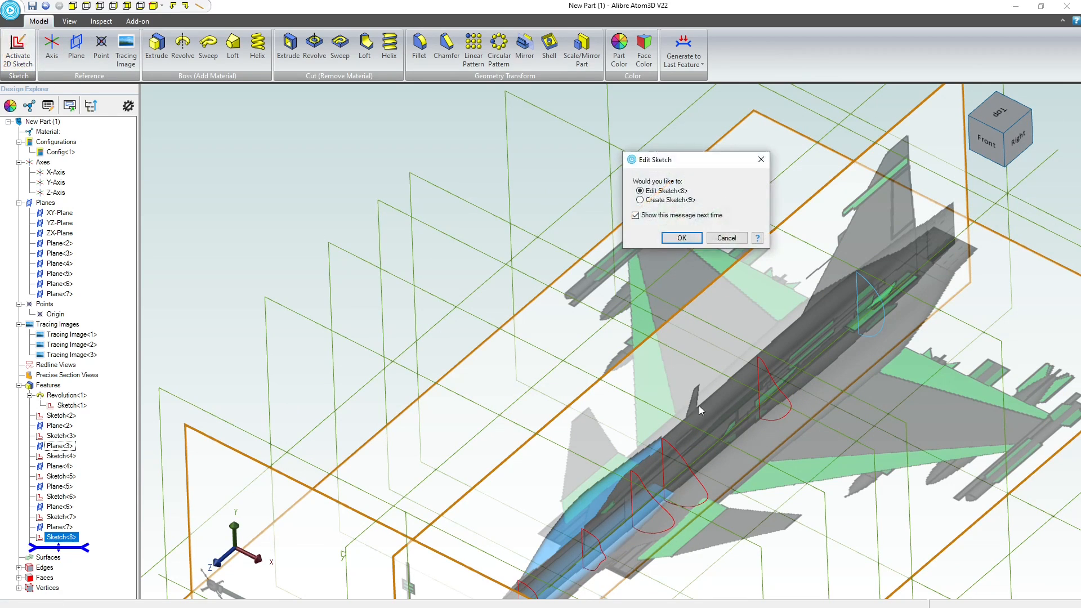
left_click(676, 238)
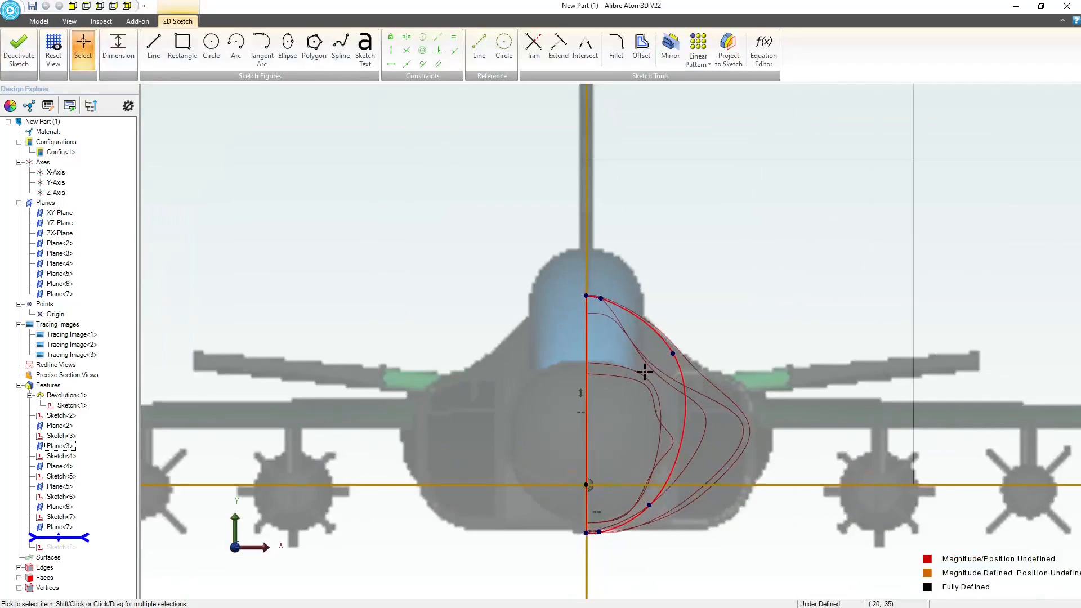
left_click_drag(673, 353, 697, 376)
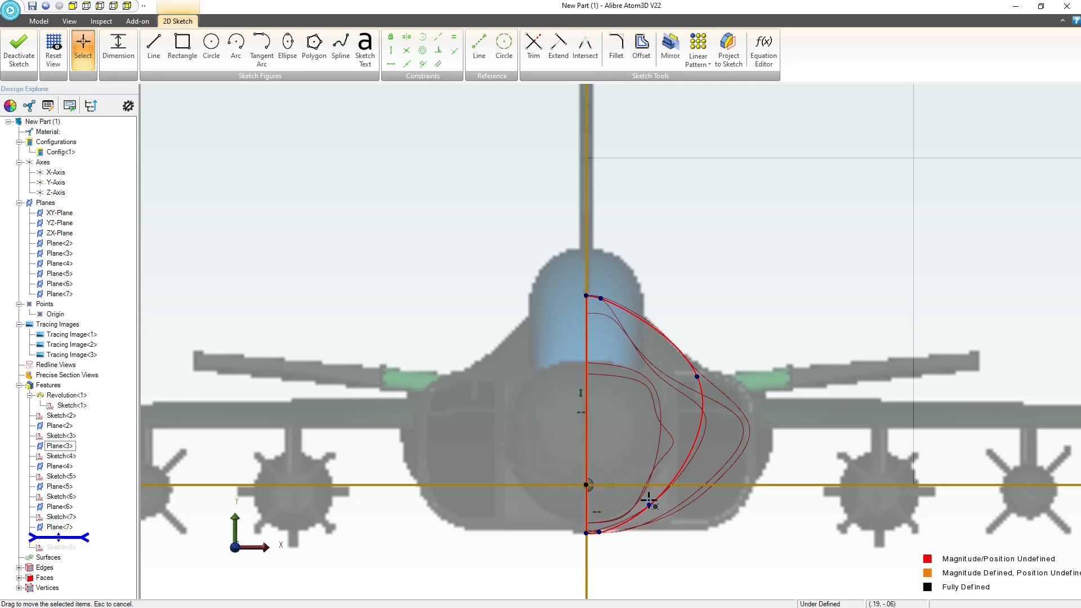
left_click_drag(649, 499, 654, 493)
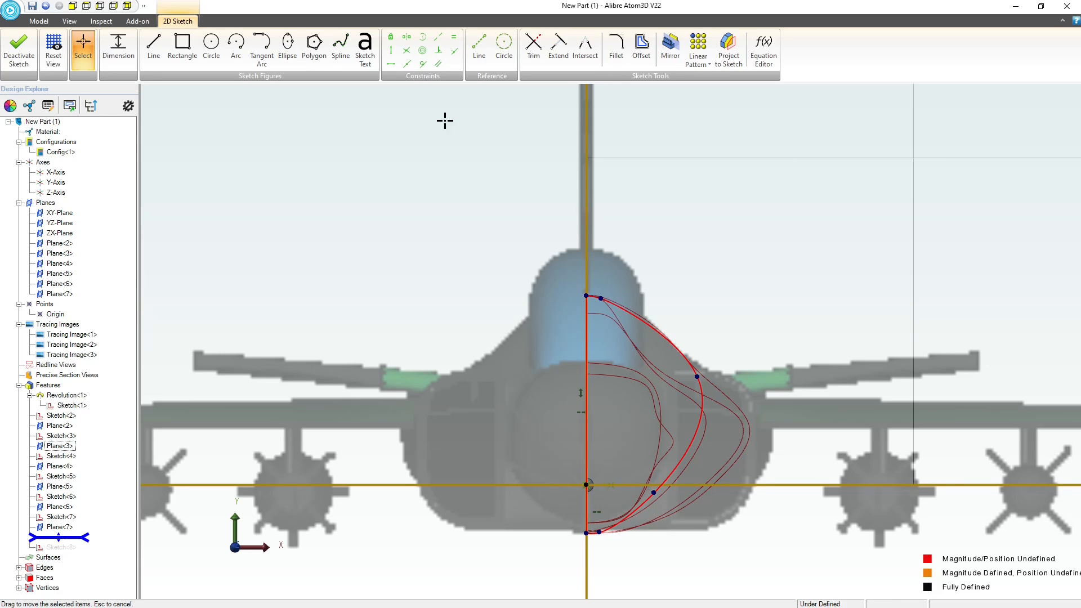
left_click(18, 50)
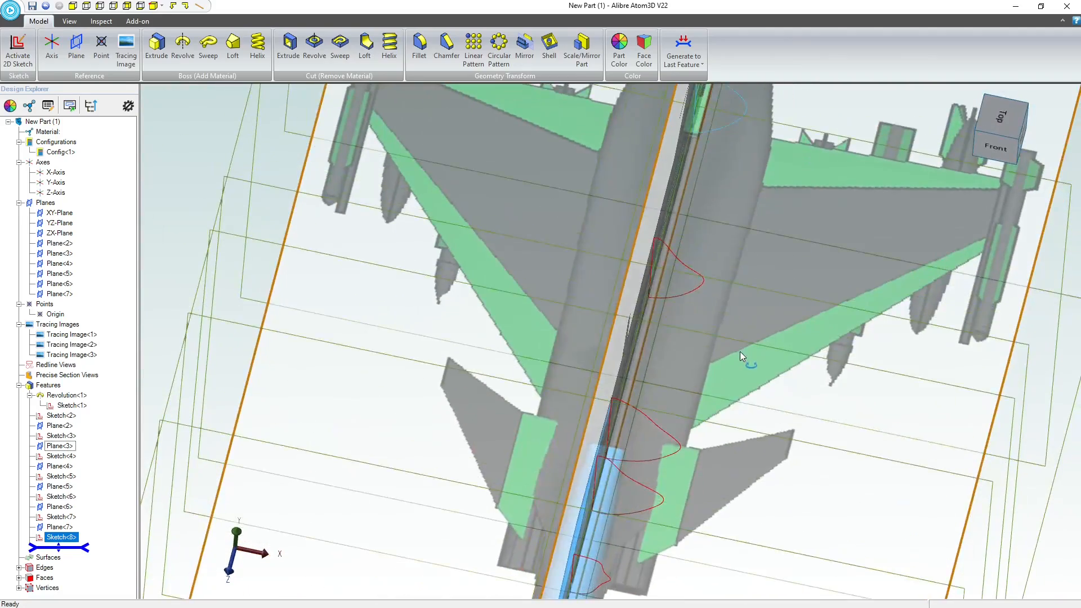
Start a new plane offset from the XY-Plane toward the tail and set the distance to -7.300" near the nozzle
middle_click_drag(740, 352, 708, 344)
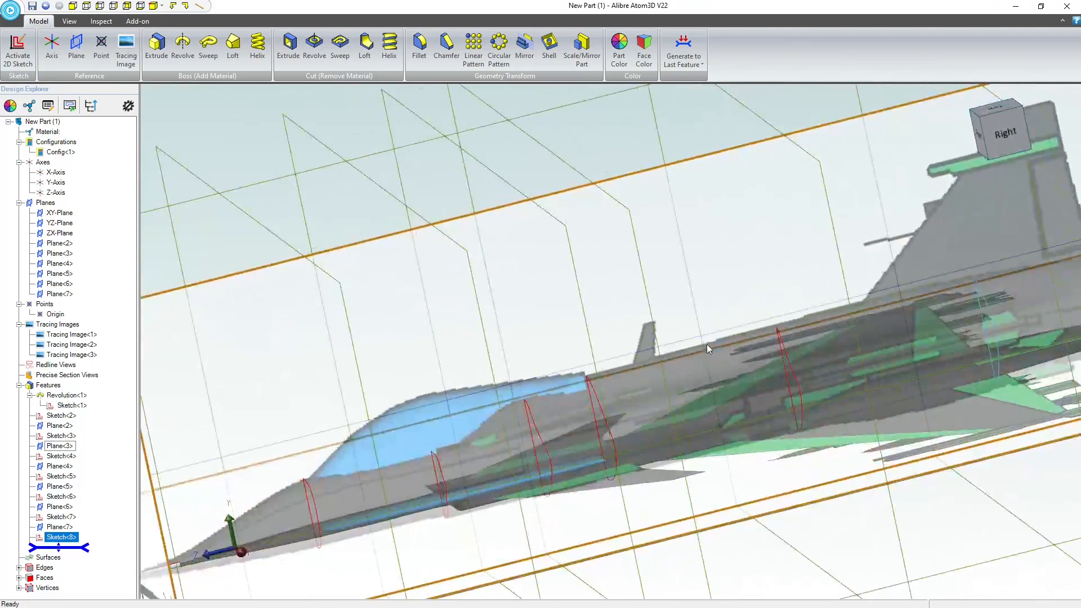
scroll(986, 306, "down", 3)
scroll(1038, 299, "up", 3)
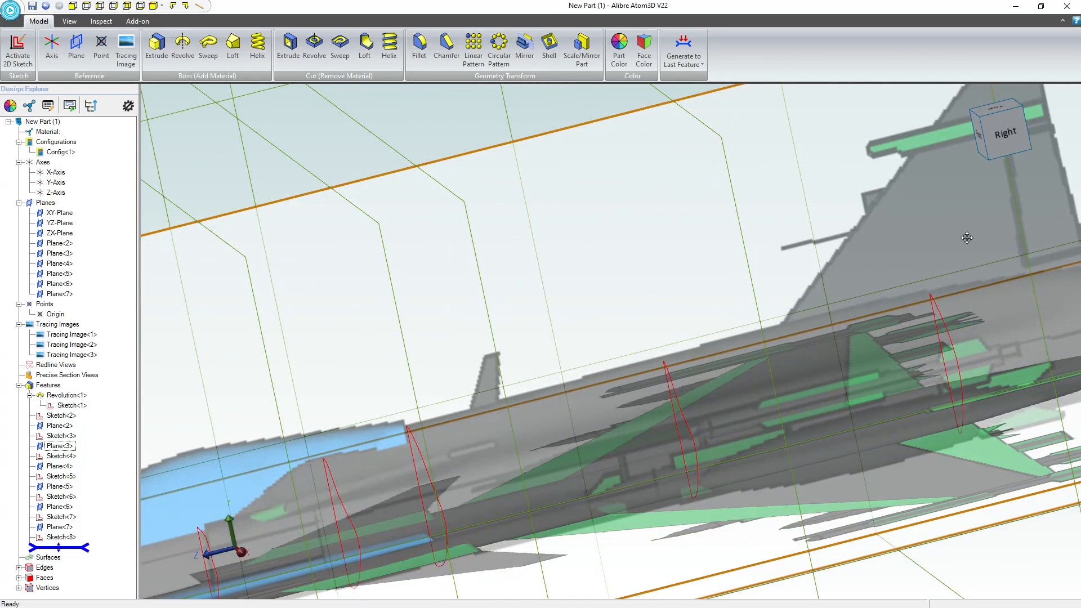
middle_click_drag(967, 238, 531, 255)
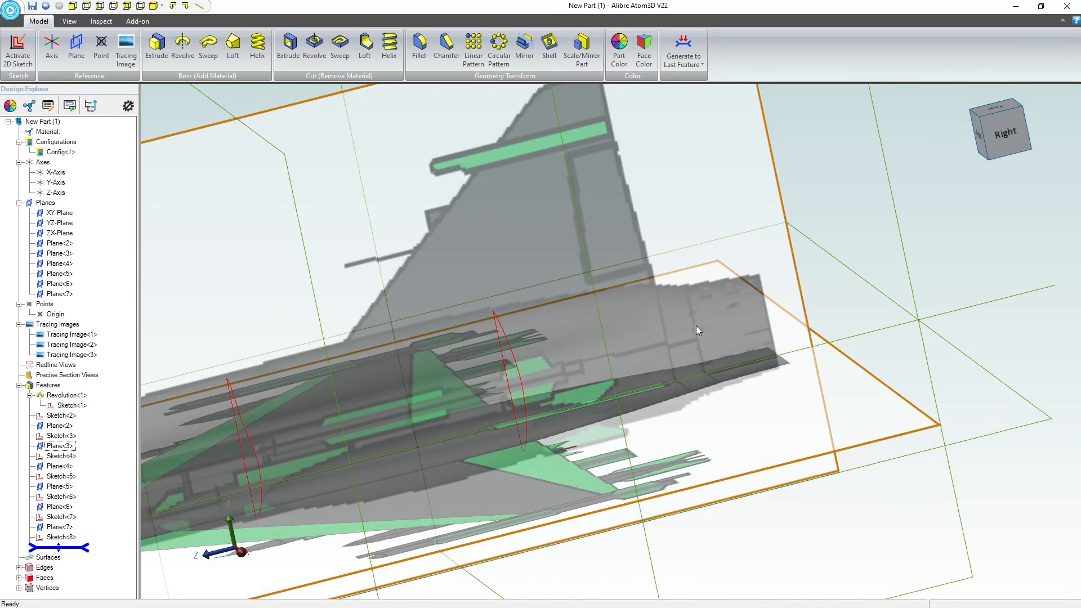
scroll(575, 259, "down", 6)
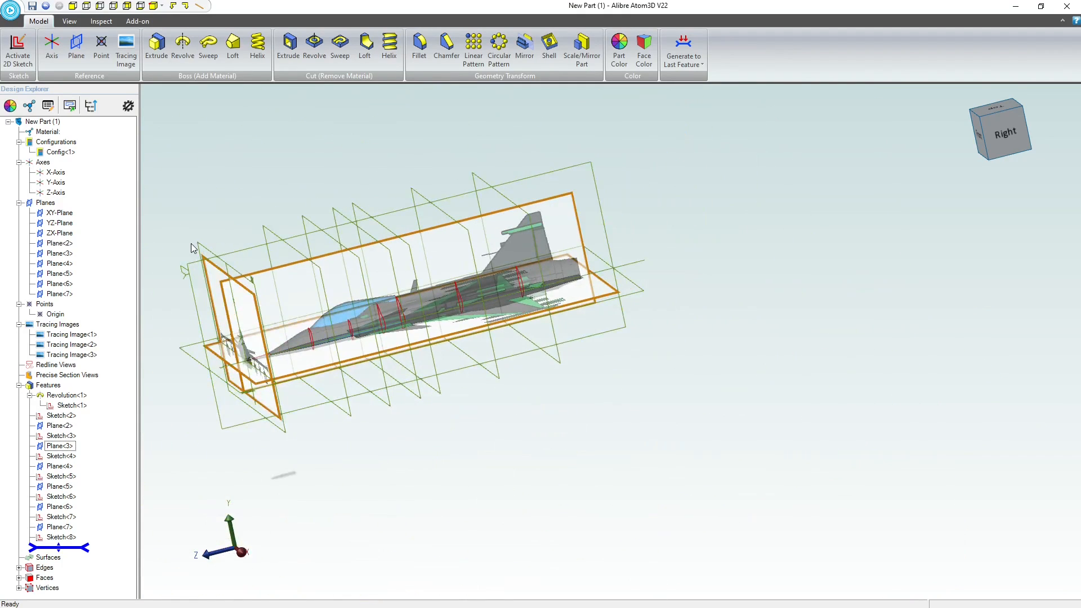
left_click(215, 258)
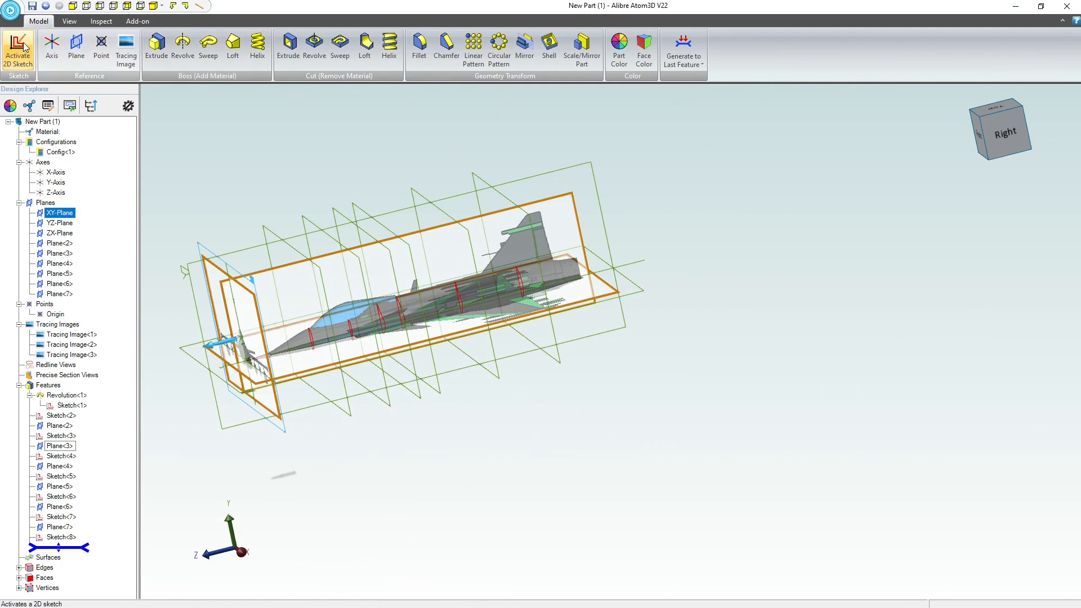
left_click(72, 45)
left_click(826, 120)
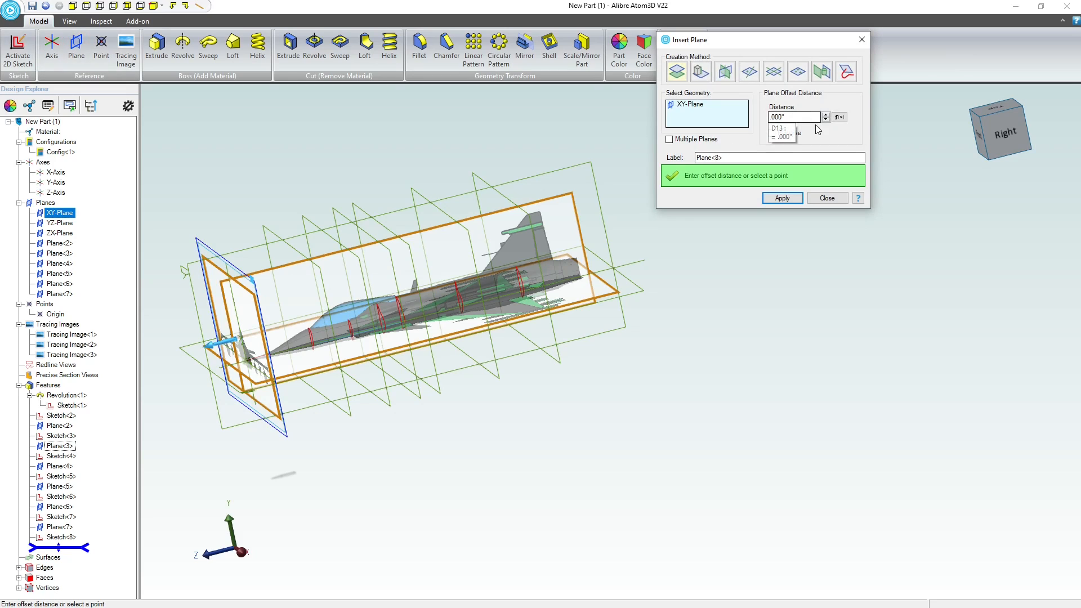
left_click_drag(826, 120, 825, 120)
right_click_drag(682, 273, 537, 249)
scroll(535, 257, "up", 3)
scroll(534, 259, "up", 5)
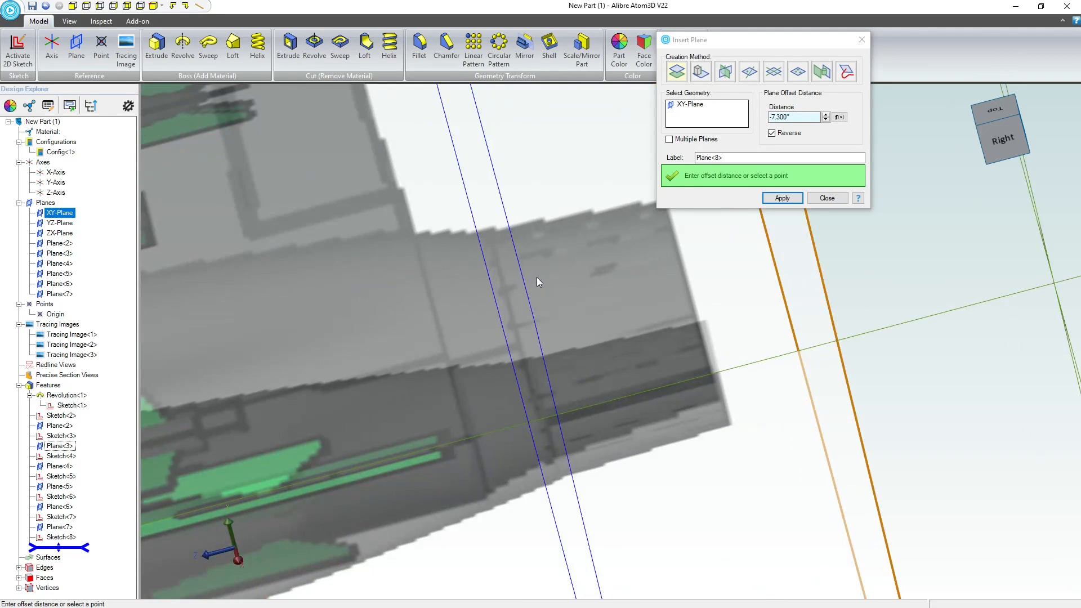
scroll(539, 278, "up", 2)
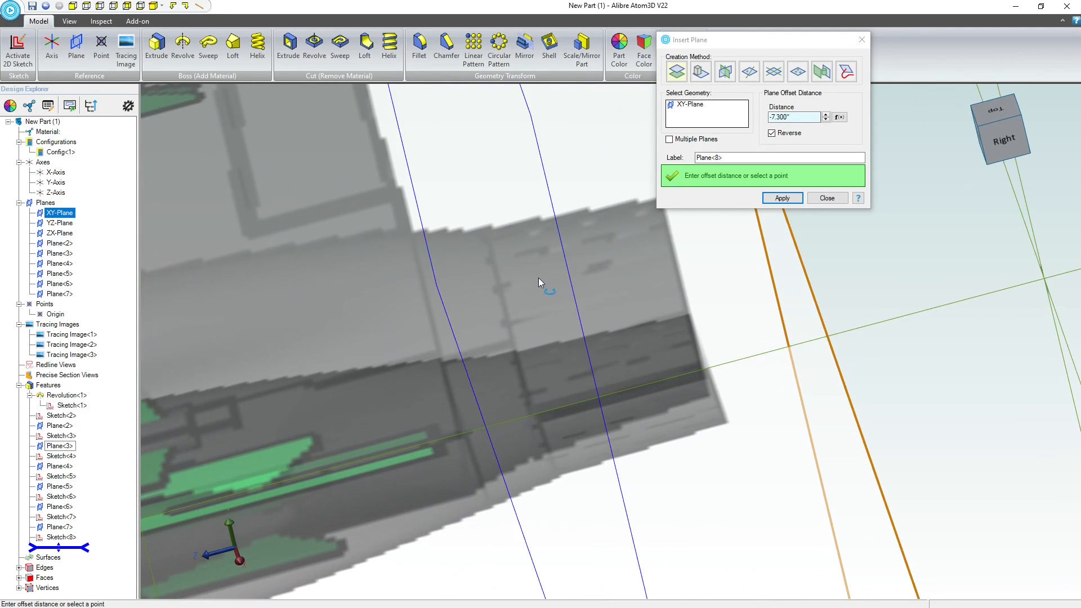
Clear the new plane's reference geometry and select only the XY-Plane as its base again, working from the right side view
left_click(978, 163)
left_click(1005, 141)
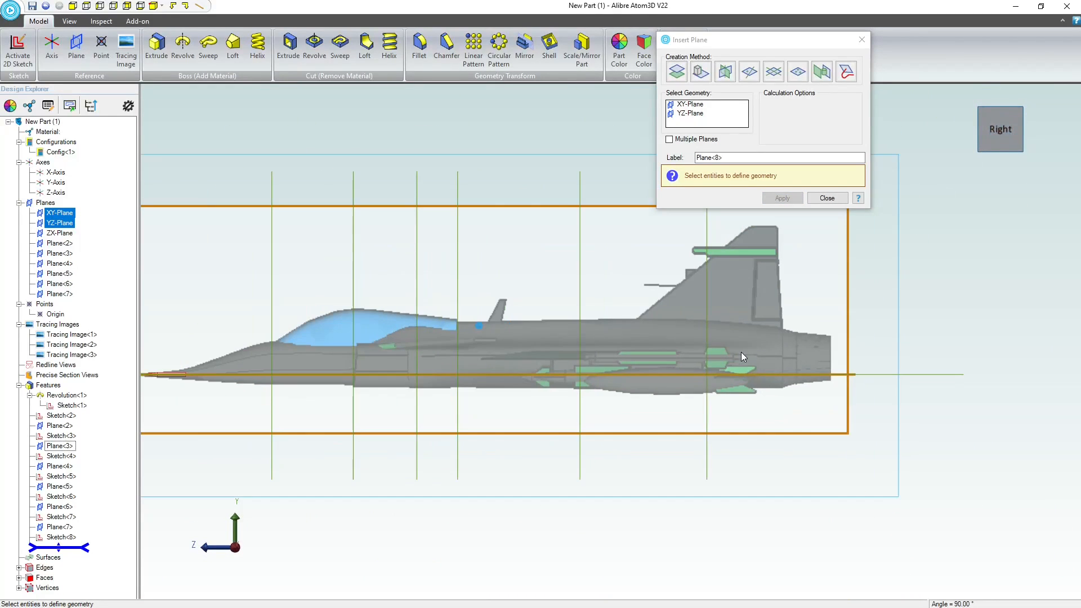
right_click(695, 113)
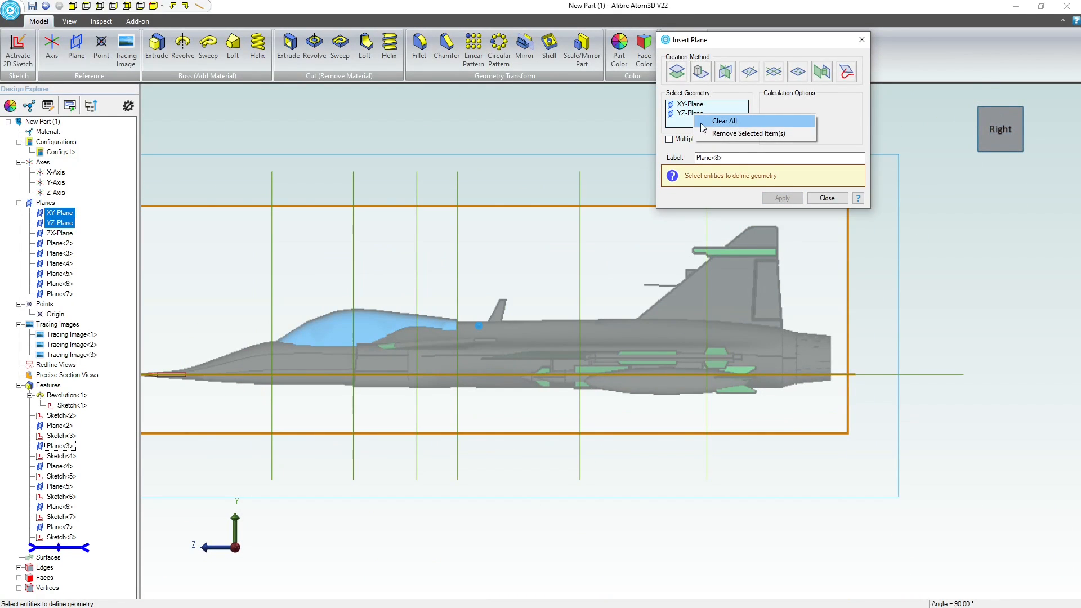
left_click(743, 134)
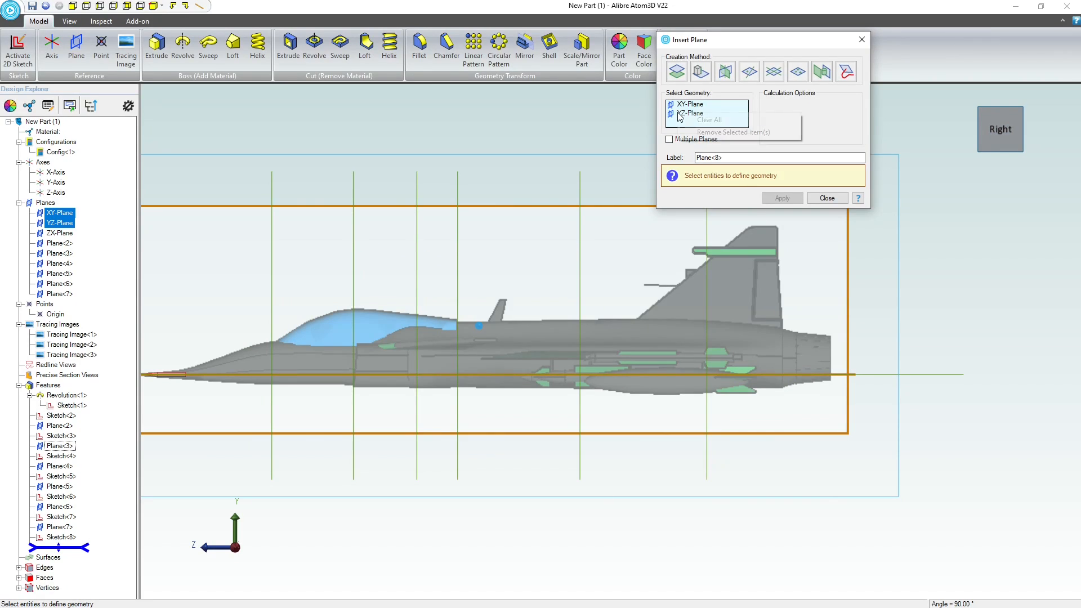
left_click(692, 133)
right_click(684, 110)
left_click(696, 117)
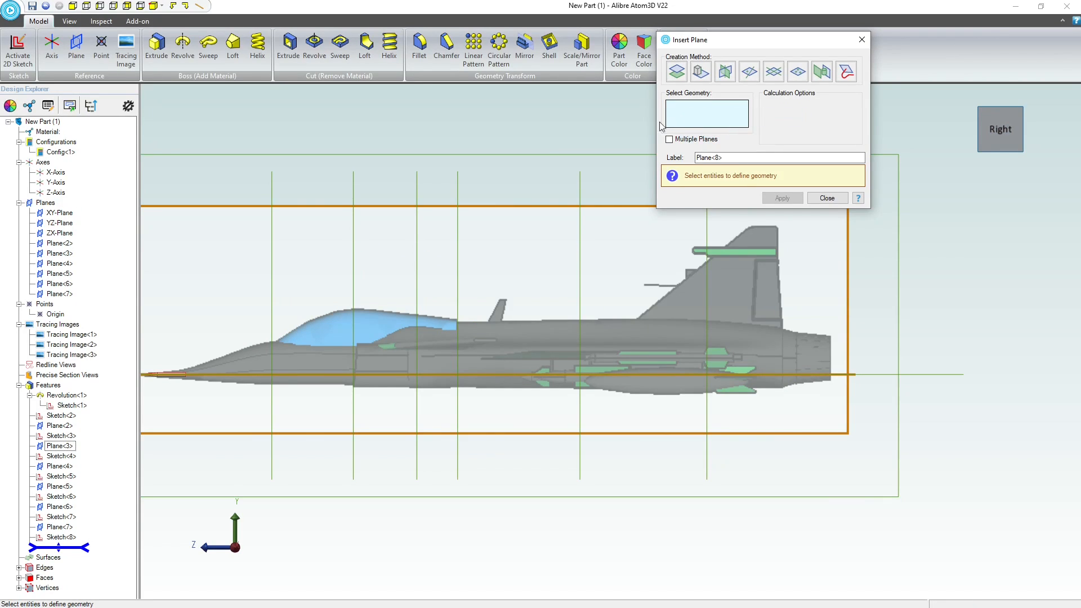
scroll(440, 276, "down", 3)
left_click(274, 209)
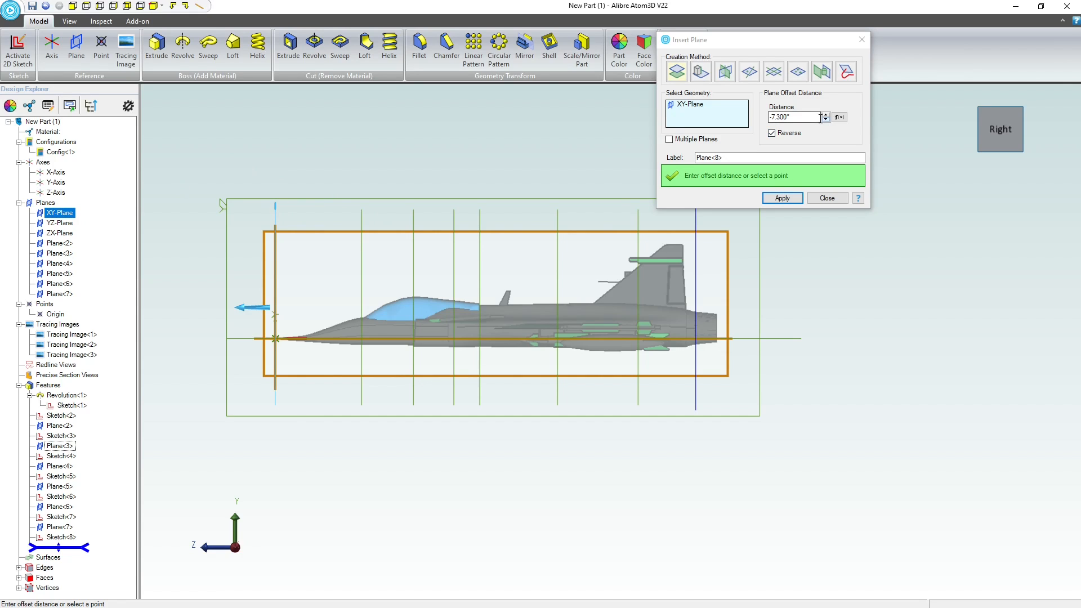
Set the plane's offset distance to -7.250" and create it just ahead of the nozzle
scroll(658, 330, "up", 6)
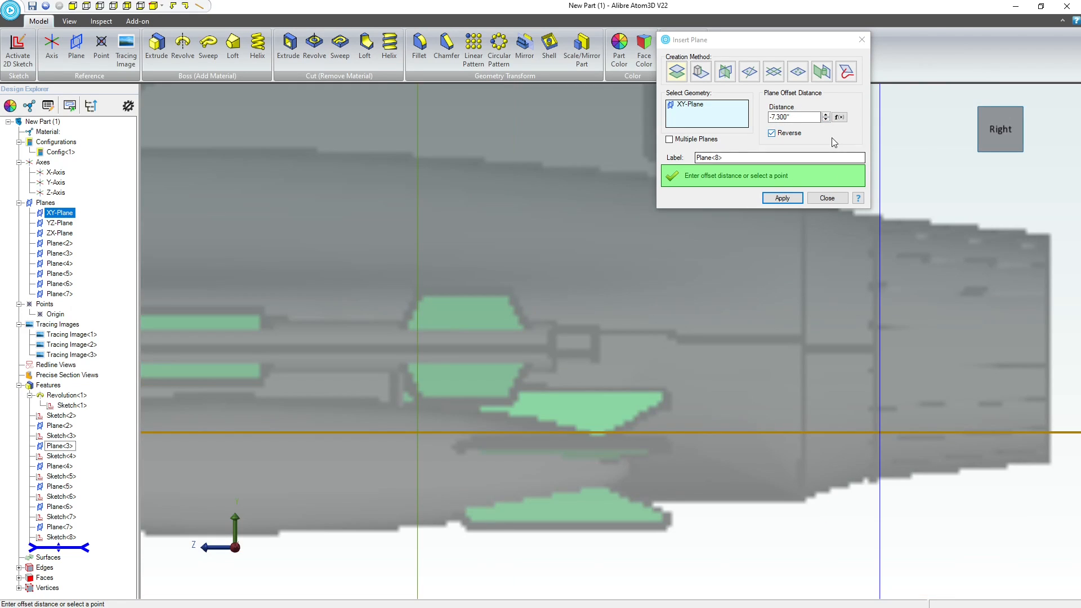
left_click(826, 119)
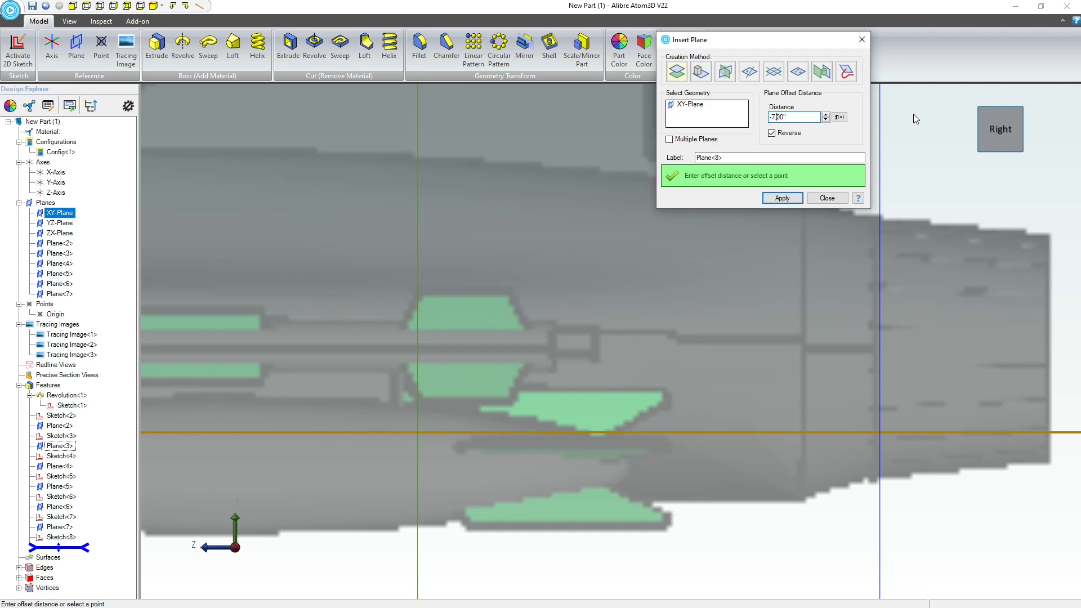
left_click(783, 198)
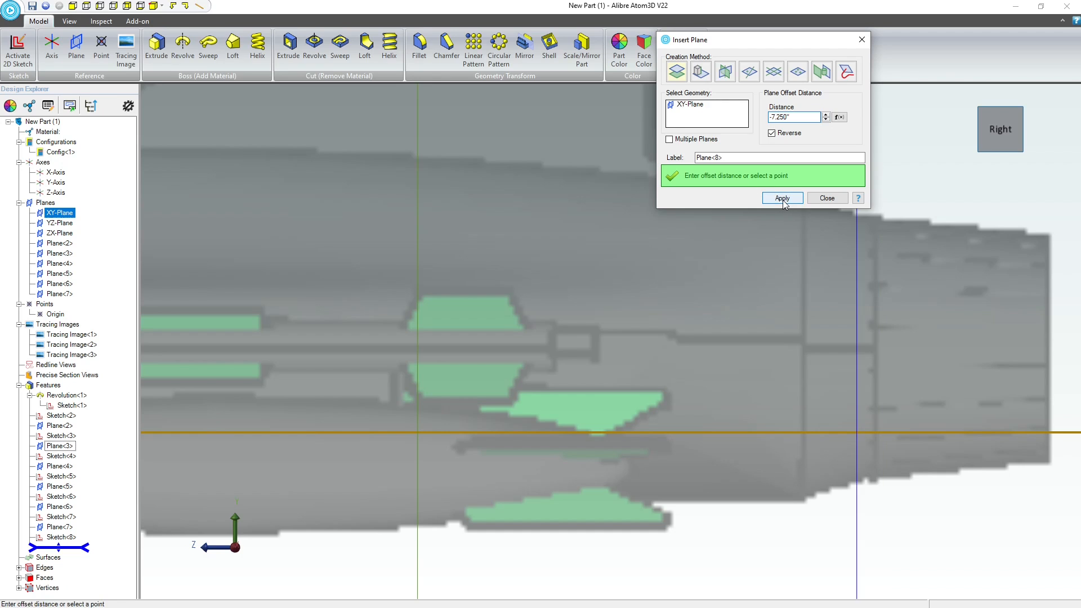
left_click(825, 200)
Start a sketch on the new tail plane and draw a vertical line from the origin up to about the smallest profile's top
scroll(812, 329, "down", 5)
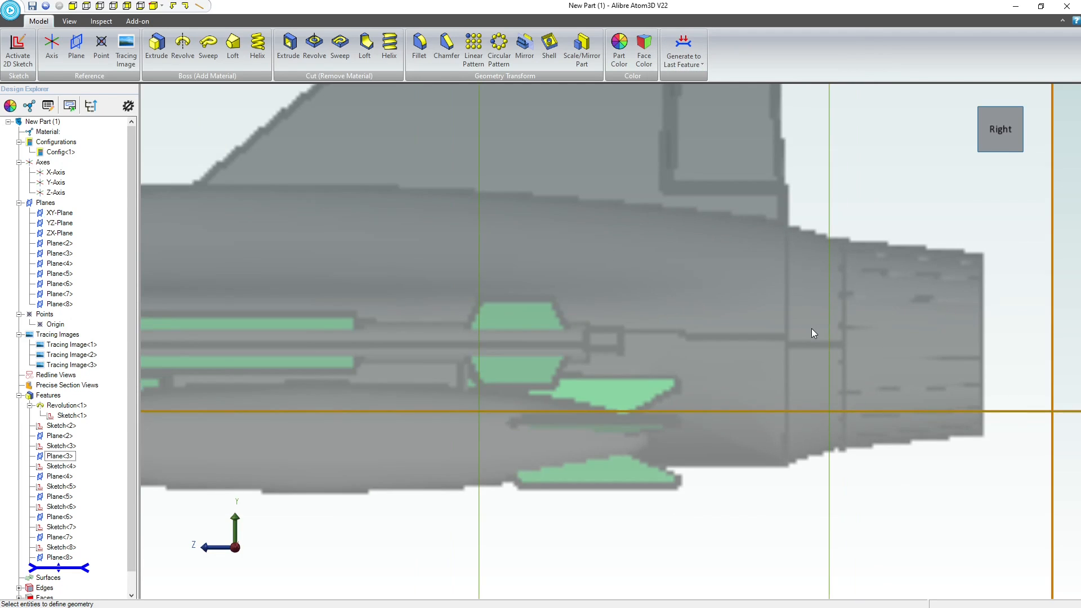
right_click_drag(768, 316, 754, 133)
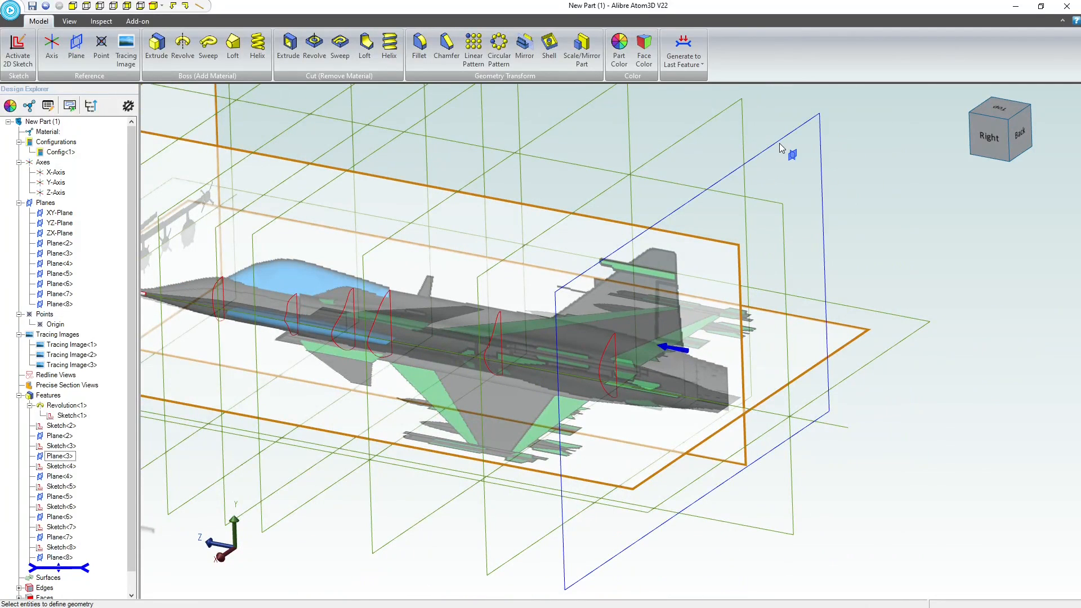
left_click(780, 143)
left_click(18, 51)
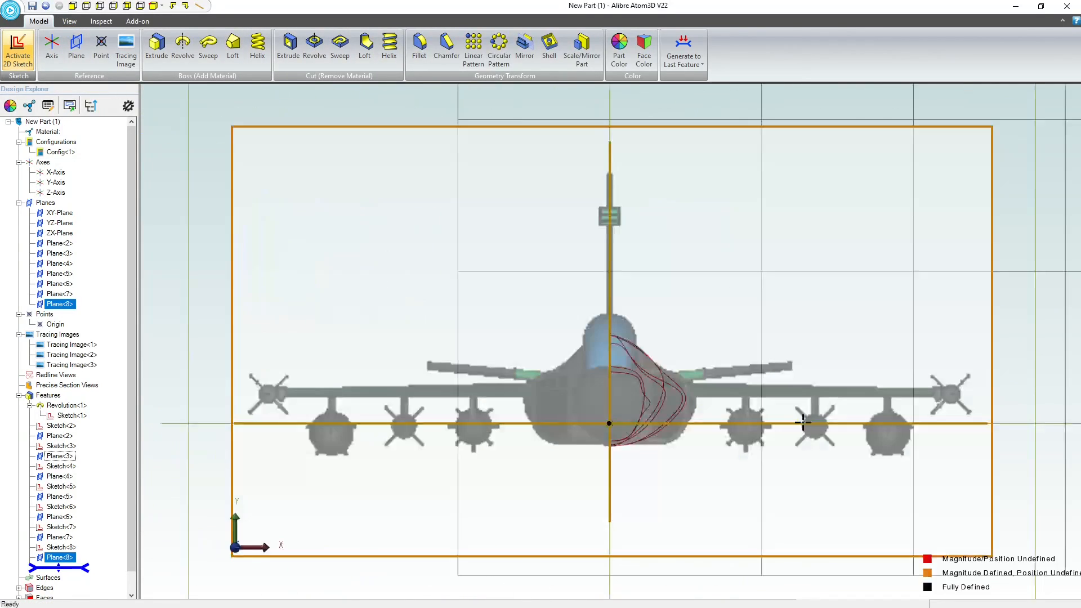
scroll(632, 404, "up", 5)
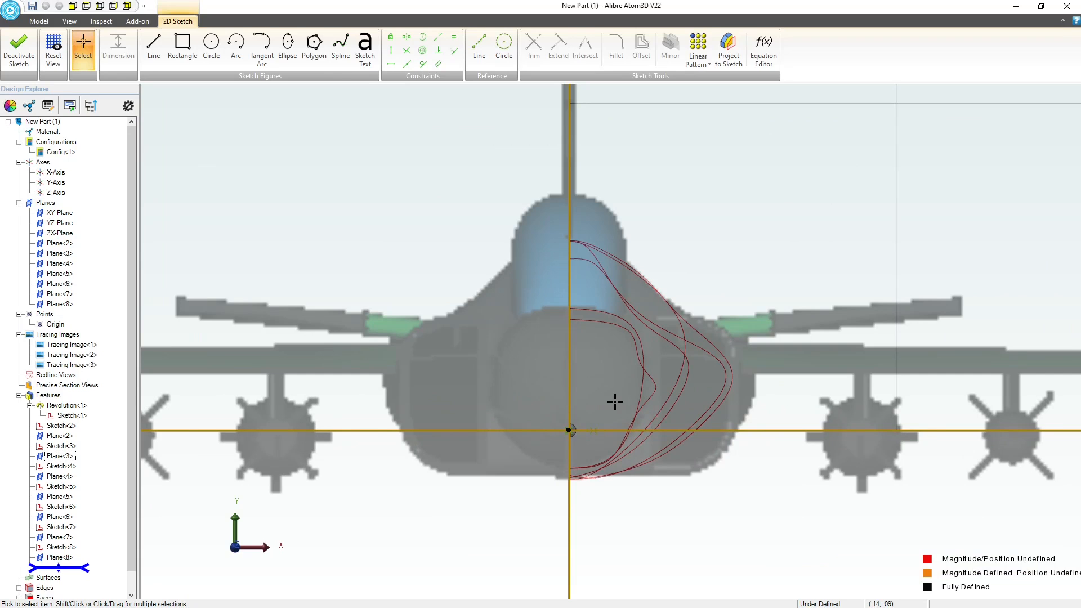
scroll(615, 402, "down", 2)
left_click(153, 48)
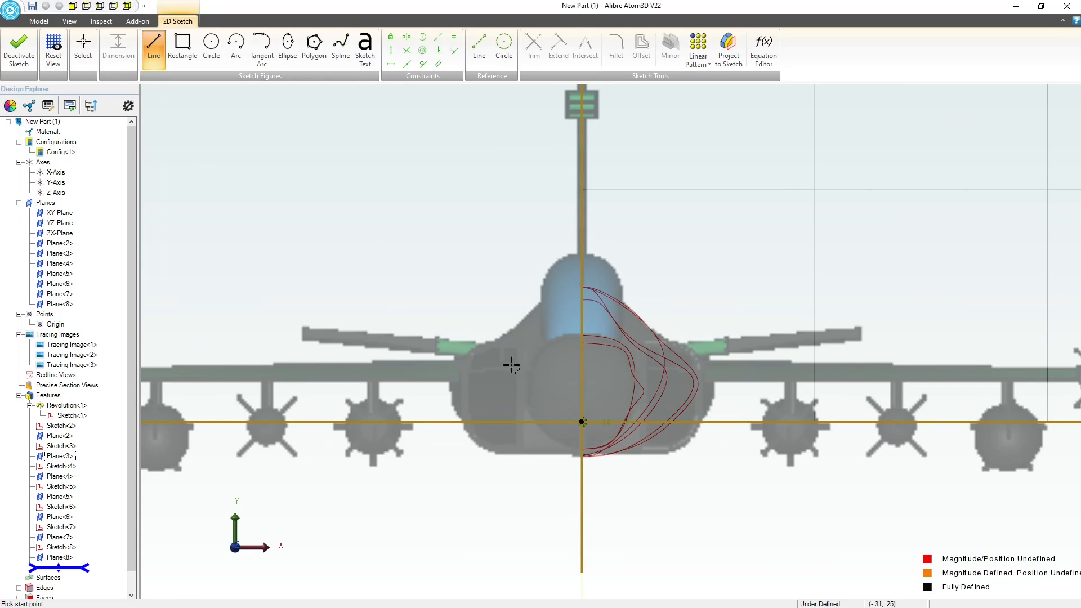
left_click(583, 422)
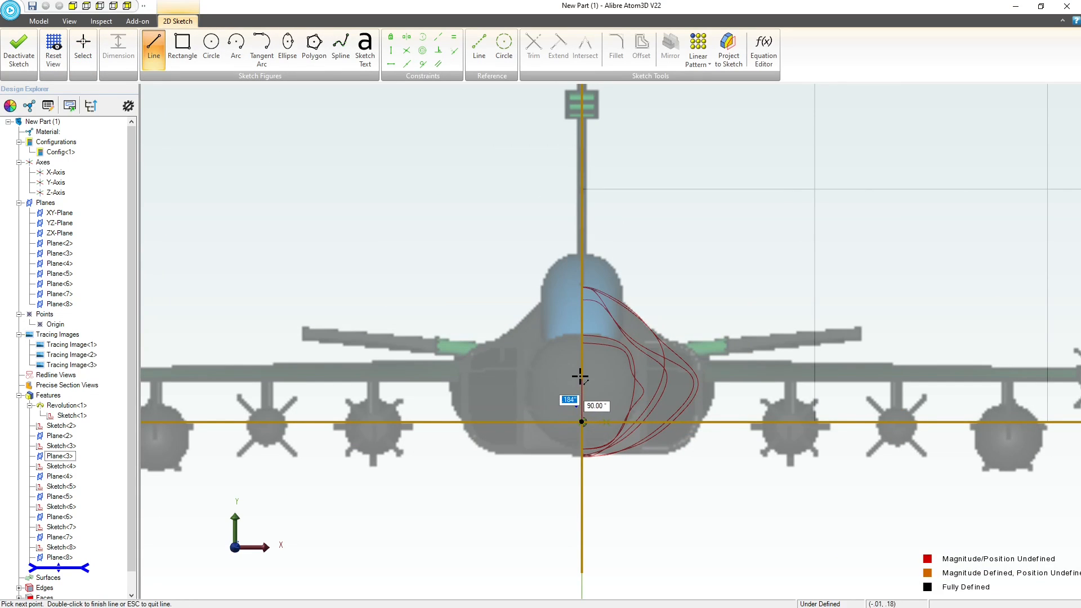
left_click(582, 345)
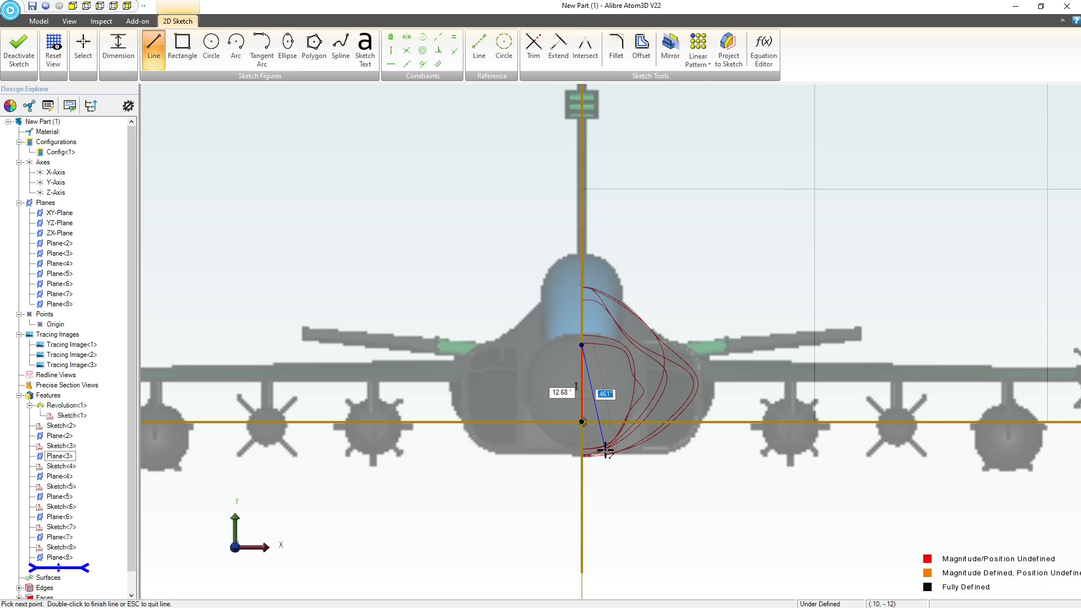
key("Escape")
Draw a second vertical line from the origin down to just below the earlier profiles' lowest point
left_click(583, 422)
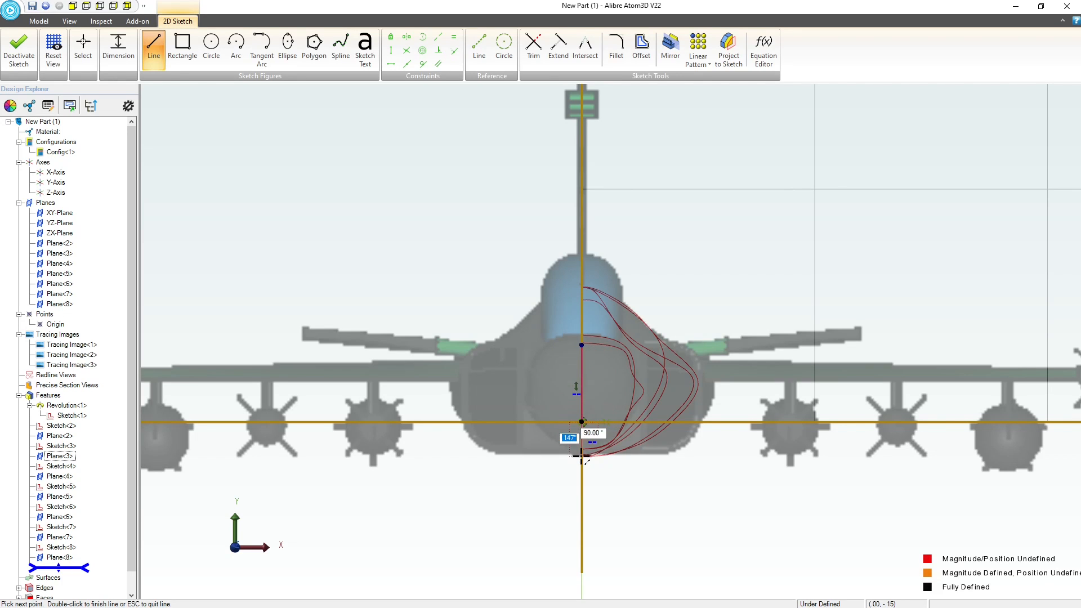
left_click(582, 460)
key("Escape")
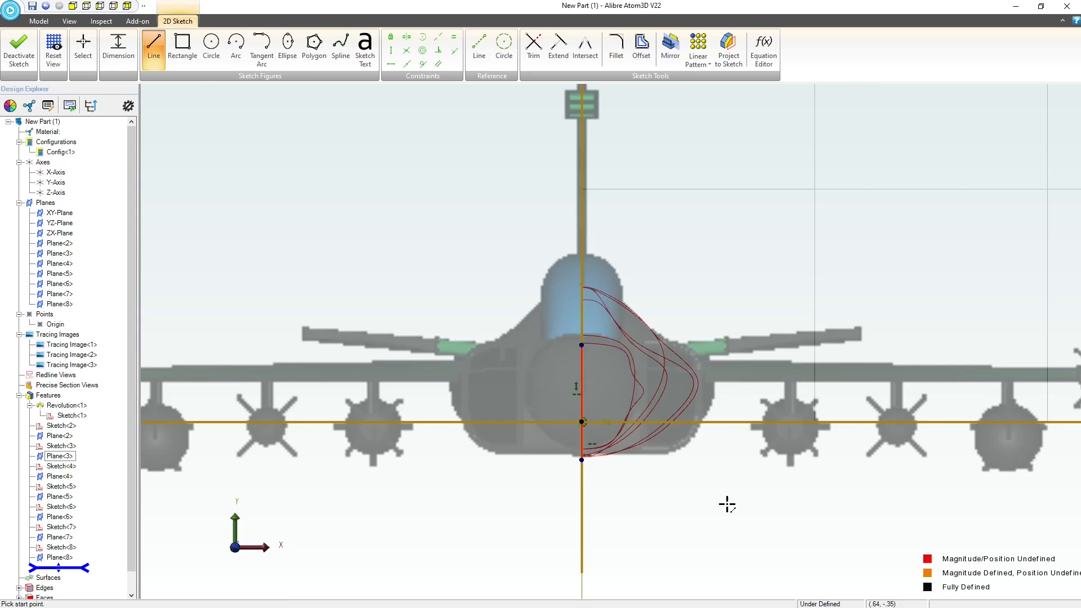
mouse_move(727, 505)
middle_mouse_down()
mouse_move(668, 512)
mouse_move(640, 490)
mouse_move(780, 393)
mouse_move(746, 237)
middle_mouse_up()
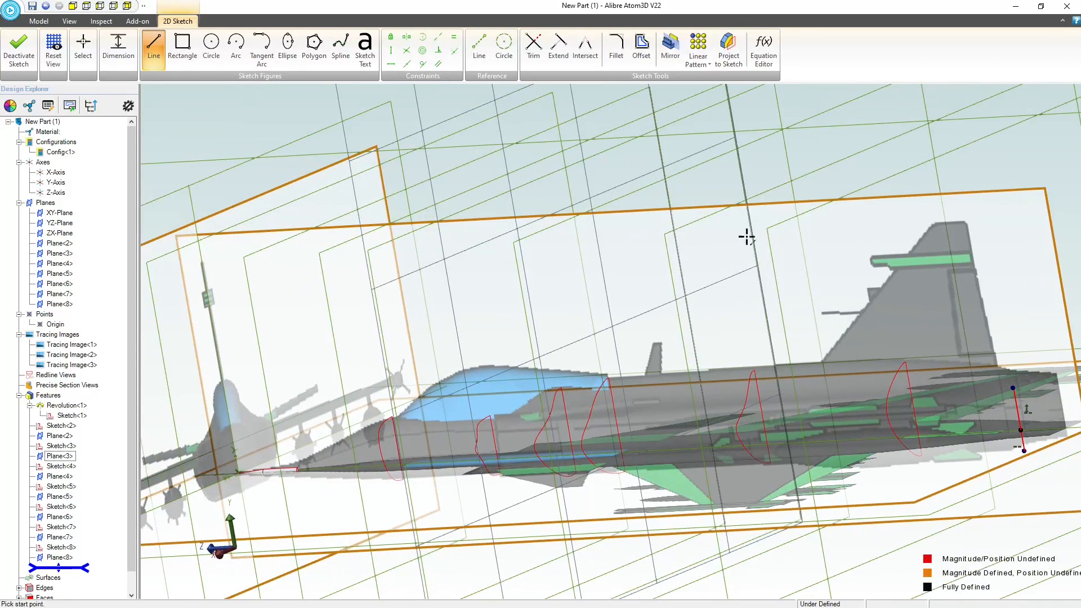
scroll(473, 302, "down", 6)
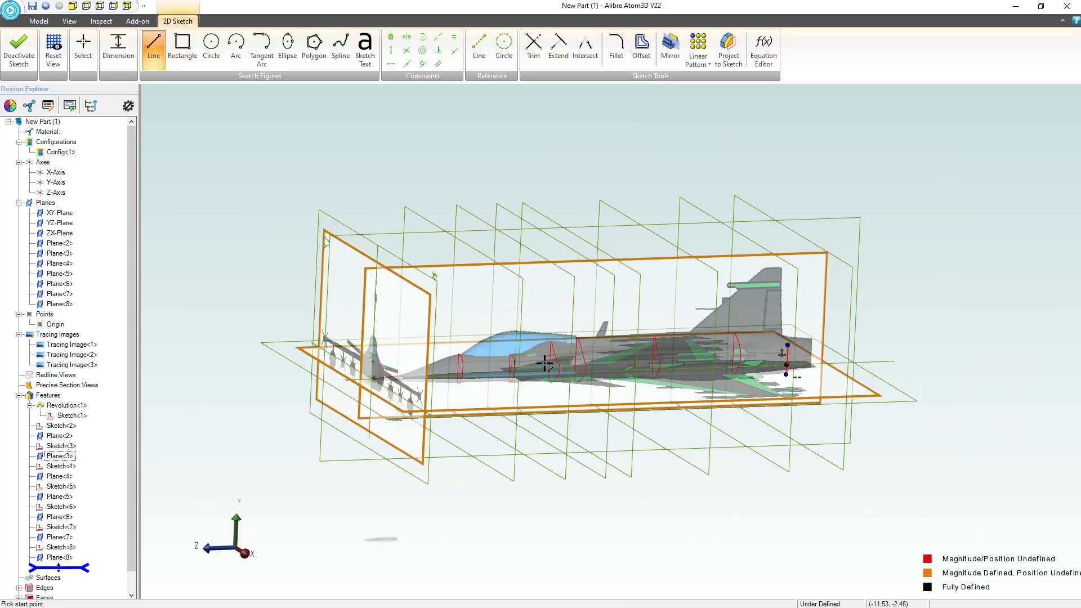
Move the outer ends of the two vertical lines to the fuselage's upper and lower outlines at the tail plane
scroll(762, 321, "up", 5)
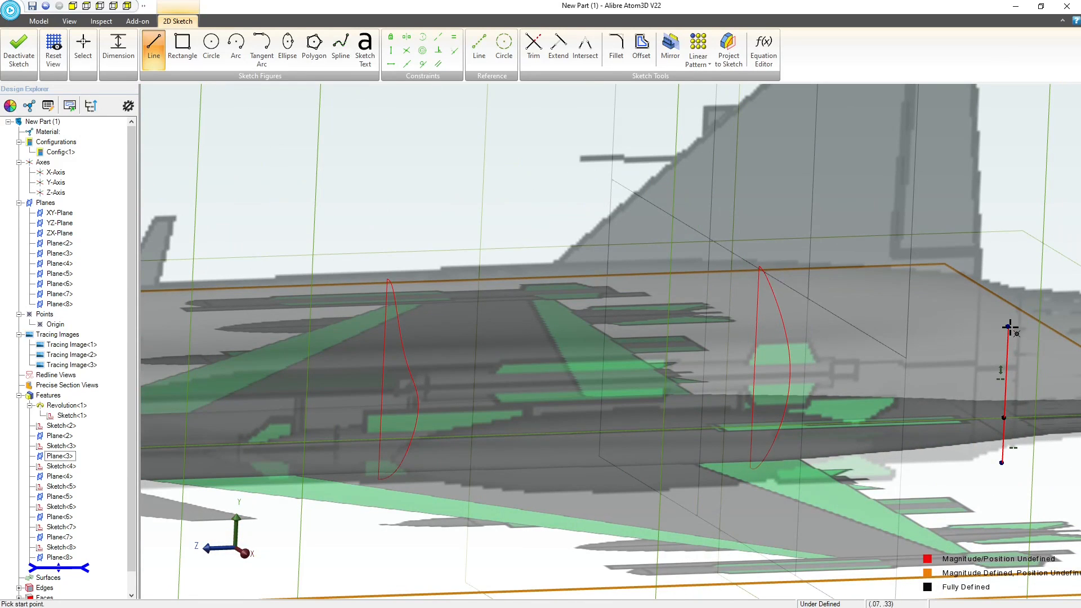
key("Escape")
left_click_drag(1008, 326, 1011, 292)
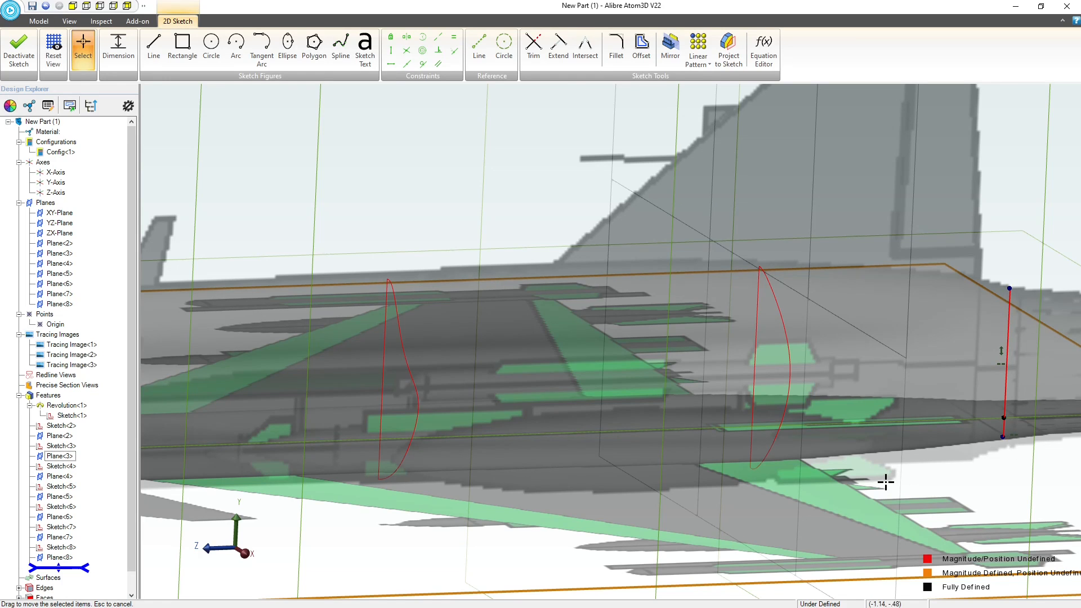
scroll(886, 482, "down", 3)
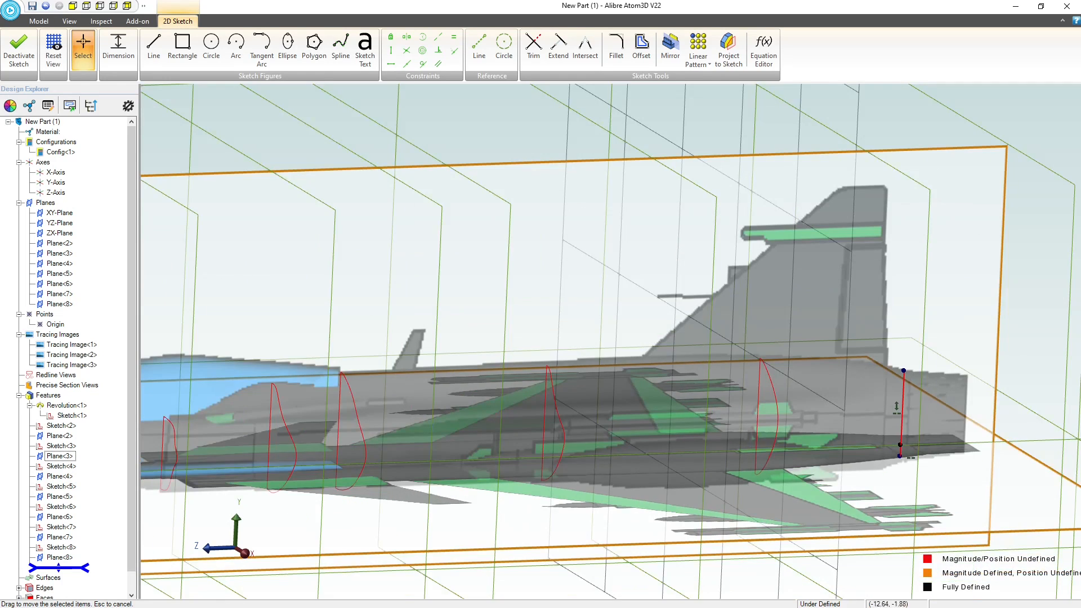
Draw an arc, facing the sketch plane, that bulges to the profile side and joins the vertical lines' upper and lower outer ends
left_click(53, 44)
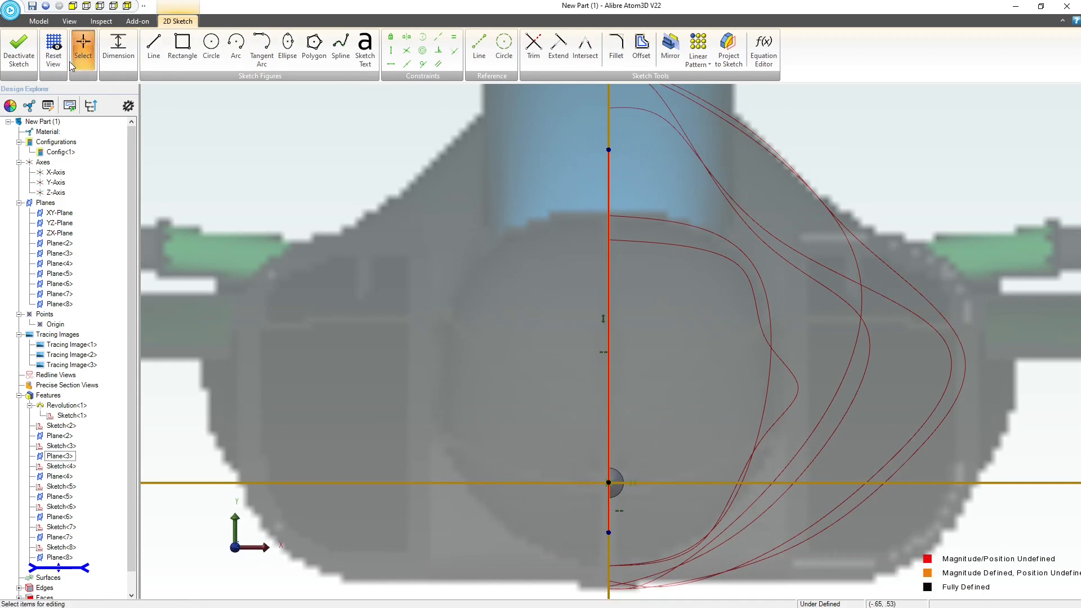
left_click(235, 49)
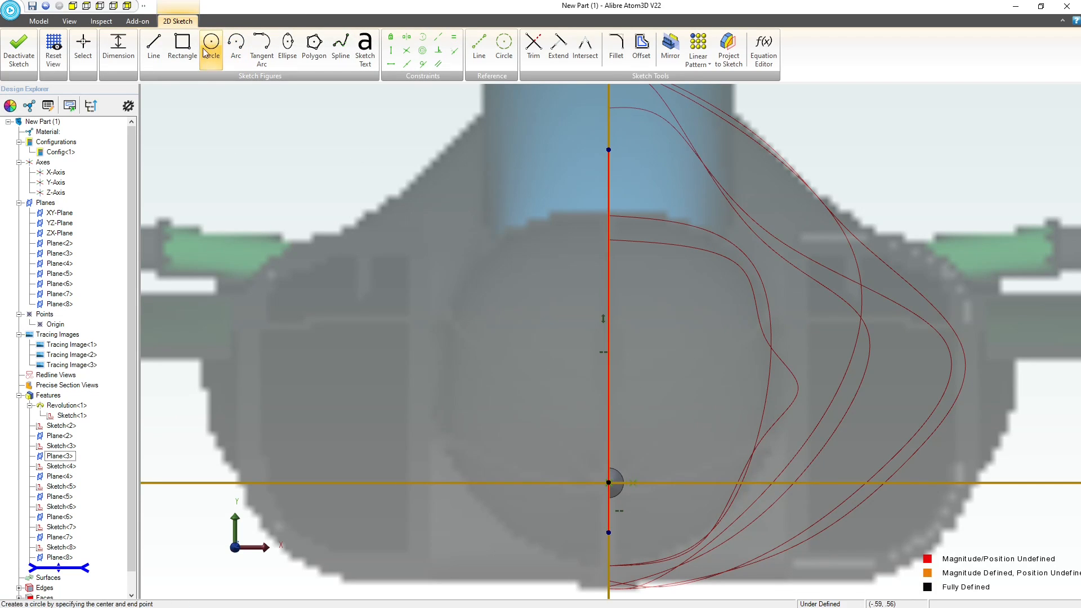
left_click(578, 359)
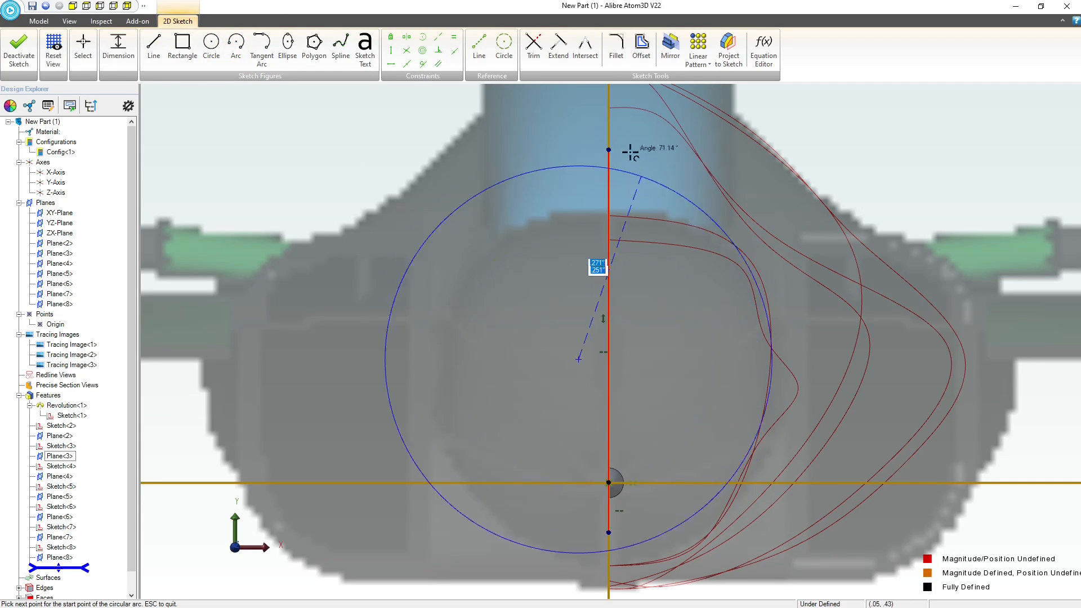
left_click(608, 150)
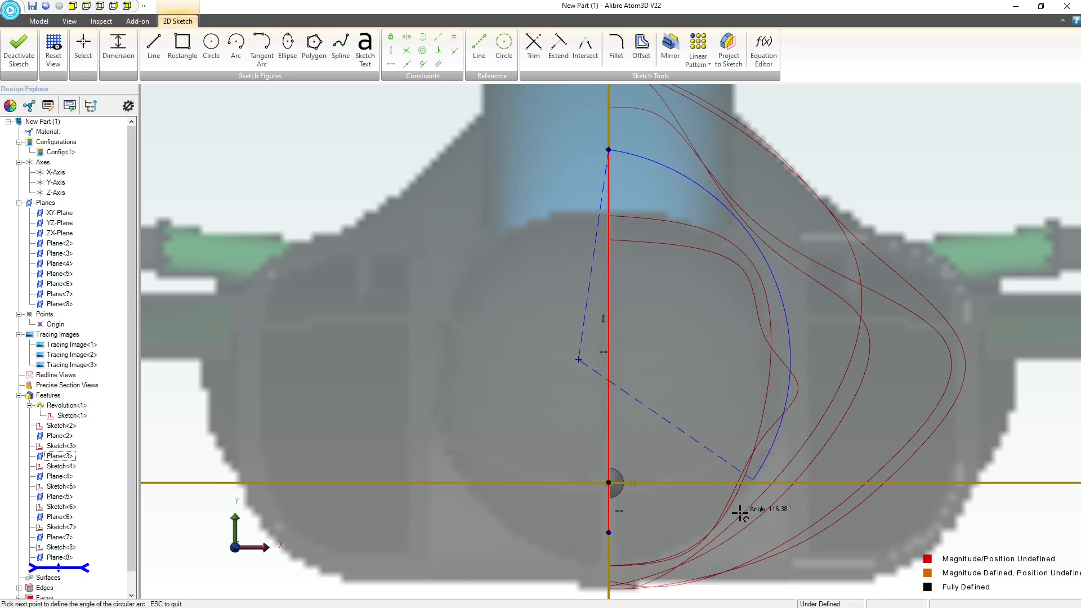
left_click(609, 532)
key("Escape")
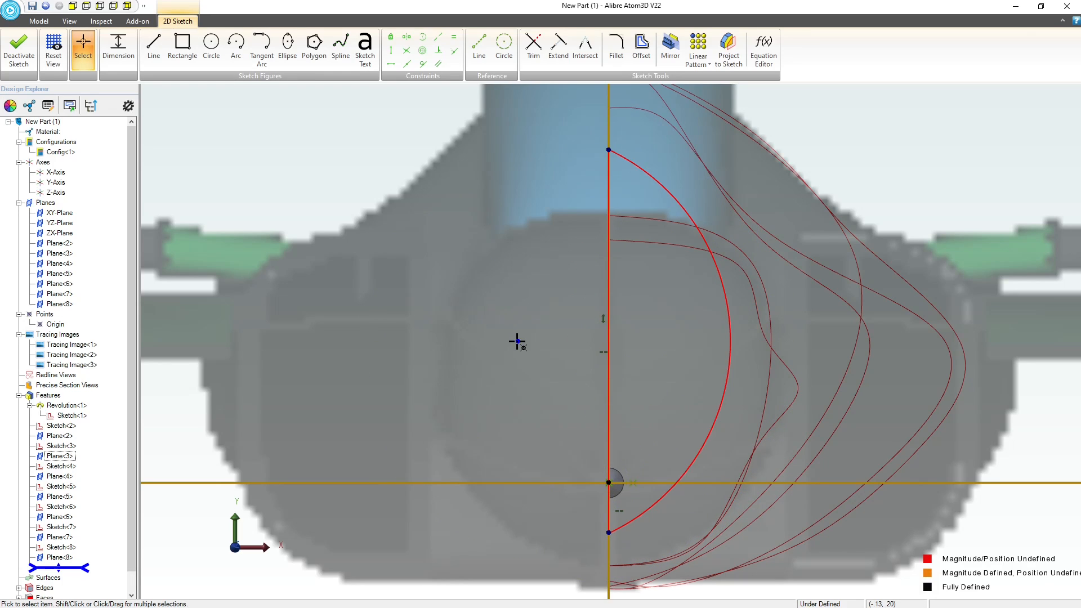
Move the arc's center close to the vertical line and constrain it vertically in line with the origin
left_click_drag(517, 341, 596, 338)
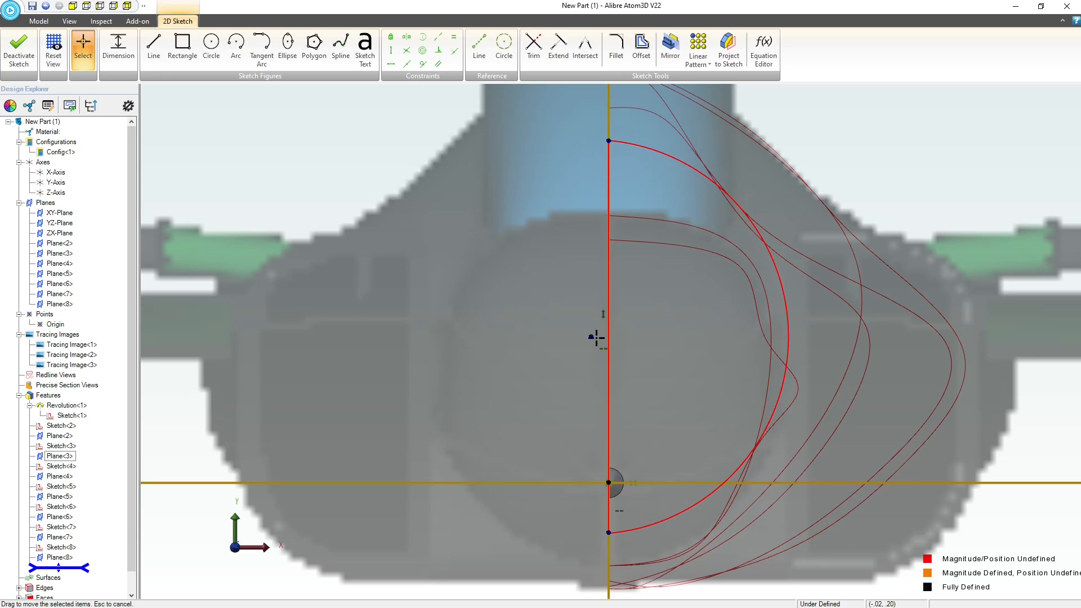
left_click(608, 483)
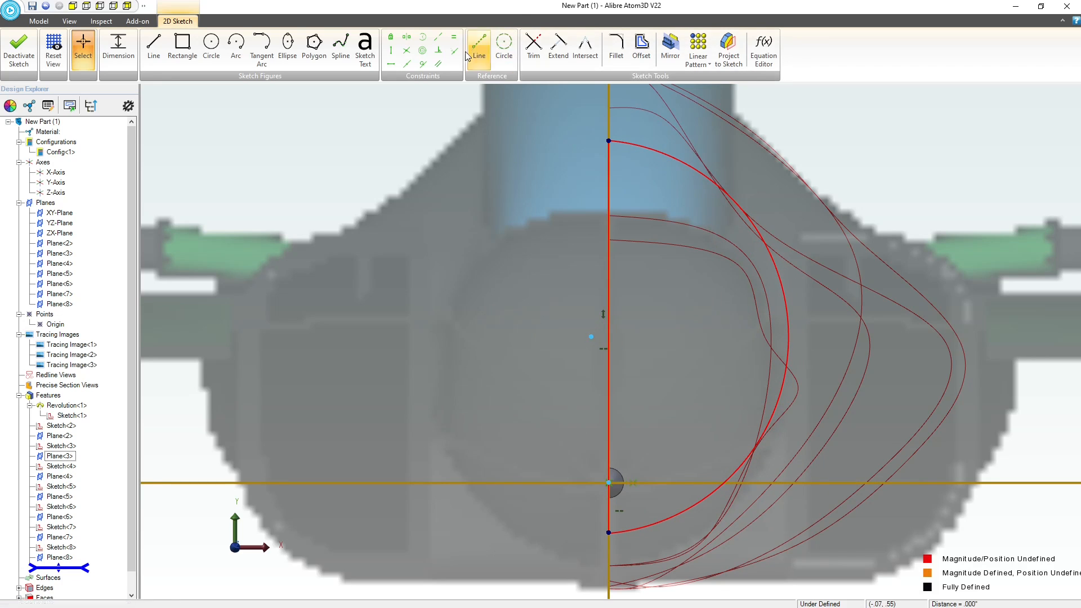
left_click(391, 50)
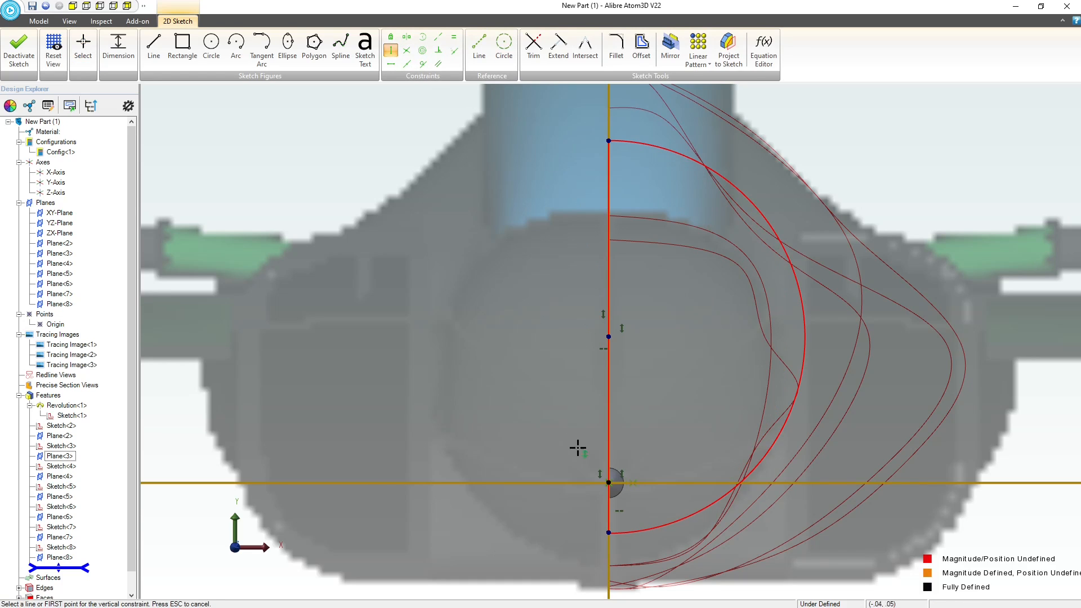
left_click(609, 141)
key("Escape")
key("Escape")
Shrink the half circle by its endpoints, raising its lower end towards the tail's underside in the side tracing image
left_click_drag(609, 148, 609, 148)
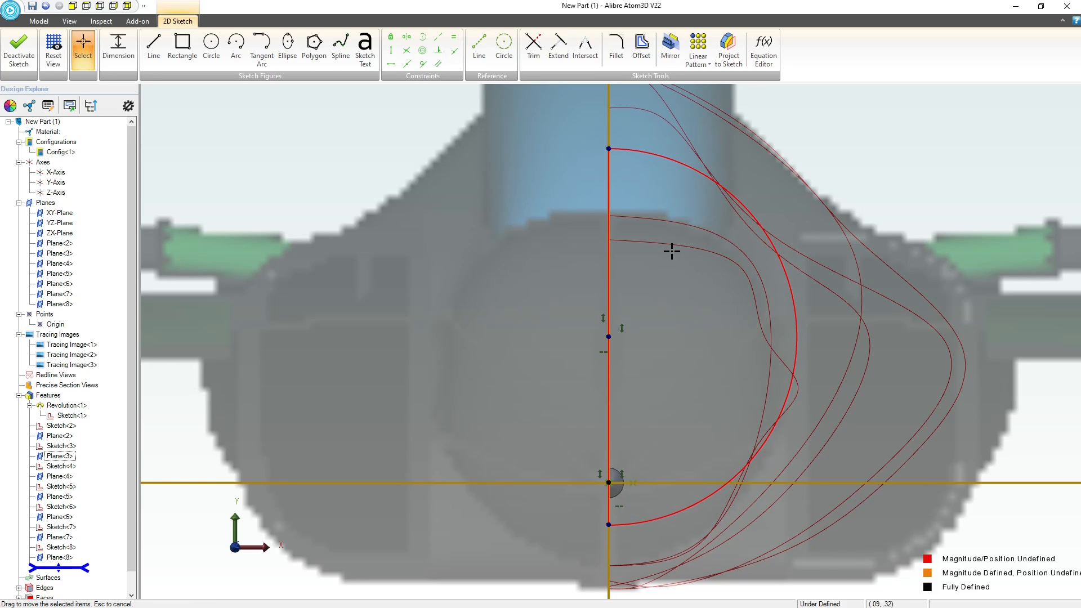
middle_click_drag(671, 251, 627, 256)
scroll(624, 258, "down", 8)
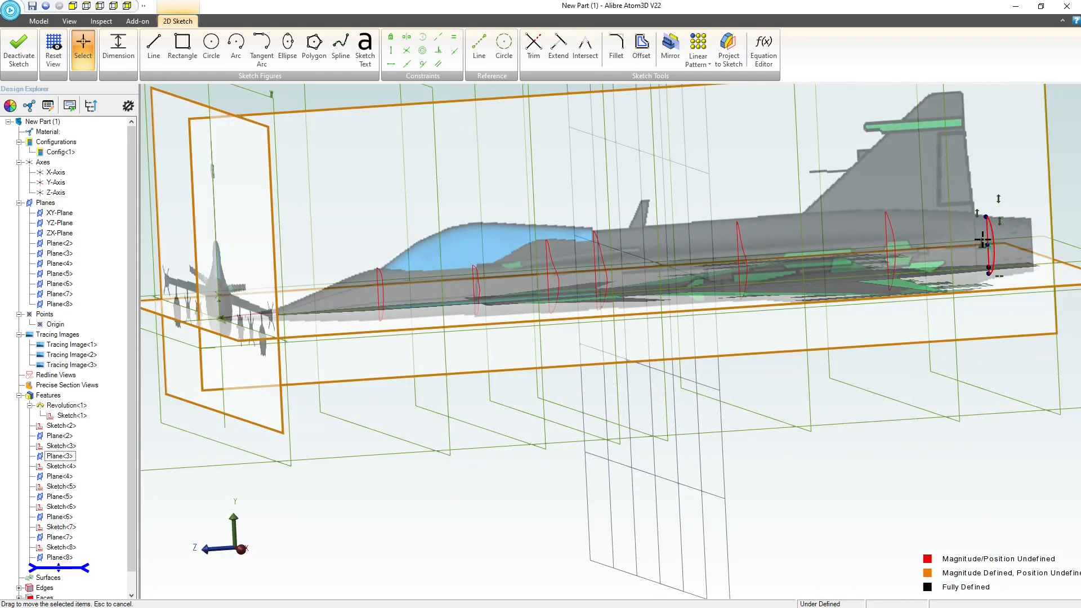
scroll(982, 240, "up", 5)
middle_click_drag(997, 258, 366, 280)
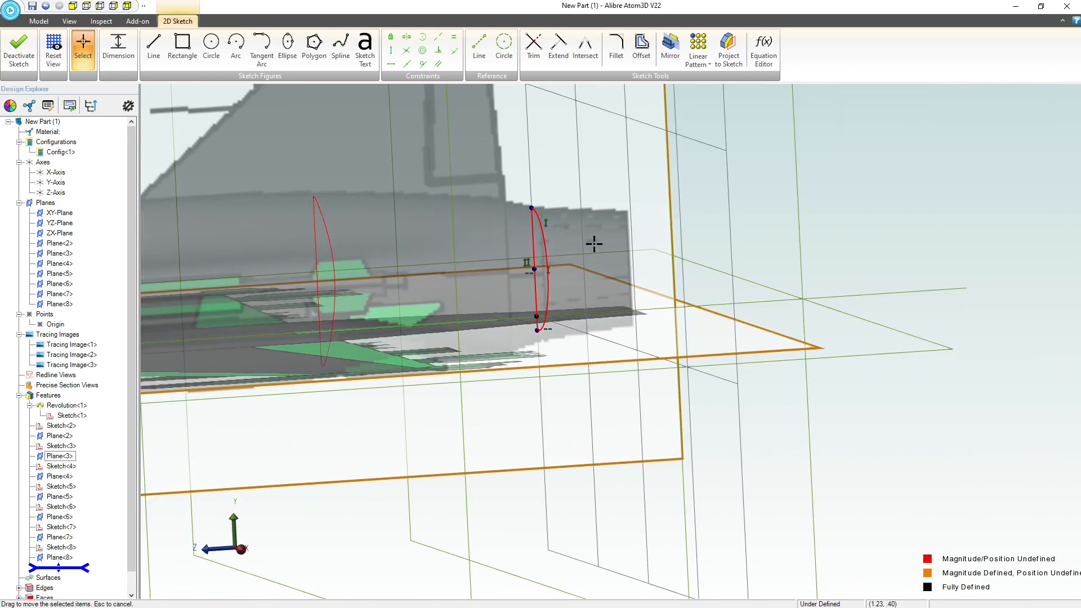
scroll(594, 244, "up", 3)
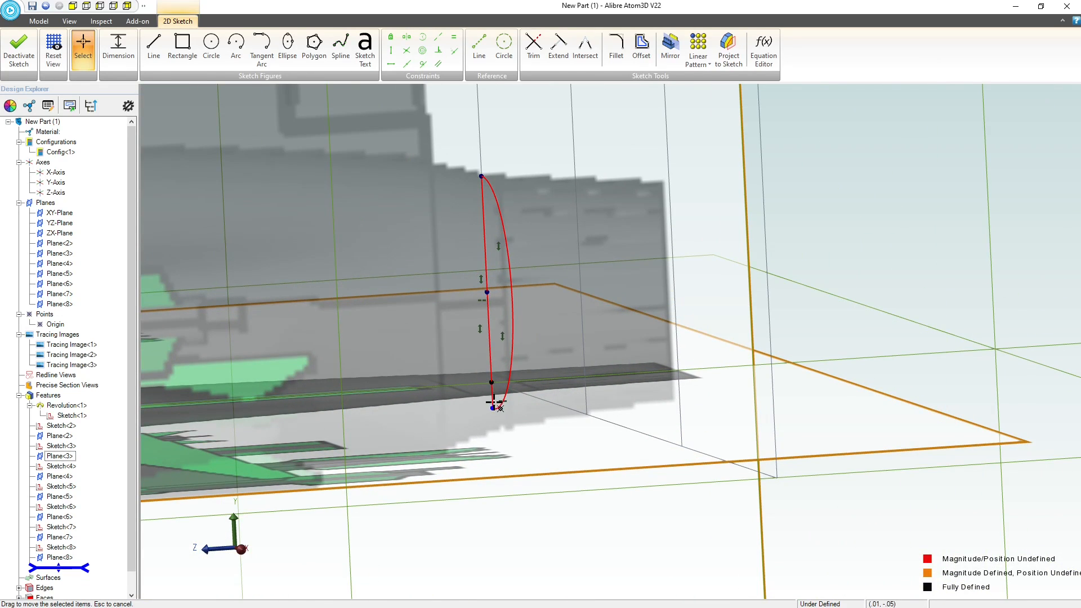
left_click_drag(493, 406, 493, 396)
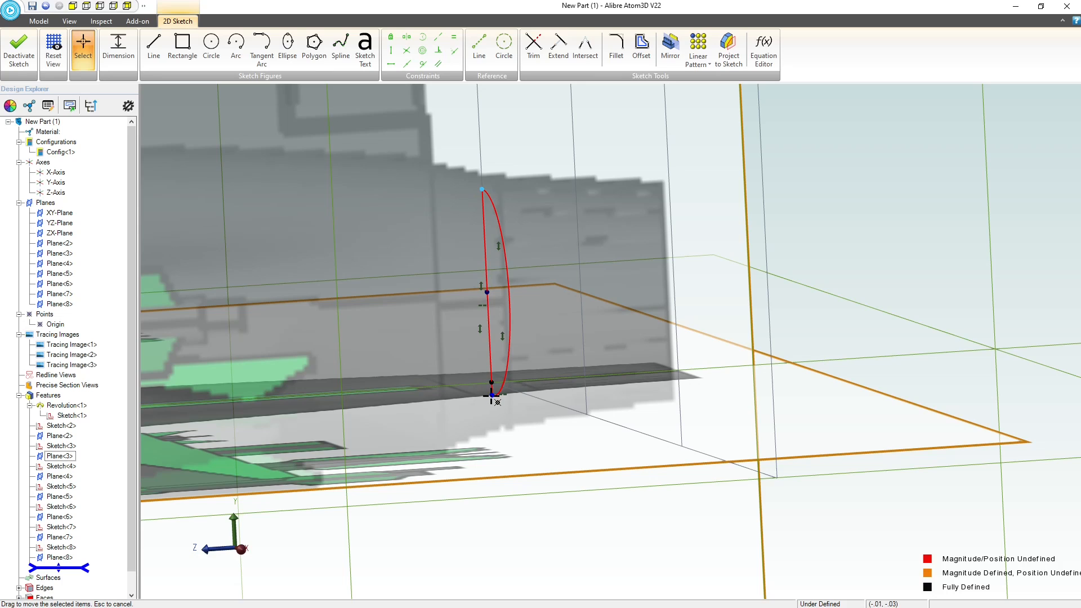
Fix the arc's lower endpoint in place, raise its upper endpoint to the tail's top outline, and close the sketch
left_click(390, 37)
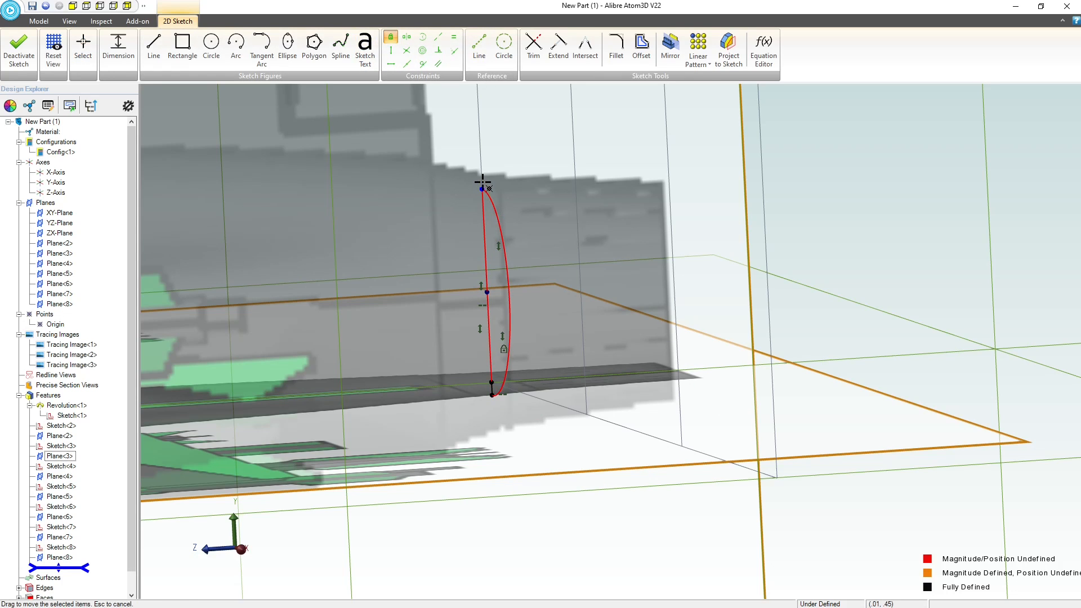
left_click(483, 190)
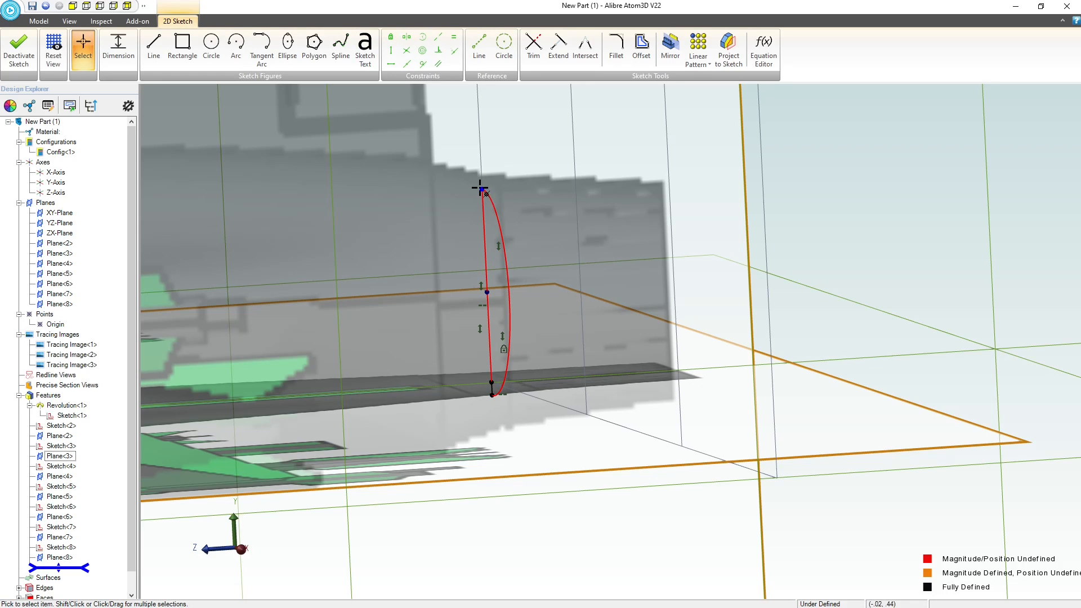
left_click_drag(480, 187, 480, 175)
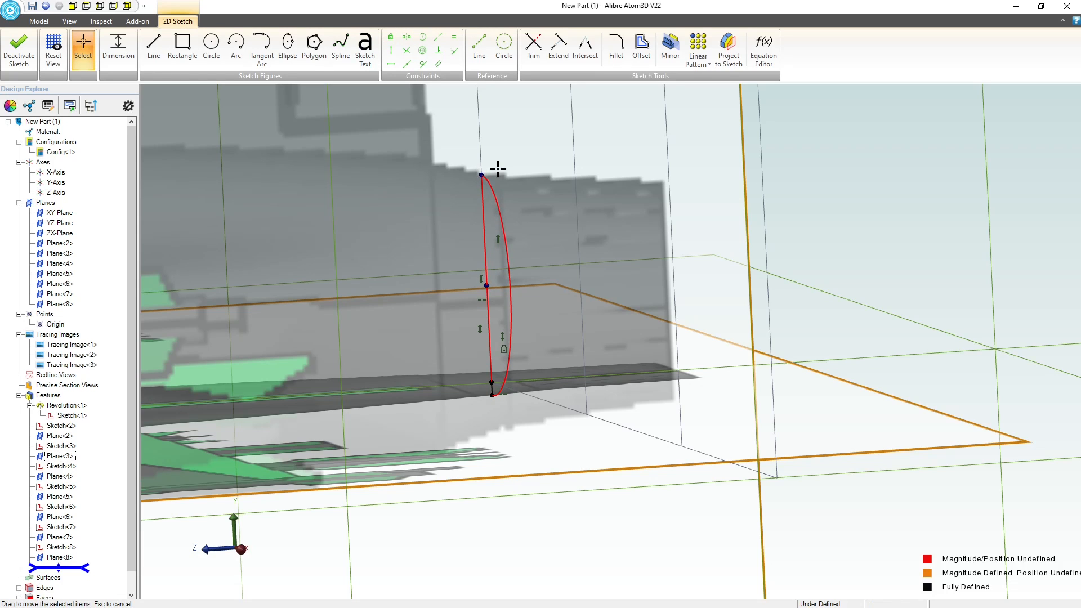
scroll(424, 270, "down", 3)
left_click(18, 48)
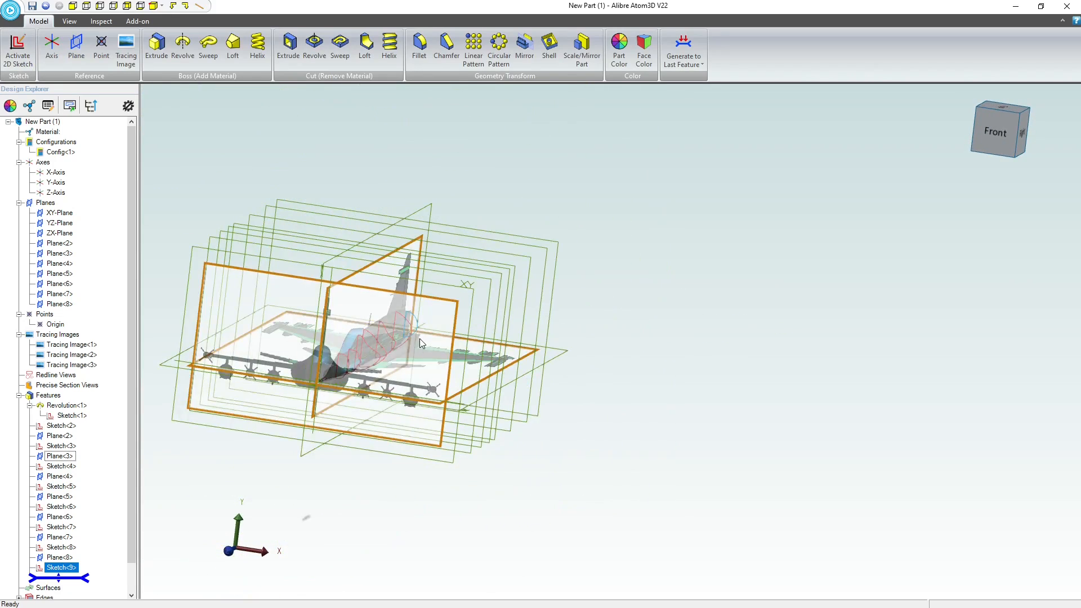
Create a loft boss through all eight fuselage cross-sections in order, from Sketch<2> at the nose to Sketch<9> at the tail
scroll(319, 377, "up", 5)
scroll(346, 374, "up", 4)
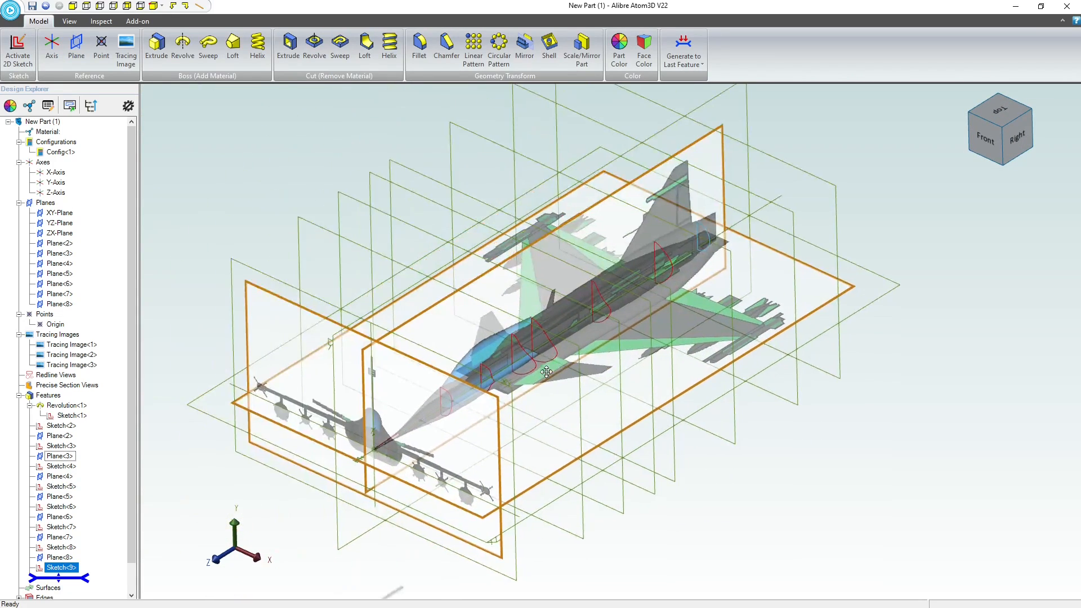
scroll(318, 434, "up", 4)
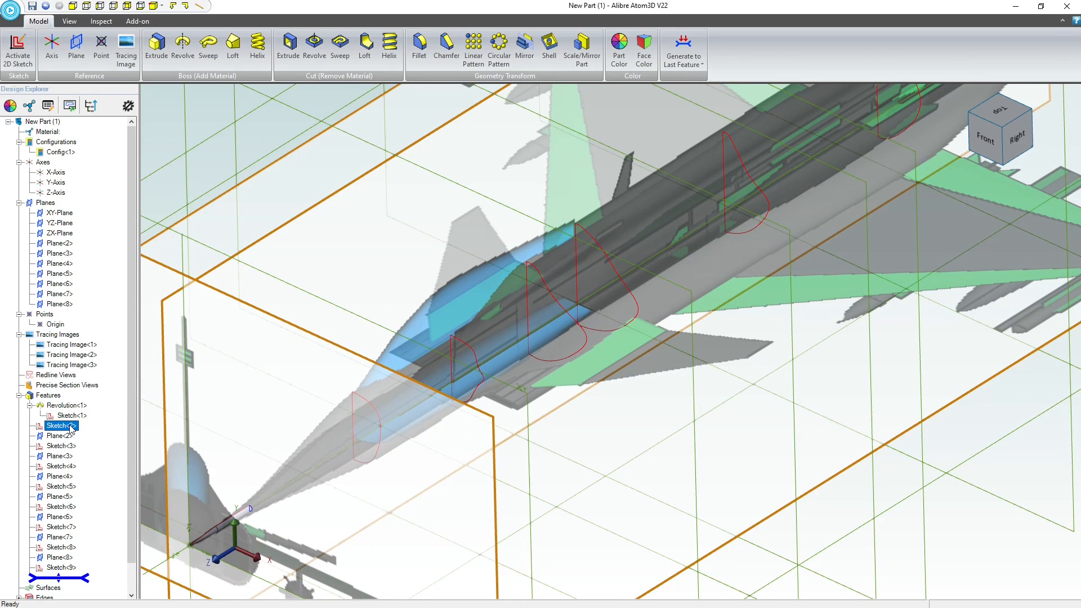
left_click(233, 45)
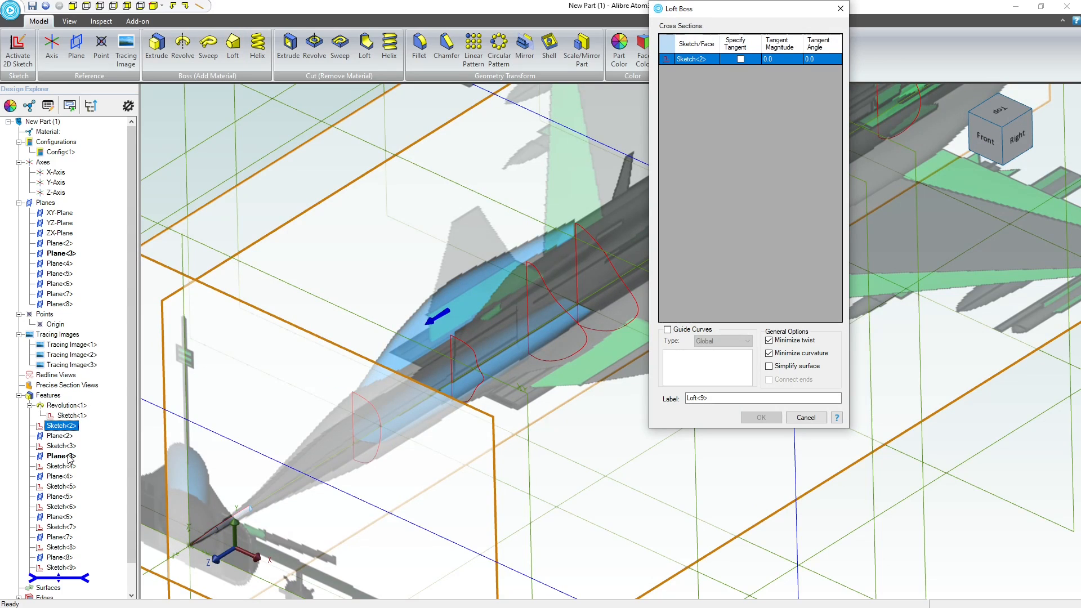
left_click(475, 375)
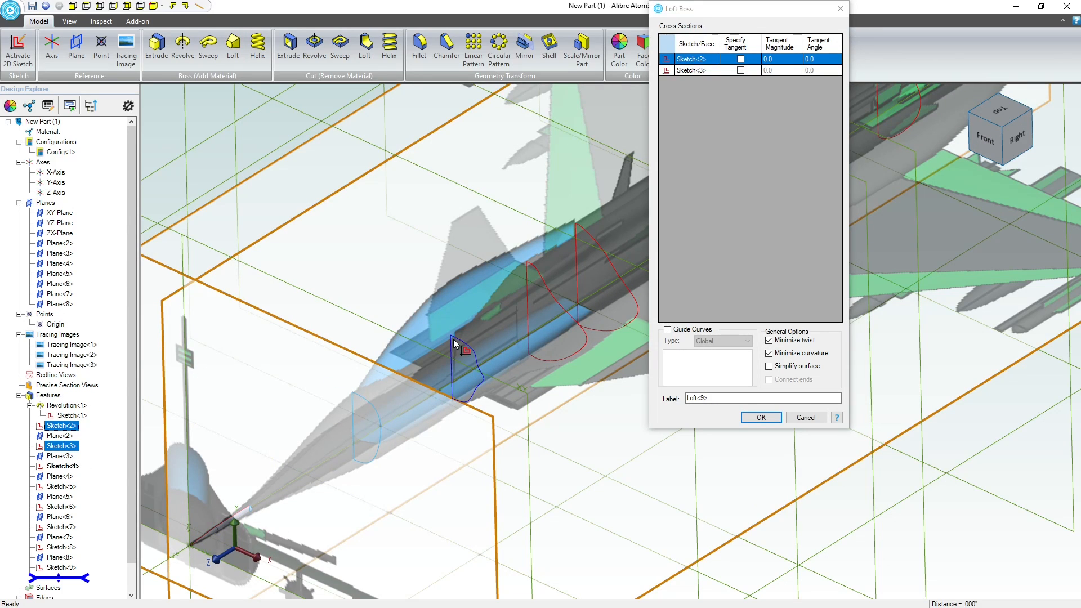
left_click(599, 247)
scroll(265, 364, "up", 3)
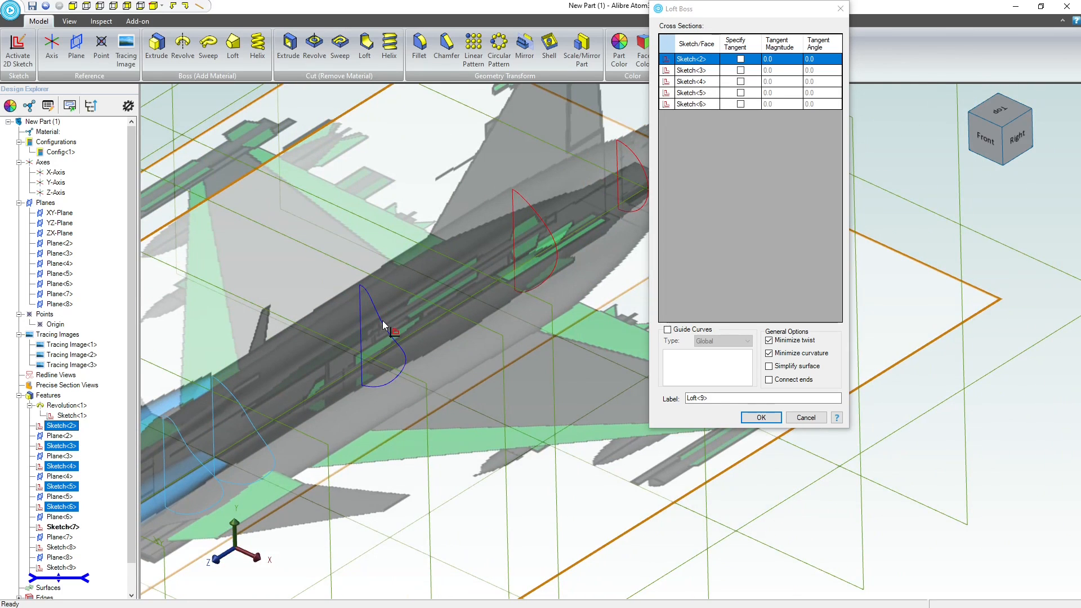
left_click(617, 156)
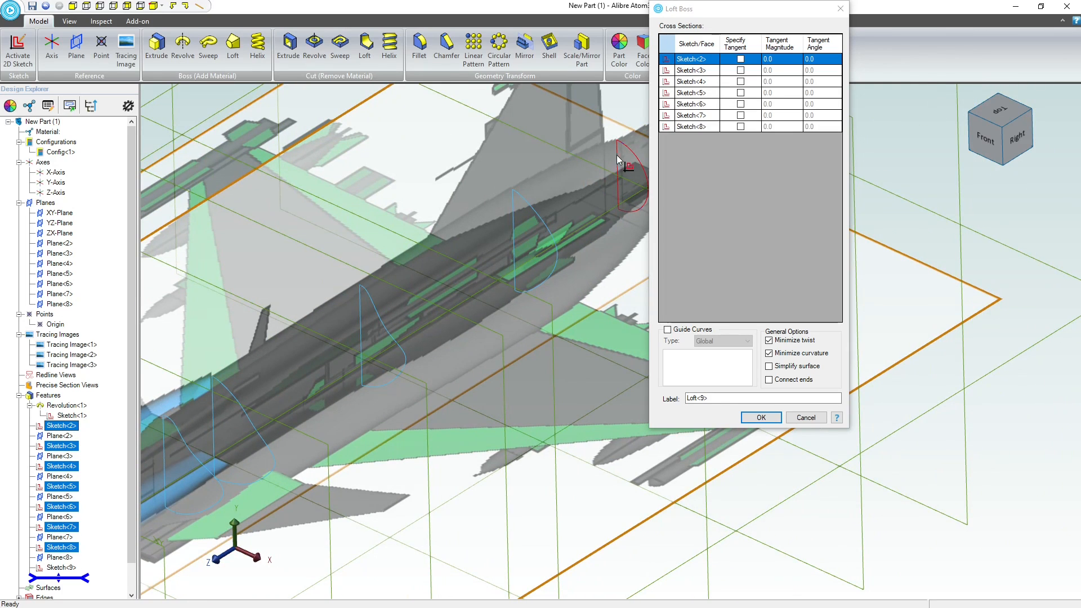
left_click(631, 151)
scroll(471, 239, "down", 4)
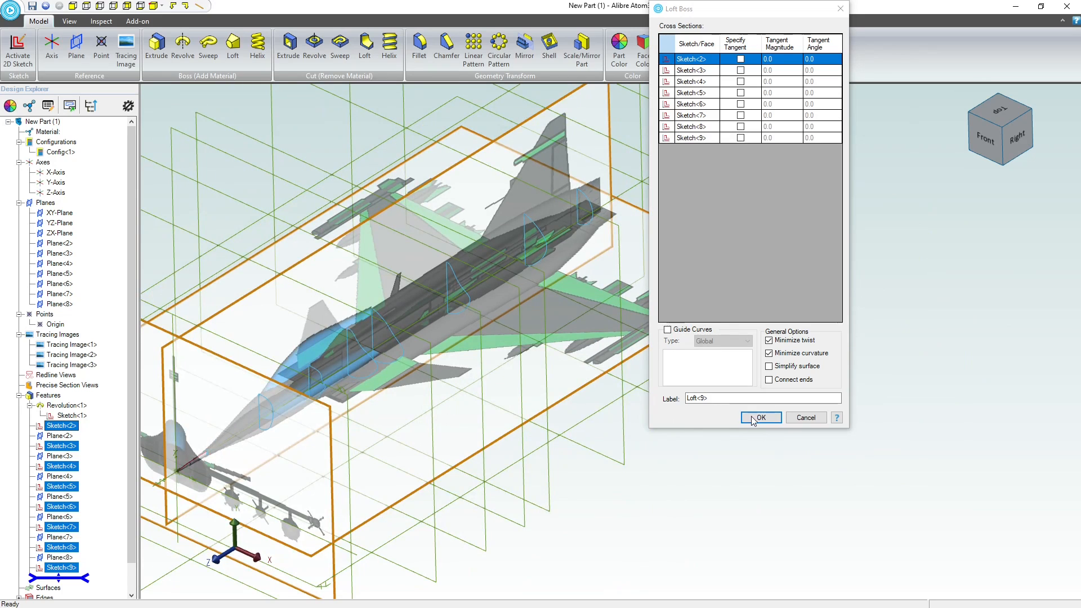
left_click(765, 418)
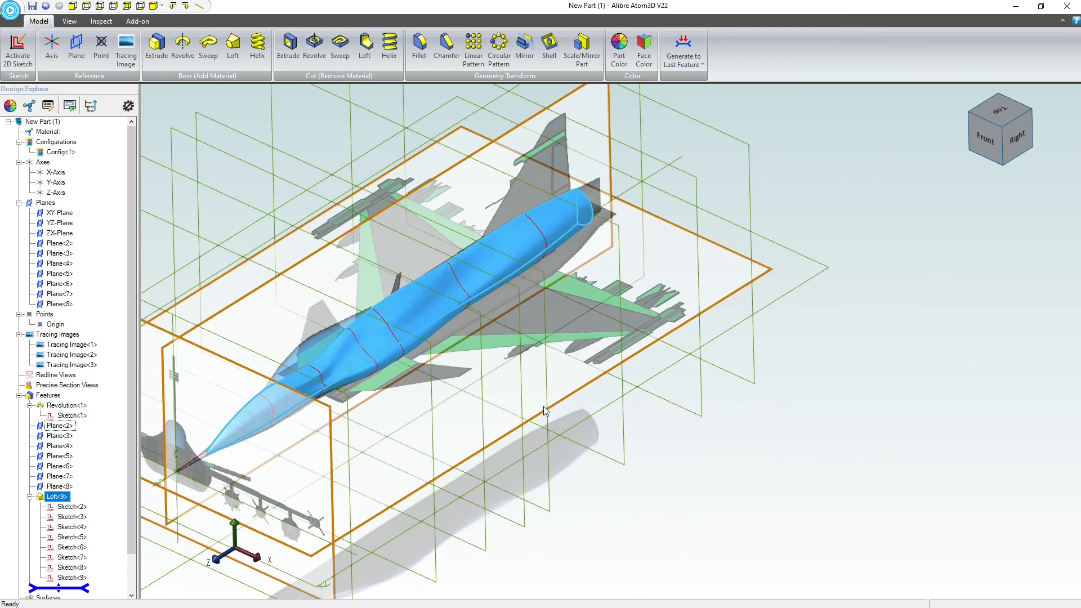
Reorder the features so that Revolution<1> comes after all the offset planes and directly before the loft
middle_click_drag(543, 406, 519, 394)
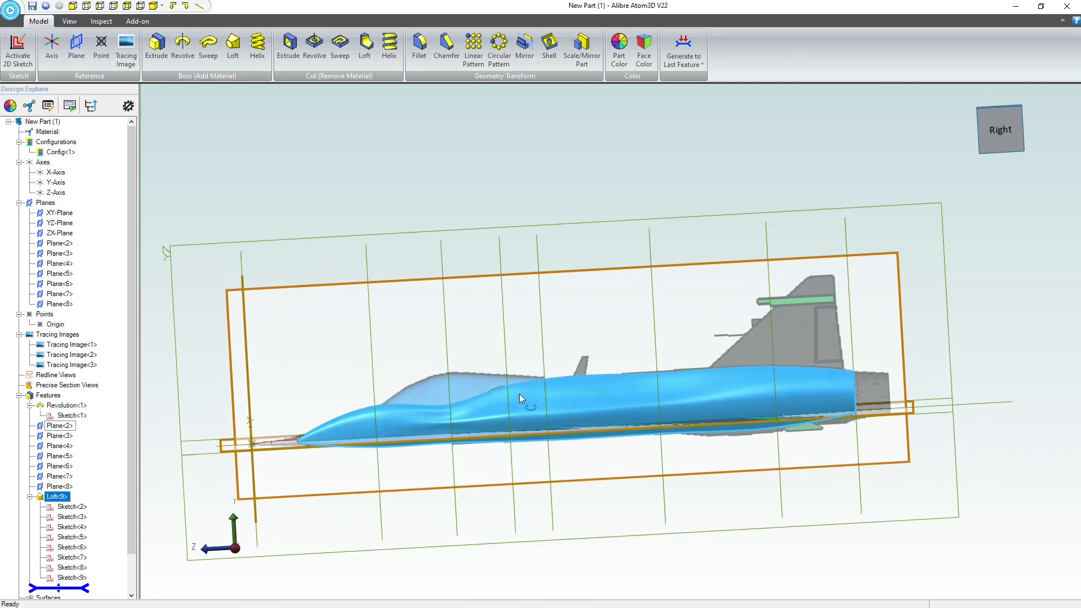
scroll(843, 359, "up", 3)
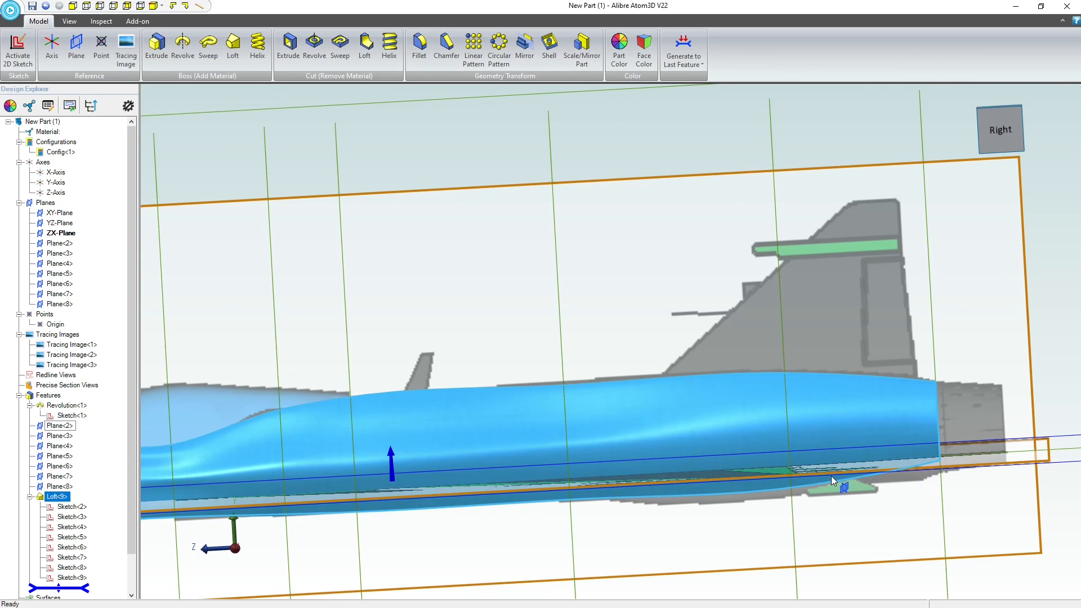
middle_click_drag(832, 475, 518, 407)
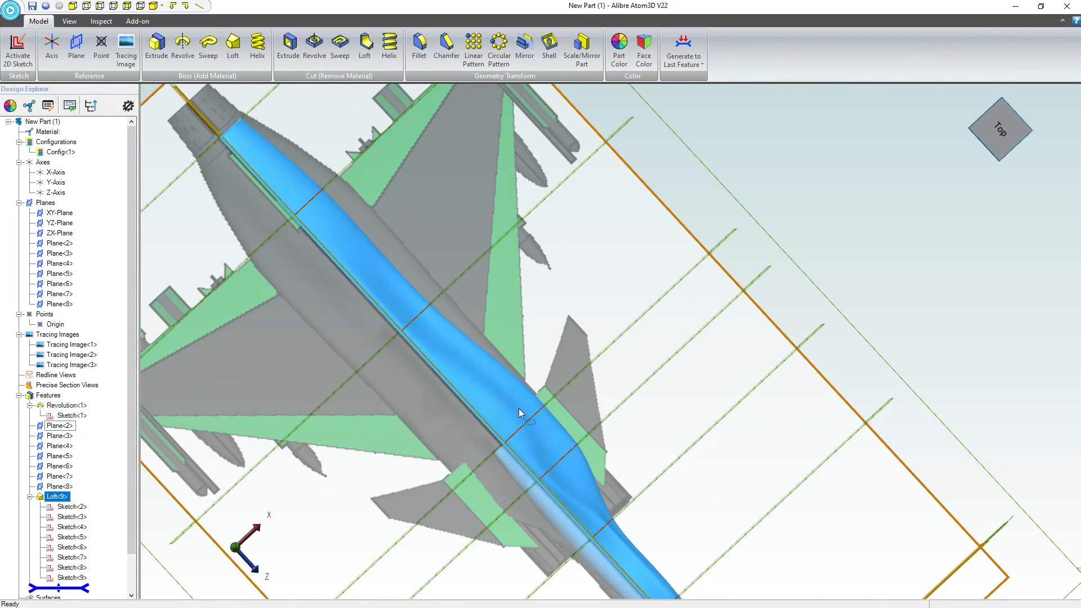
middle_click_drag(518, 407, 639, 505)
scroll(640, 506, "up", 2)
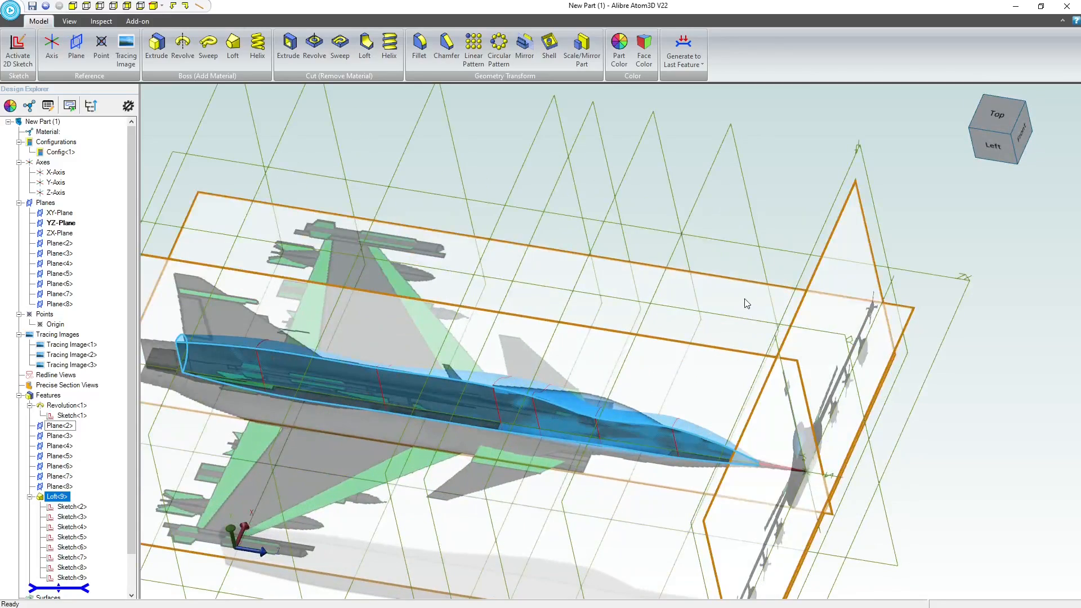
left_click(756, 166)
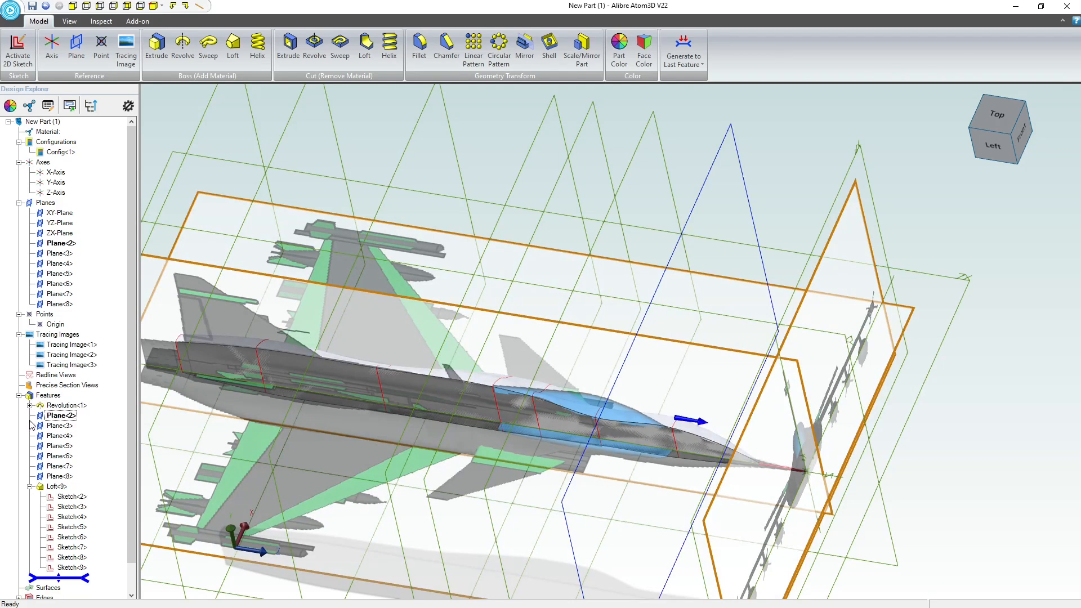
left_click(30, 486)
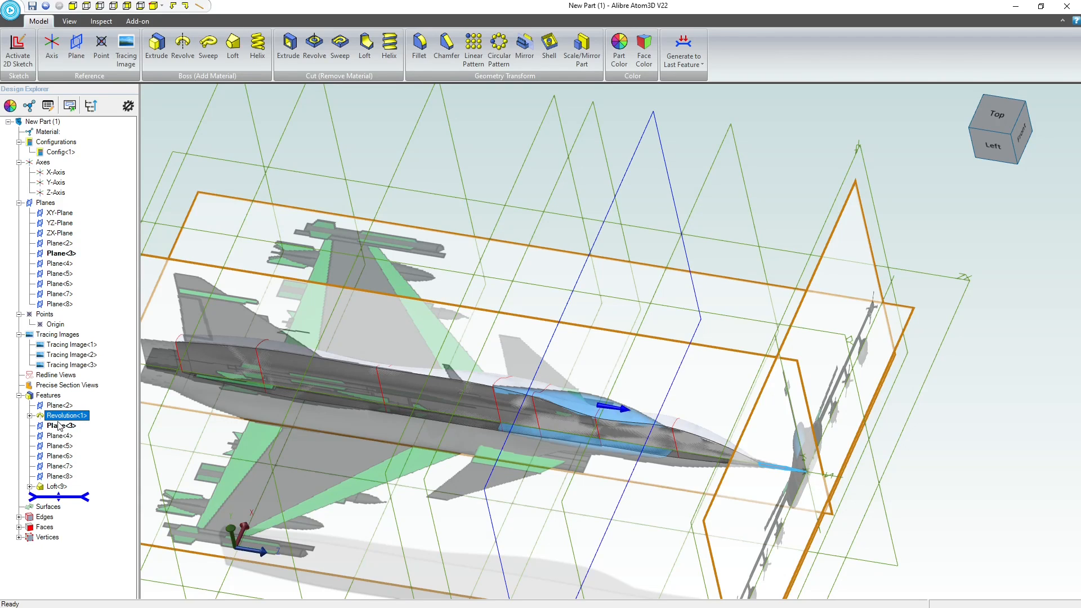
left_click_drag(59, 419, 58, 468)
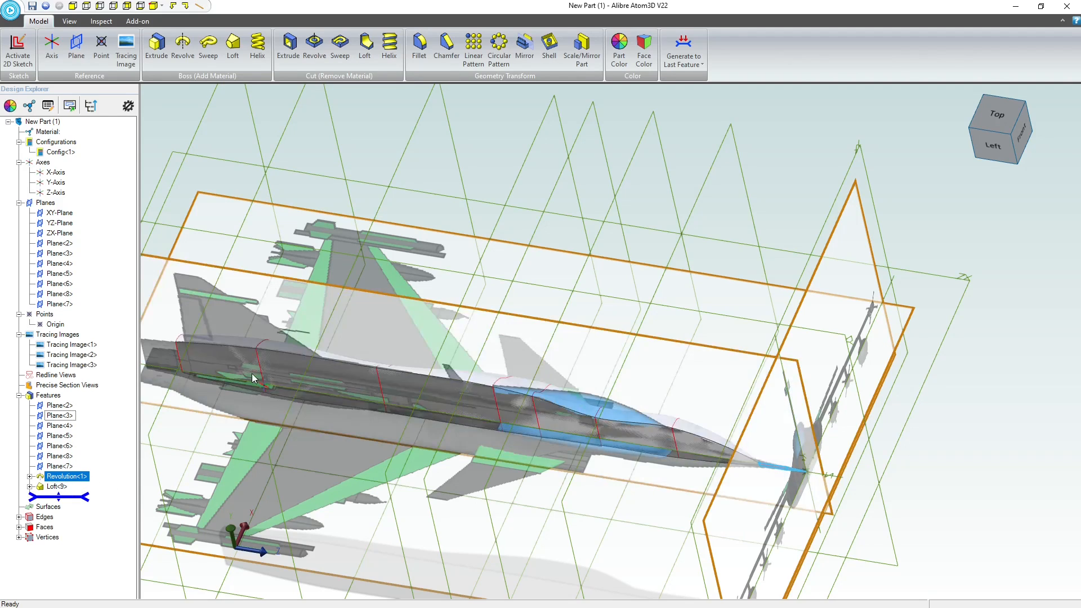
Mirror the fuselage loft, Loft<9>, and the nose's Revolution<1> across the YZ-Plane
left_click(302, 417)
middle_click_drag(302, 418, 509, 419)
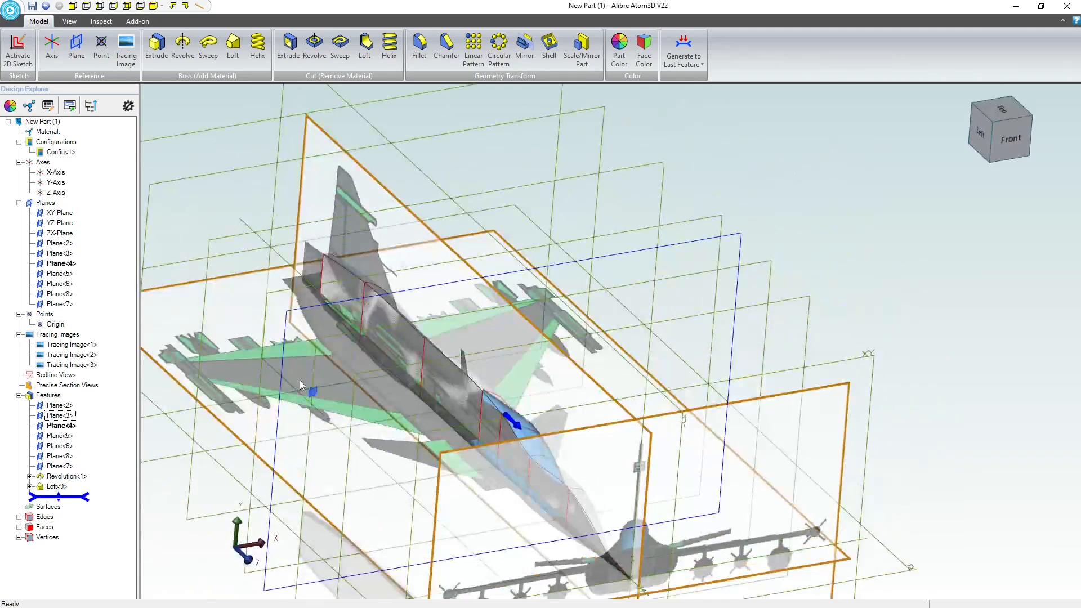
left_click(524, 46)
left_click(410, 333)
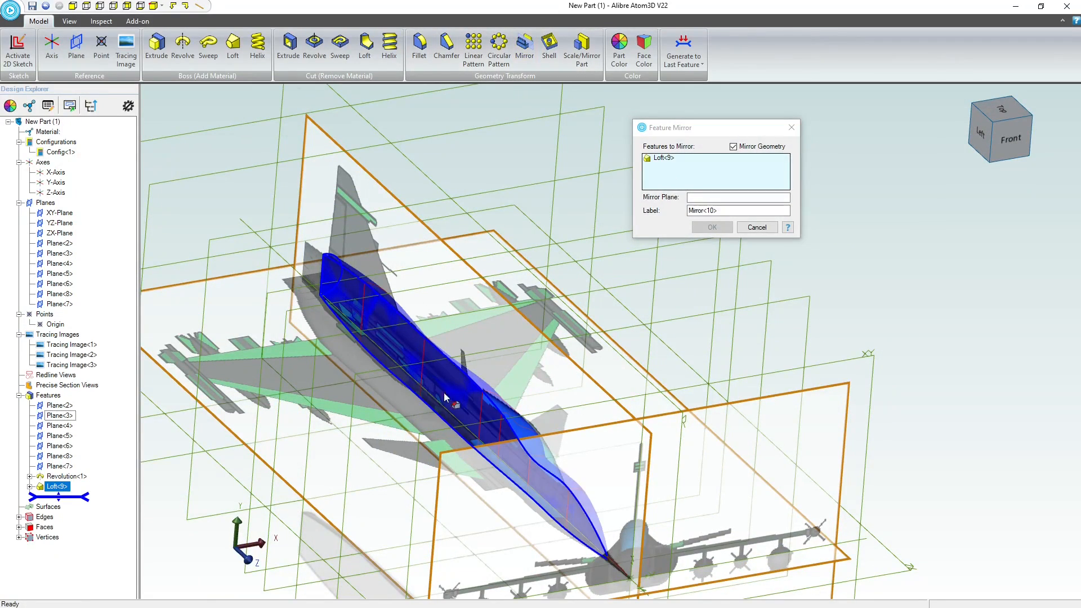
scroll(611, 555, "up", 5)
left_click(609, 563)
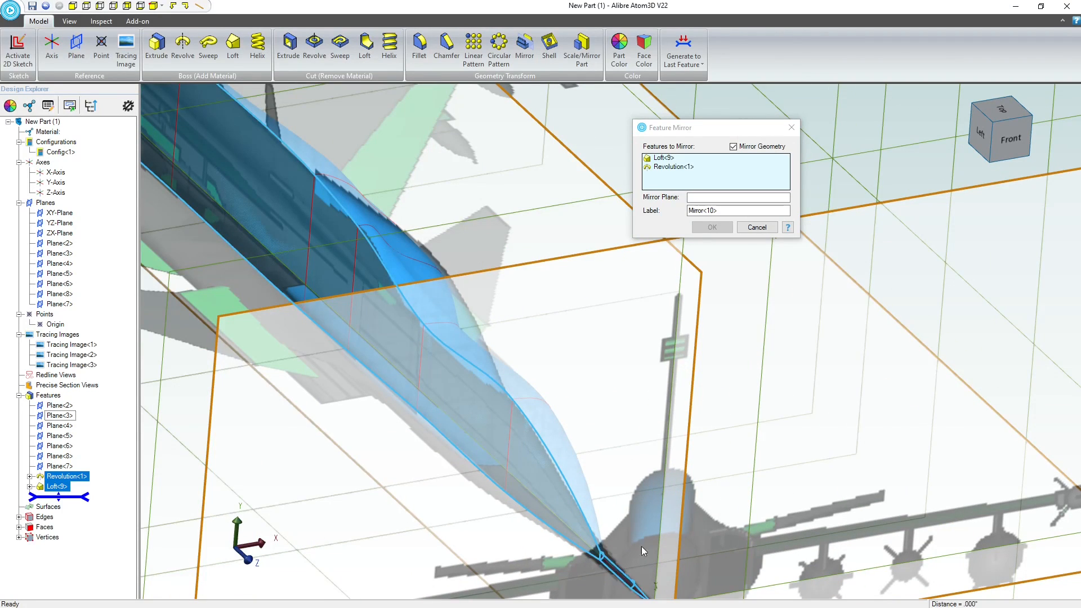
scroll(620, 535, "down", 5)
left_click(712, 198)
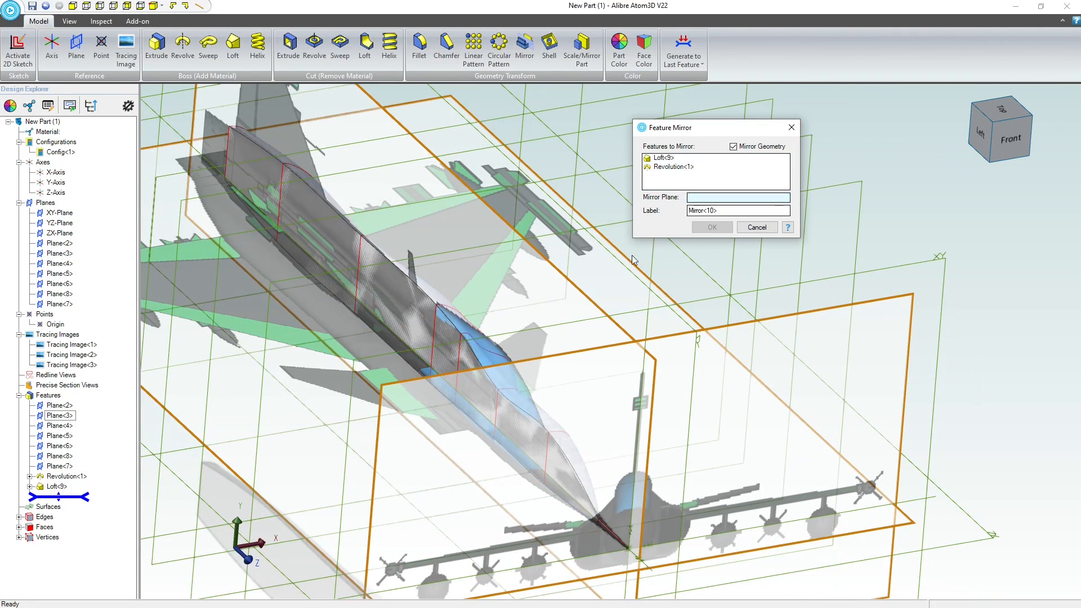
scroll(488, 262, "down", 5)
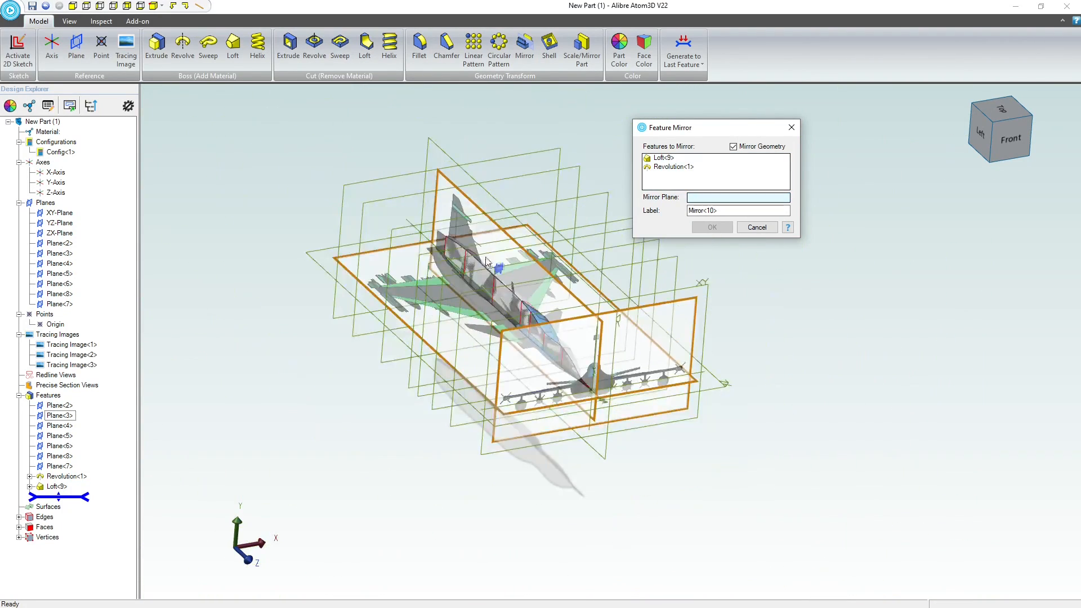
left_click(437, 153)
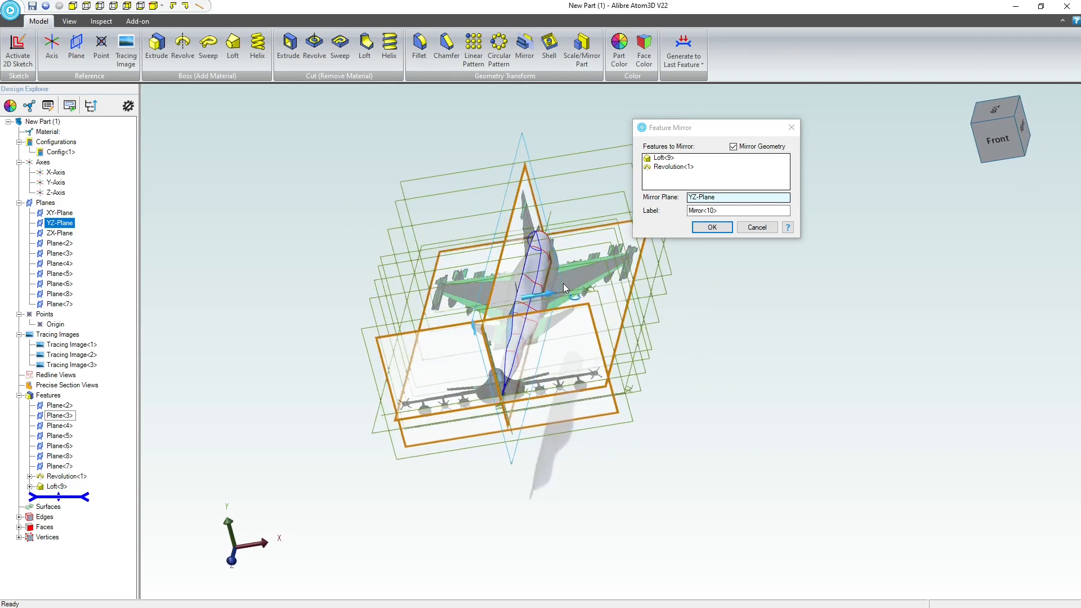
left_click(705, 228)
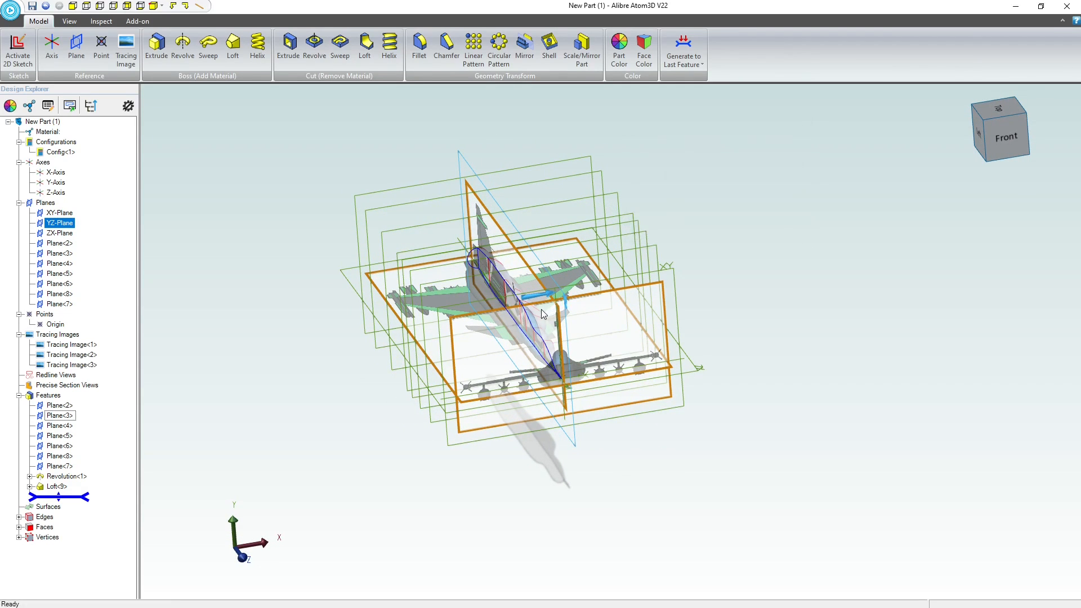
scroll(525, 312, "up", 5)
middle_click_drag(495, 363, 477, 384)
scroll(477, 385, "down", 3)
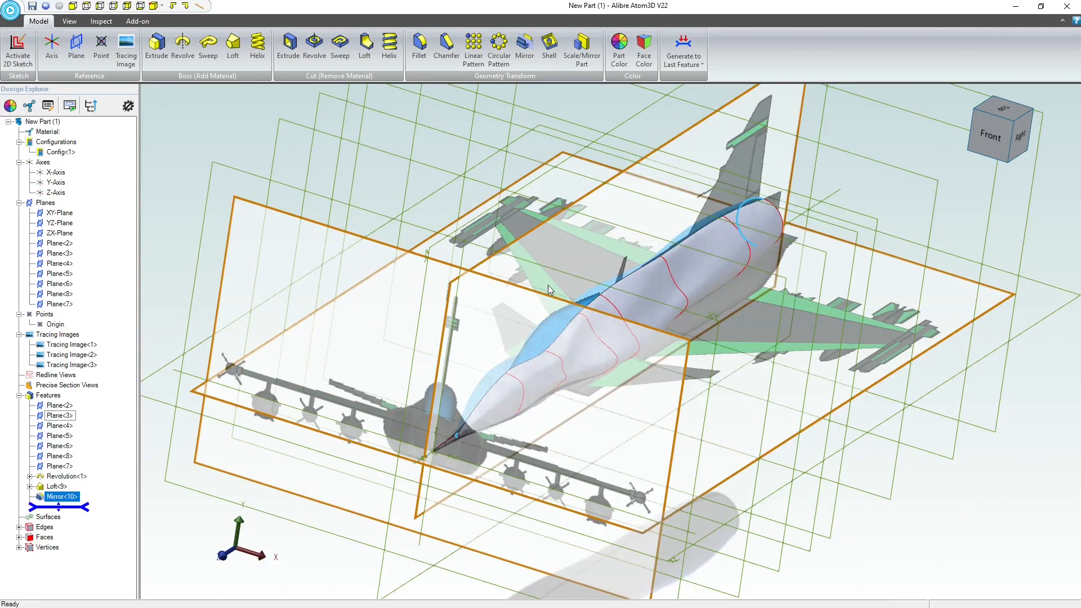
scroll(549, 284, "down", 3)
scroll(591, 273, "up", 5)
mouse_move(697, 191)
middle_mouse_down()
mouse_move(670, 181)
mouse_move(694, 207)
mouse_move(693, 193)
middle_mouse_up()
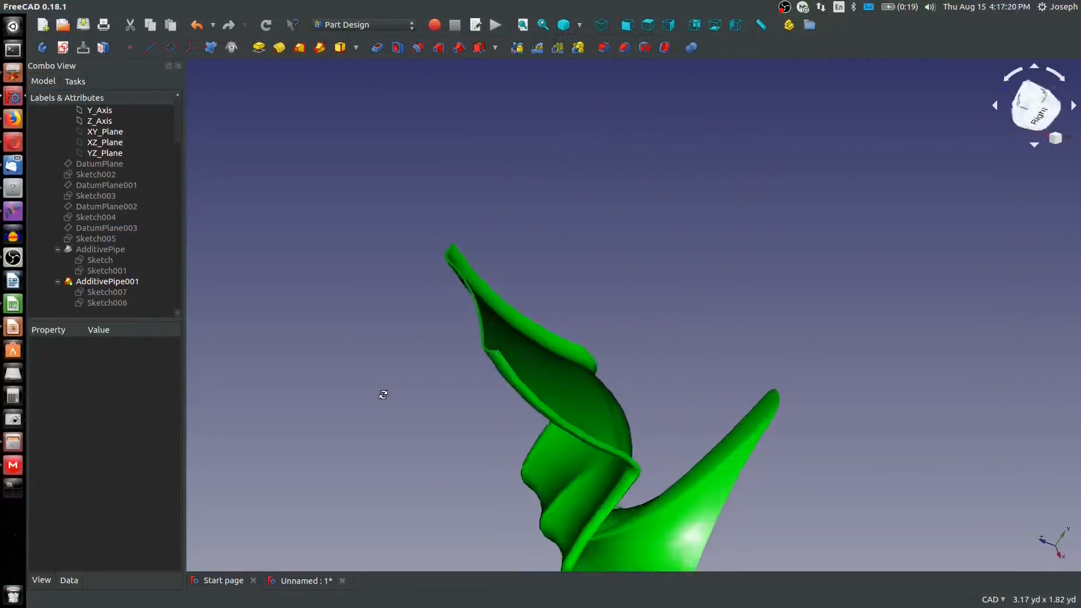
middle_click_drag(379, 391, 572, 277)
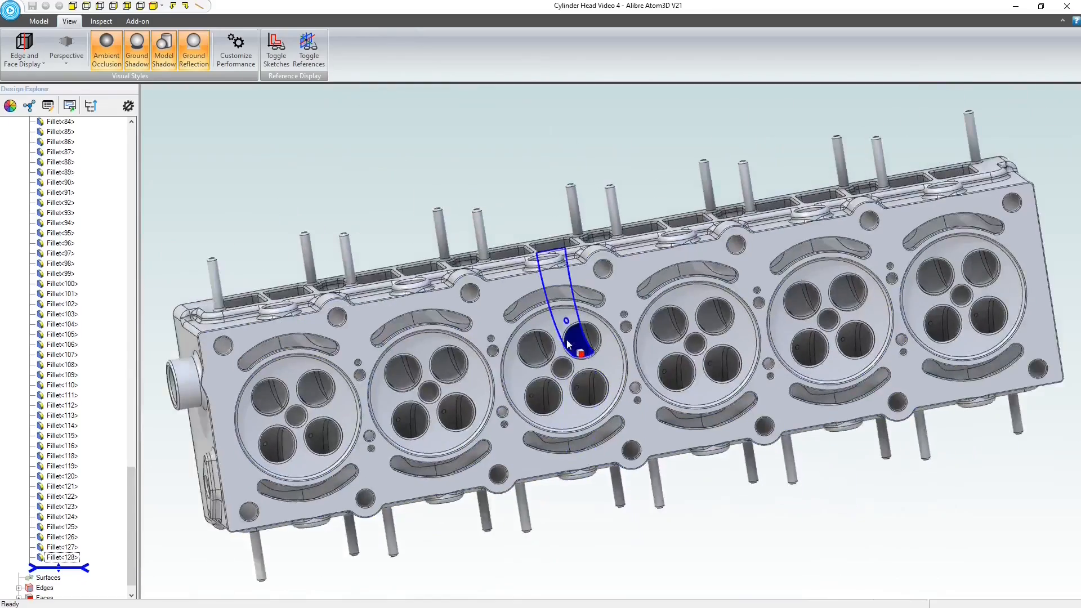
mouse_move(575, 335)
middle_mouse_down()
mouse_move(593, 350)
mouse_move(684, 337)
middle_mouse_up()
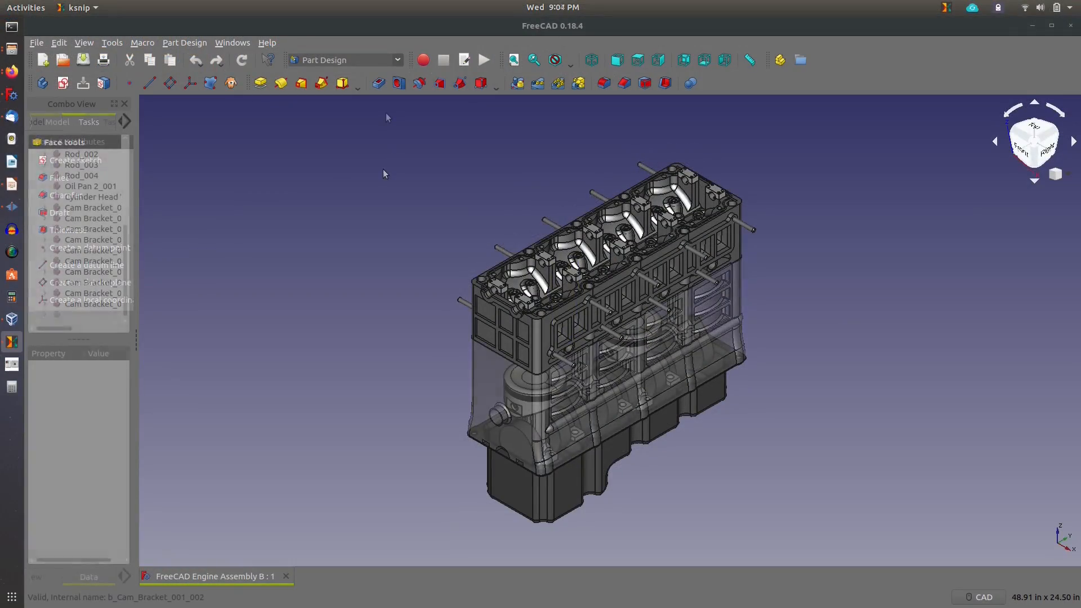